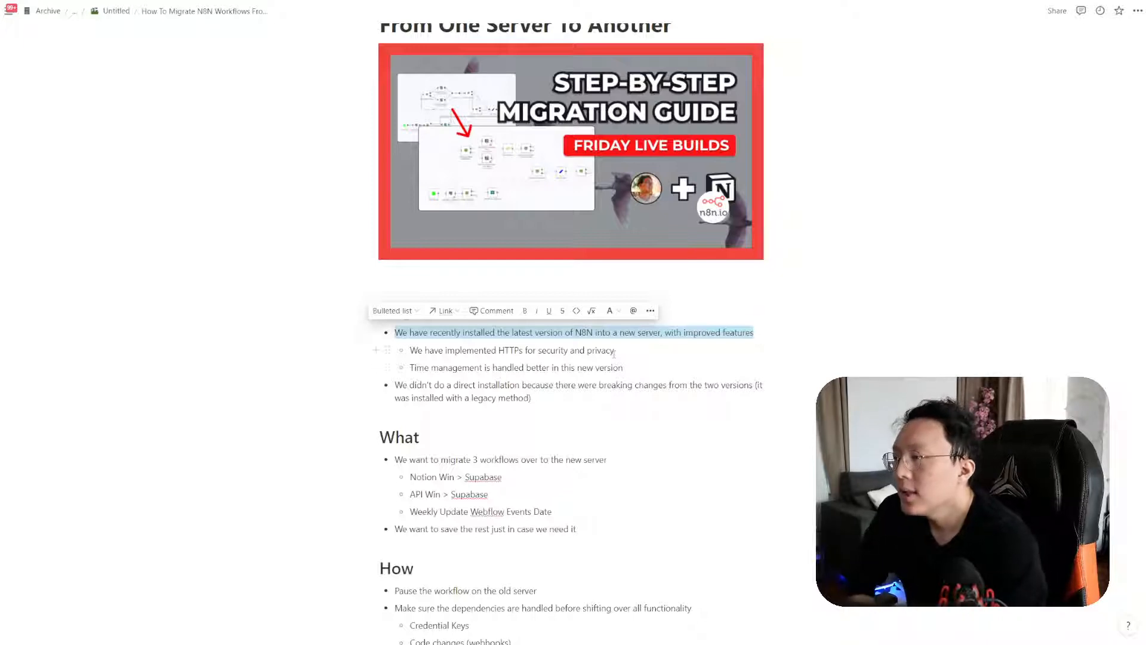
Point out the migration reasons by highlighting HTTPs and the time management line
left_click(614, 354)
double_click(511, 352)
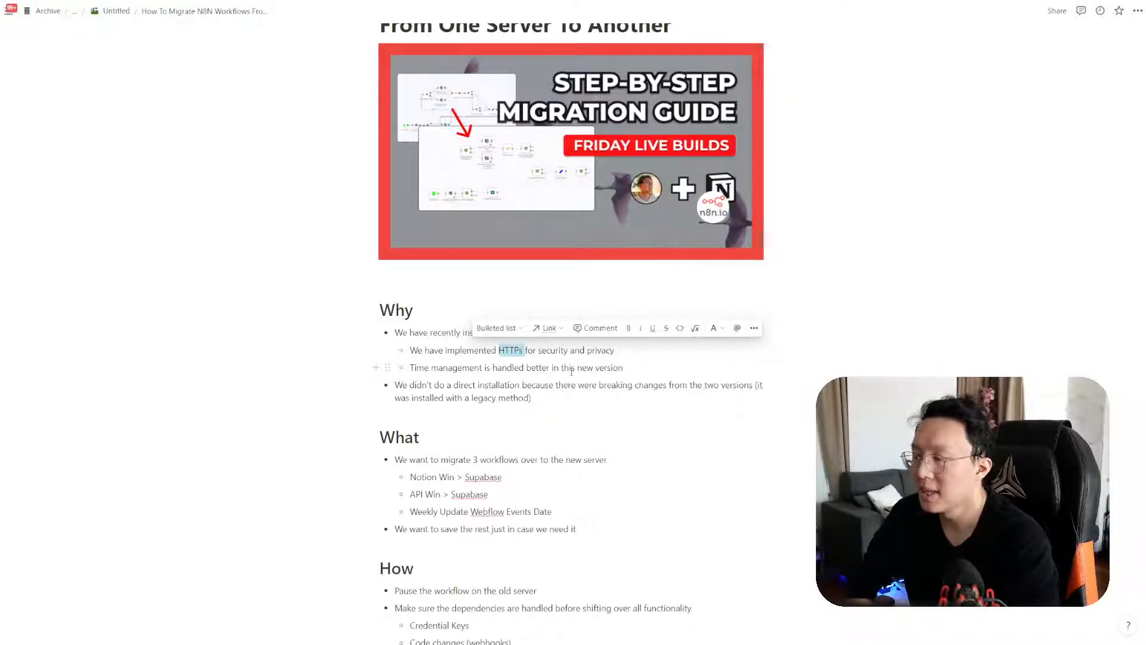
left_click_drag(410, 368, 624, 370)
left_click(624, 369)
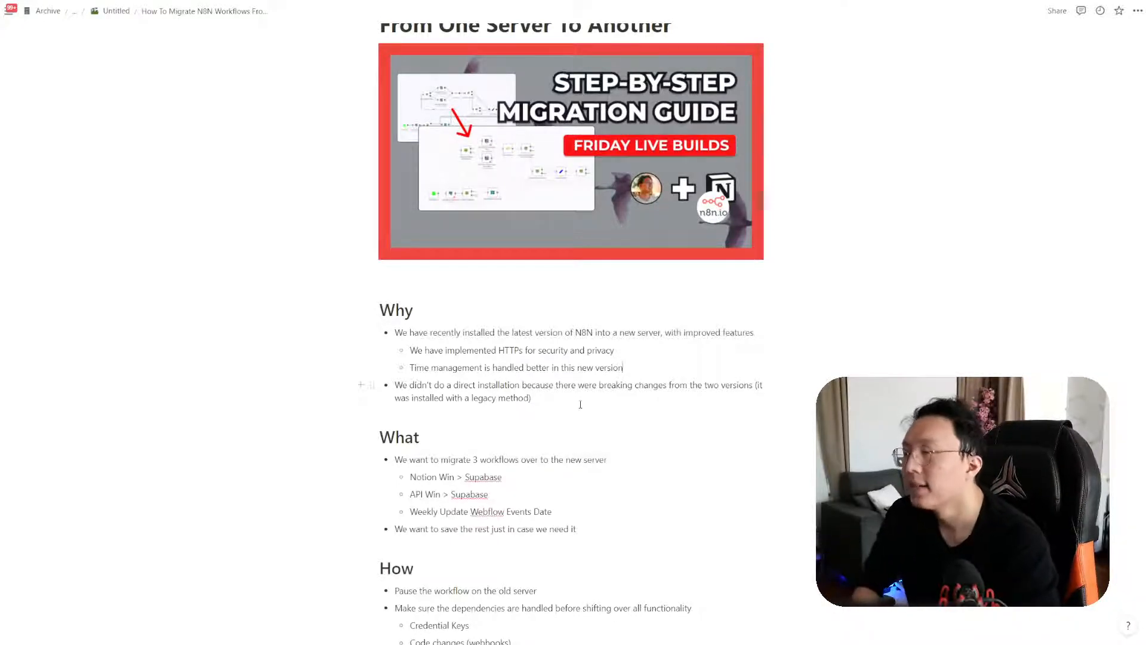
Highlight the workflows to move: Notion Win > Supabase, API Win > Supabase, Weekly Update Webflow Events Date
scroll(581, 404, "down", 2)
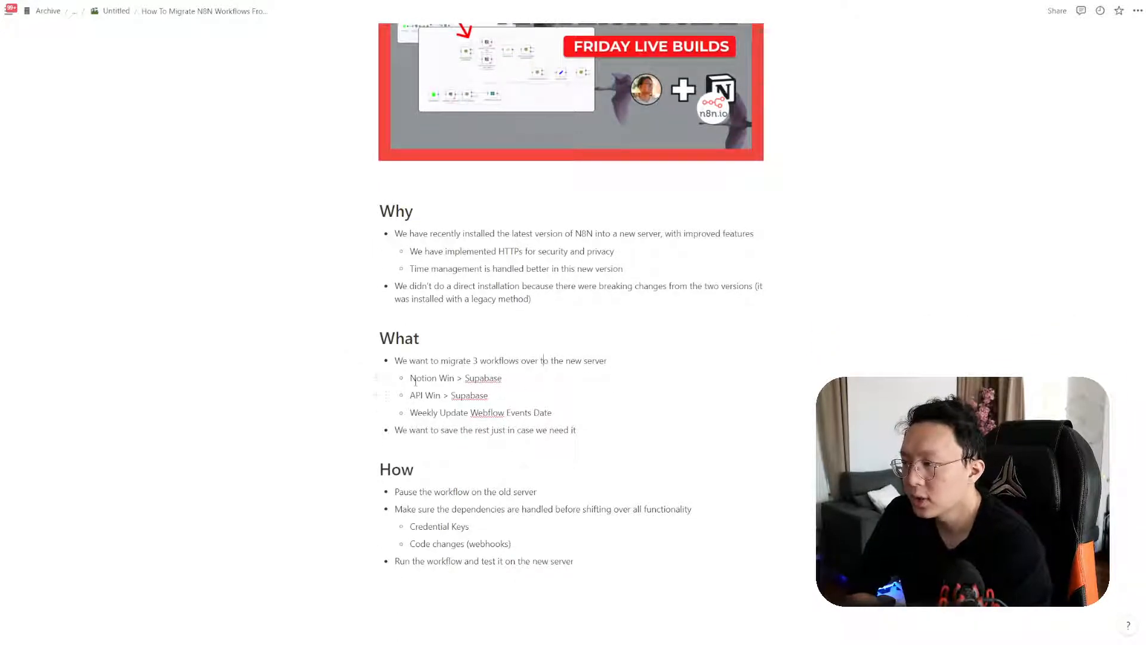
left_click_drag(416, 381, 501, 379)
left_click(493, 382)
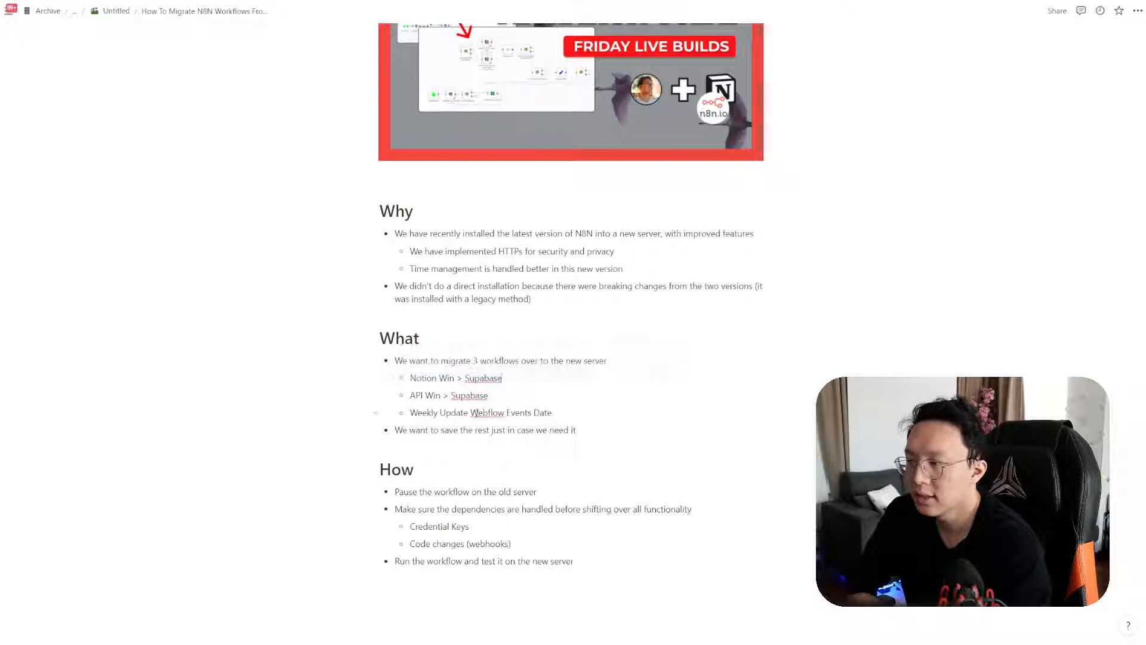
double_click(493, 382)
left_click(488, 396)
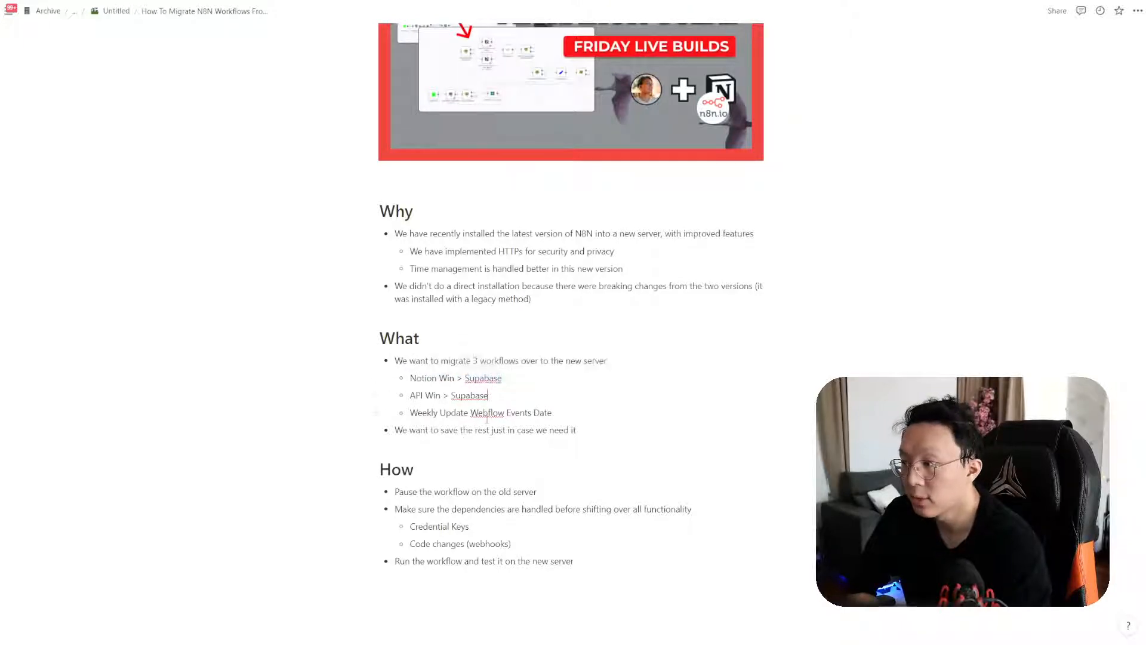
triple_click(419, 400)
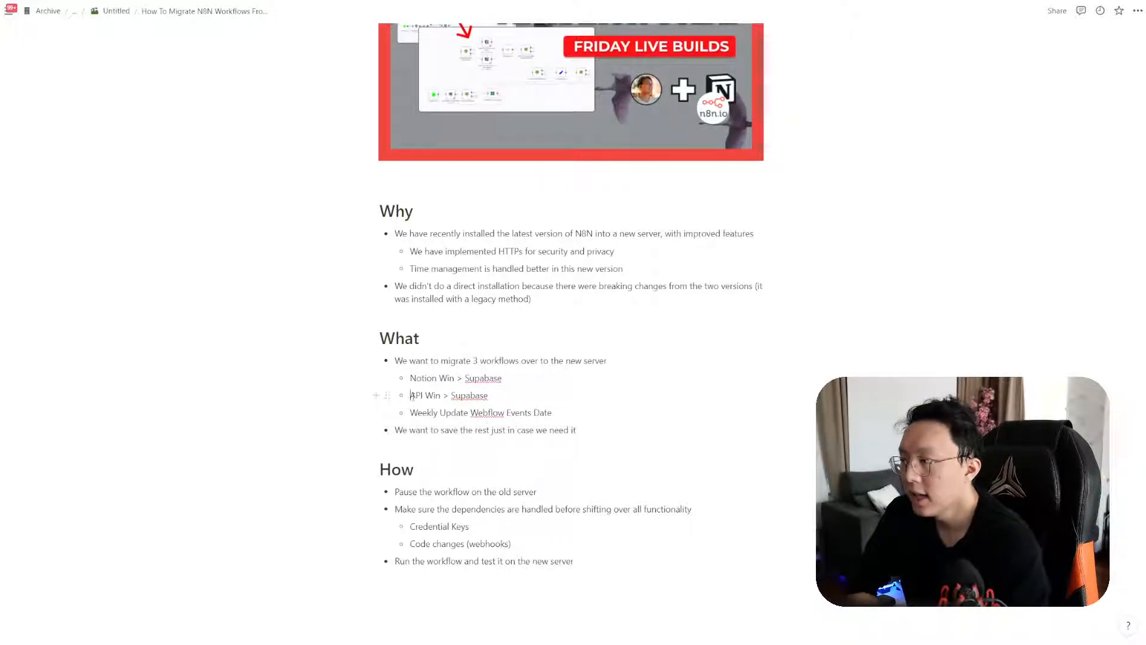
left_click(498, 416)
left_click_drag(410, 396, 509, 411)
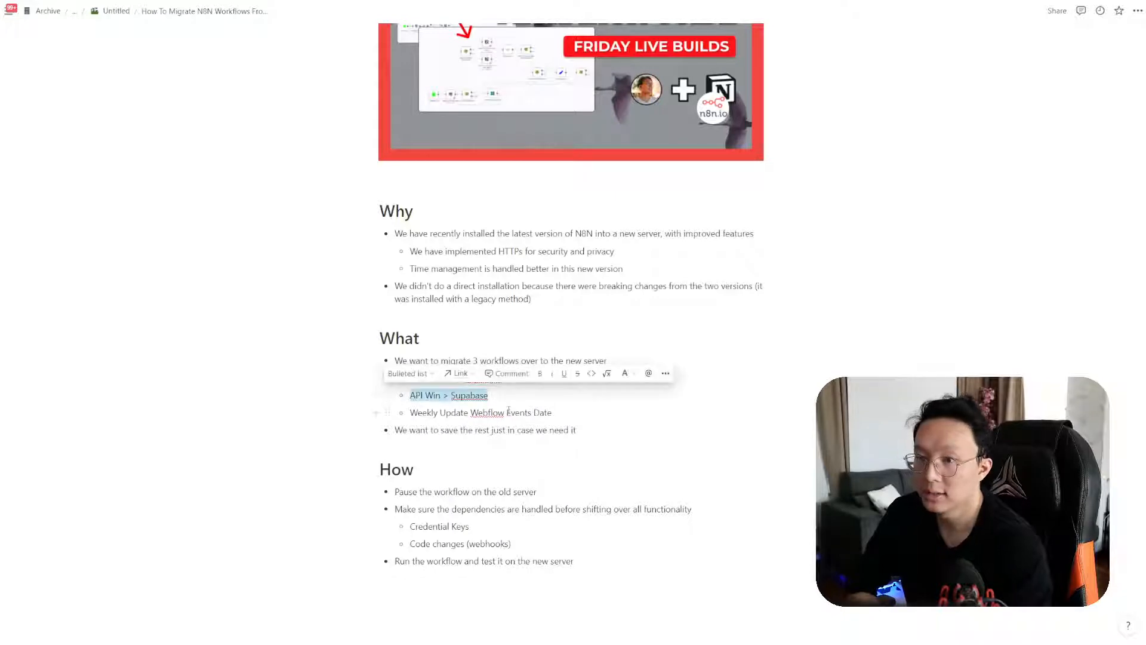
left_click(490, 412)
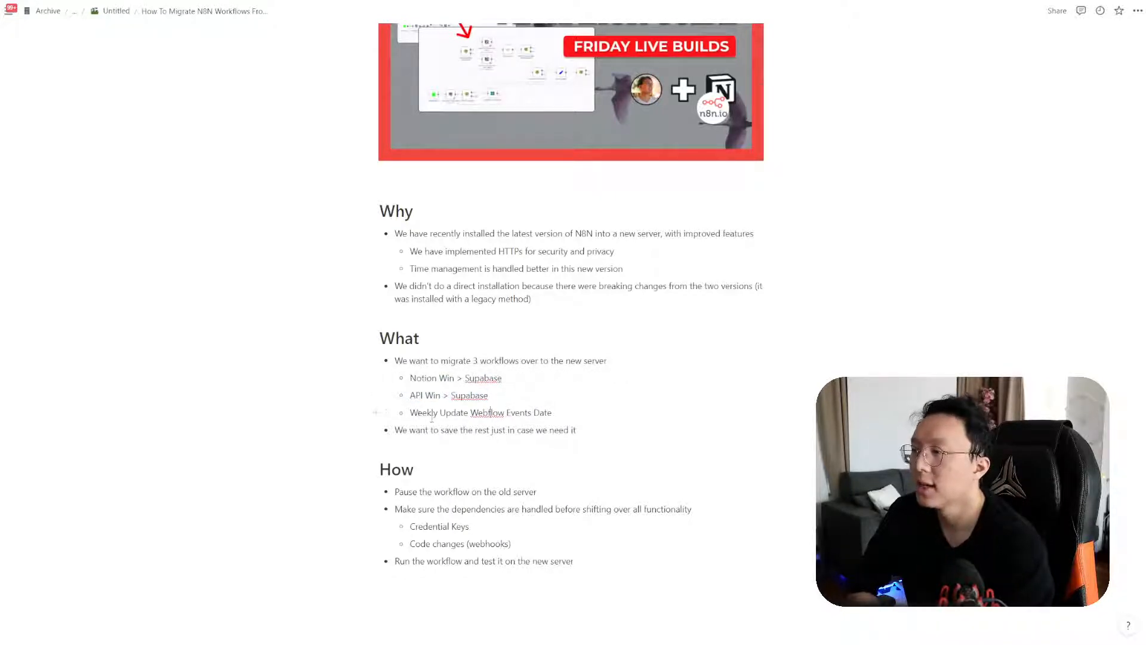
left_click_drag(417, 412, 541, 413)
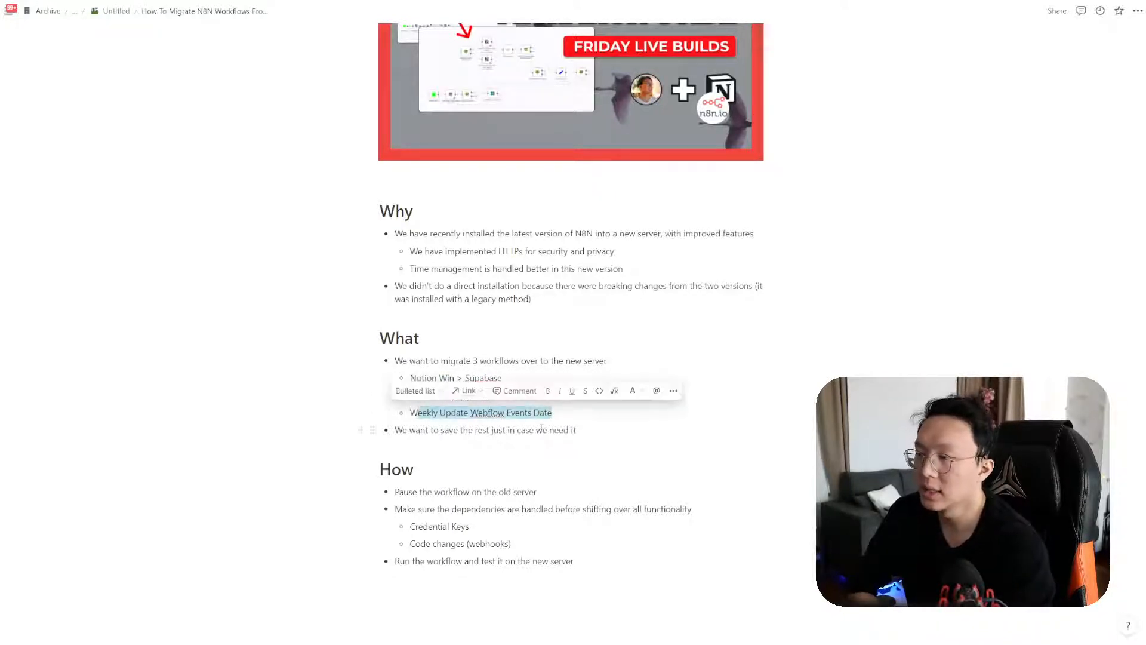
left_click(542, 422)
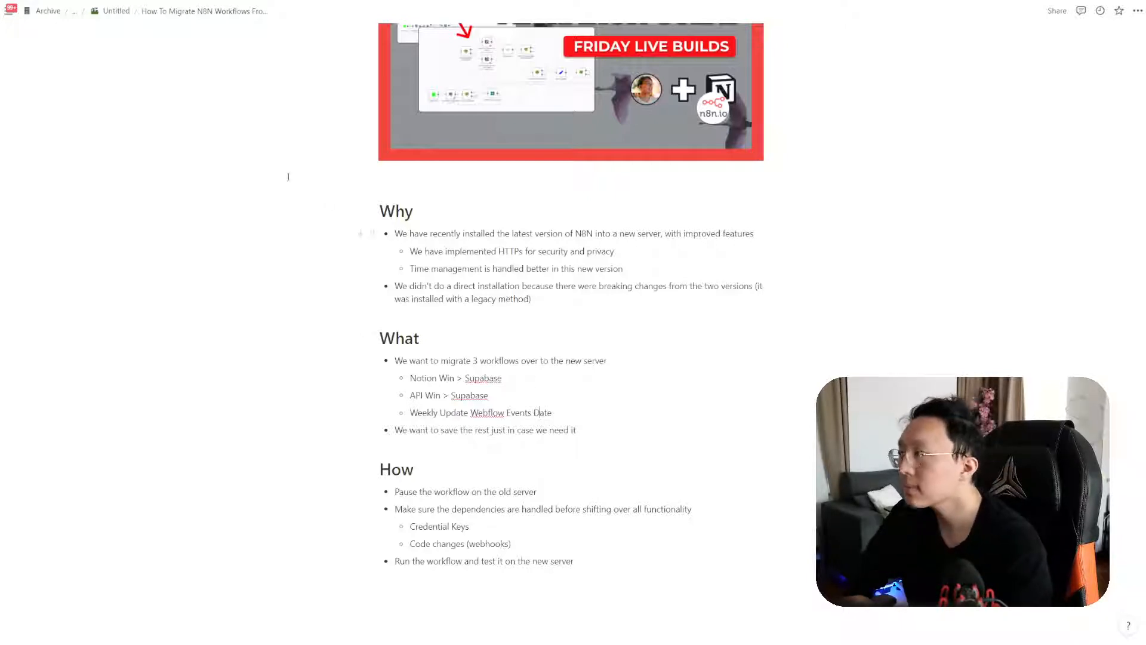
key("ctrl+Tab")
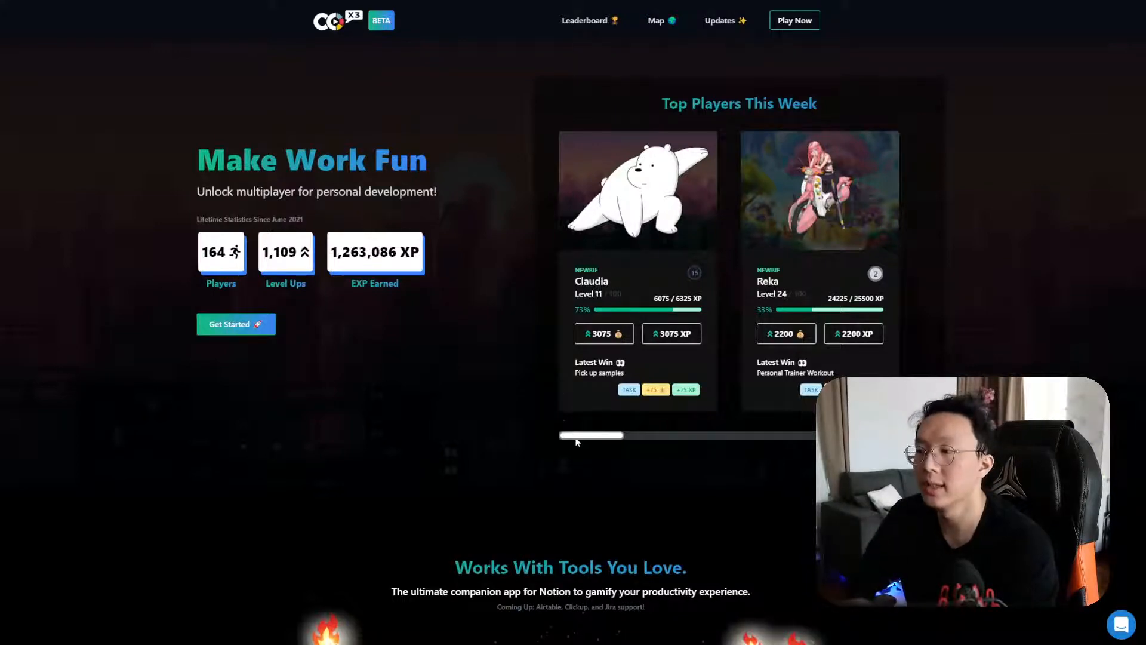
Play the new-win and level-up demos on Make Work Fun, then show the party features
left_click_drag(580, 436, 728, 432)
scroll(494, 422, "down", 15)
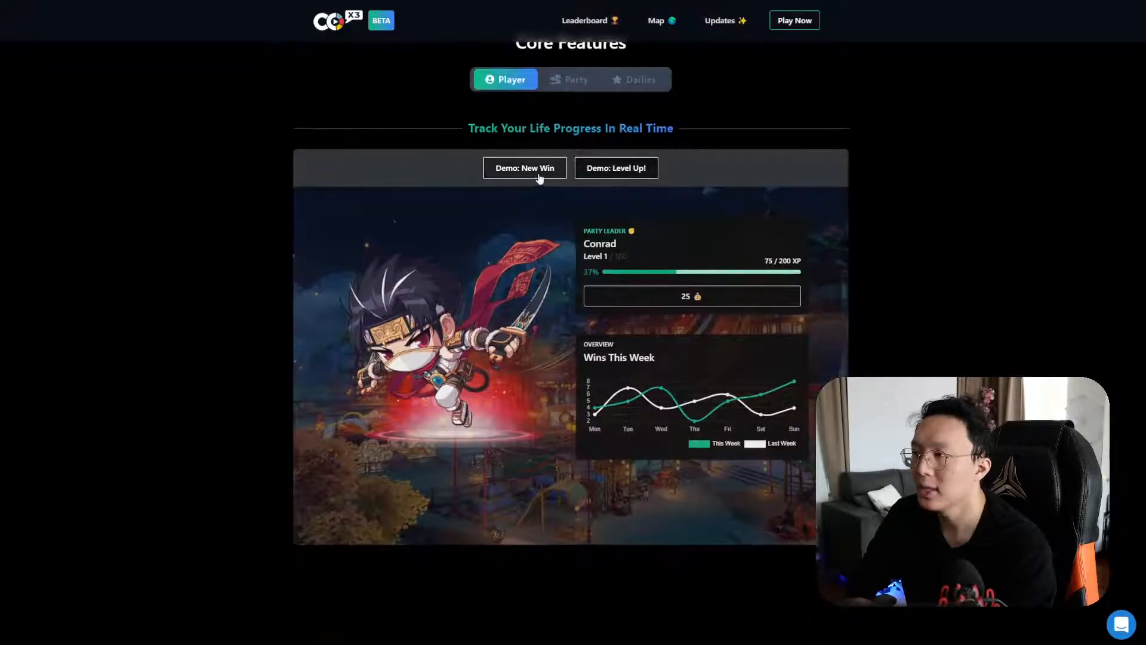
left_click(539, 169)
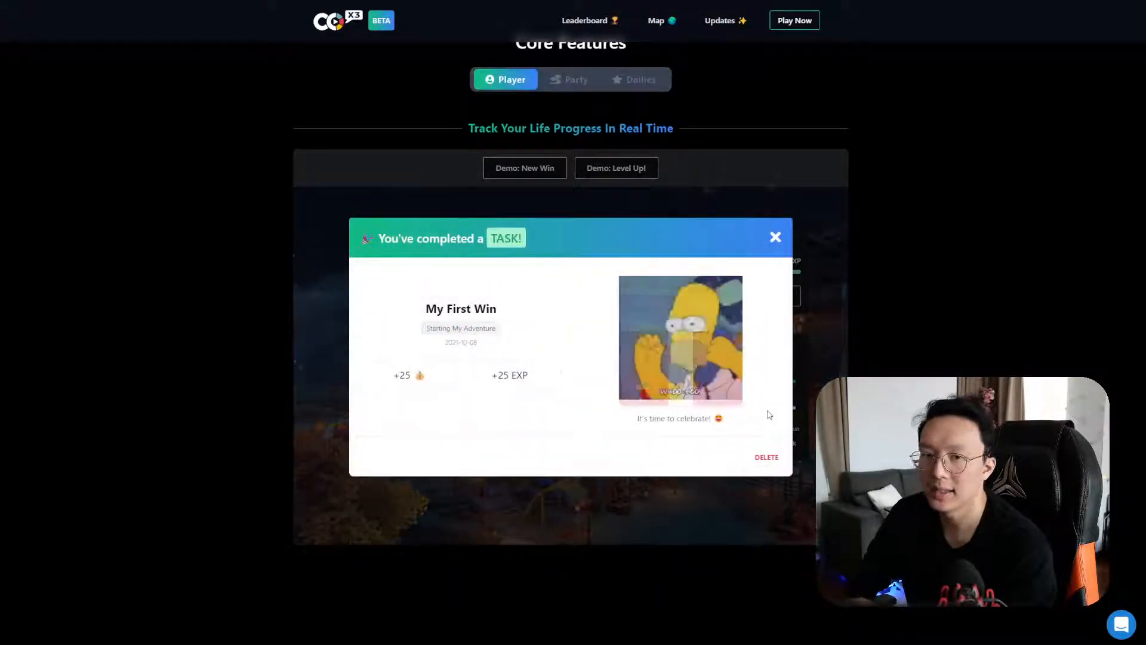
left_click(774, 238)
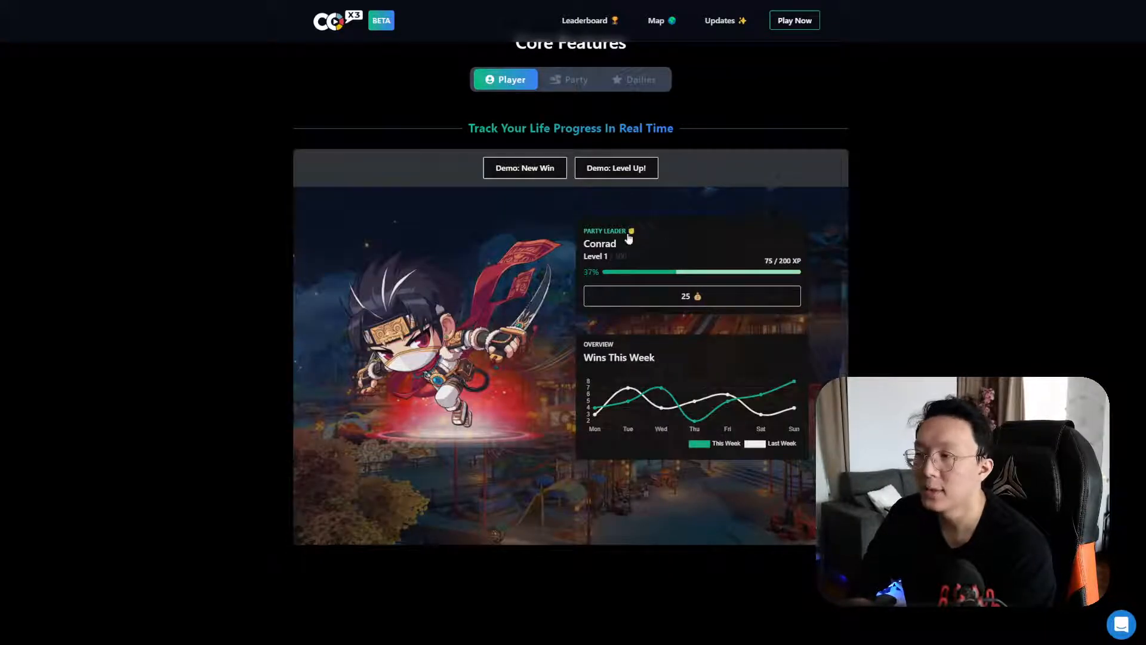
left_click(597, 168)
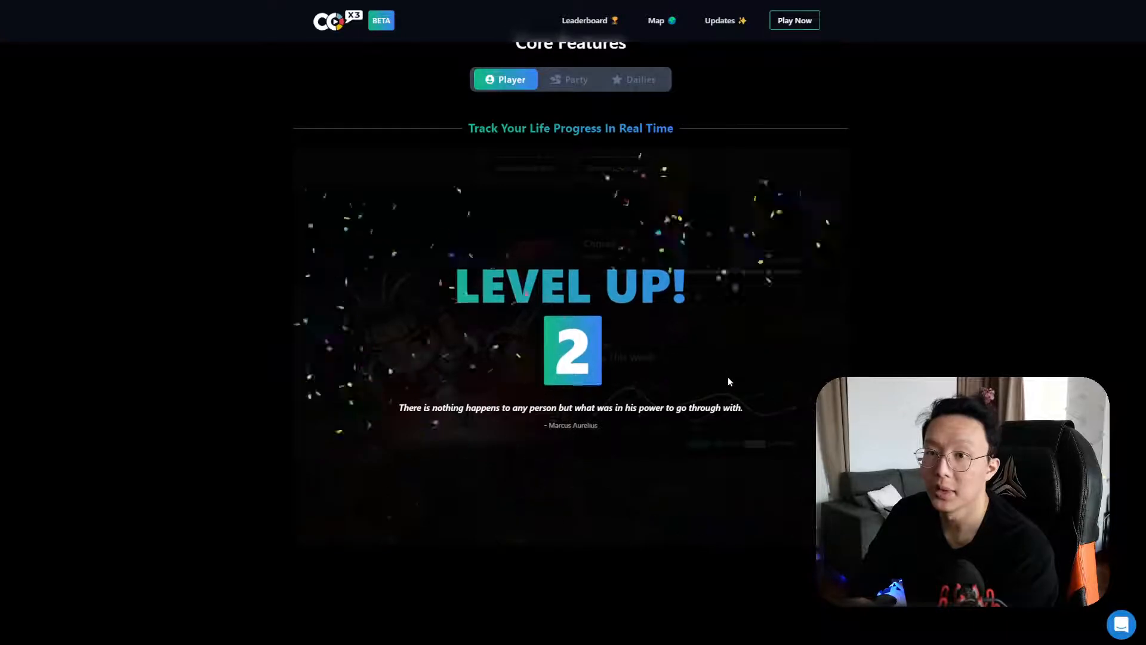
left_click(579, 84)
Complete the Morning Mood, Drink Water and Make My Bed daily quests
left_click(648, 79)
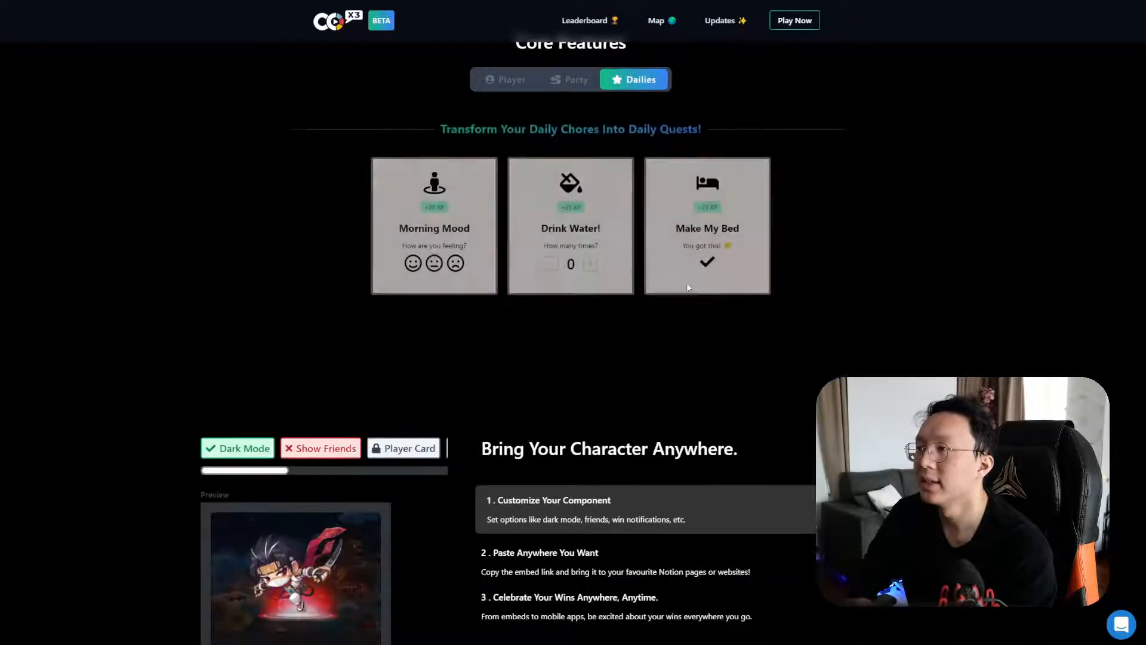
left_click(413, 263)
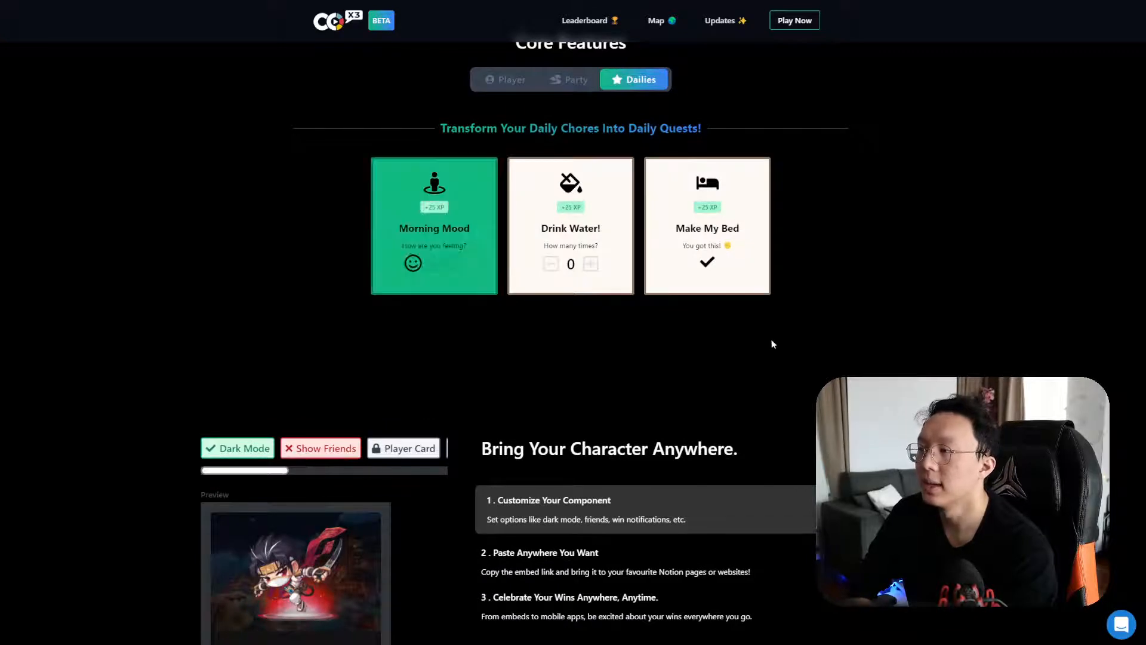
left_click(590, 264)
left_click(590, 264)
left_click(720, 267)
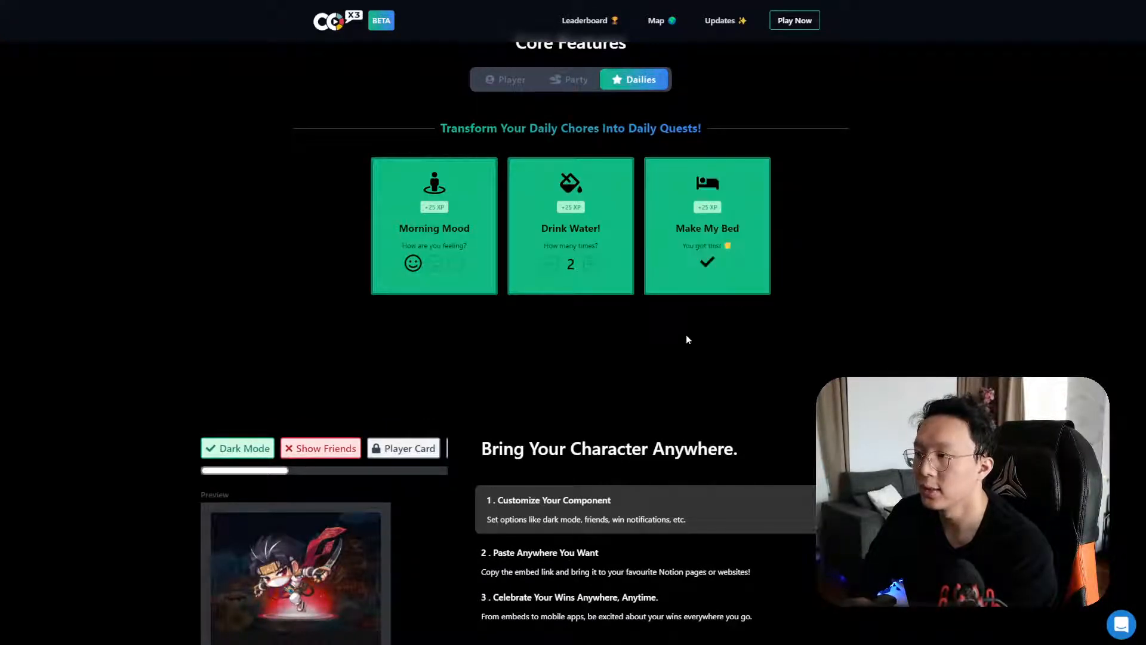
scroll(657, 298, "up", 1)
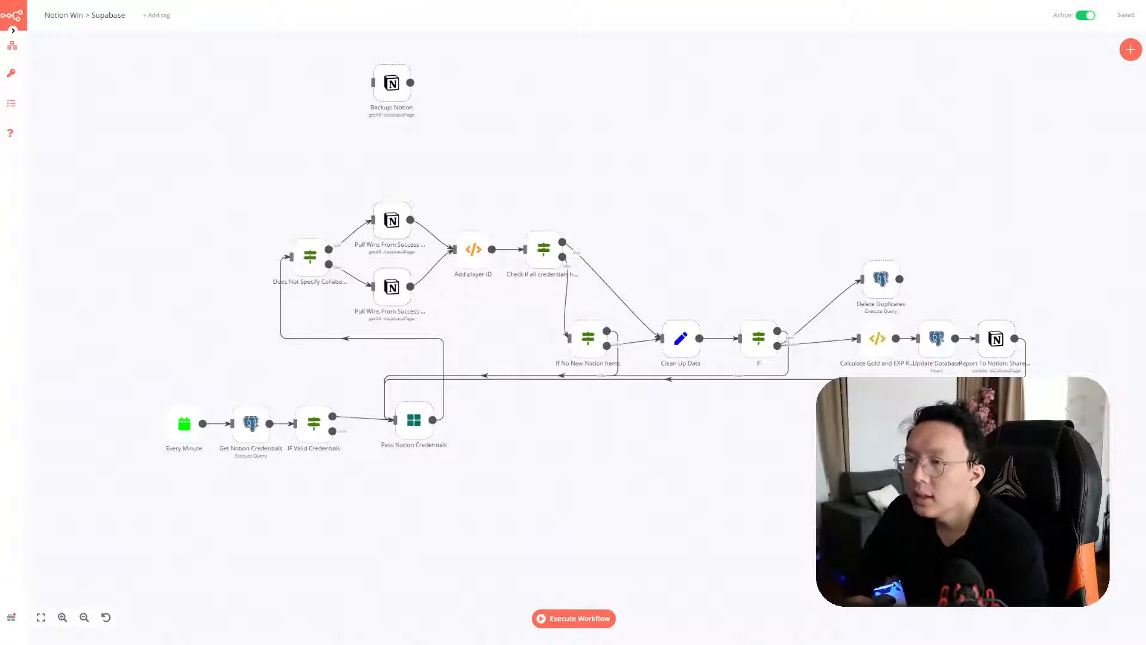
left_click_drag(1041, 462, 930, 457)
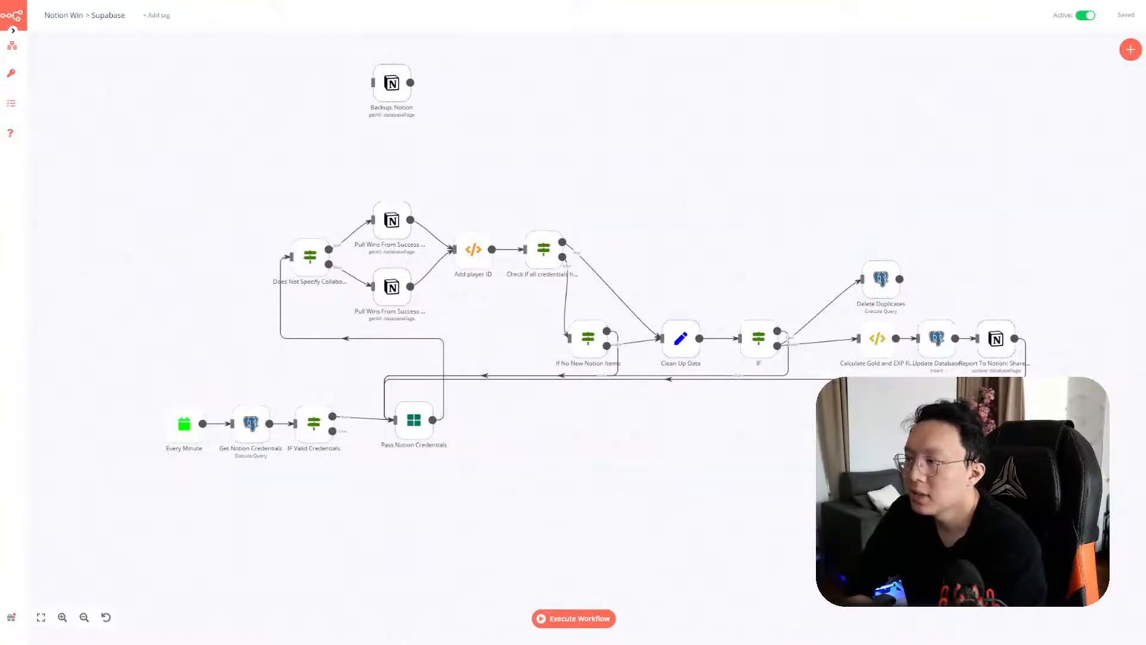
left_click_drag(1033, 471, 156, 194)
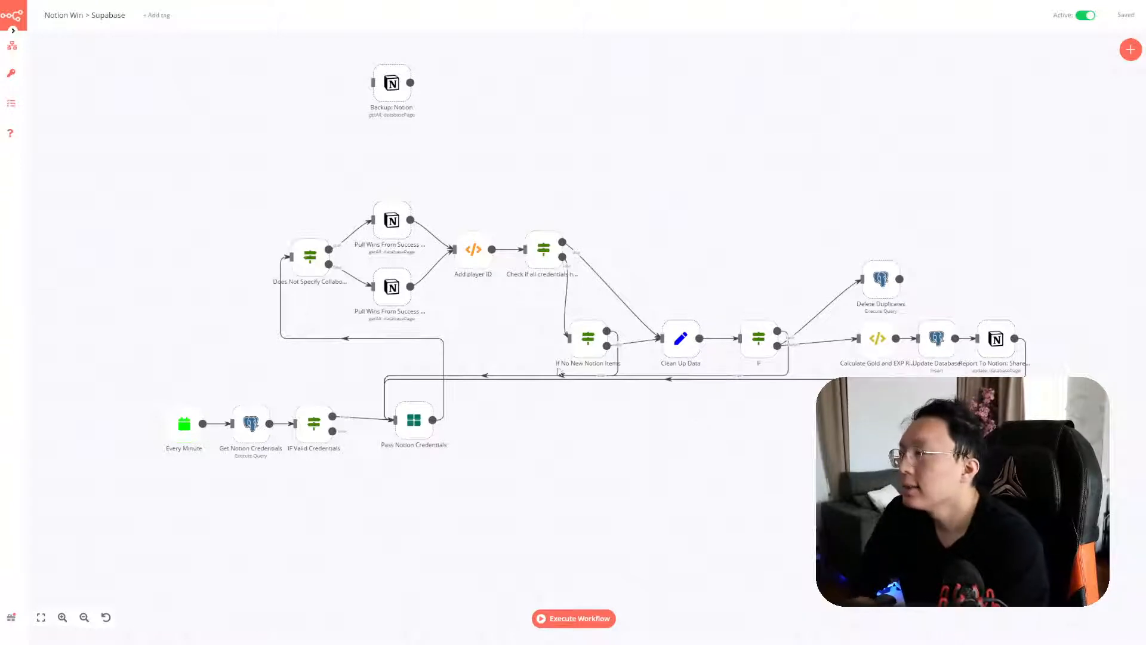
mouse_move(295, 233)
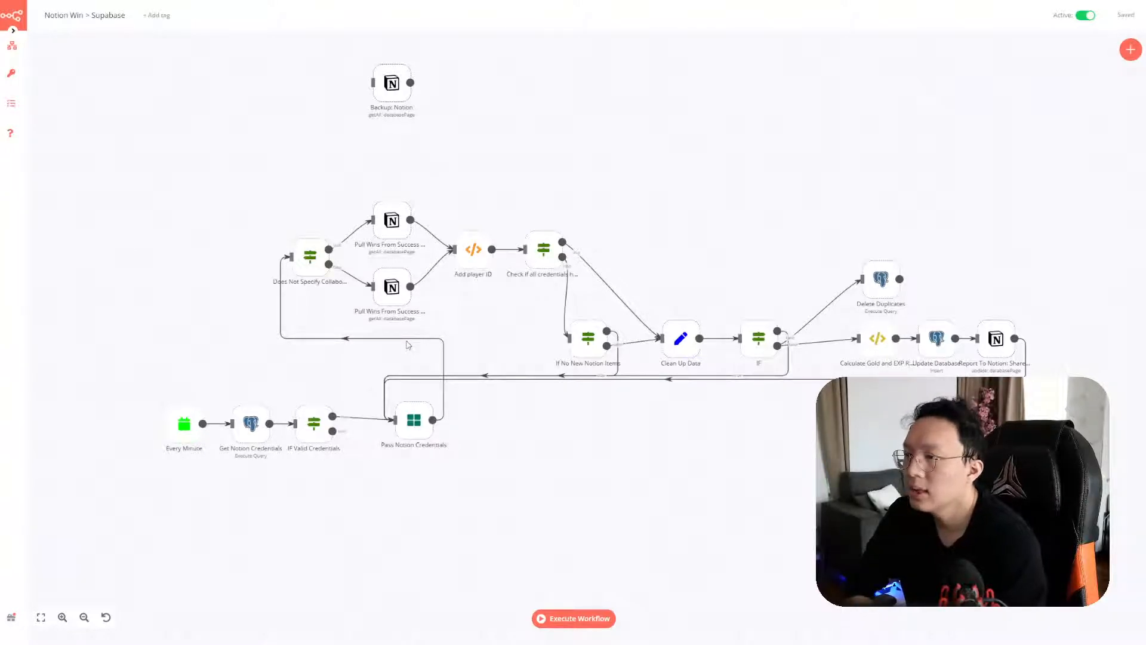
Highlight the 'Pause the workflow on the old server' step on the Notion migration page
key("alt+Tab")
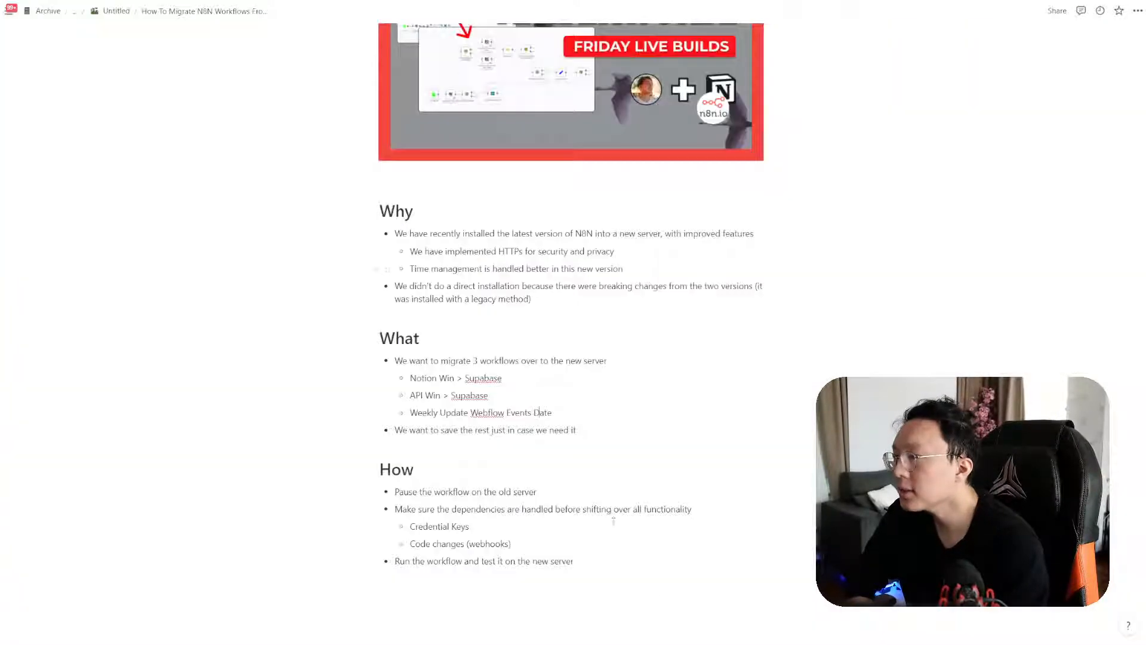
scroll(576, 512, "down", 2)
left_click_drag(536, 392, 350, 395)
left_click(409, 392)
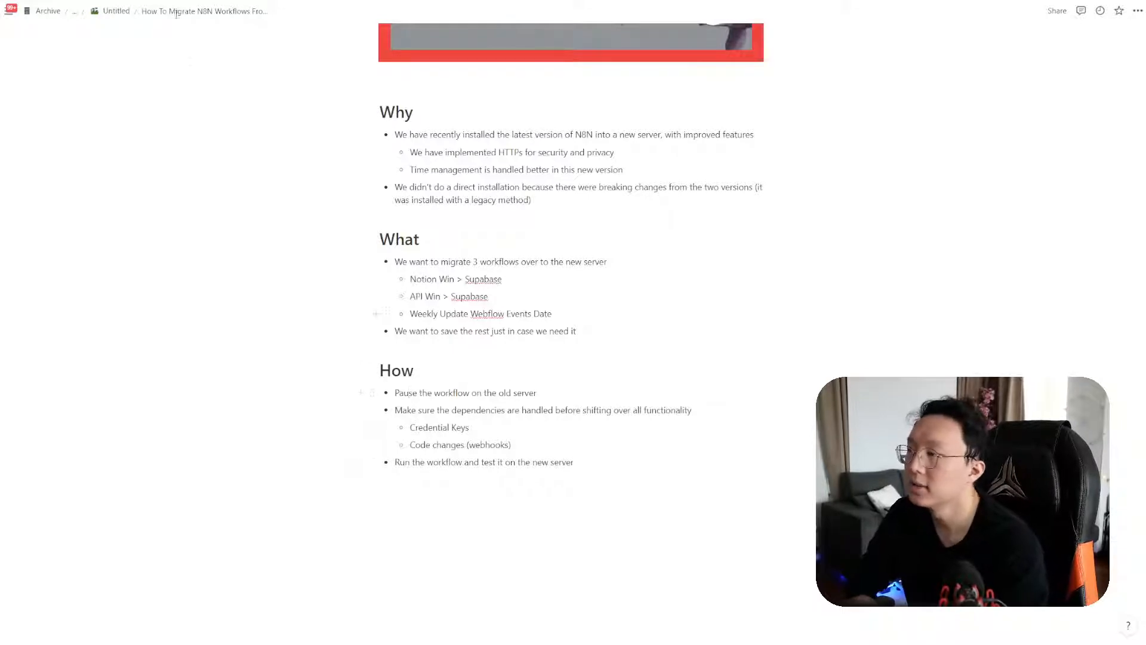
Deactivate Notion Win > Supabase on the old server, copy all its nodes, and open the new instance
key("ctrl+Tab")
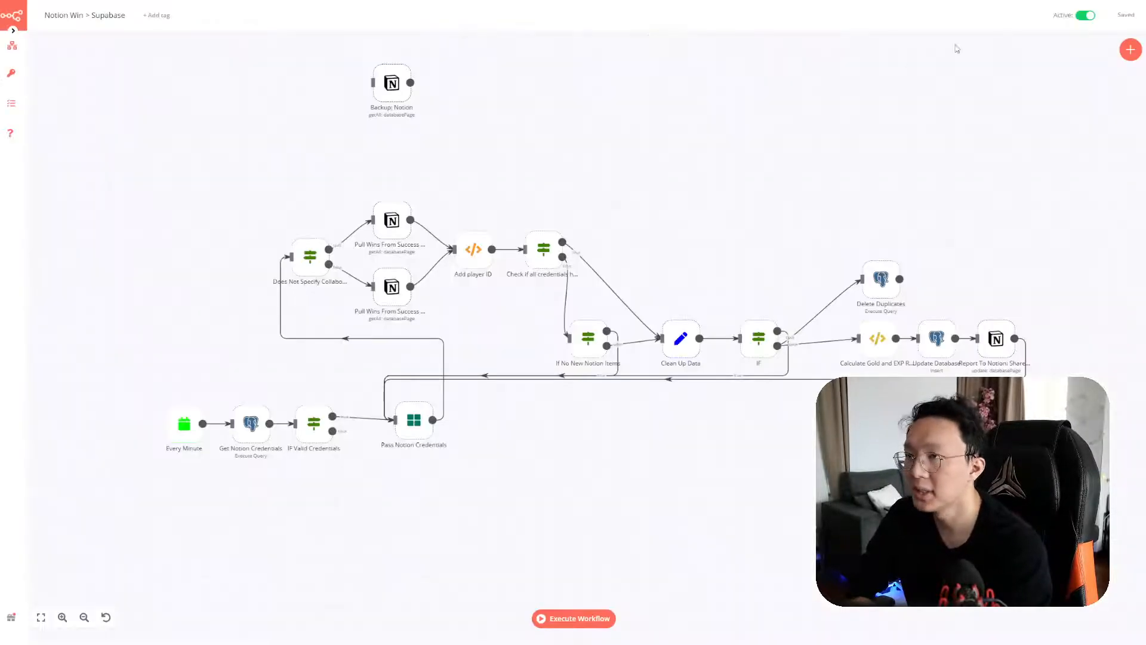
left_click(1080, 16)
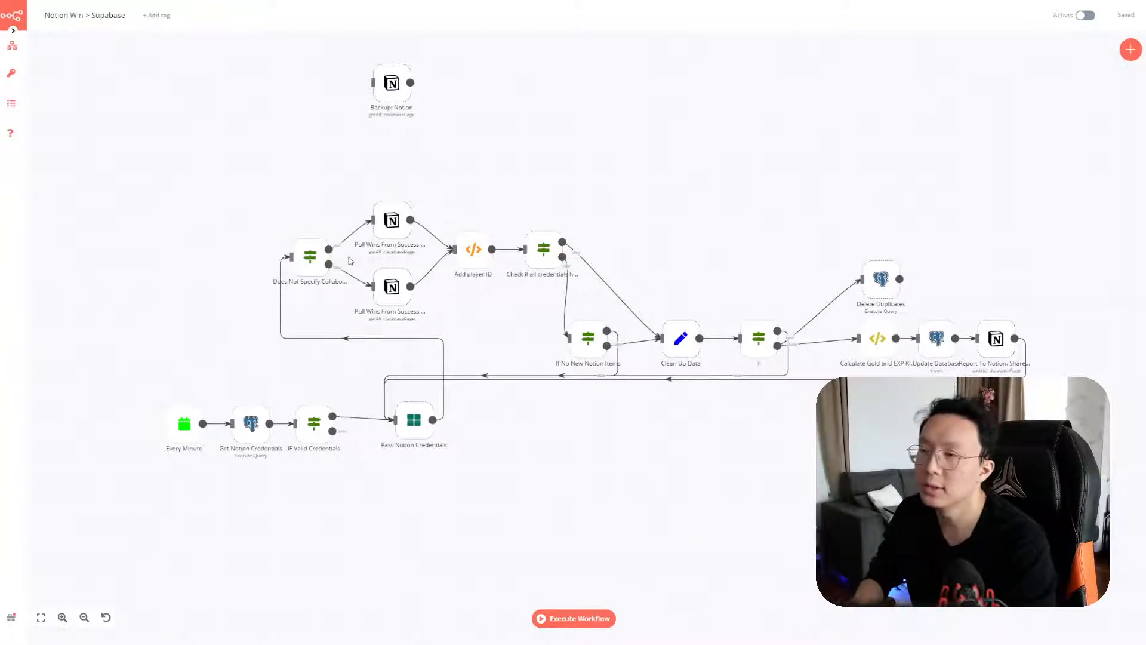
left_click_drag(157, 193, 1026, 482)
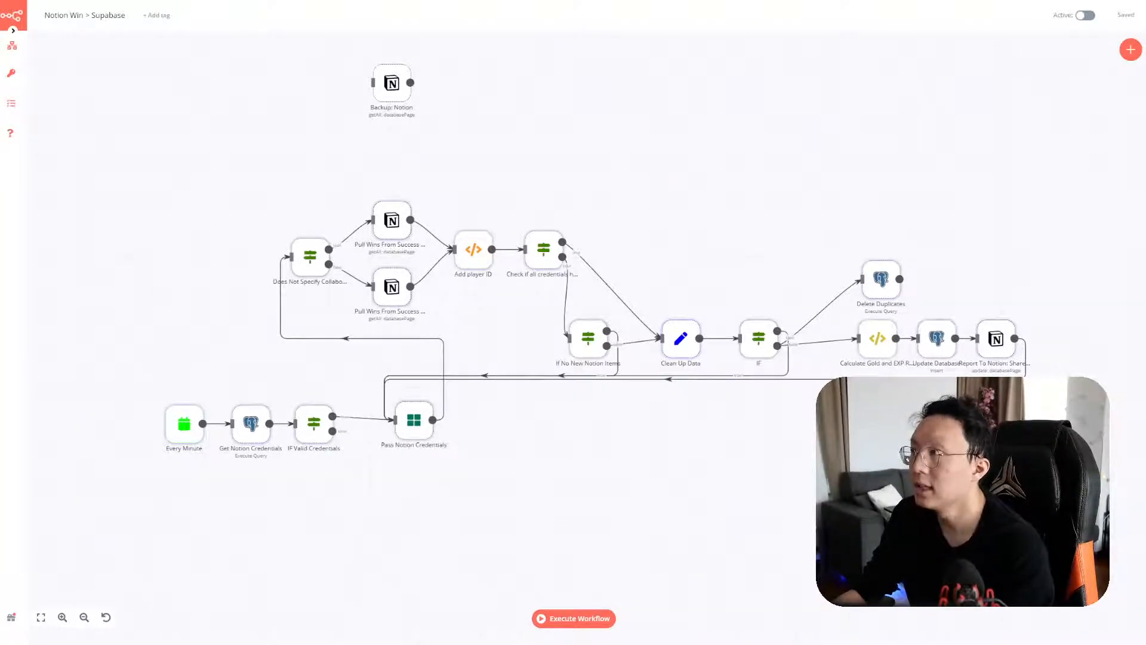
key("ctrl+Tab")
Paste the copied Notion Win > Supabase nodes into My workflow
left_click(381, 201)
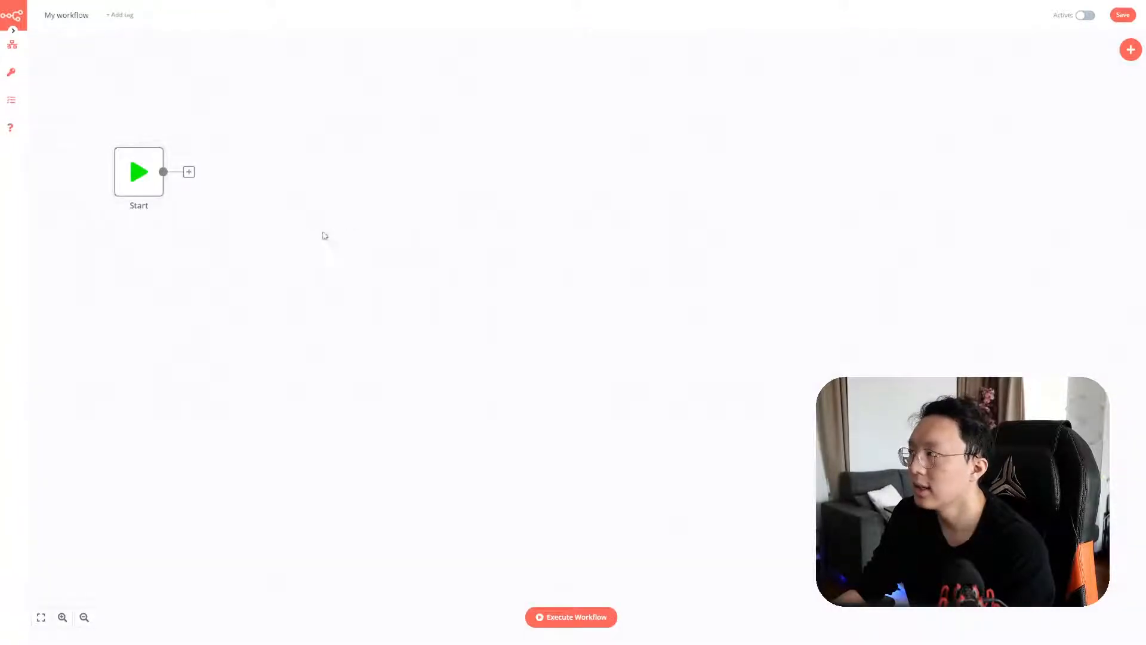
key("ctrl+v")
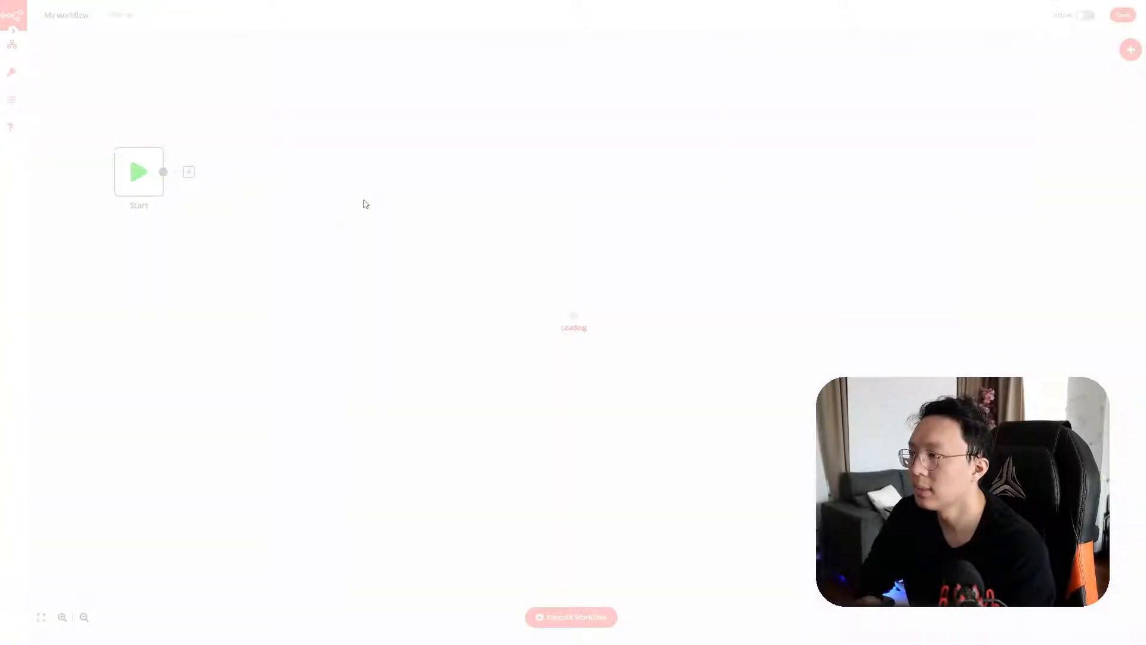
scroll(638, 308, "down", 4)
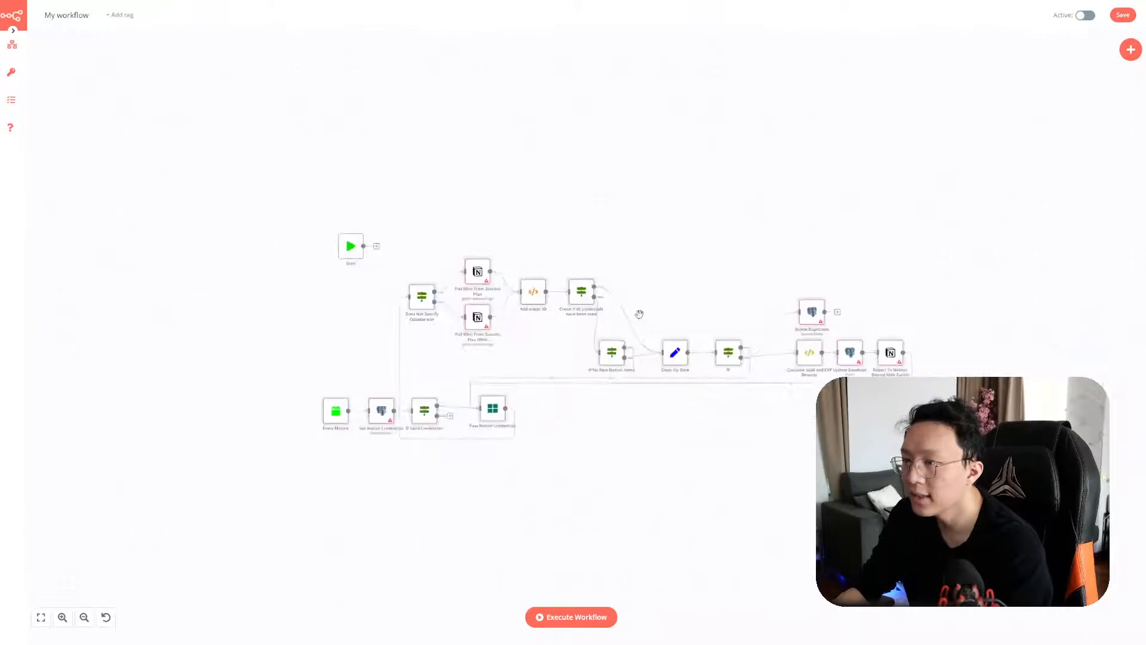
scroll(639, 313, "up", 2)
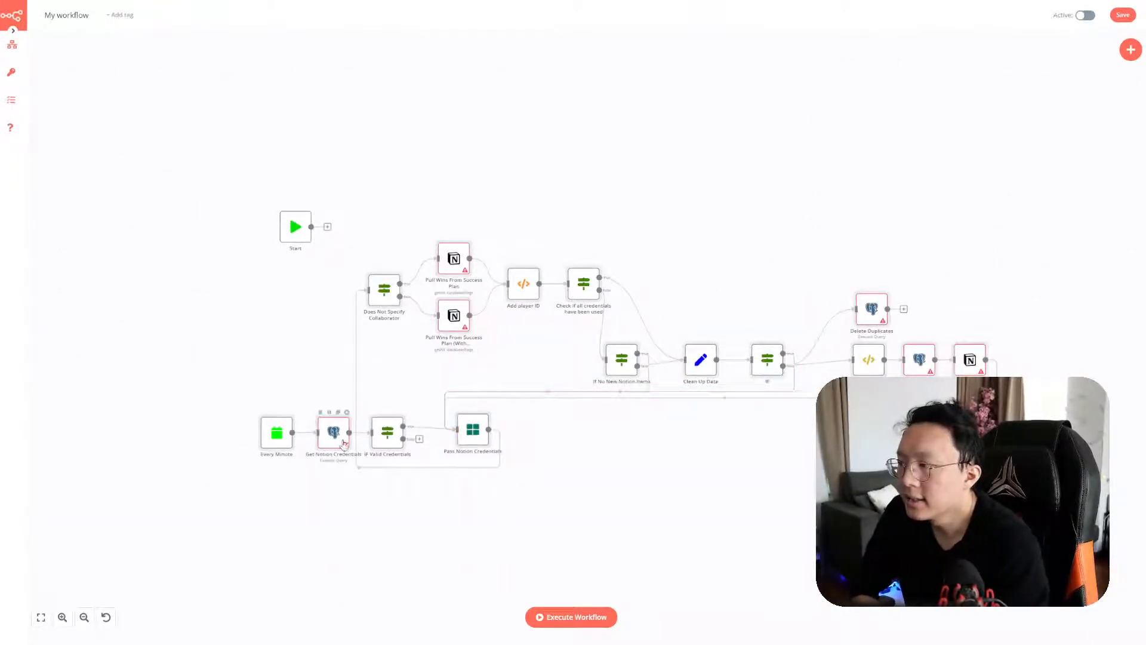
Start a new Postgres account credential for the Get Notion Credentials node
mouse_move(344, 448)
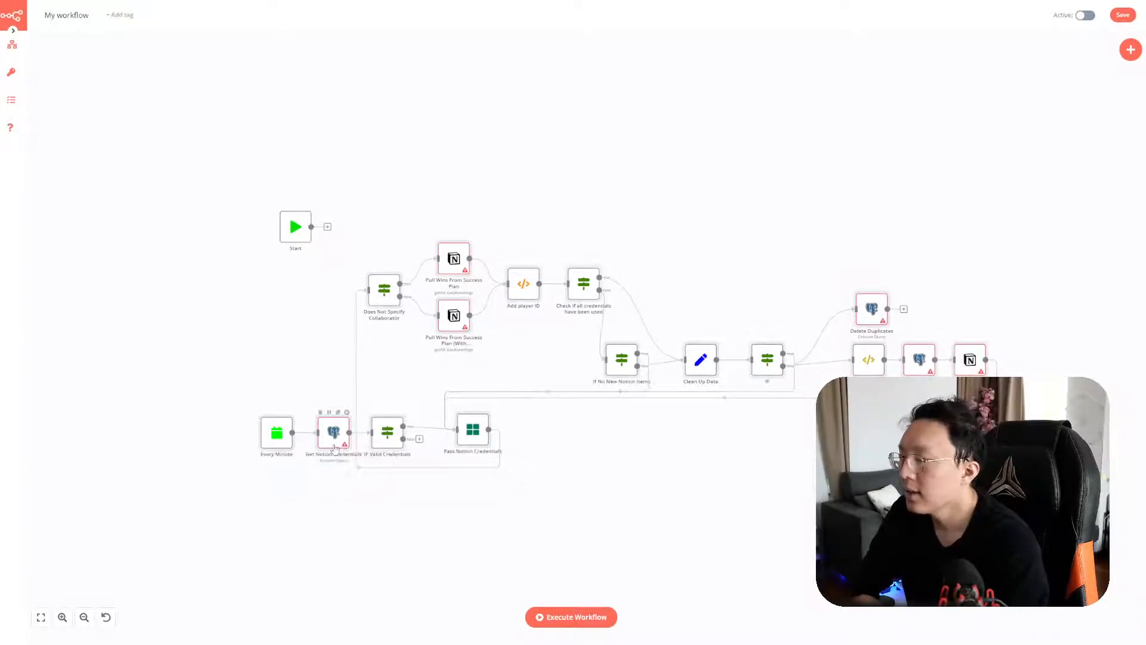
double_click(335, 447)
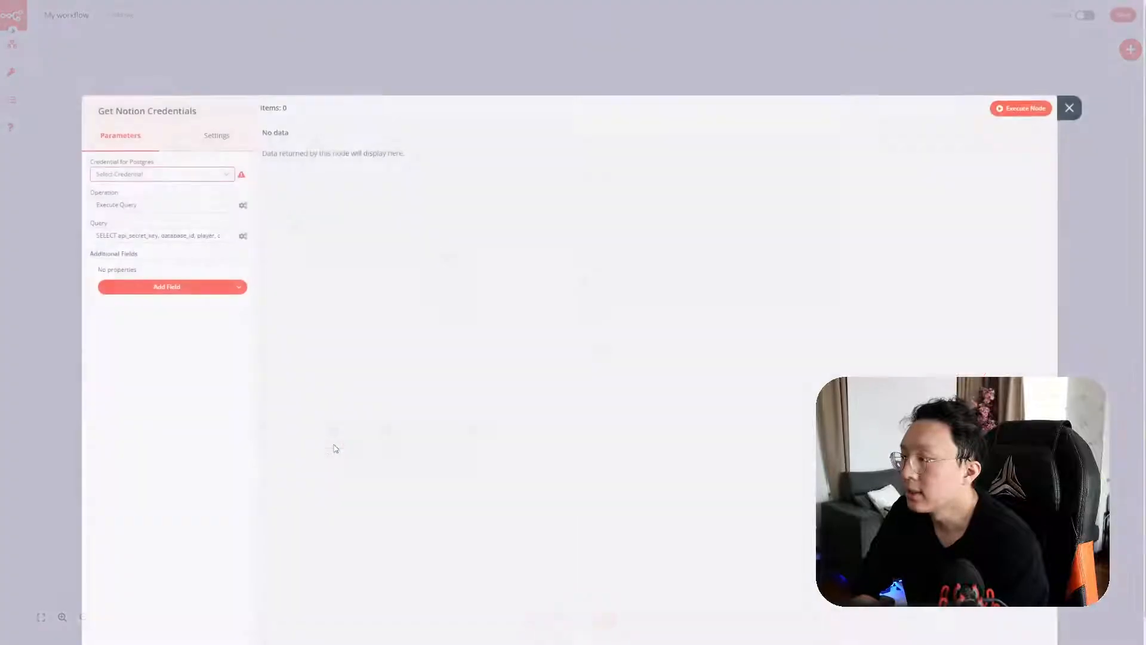
left_click(177, 180)
left_click(181, 205)
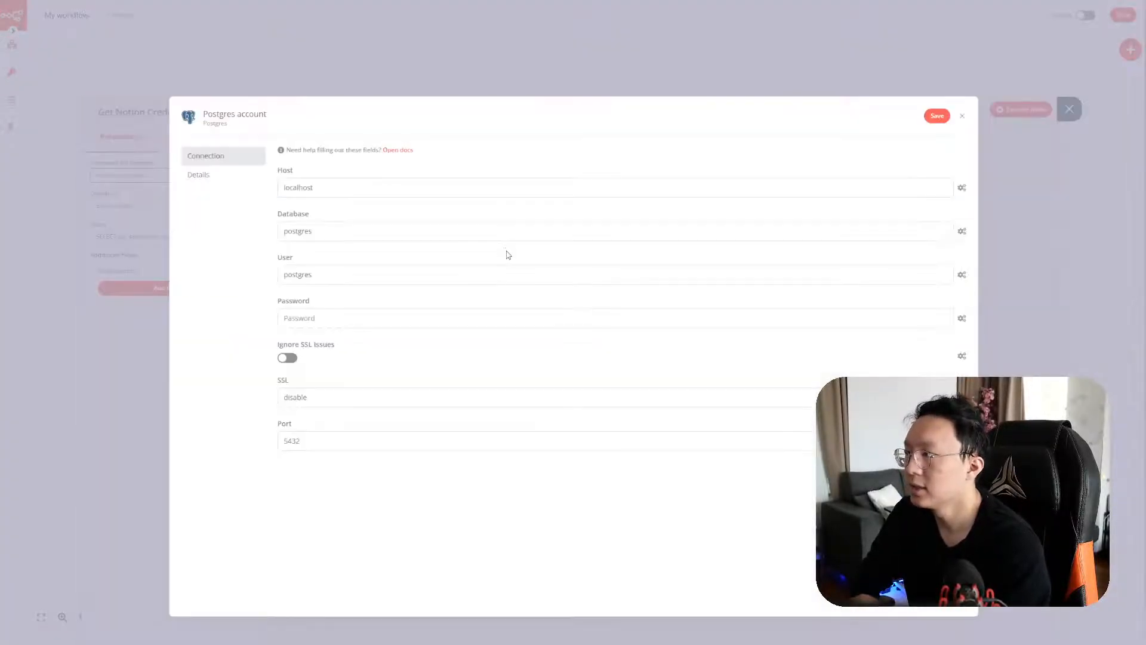
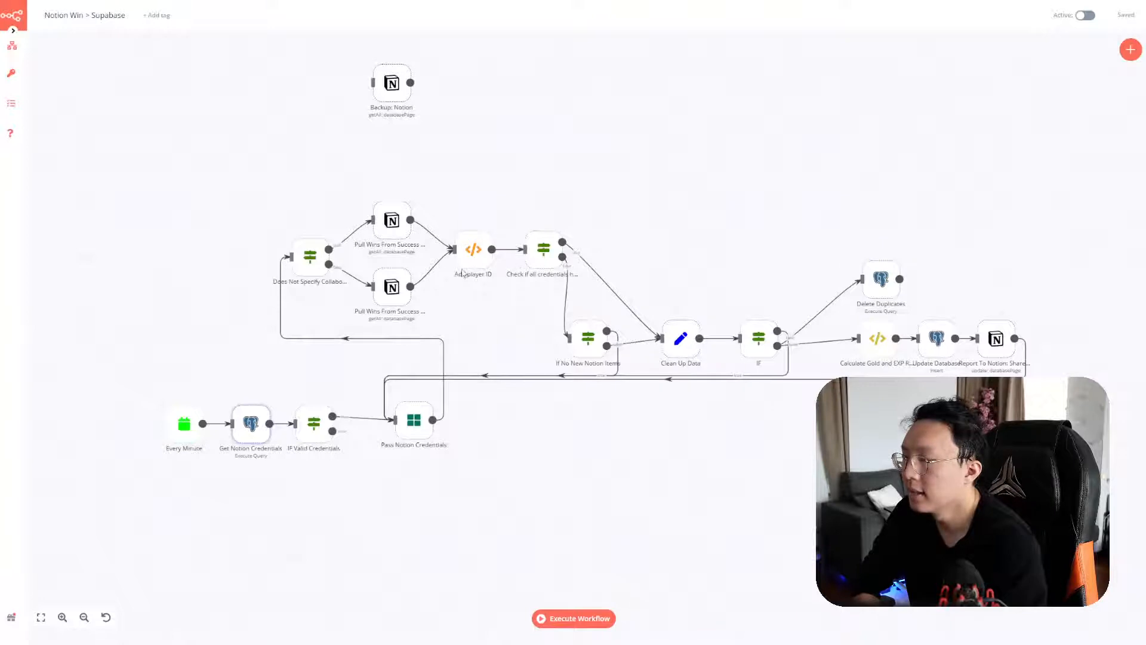
Copy the api_secret_key expression from the old Pull Wins From Success Plan node's Notion credential
double_click(392, 222)
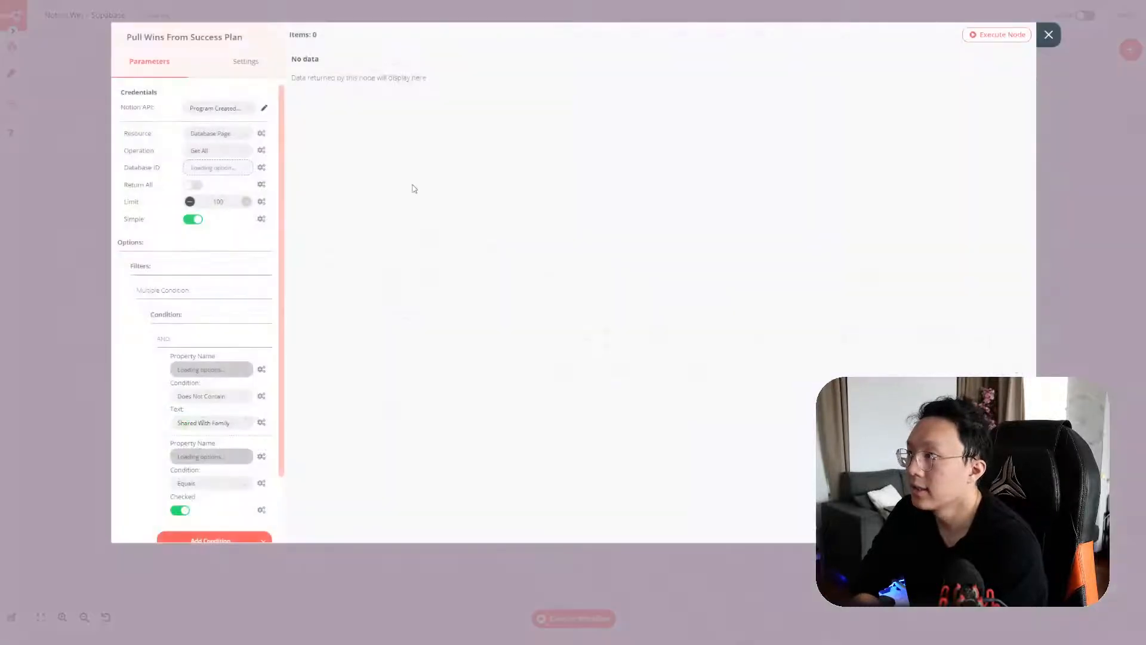
left_click(265, 109)
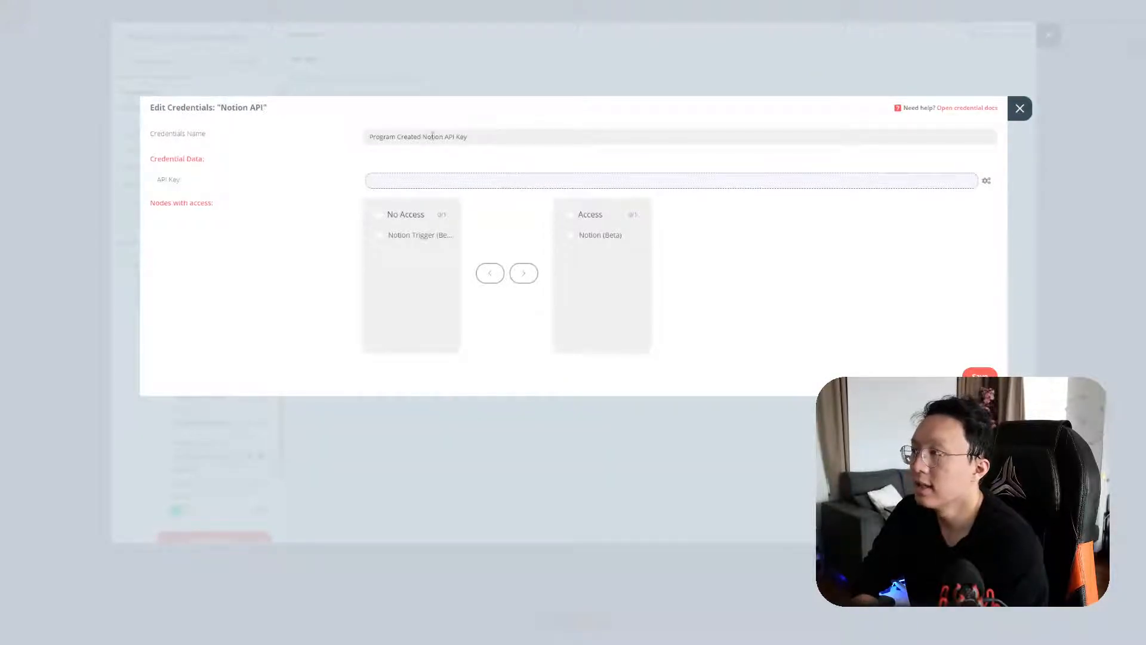
left_click(470, 174)
left_click_drag(494, 159, 394, 137)
key("ctrl+c")
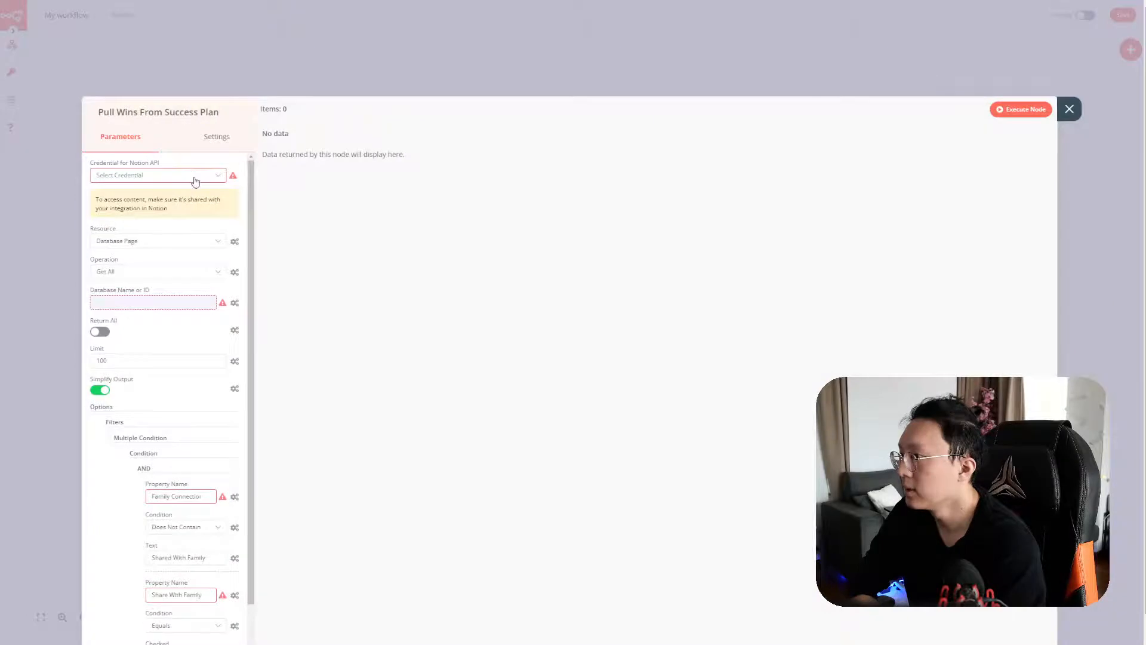
Create a new Notion credential whose API Key is the pasted api_secret_key expression
left_click(194, 175)
left_click(193, 217)
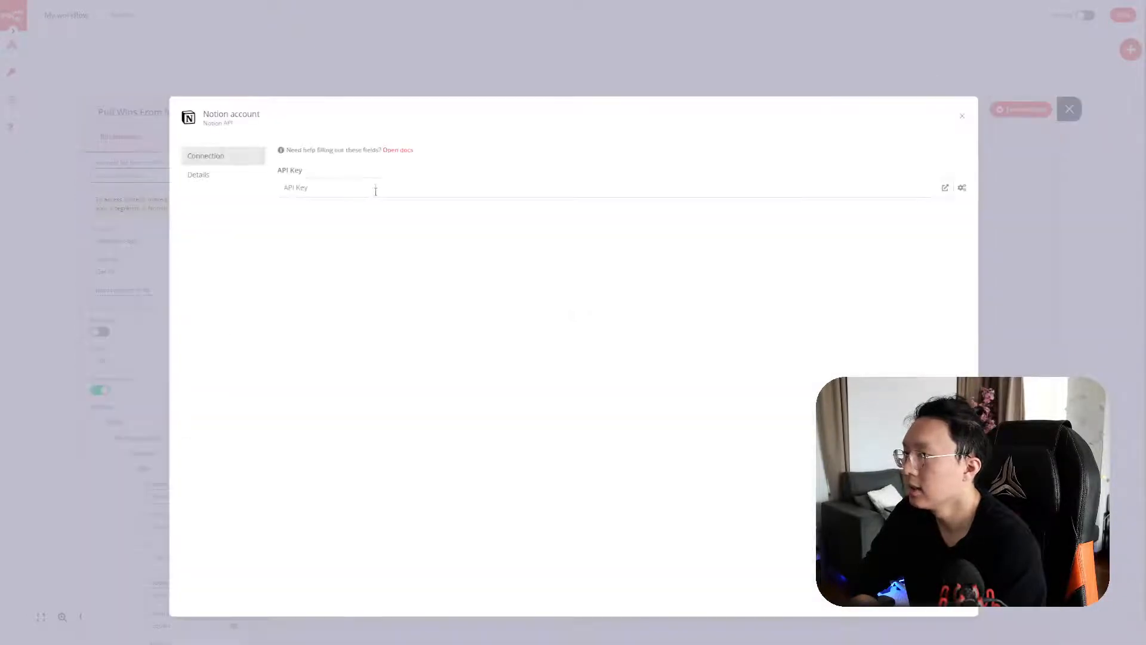
left_click(376, 189)
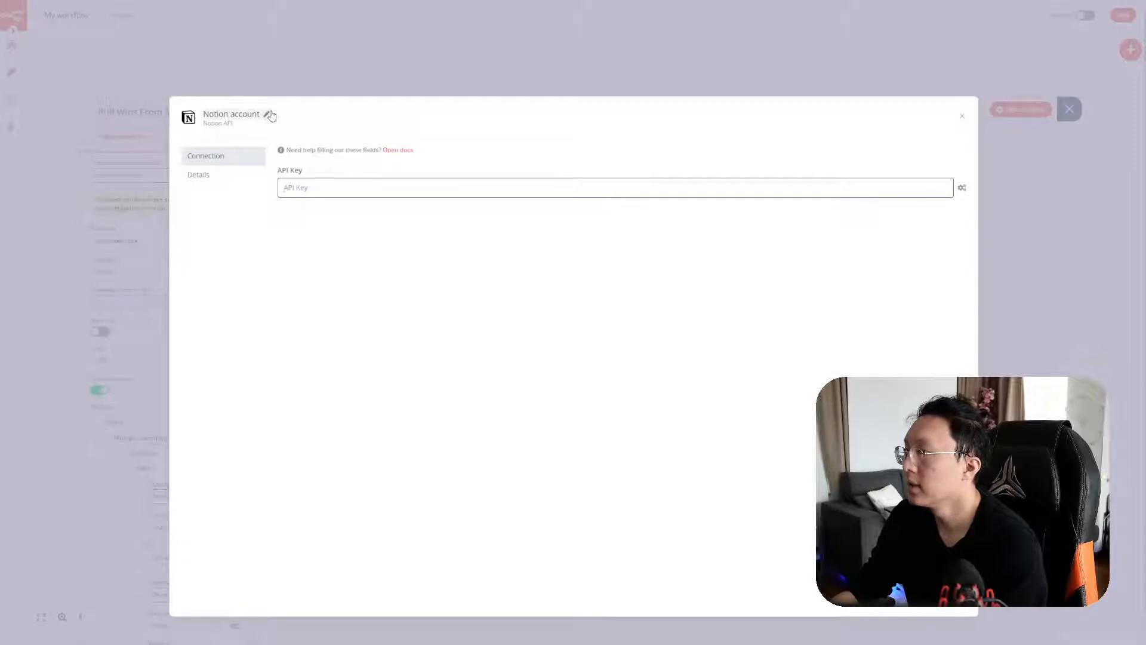
left_click(269, 114)
triple_click(272, 114)
key("Return")
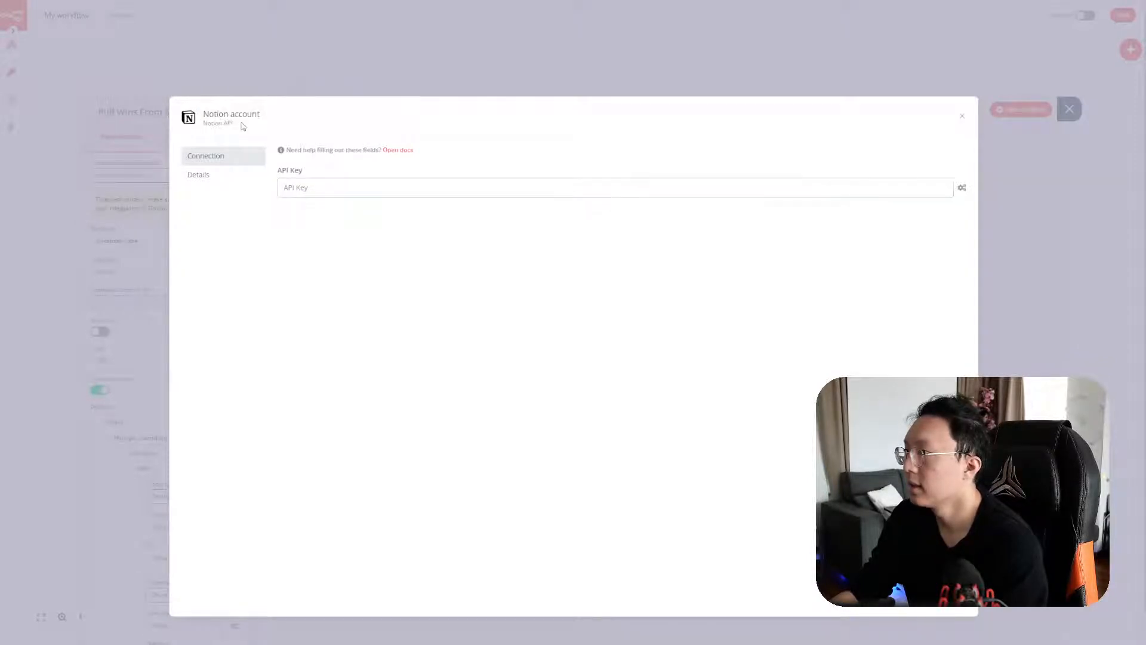
left_click(263, 116)
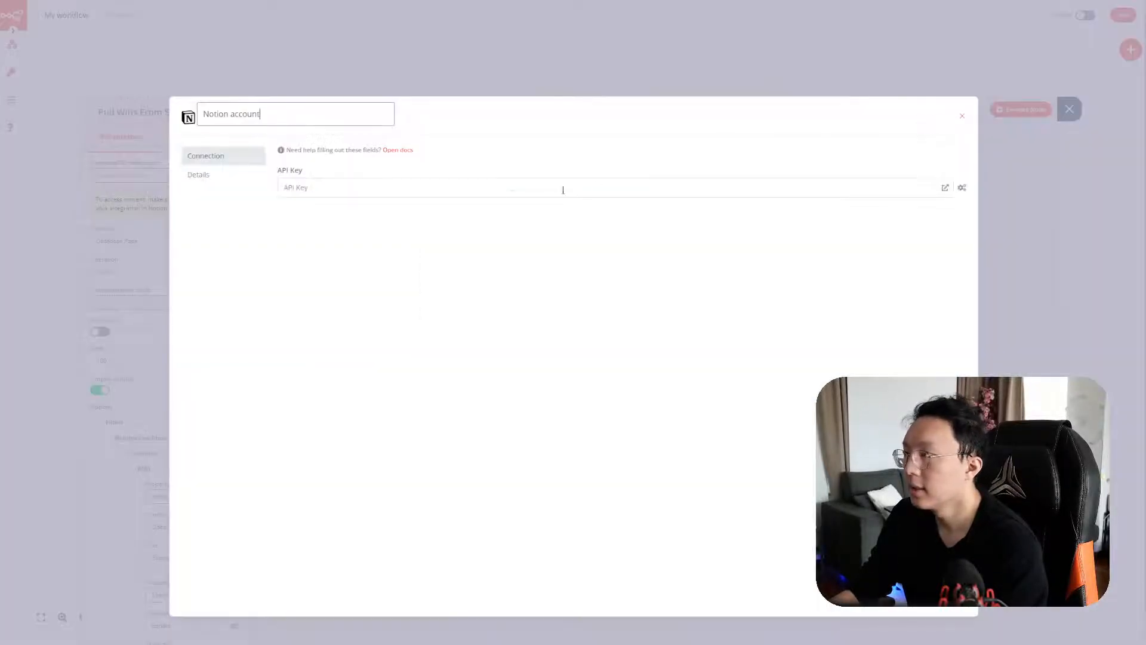
left_click(502, 189)
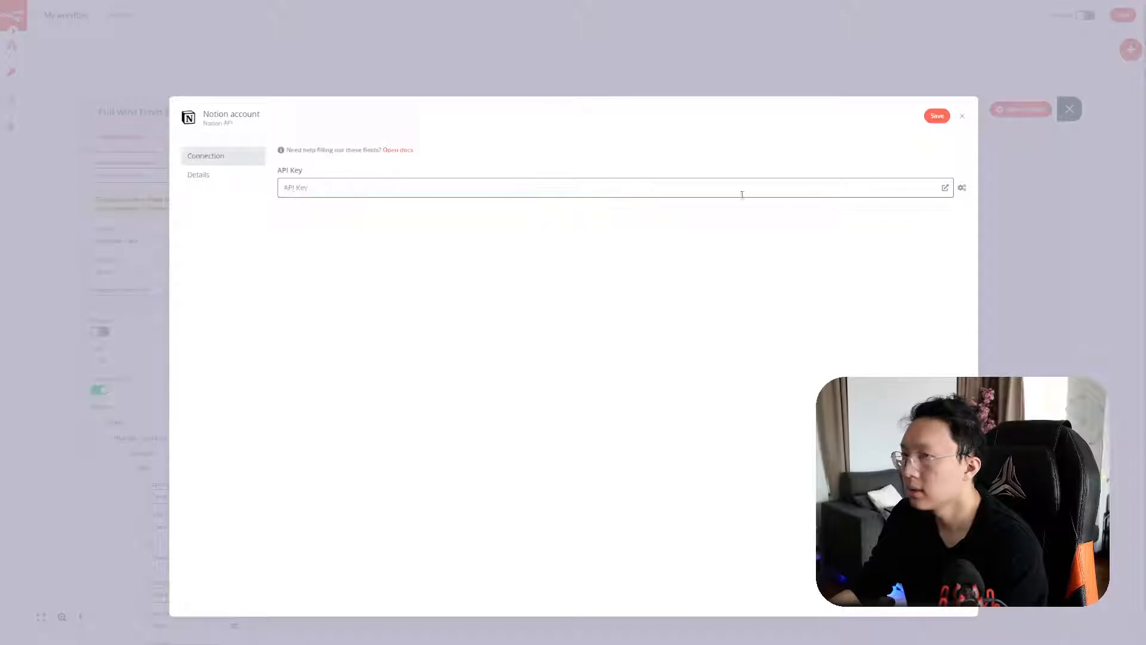
left_click(962, 188)
left_click(961, 188)
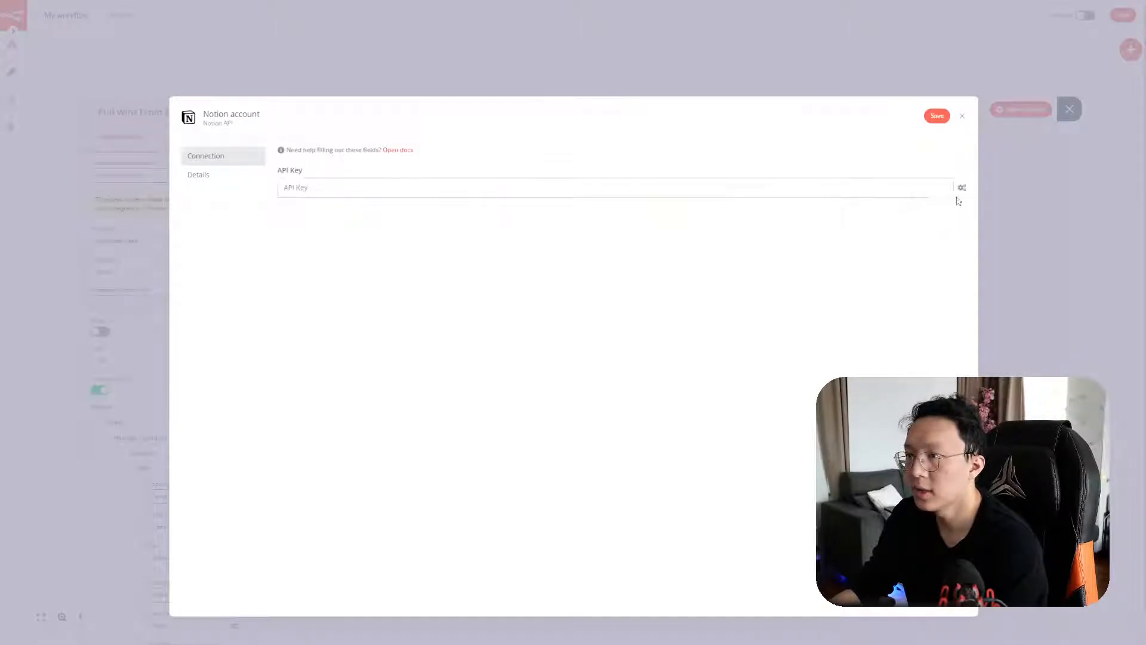
left_click(961, 188)
left_click(942, 209)
key("ctrl+v")
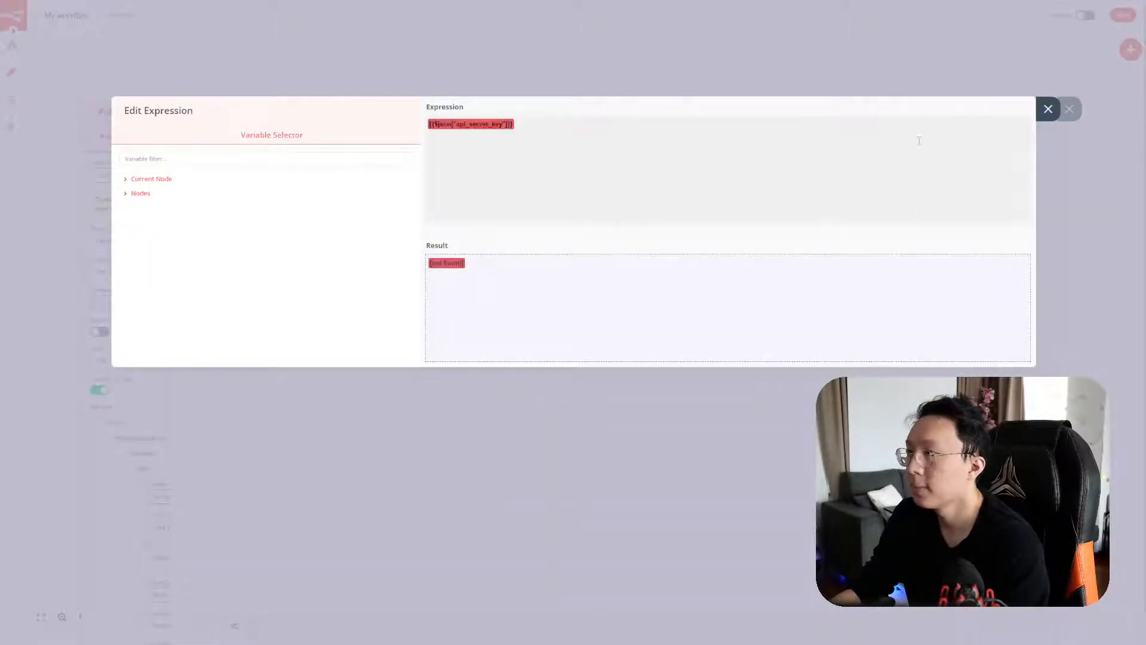
left_click(1039, 117)
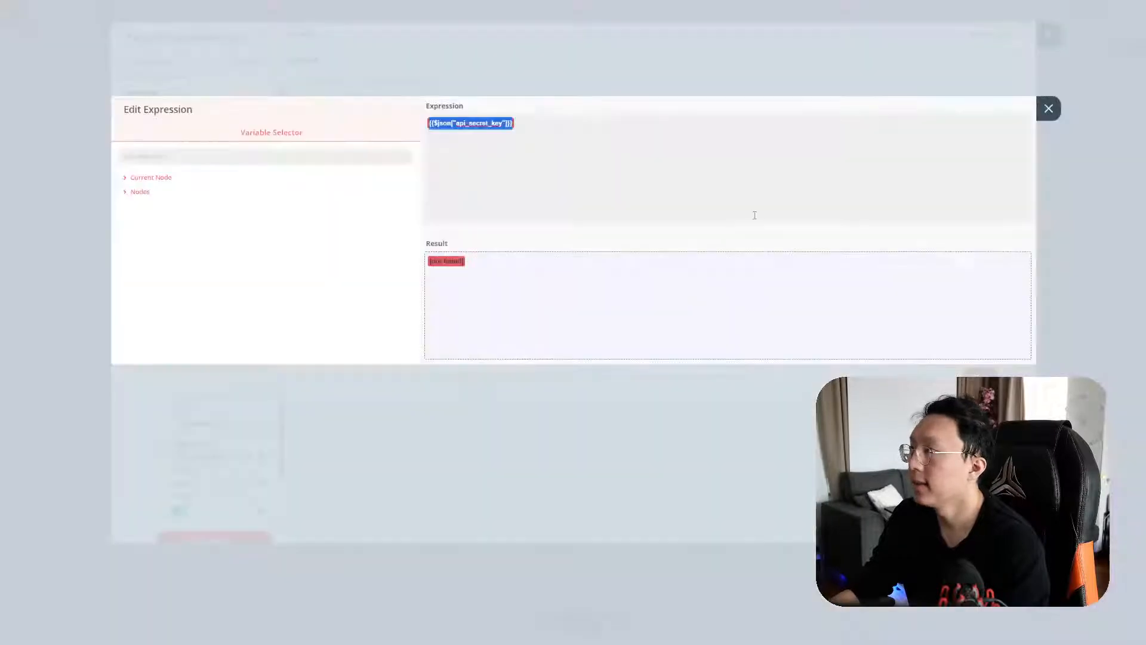
Name the new credential 'Program Created Notion API Key' and save it
left_click(1046, 113)
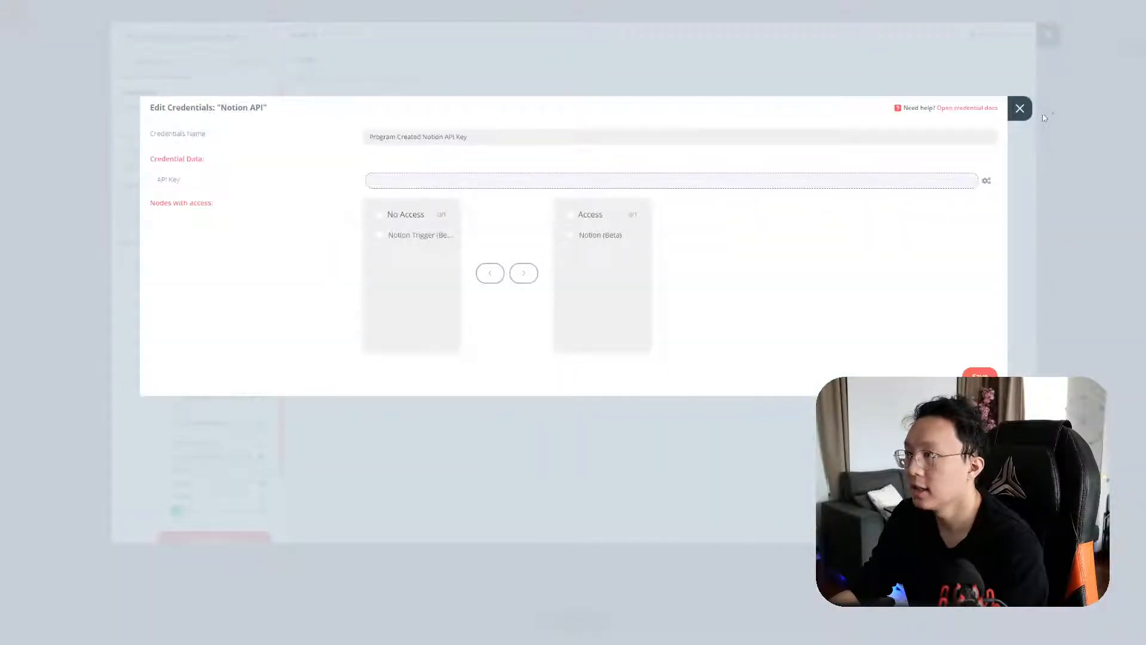
triple_click(919, 135)
key("ctrl+c")
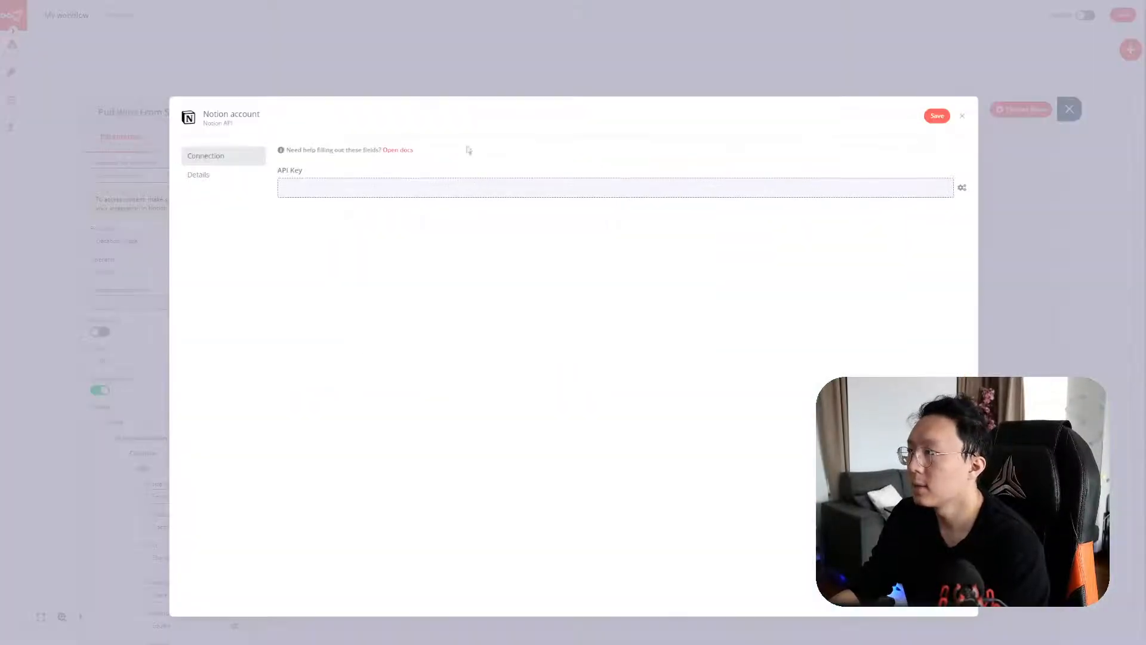
left_click(238, 115)
key("ctrl+a")
key("ctrl+v")
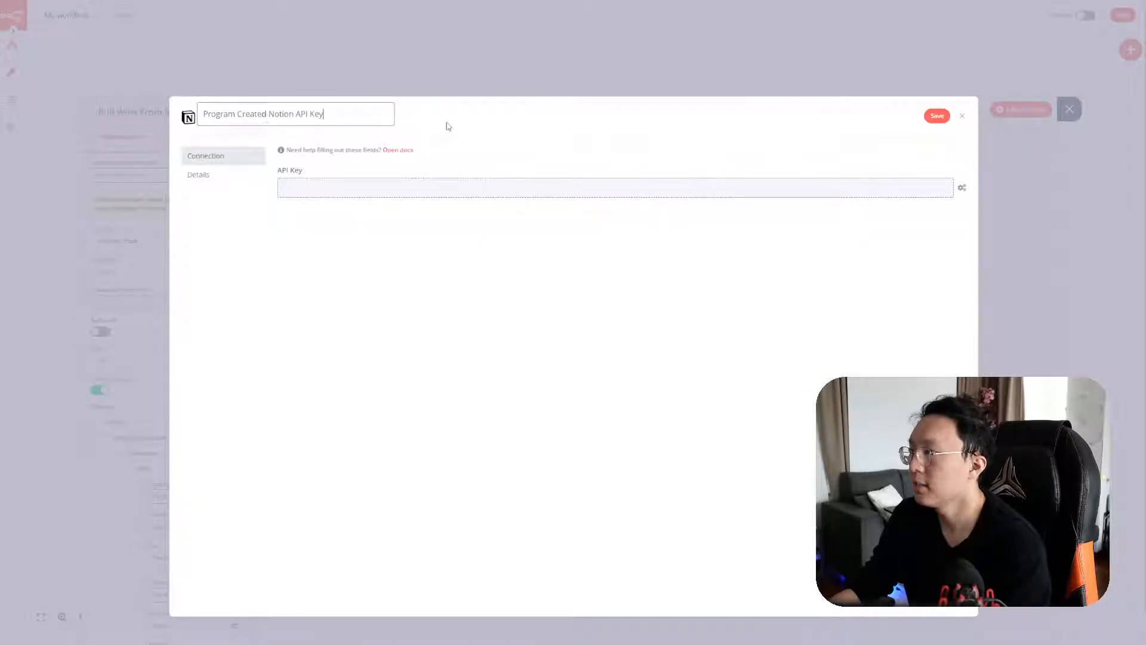
key("Return")
left_click(936, 115)
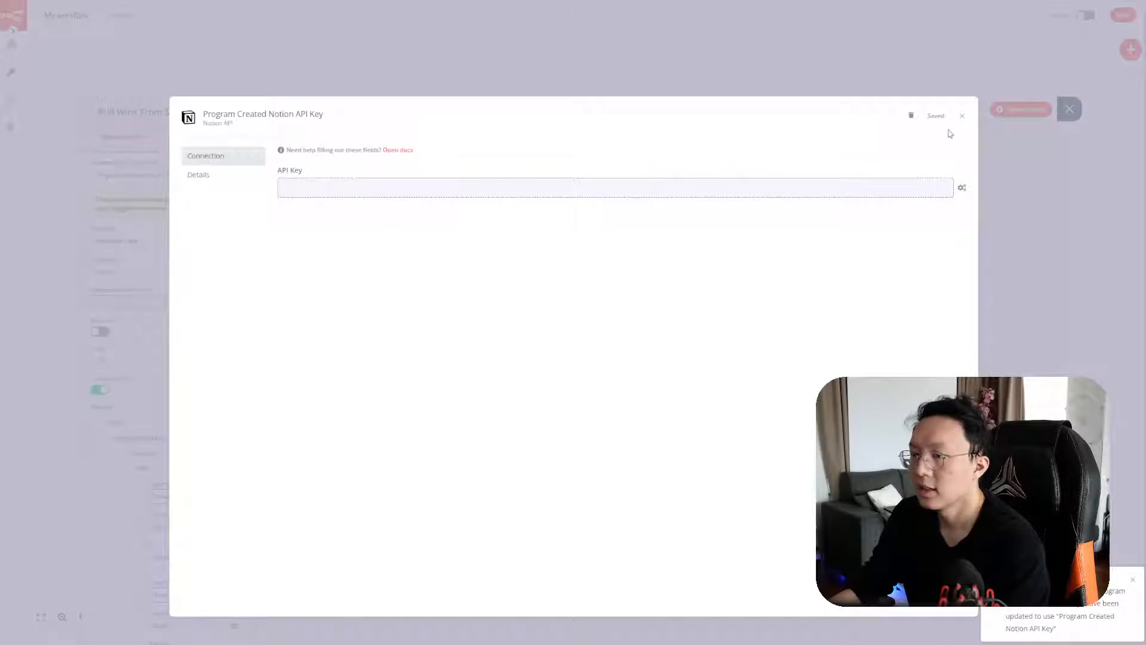
left_click(961, 117)
left_click(1069, 108)
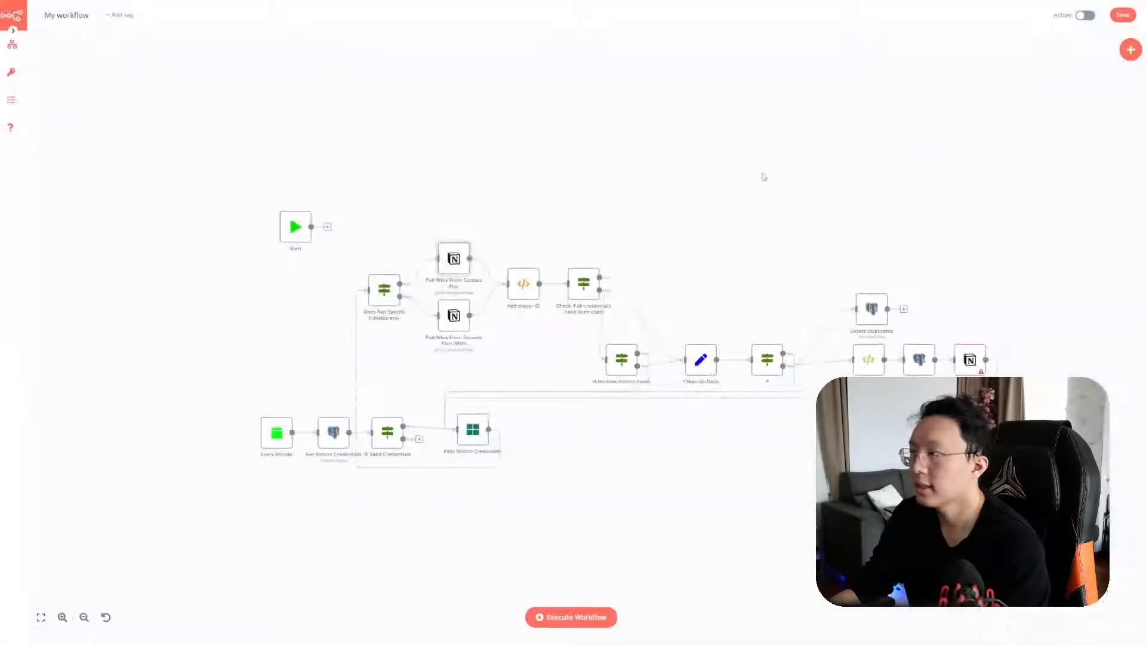
Compare the Pull Wins (With Collaborators) and Report To Notion nodes' credentials with the old workflow
double_click(452, 327)
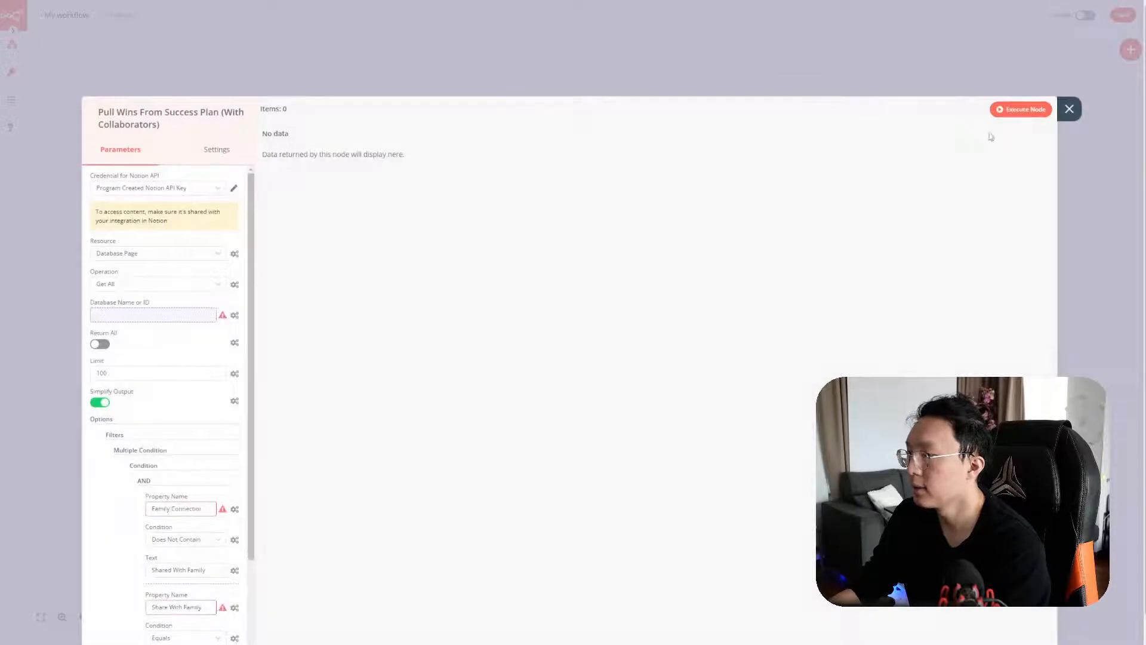
left_click(1075, 113)
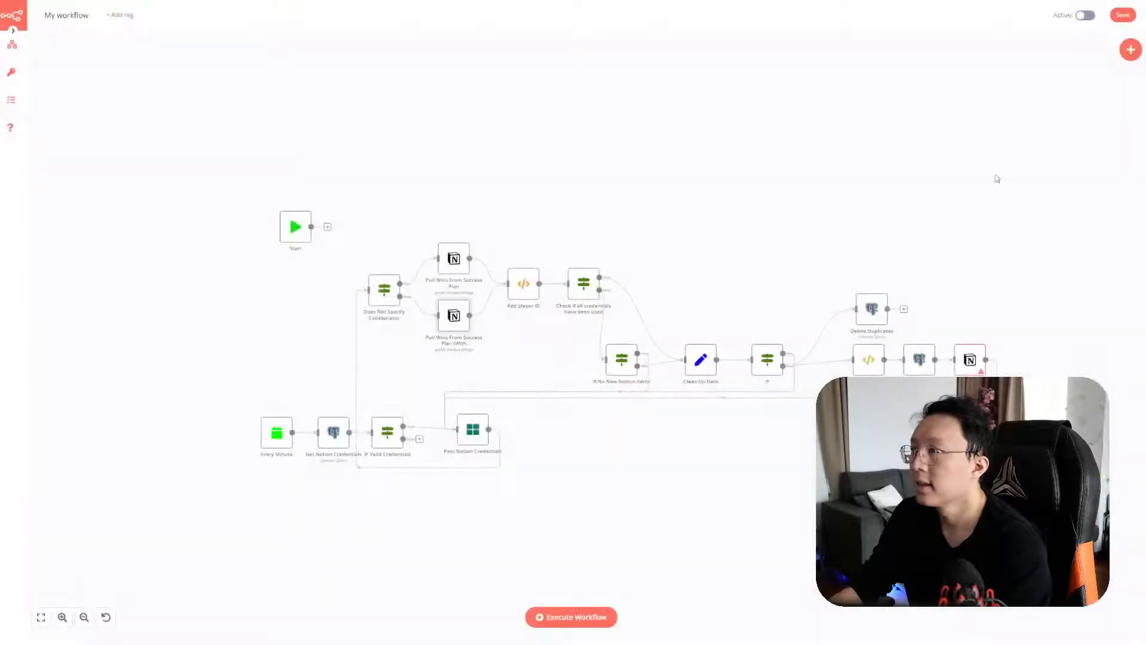
double_click(962, 361)
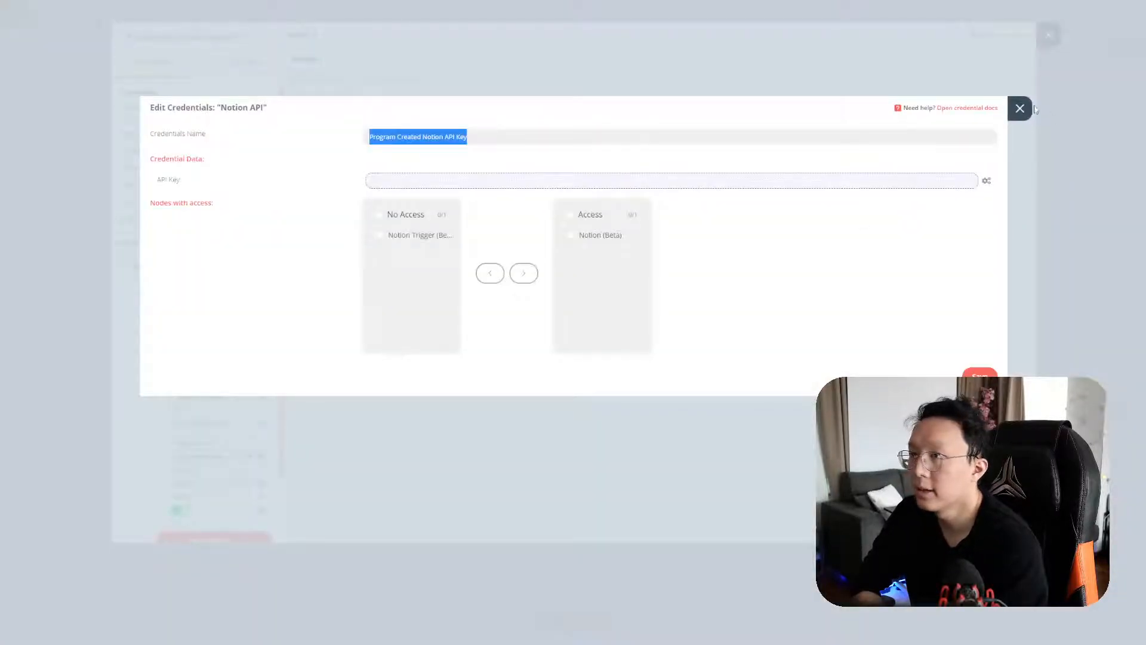
left_click(1020, 108)
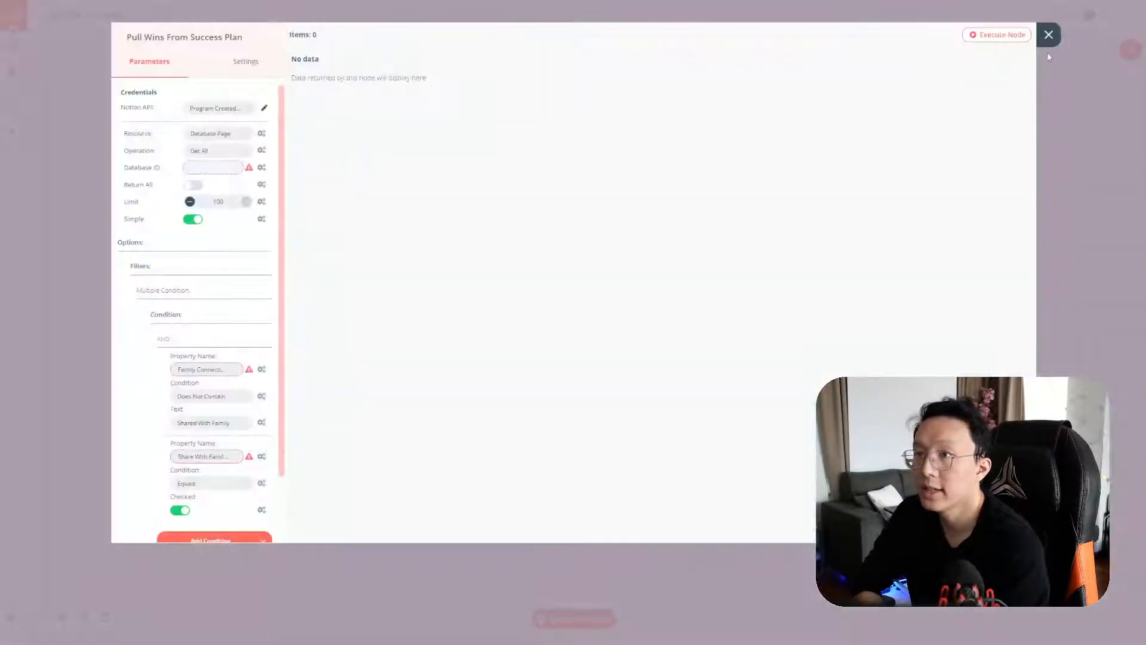
left_click(1048, 34)
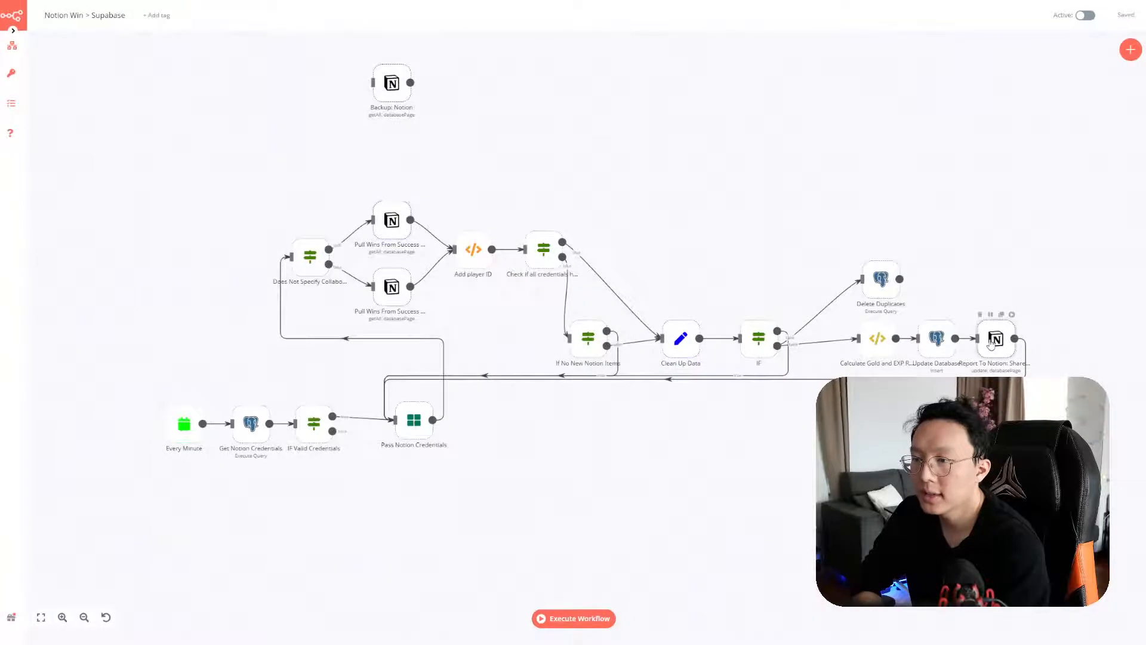
double_click(991, 339)
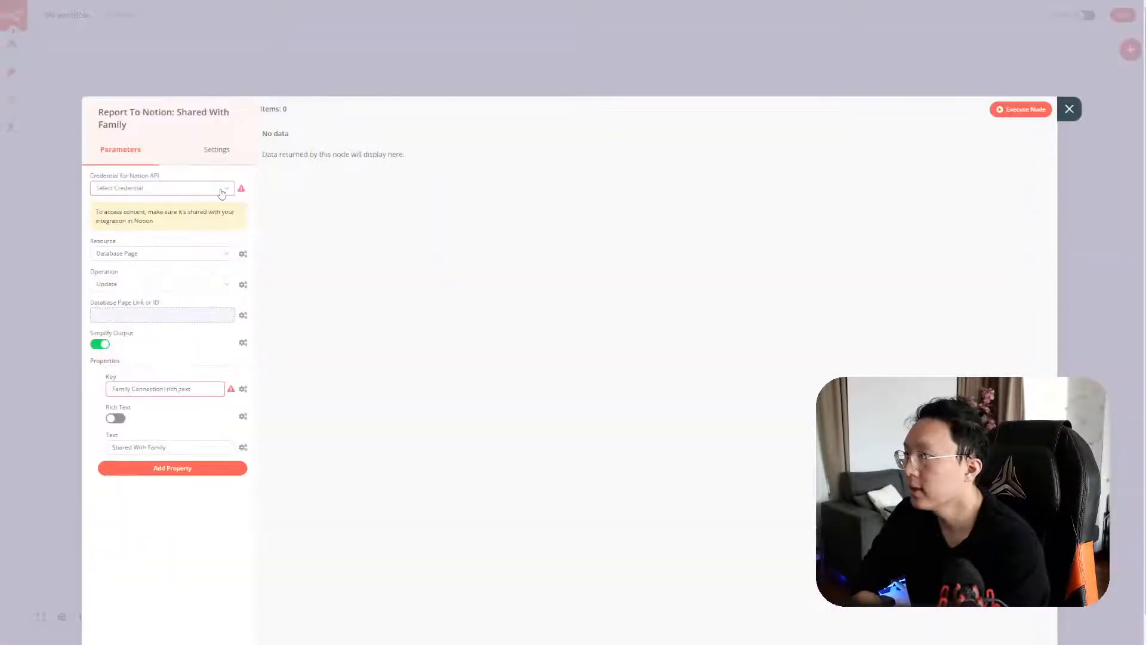
Assign Program Created Notion API Key to Report To Notion: Shared With Family and save the workflow
left_click(220, 188)
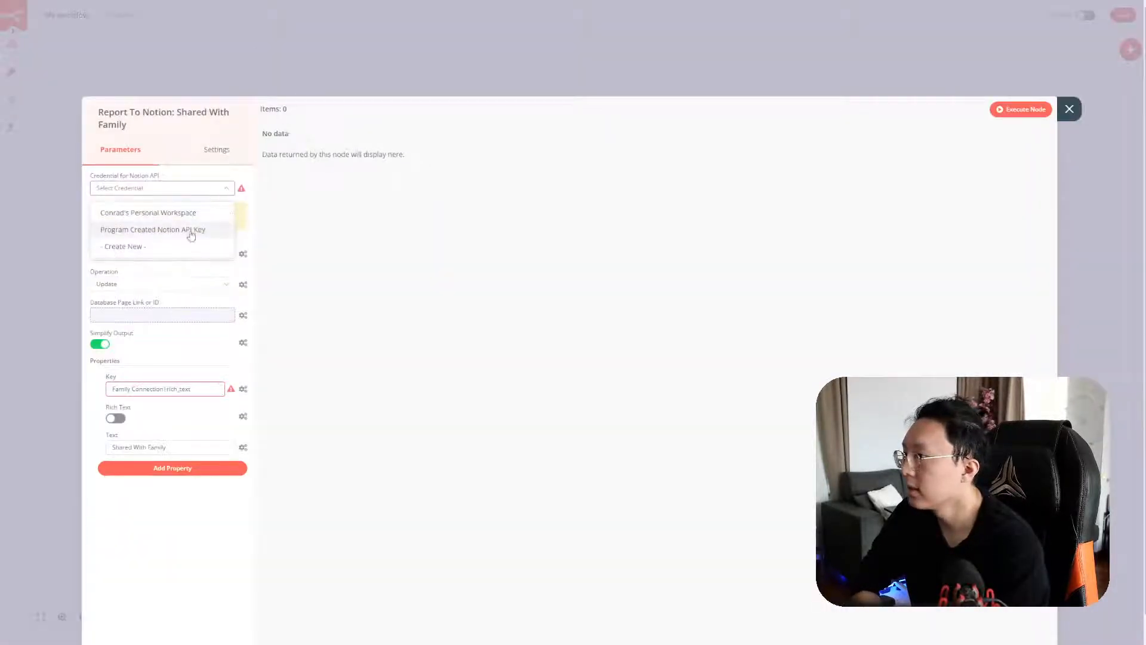
left_click(191, 234)
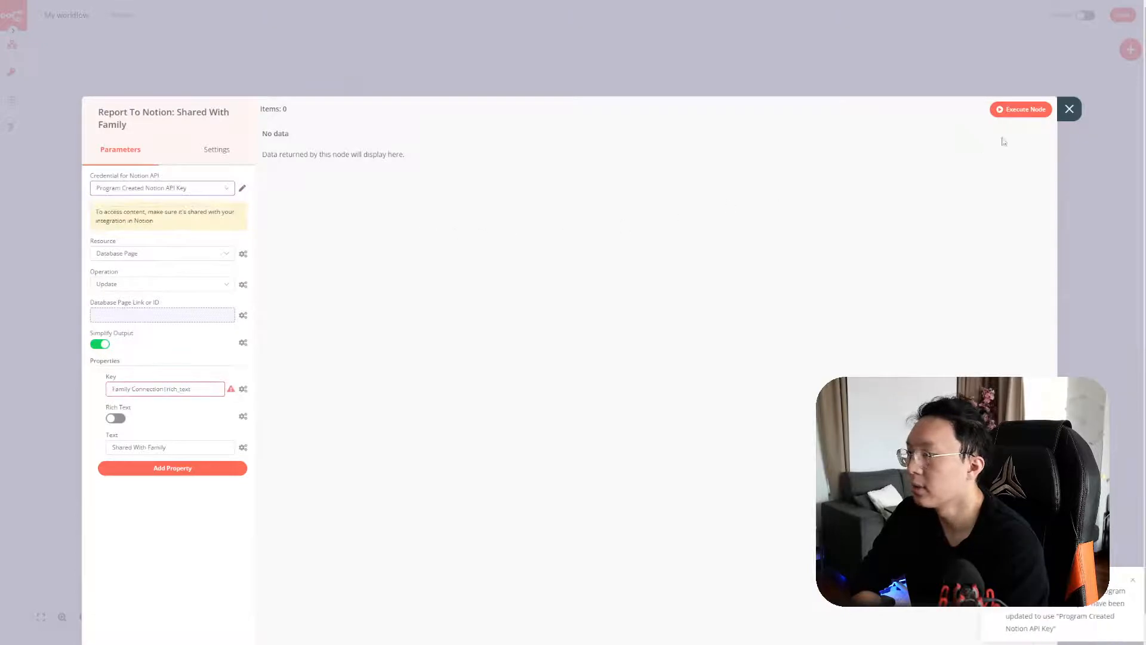
left_click(1068, 111)
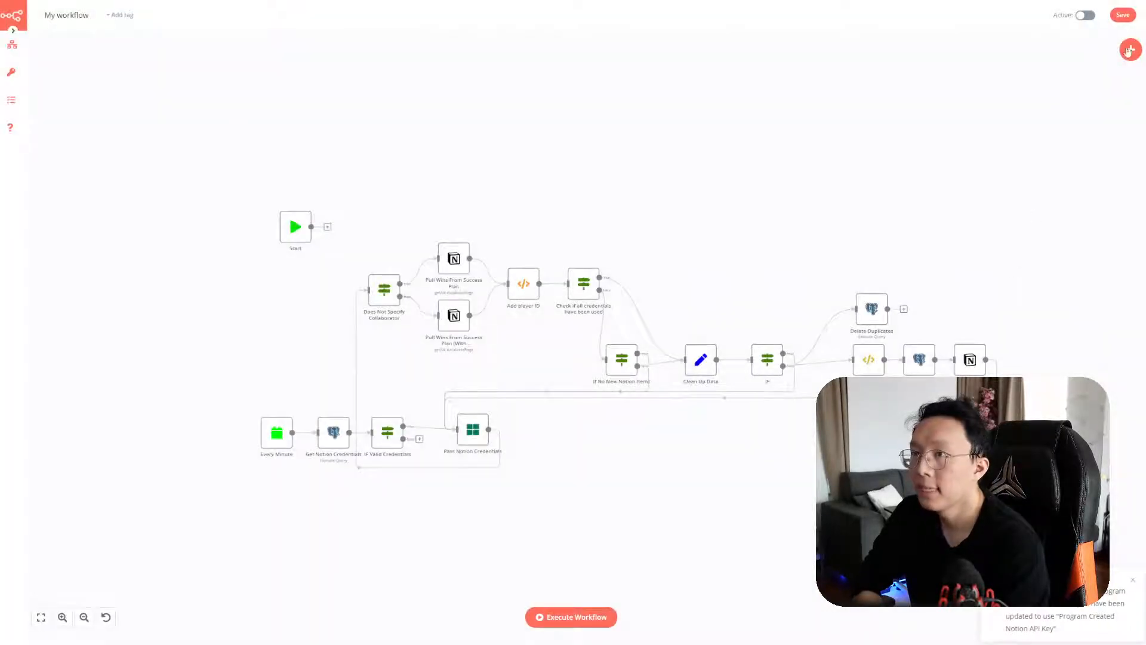
left_click(1123, 15)
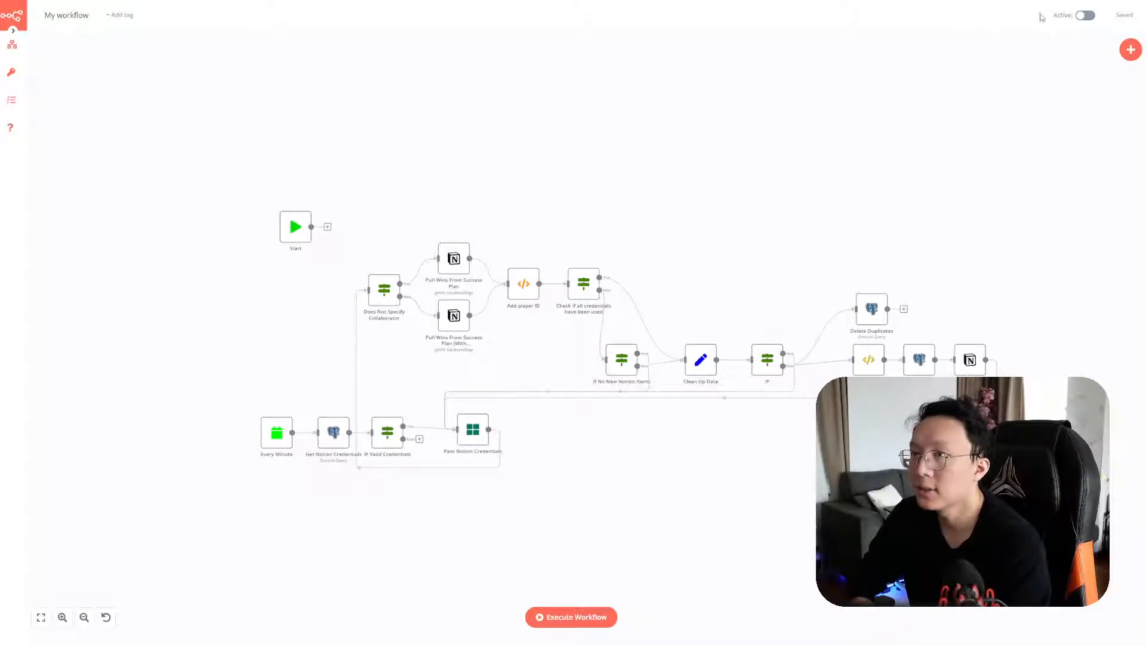
Activate My workflow, dismiss the activation notice, and view its executions
left_click(1083, 19)
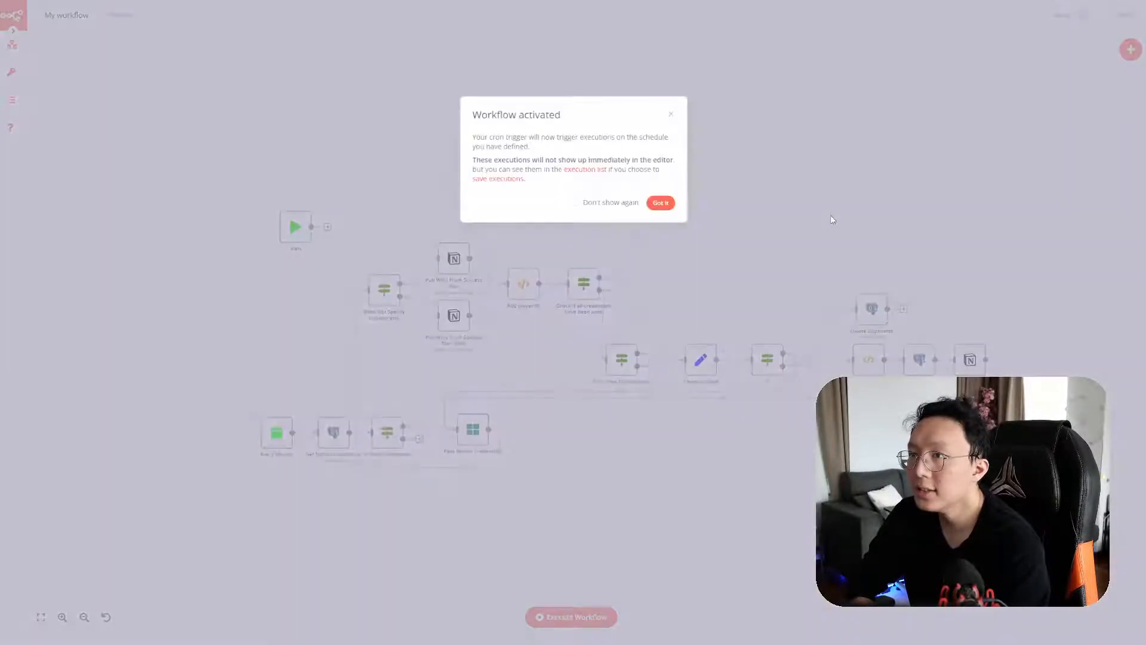
left_click(657, 201)
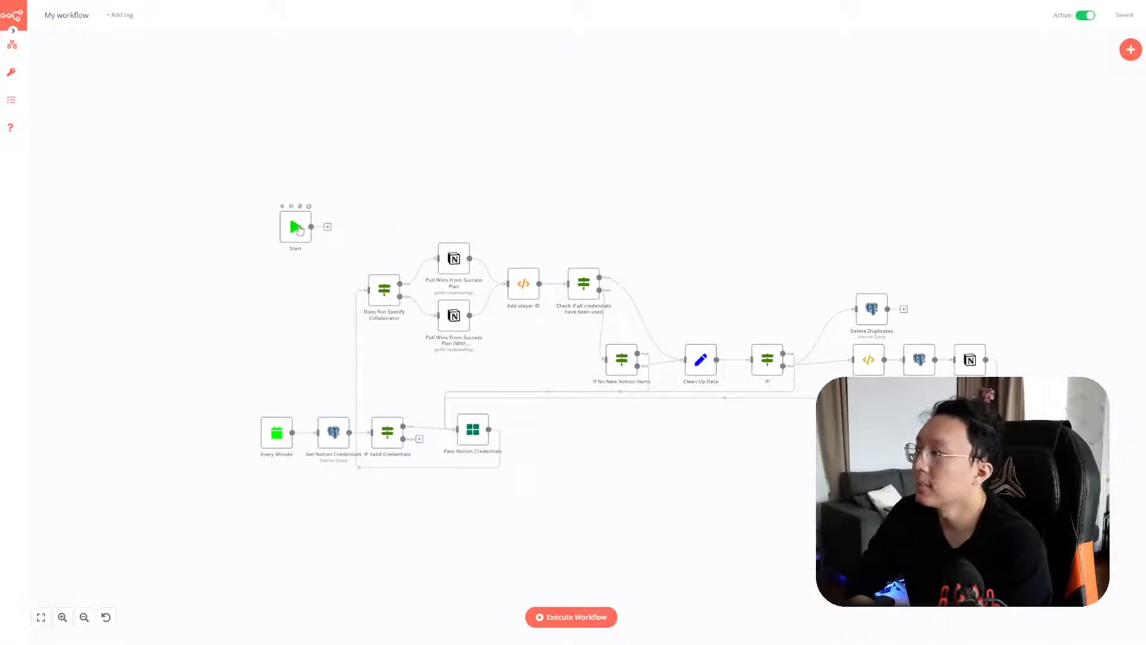
left_click(27, 101)
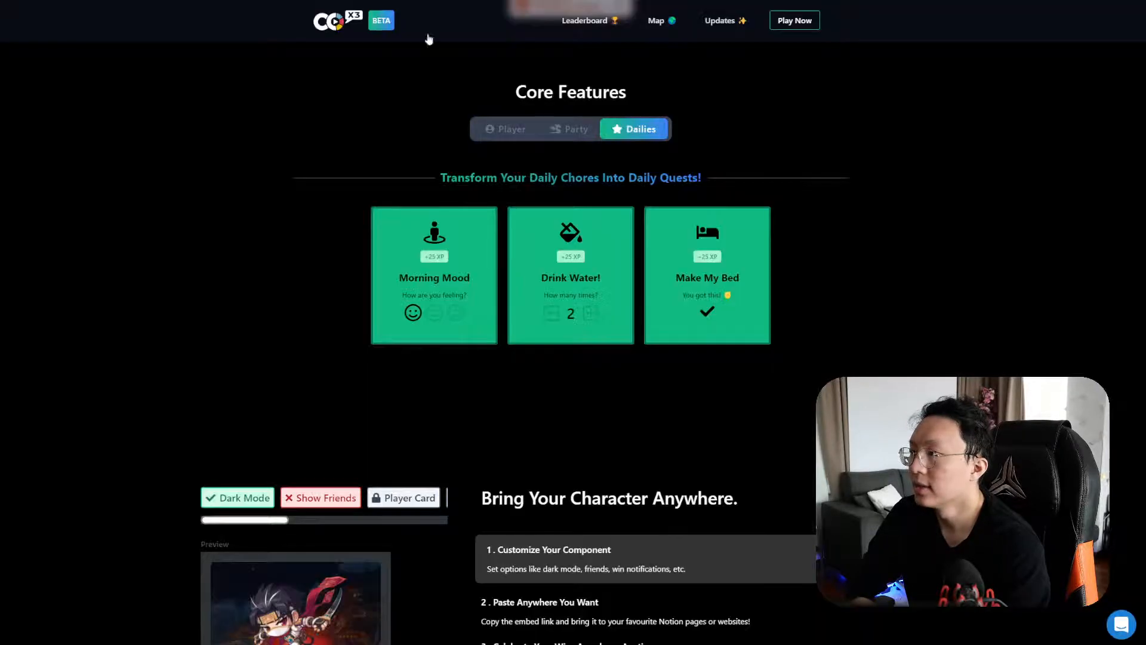
Open DevTools on the Make Work Fun home page and show the Console
scroll(812, 252, "up", 10)
right_click(974, 193)
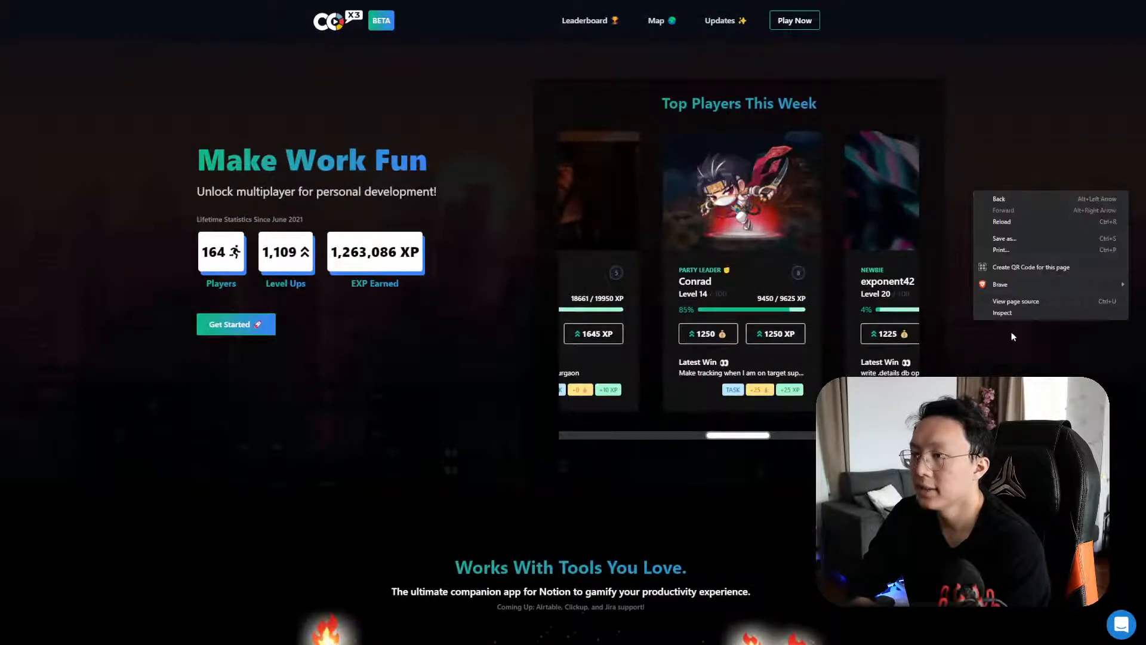
left_click(1015, 313)
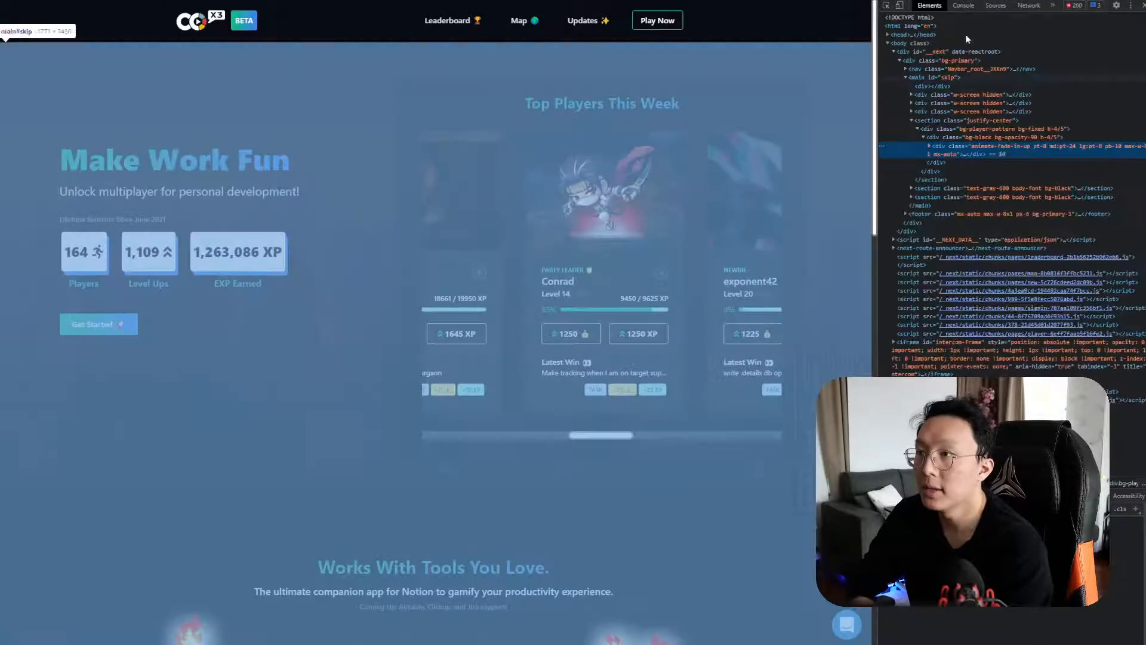
left_click(963, 6)
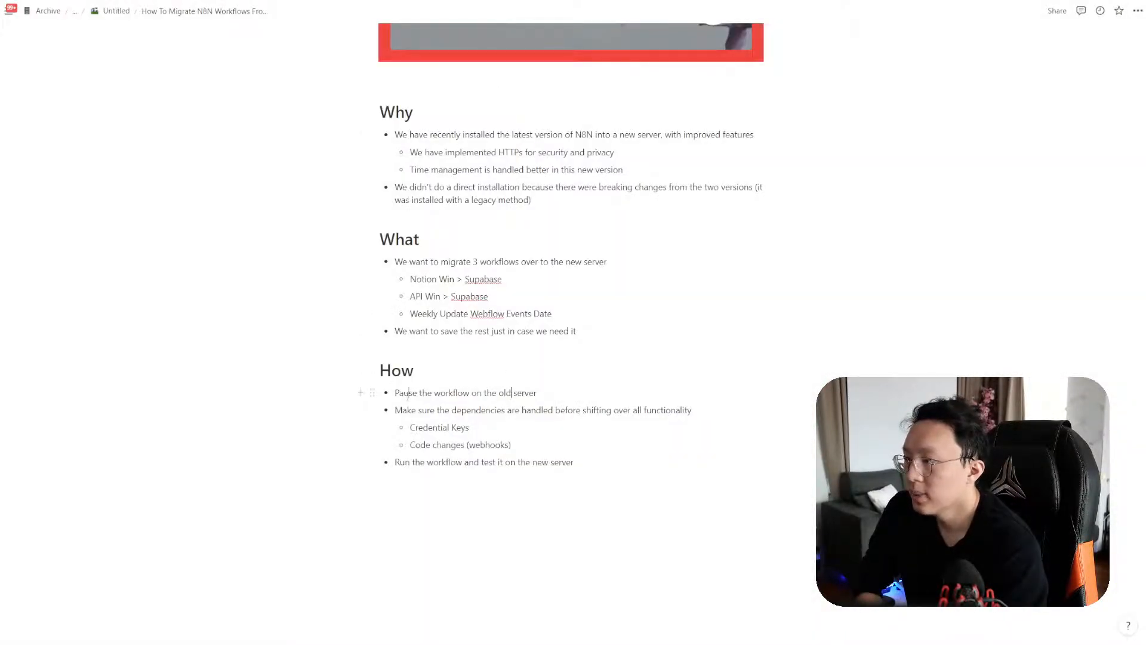
left_click_drag(436, 412, 691, 412)
left_click(476, 429)
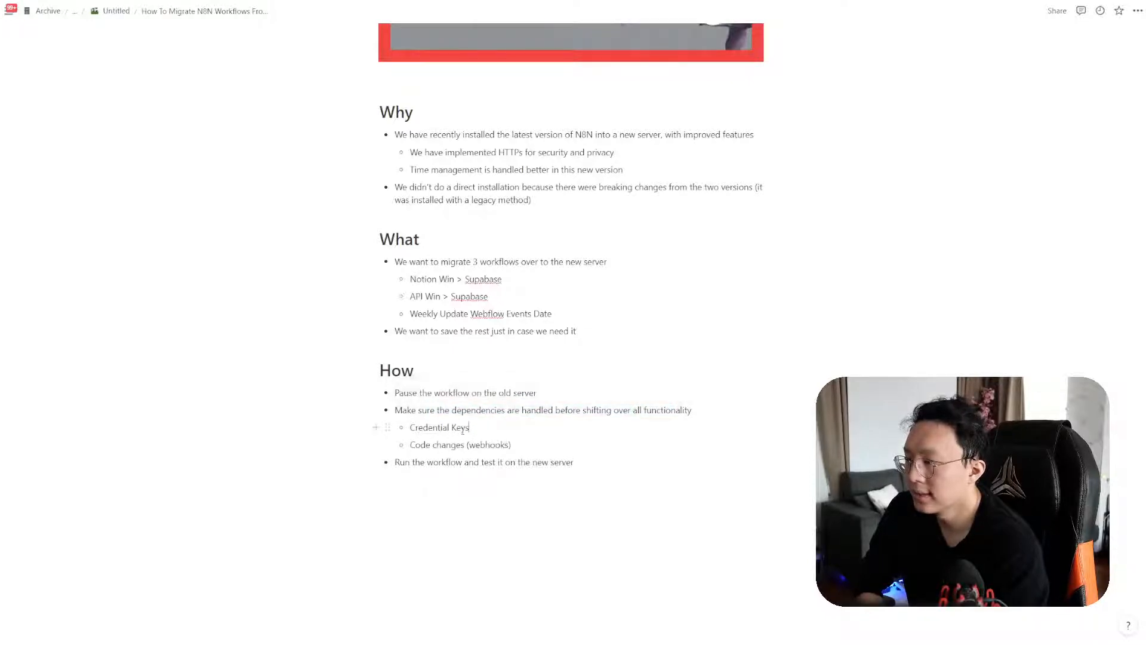
left_click_drag(475, 429, 382, 430)
left_click_drag(520, 449, 408, 445)
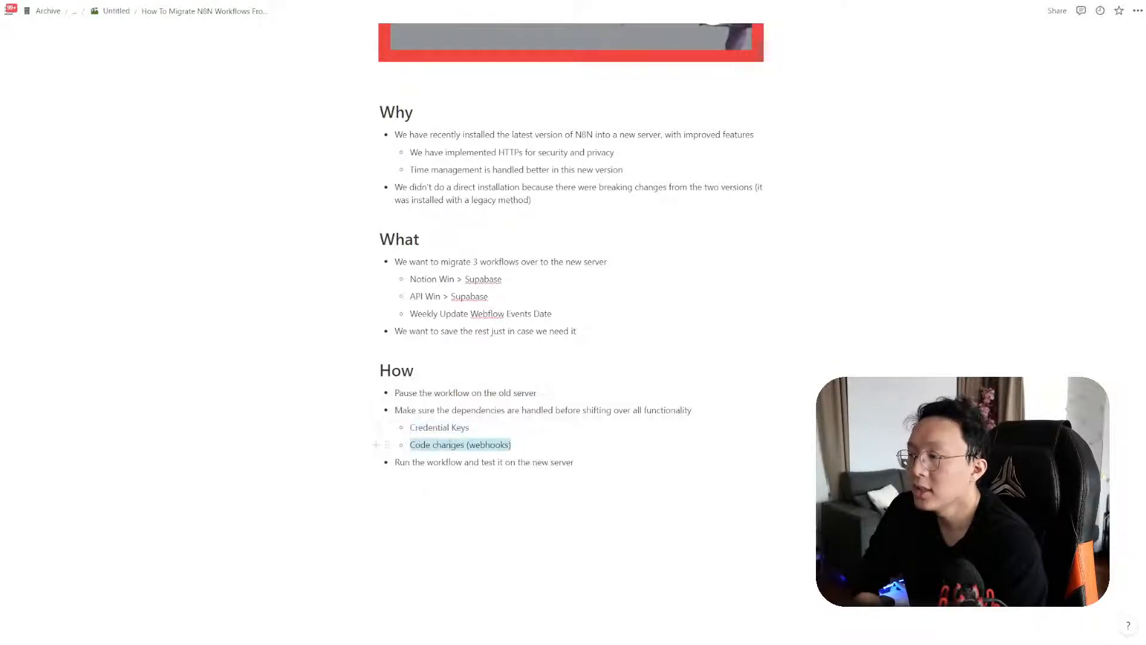
left_click(513, 444)
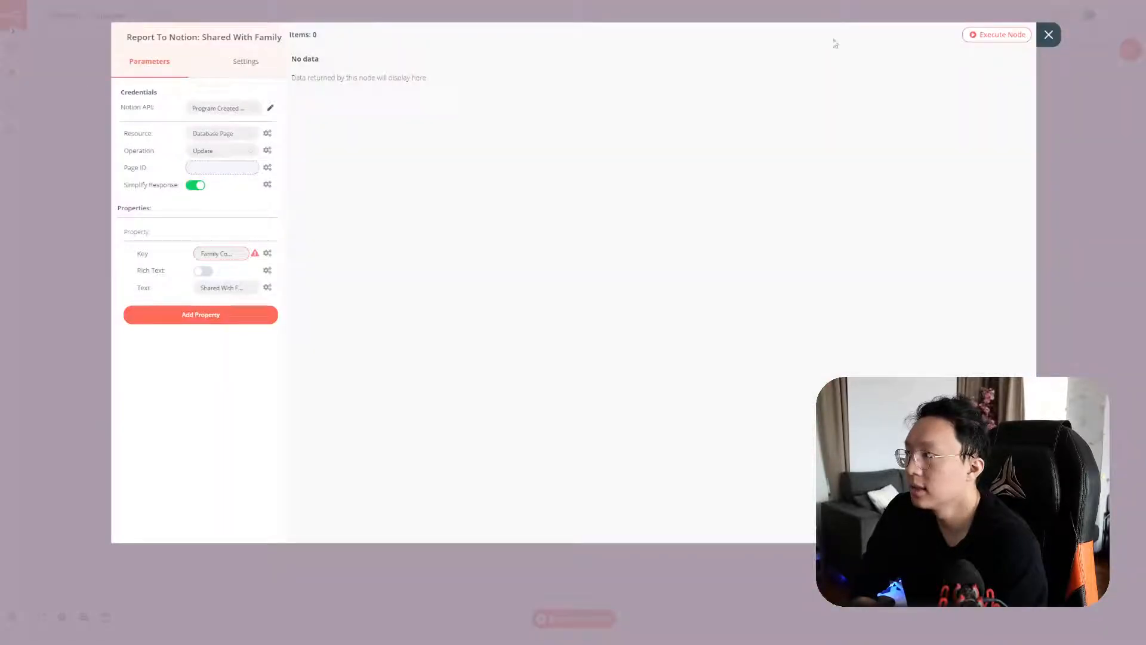
Close the Report To Notion node details and review the workflow executions list
left_click(1051, 32)
left_click(18, 103)
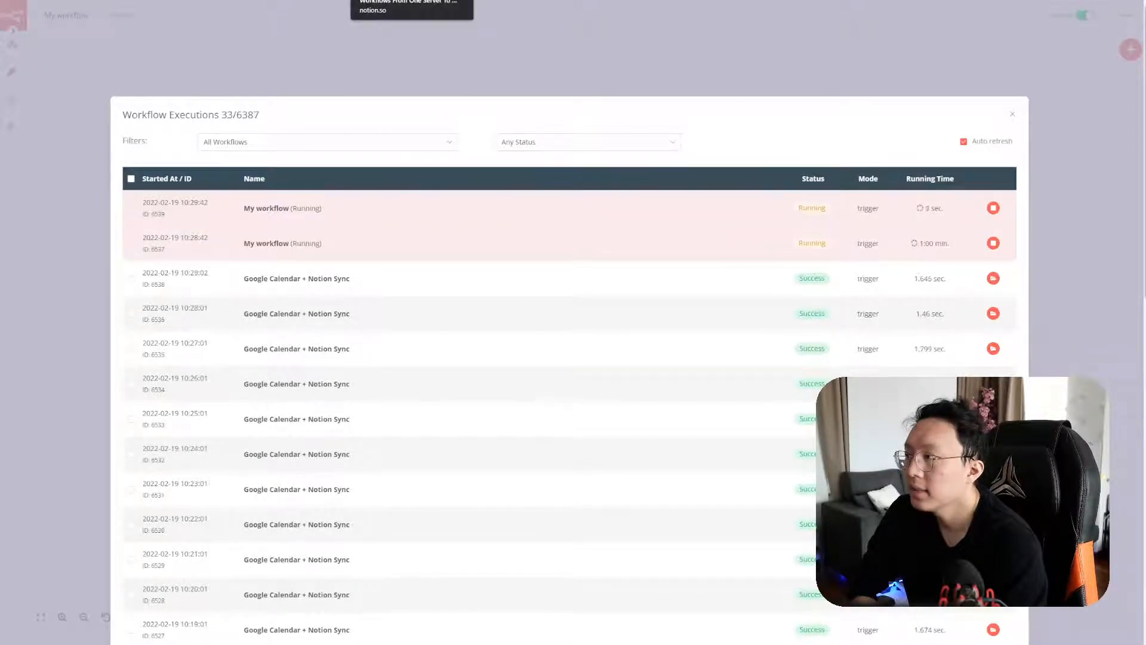
left_click(1013, 117)
Rename the workflow to 'Notion Win > Supabase' and reopen its executions
left_click(70, 17)
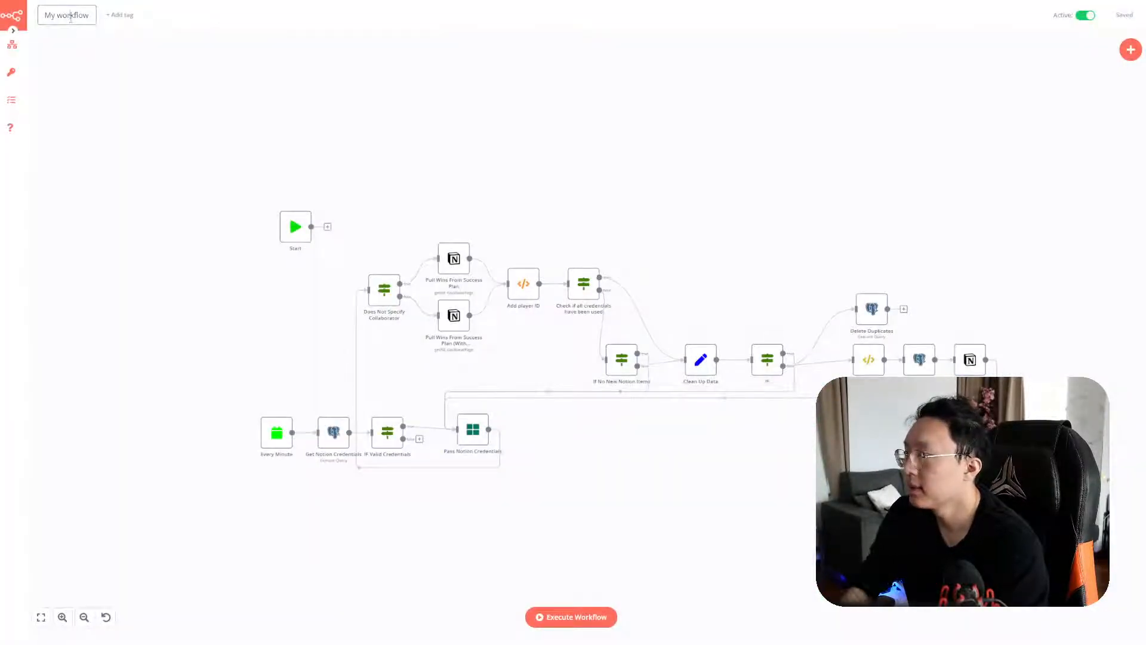
key("ctrl+a")
type("Notion W")
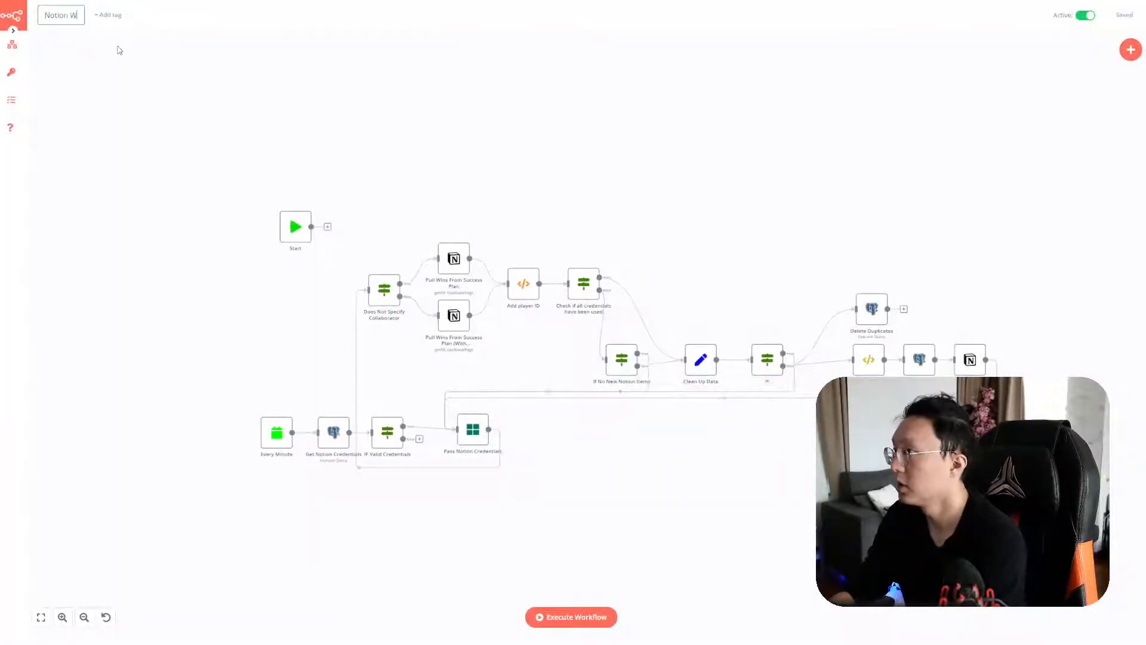
type("in > Supabase")
key("Return")
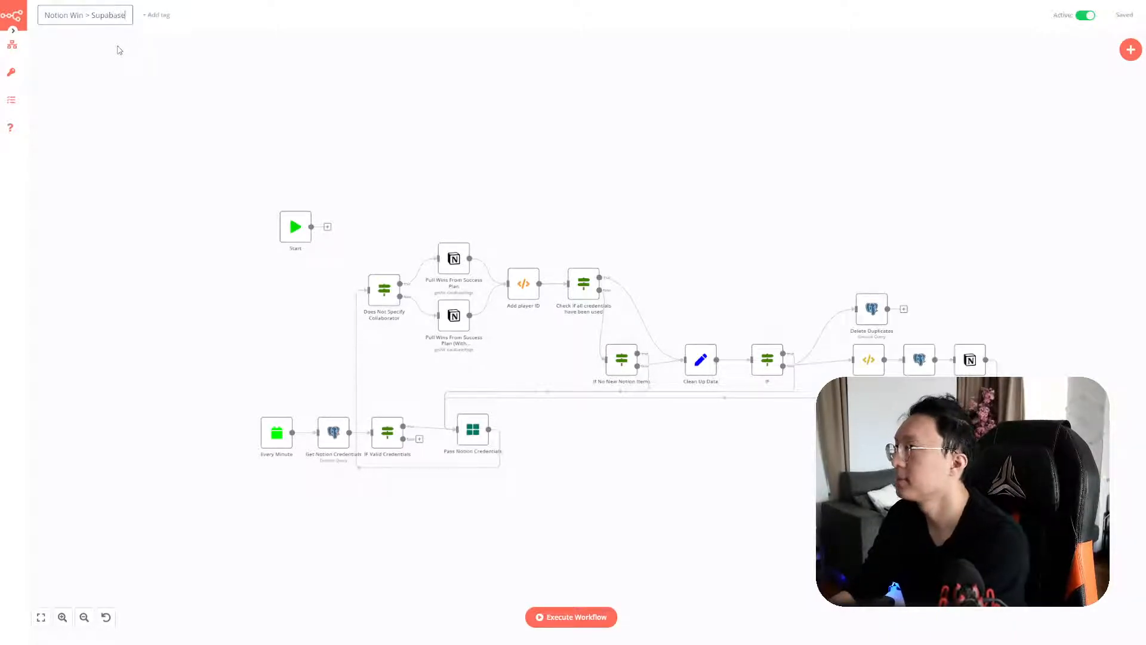
left_click(11, 100)
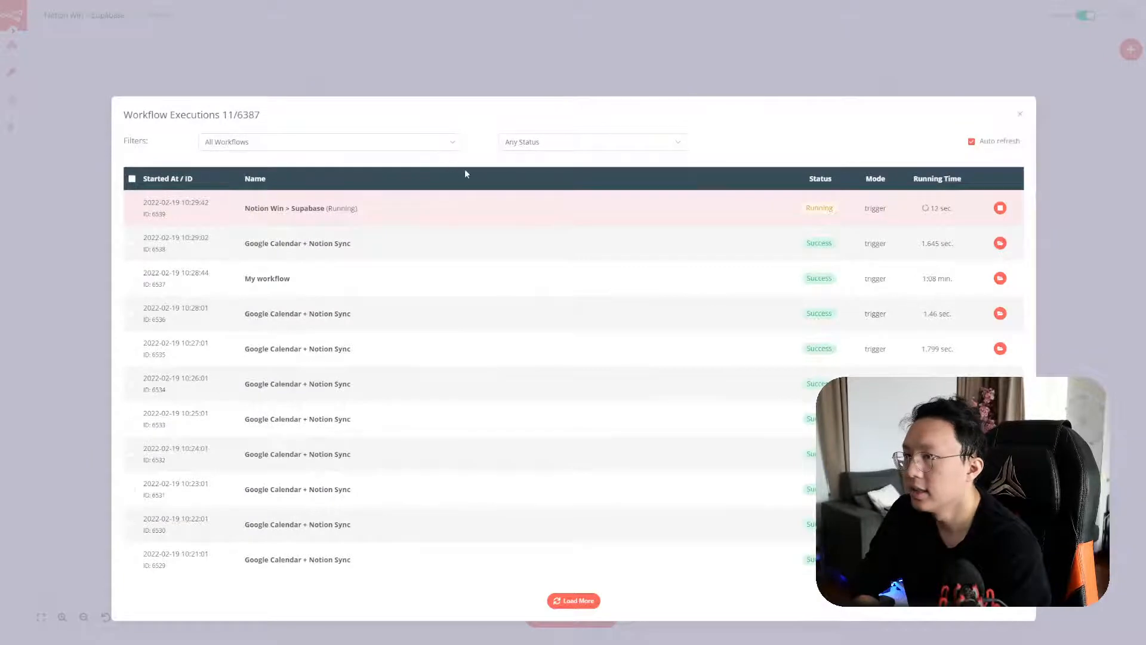
View item 3 of 287 in execution 6537's IF node output, then go back to executions
left_click(999, 278)
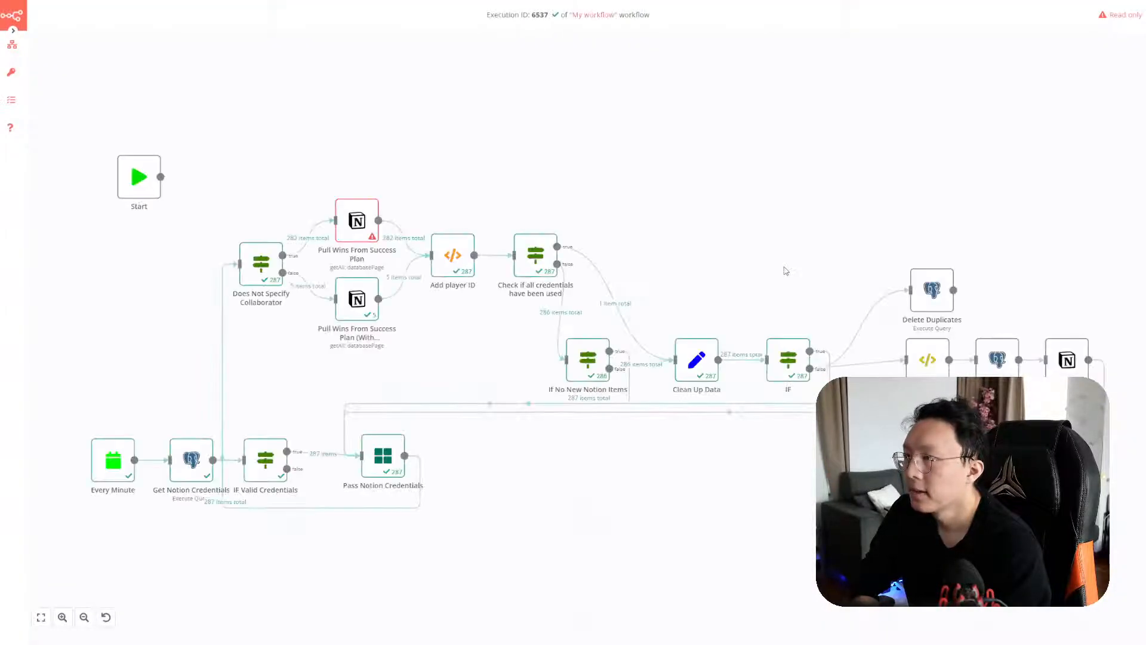
key("minus")
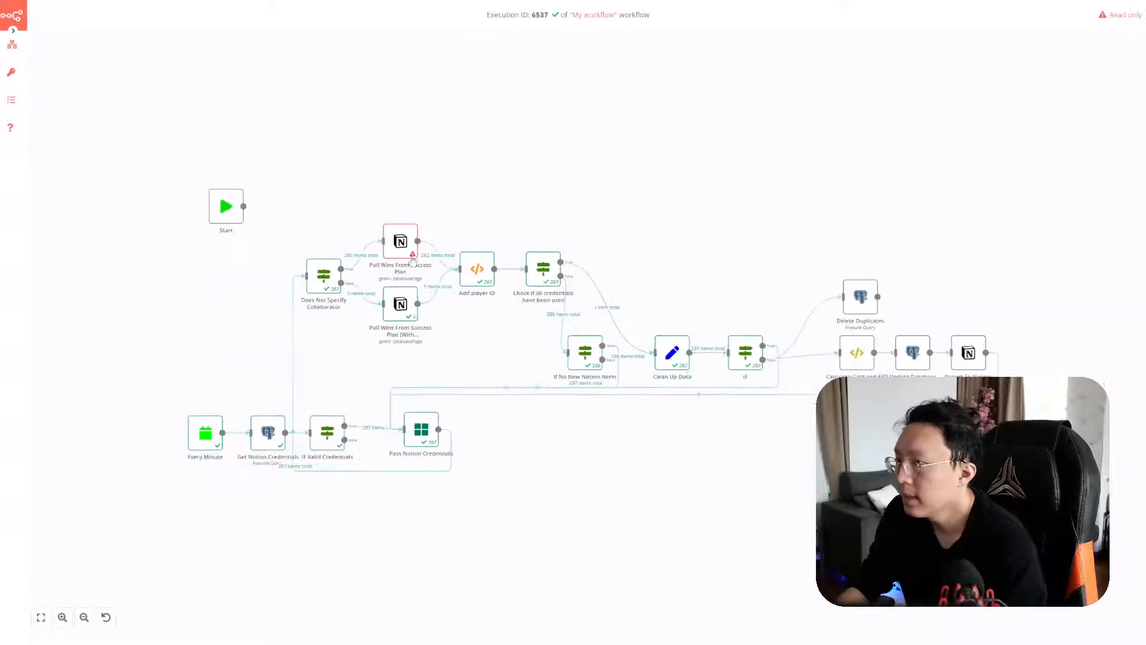
mouse_move(413, 256)
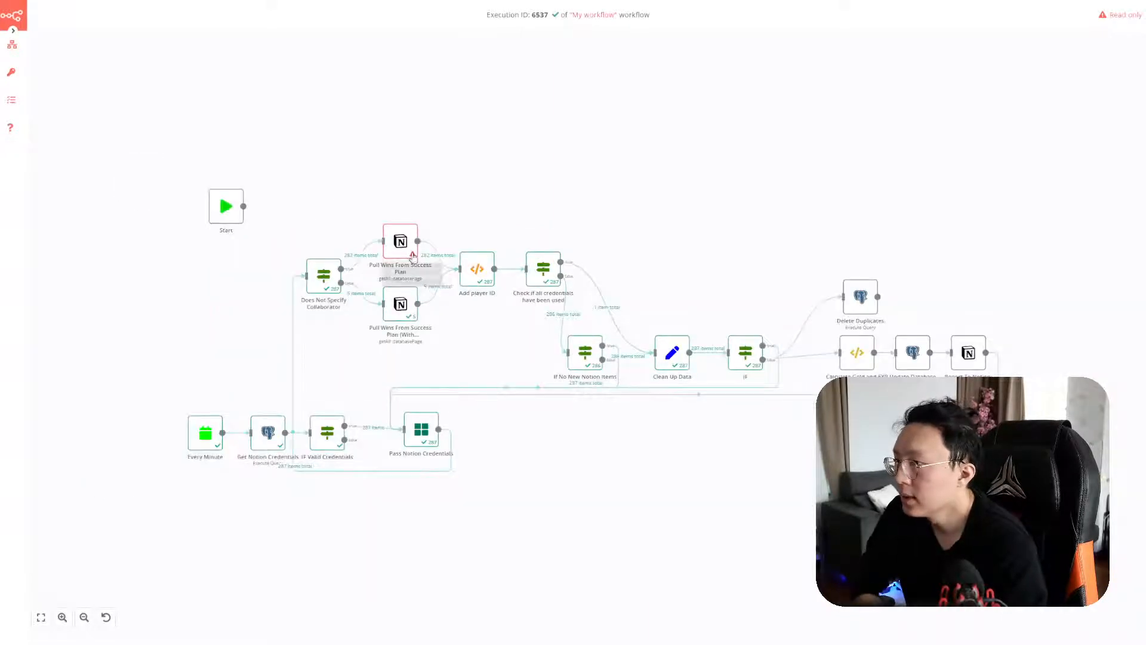
double_click(749, 367)
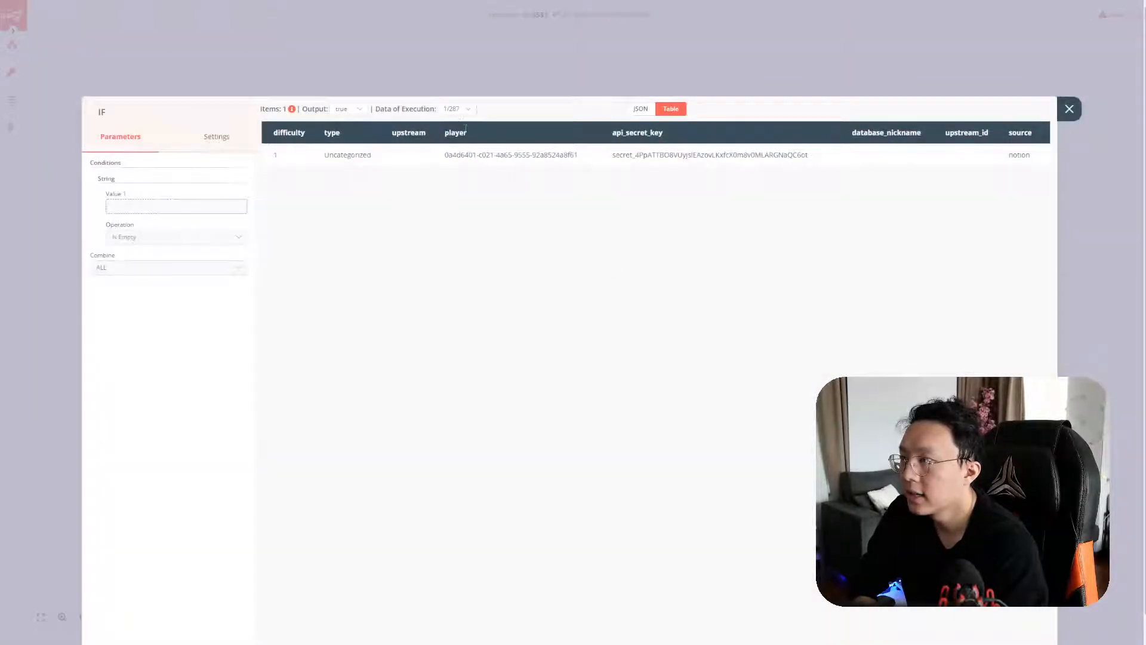
left_click(457, 109)
left_click(453, 170)
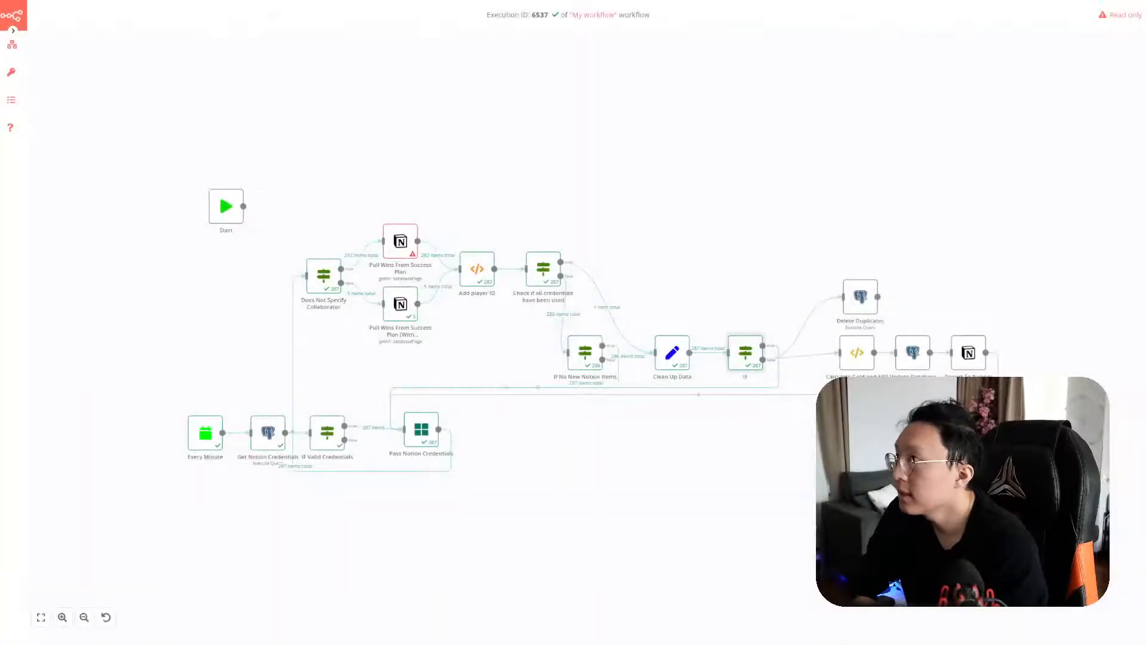
left_click(11, 100)
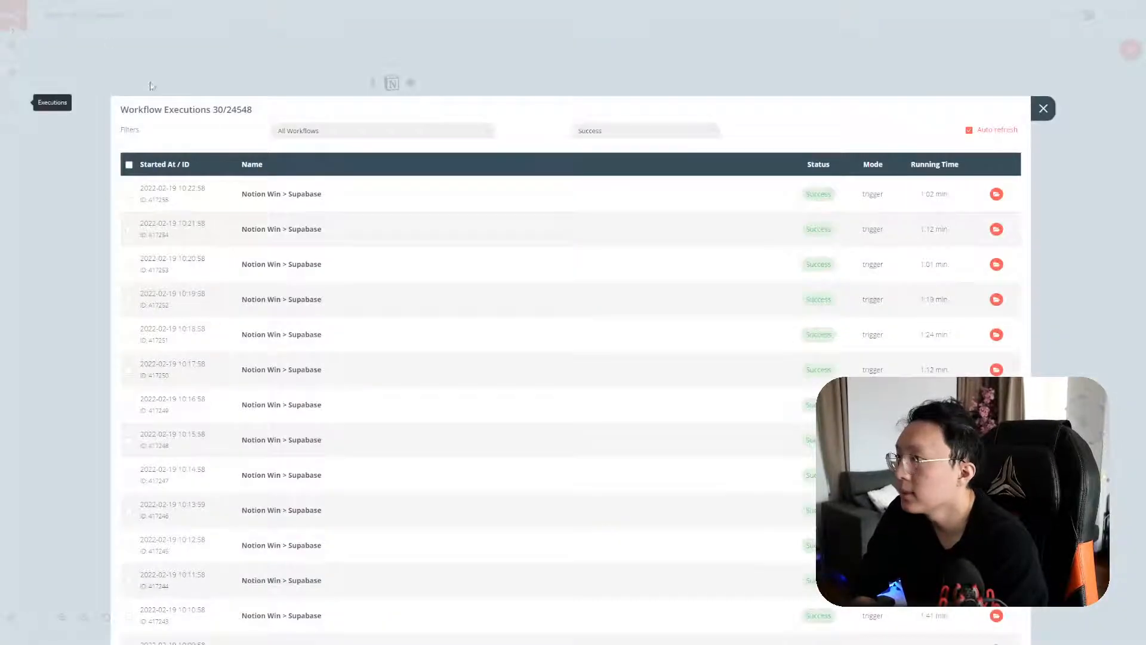
Review execution 417255, then close the executions list
left_click(996, 199)
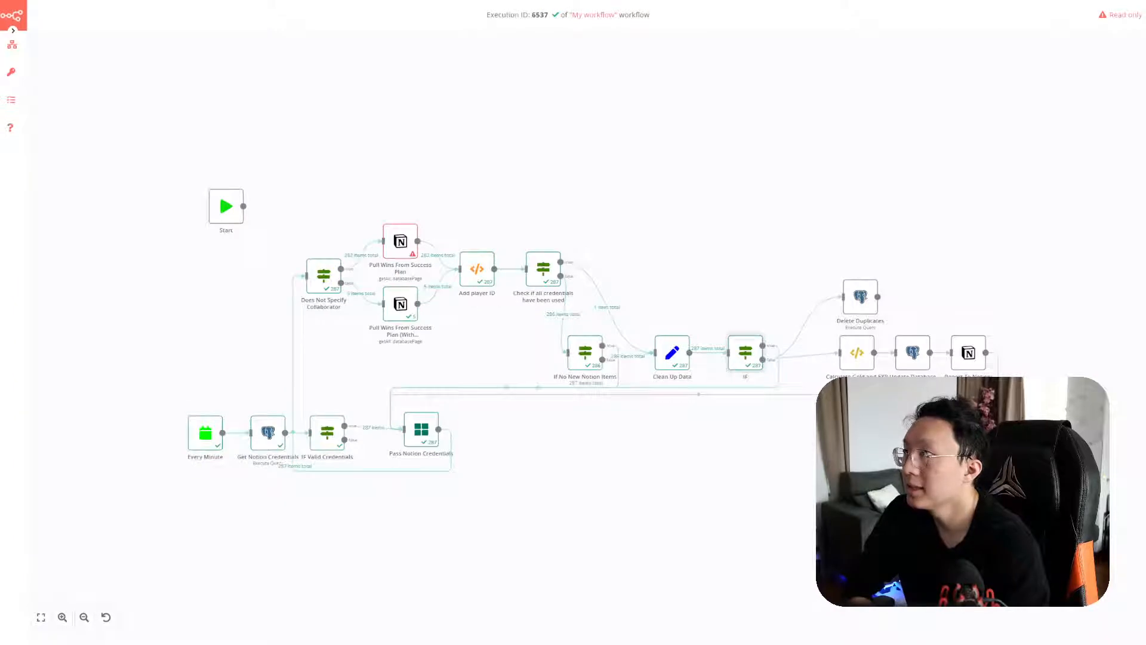
left_click(40, 102)
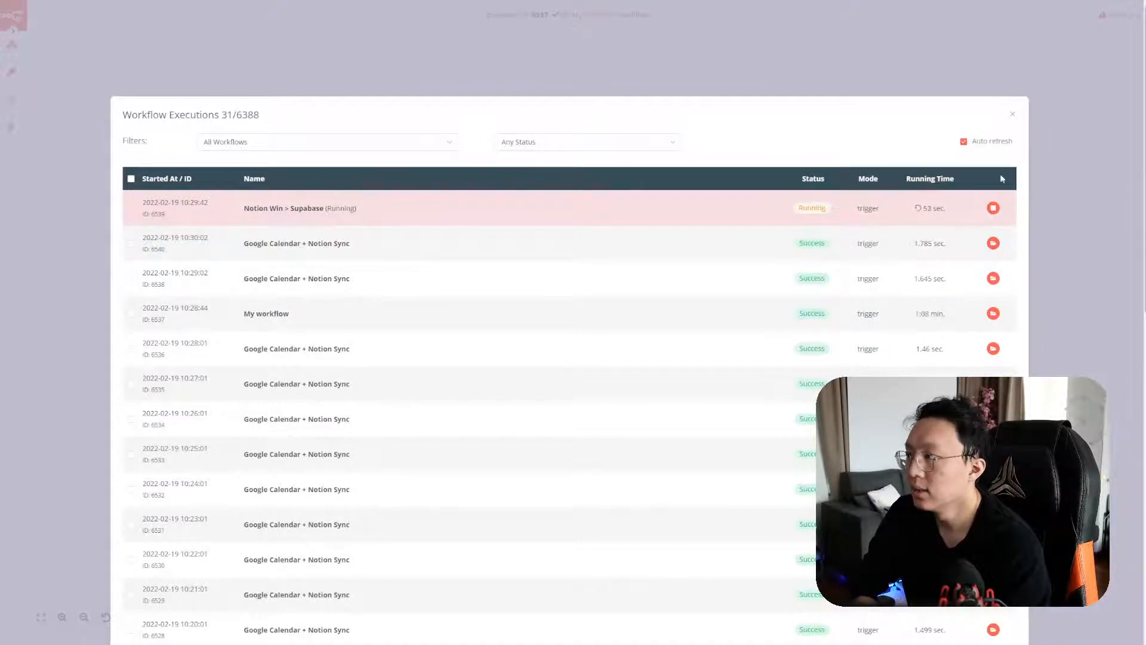
left_click(1015, 118)
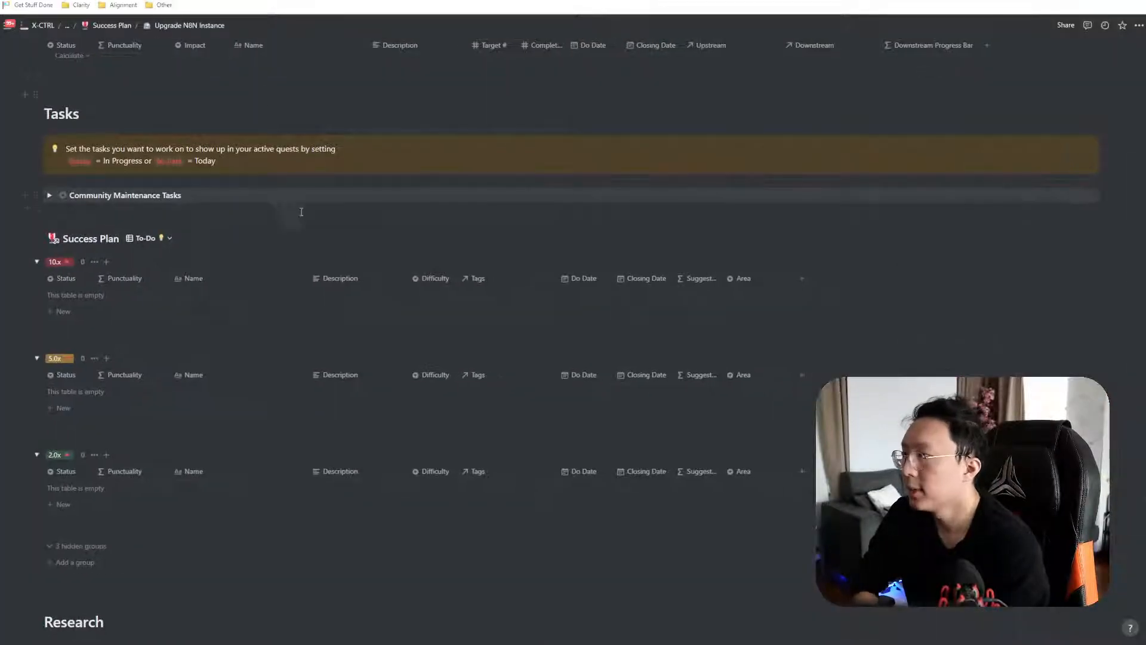
Add the 10x task 'Migrate over notion > supabase workflow' under Upgrade N8N Instance and open its page
scroll(304, 216, "up", 8)
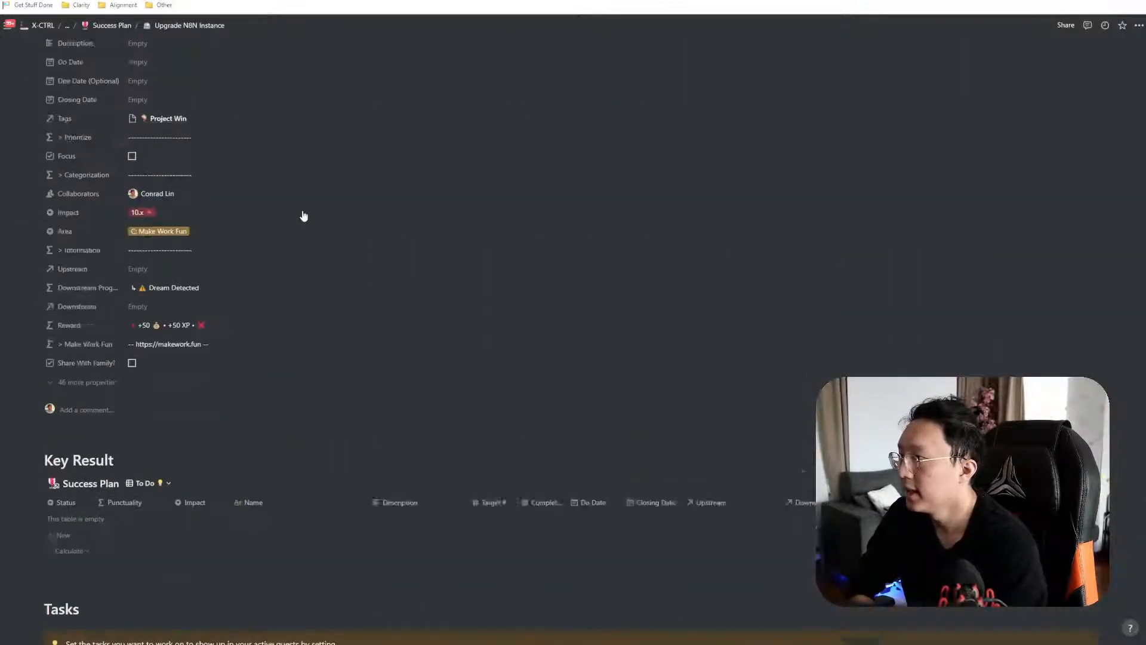
scroll(304, 216, "up", 3)
left_click(196, 183)
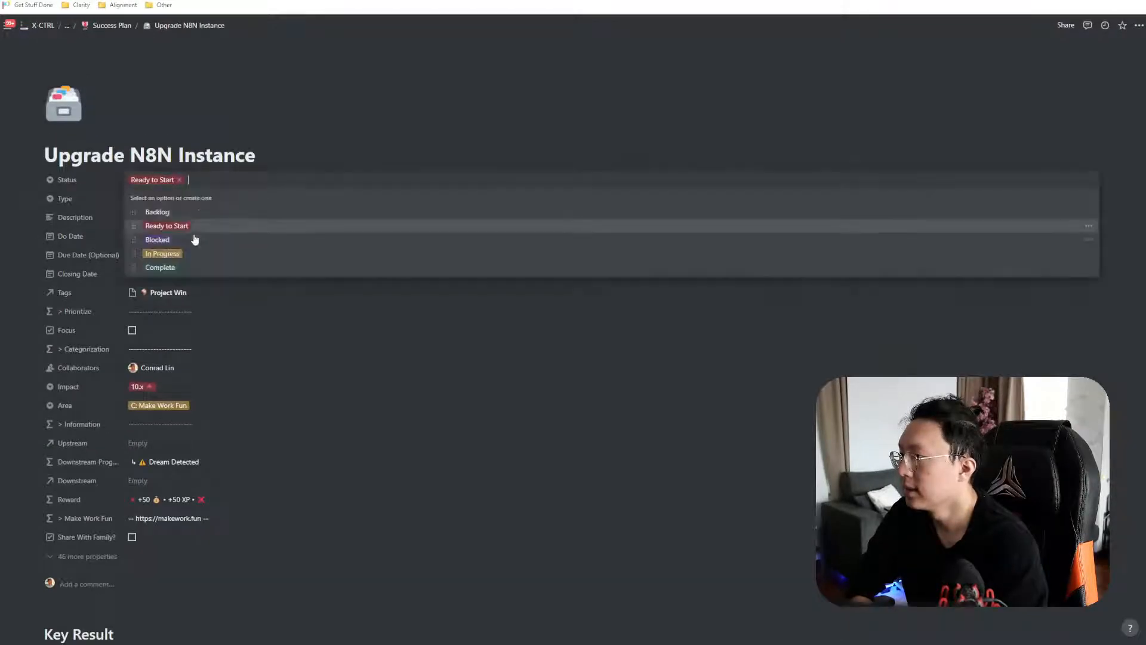
left_click(189, 254)
scroll(282, 279, "down", 12)
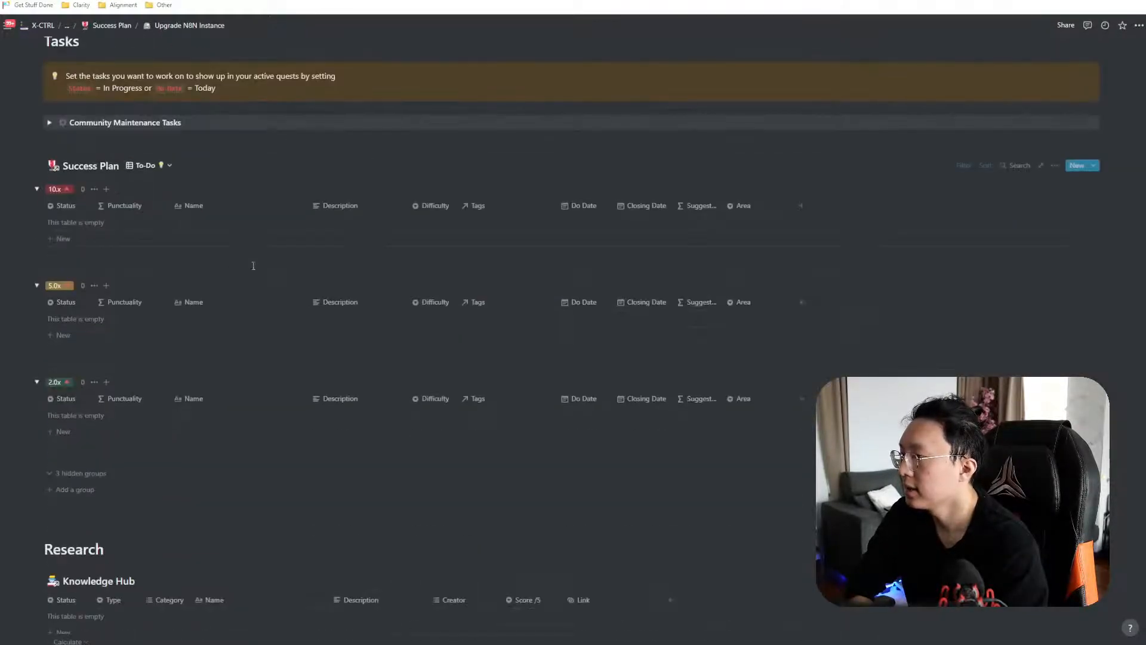
left_click(160, 241)
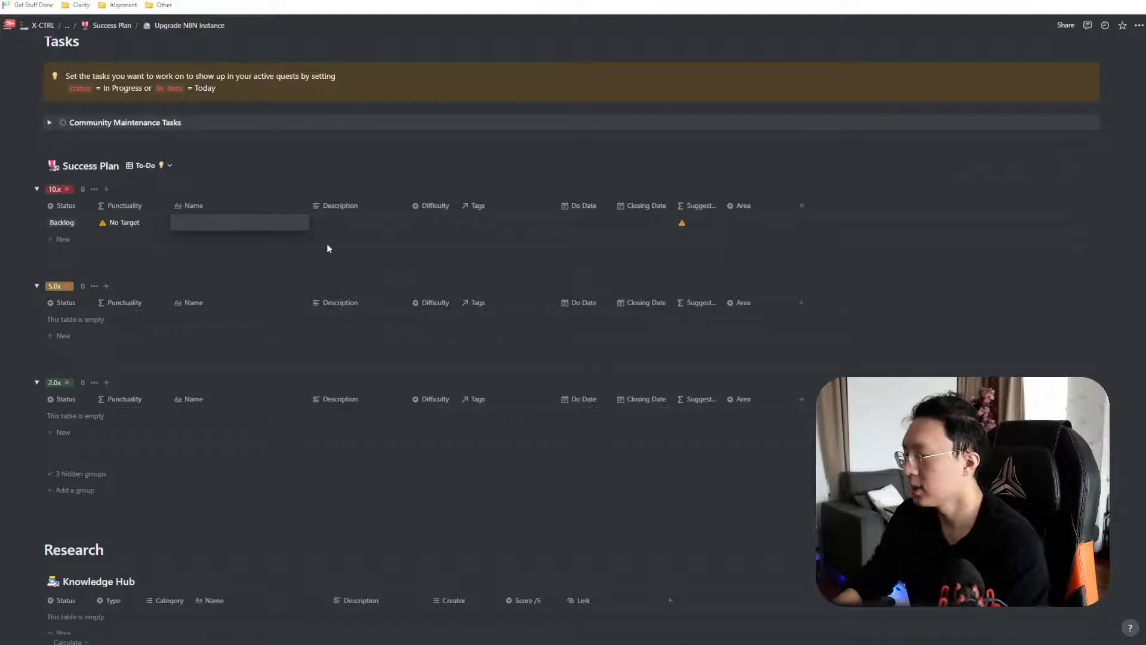
type("Migrate over the")
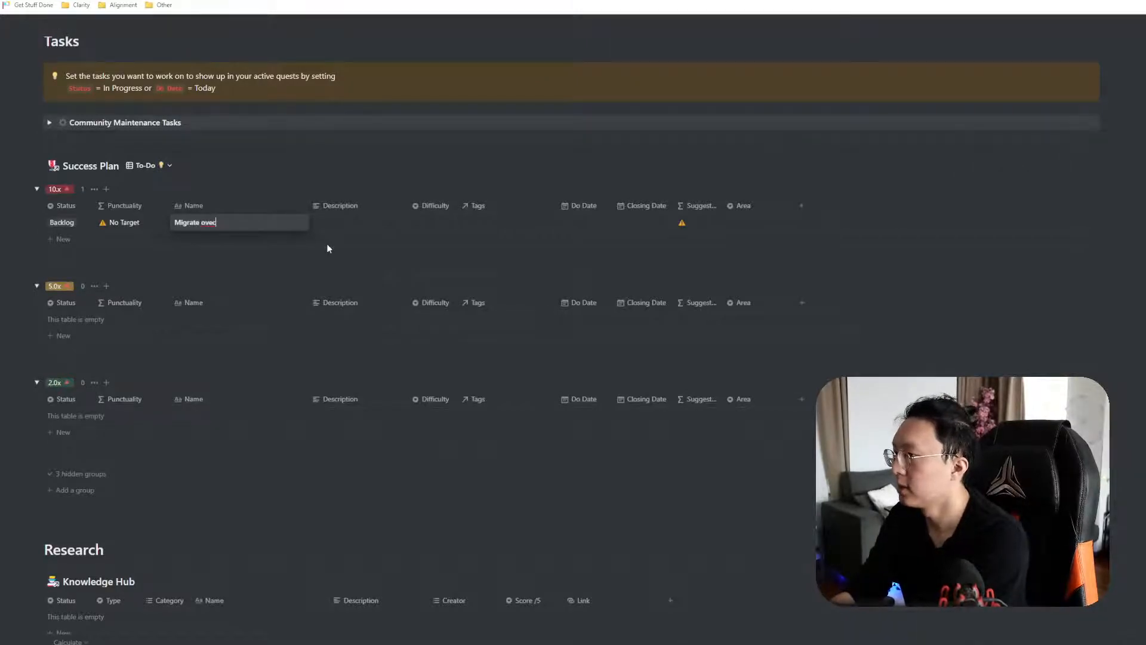
key("BackSpace")
key("BackSpace")
key("BackSpace")
key("BackSpace")
type("noti")
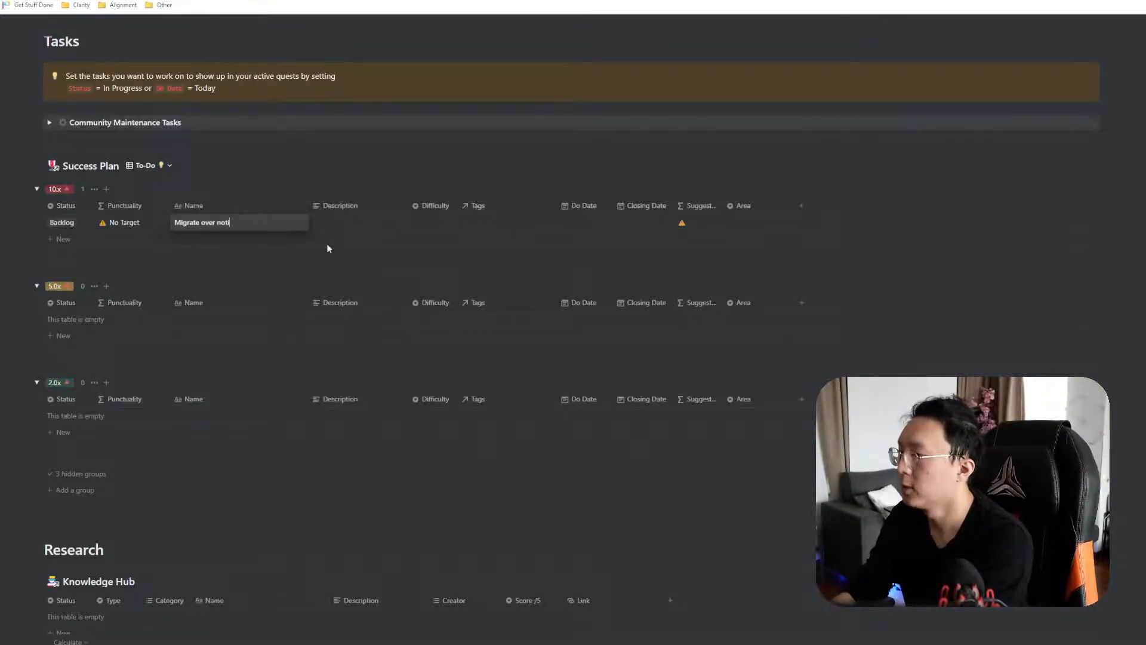
type("on > supabase inte")
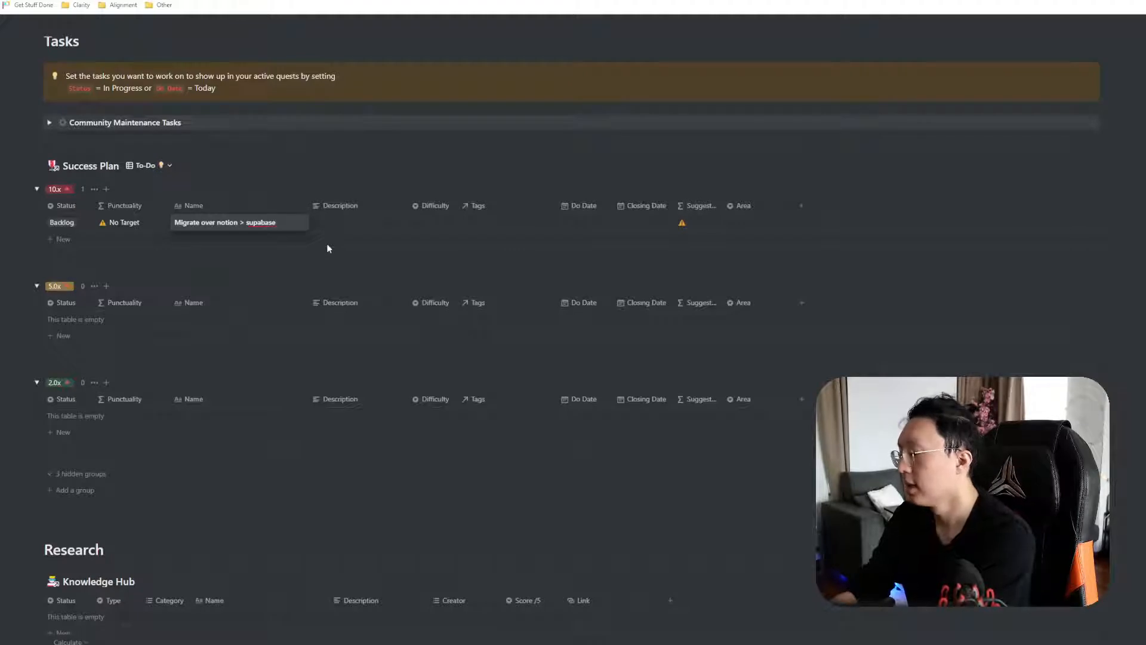
key("BackSpace")
key("BackSpace")
key("BackSpace")
key("BackSpace")
type("workflow")
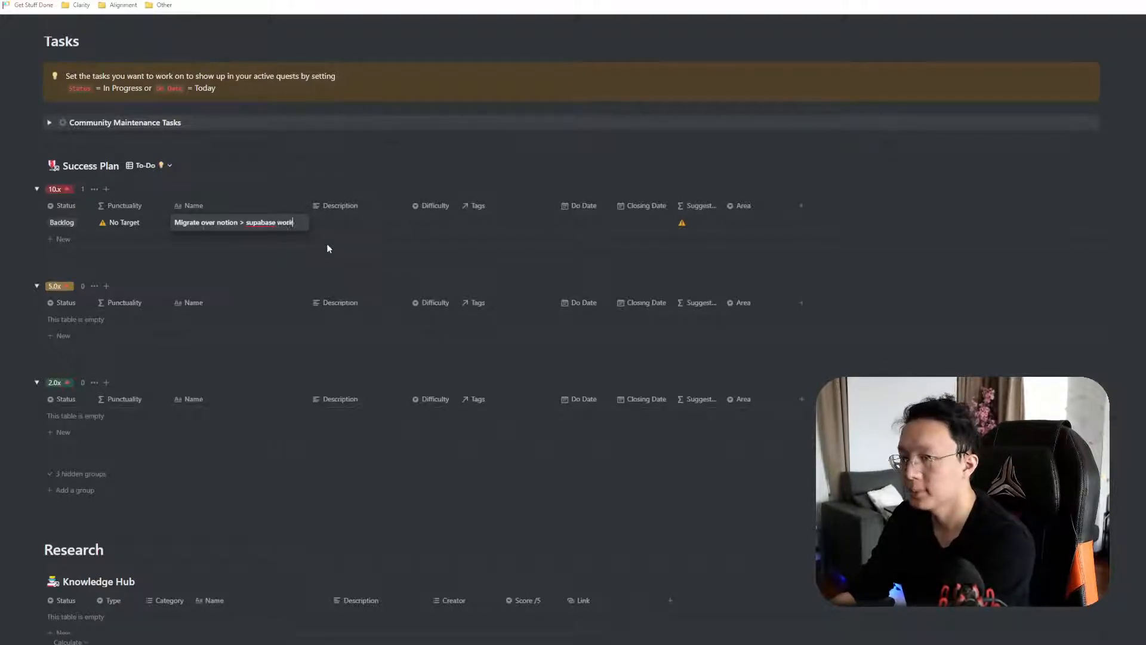
key("Tab")
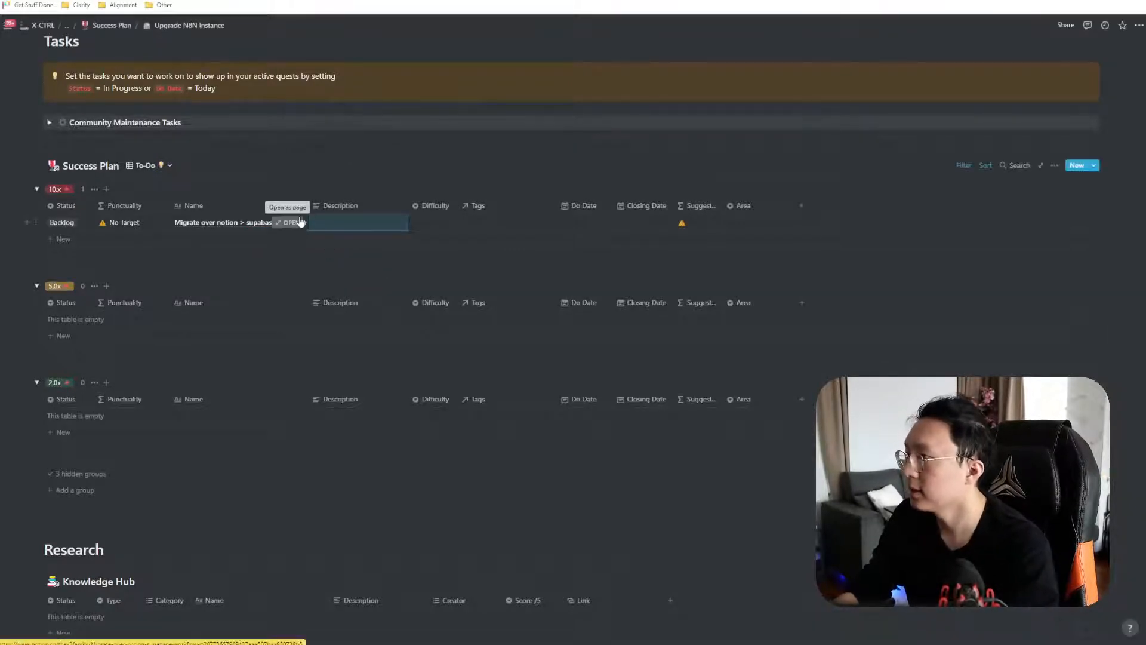
left_click(301, 223)
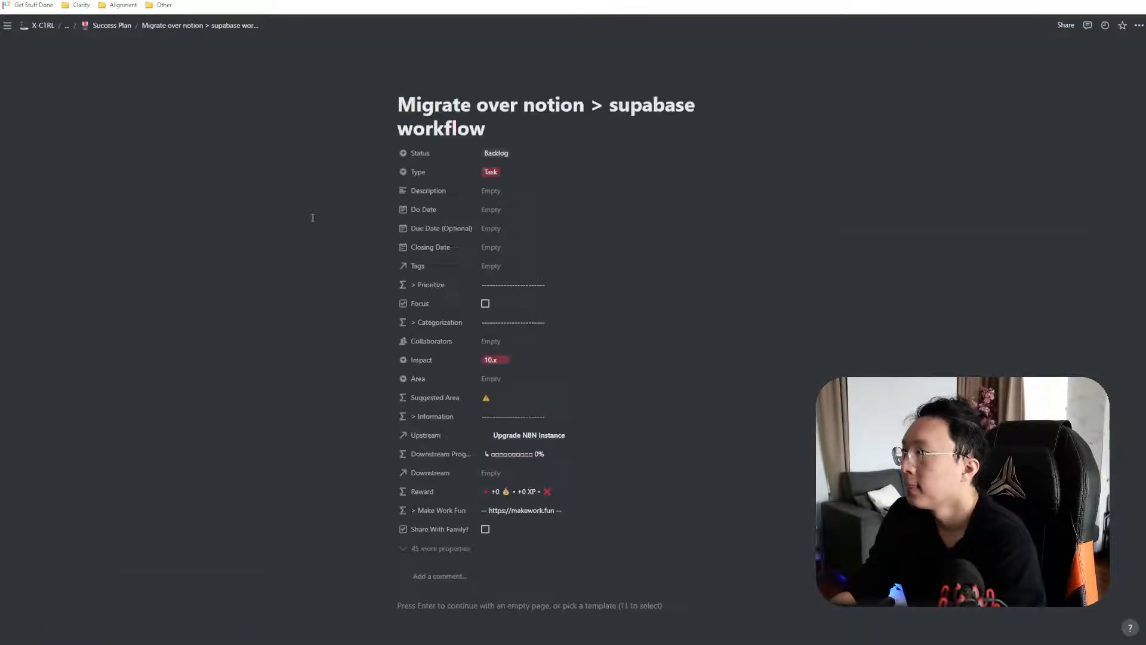
Apply the 25-minute task template and set the task's Area to C: Make Work Fun
scroll(508, 397, "down", 3)
scroll(509, 397, "down", 2)
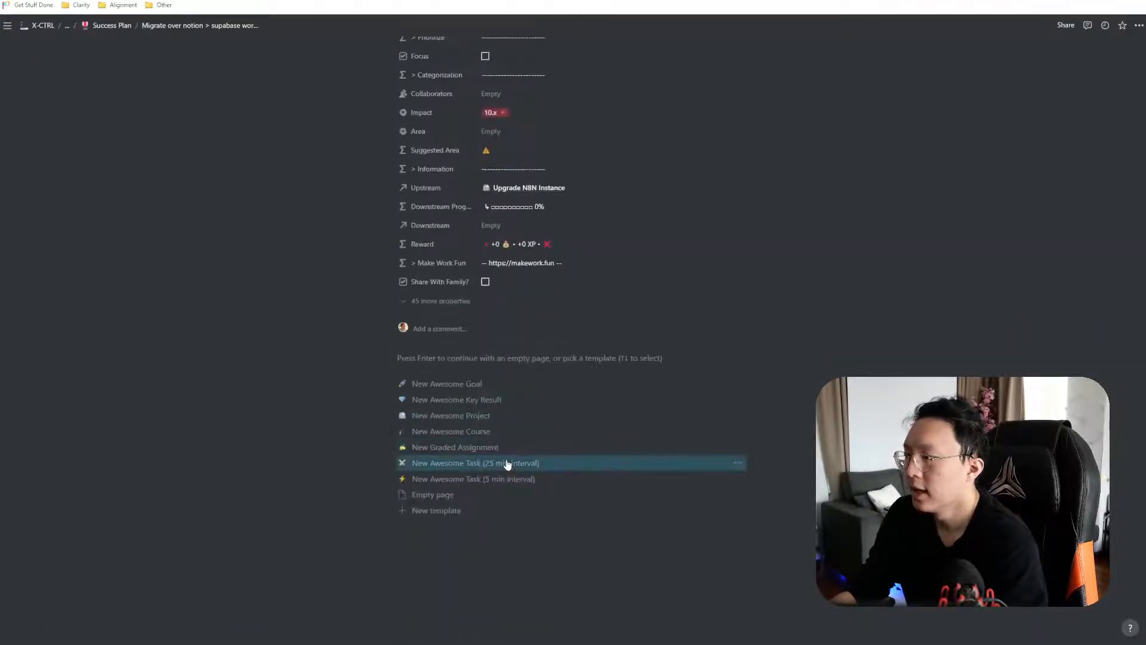
left_click(519, 464)
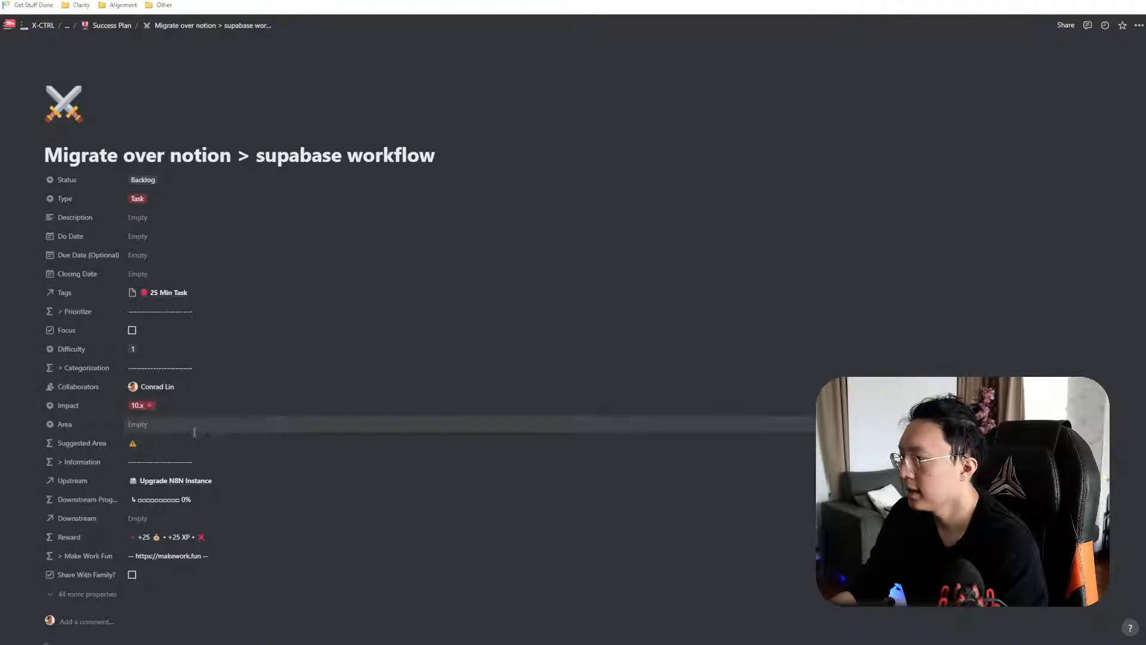
left_click(193, 425)
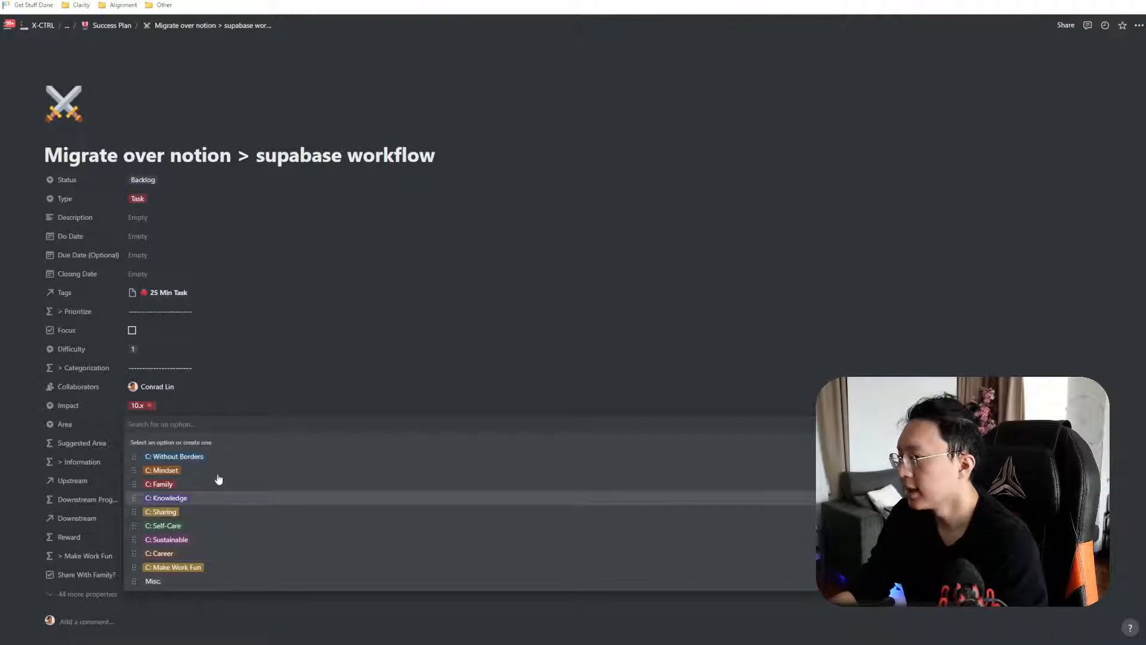
left_click(282, 360)
key("alt+Left")
scroll(292, 359, "up", 9)
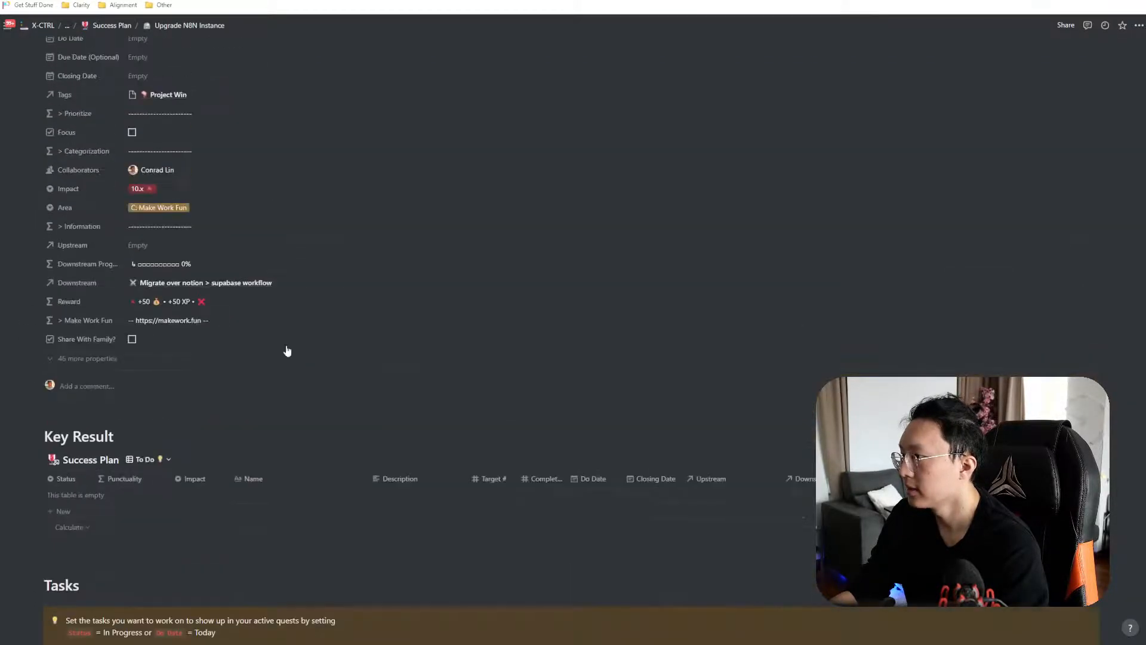
key("alt+Right")
left_click(161, 424)
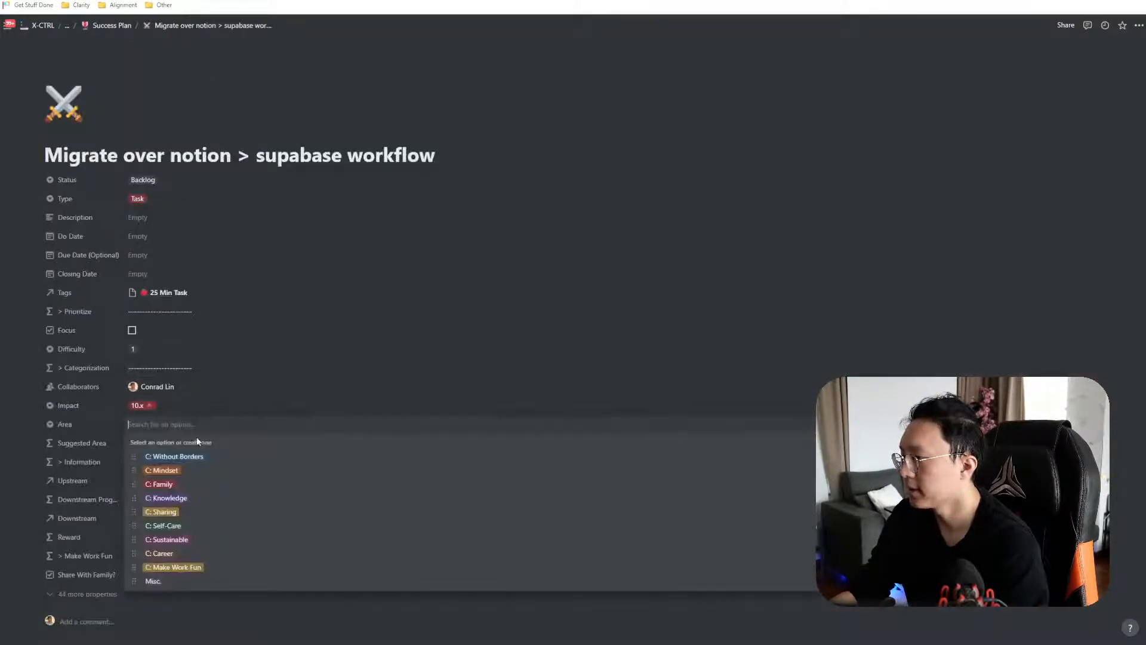
left_click(199, 570)
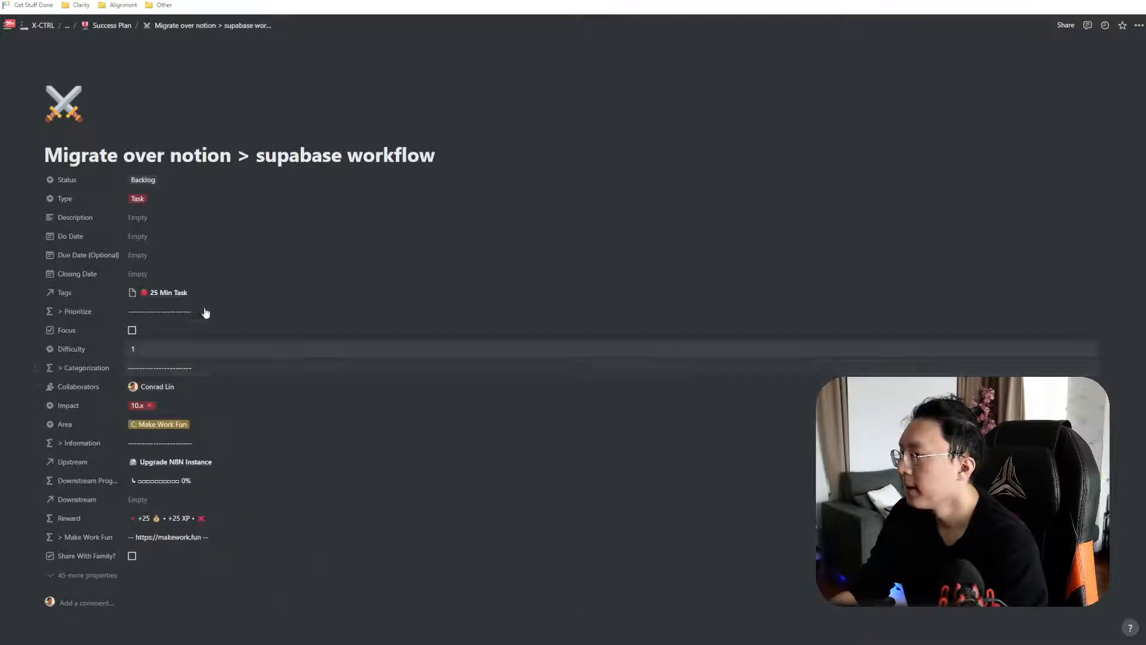
Set Do and Closing Dates to February 19, Status to Complete, and tick Share With Family
left_click(162, 235)
left_click(238, 328)
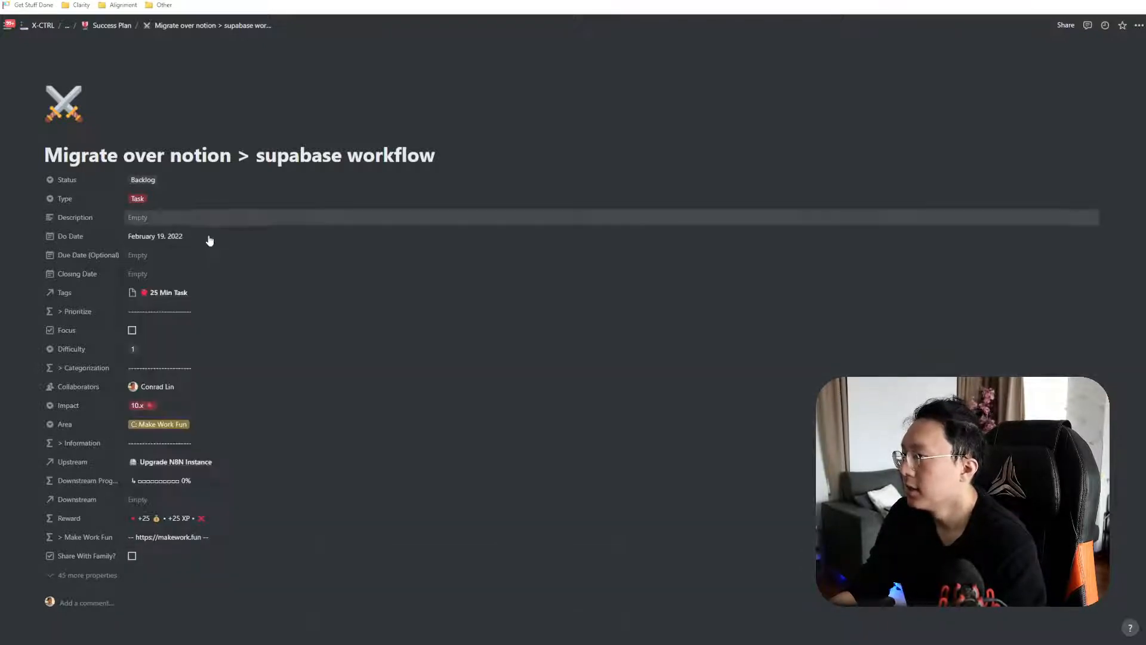
left_click(178, 274)
left_click(238, 367)
left_click(274, 286)
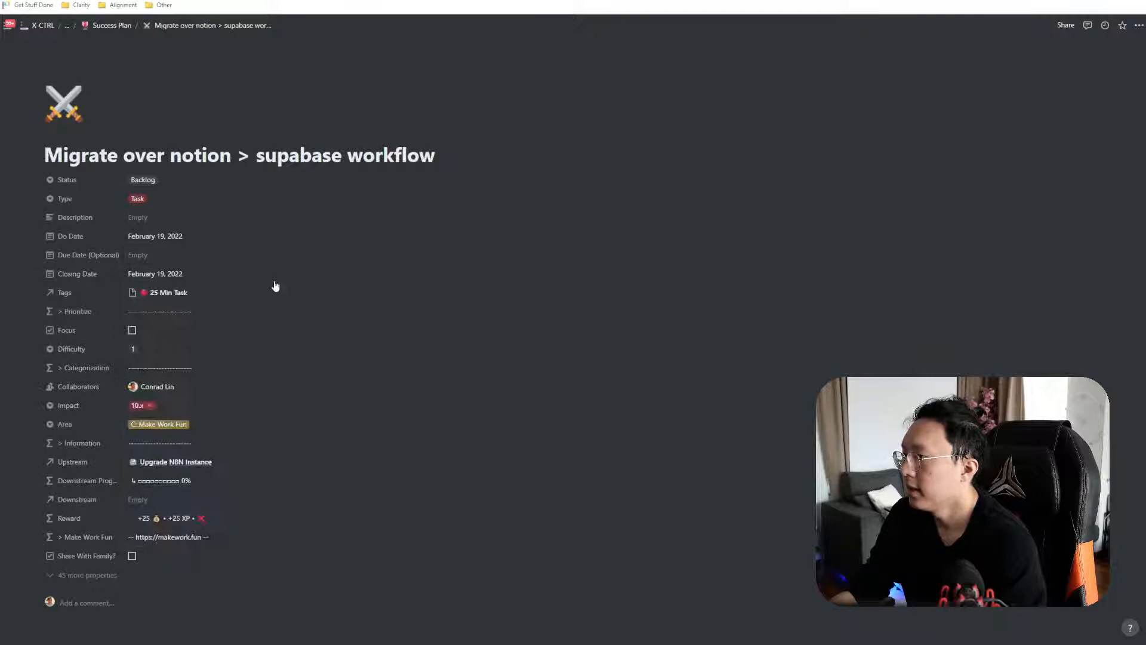
left_click(141, 180)
left_click(188, 271)
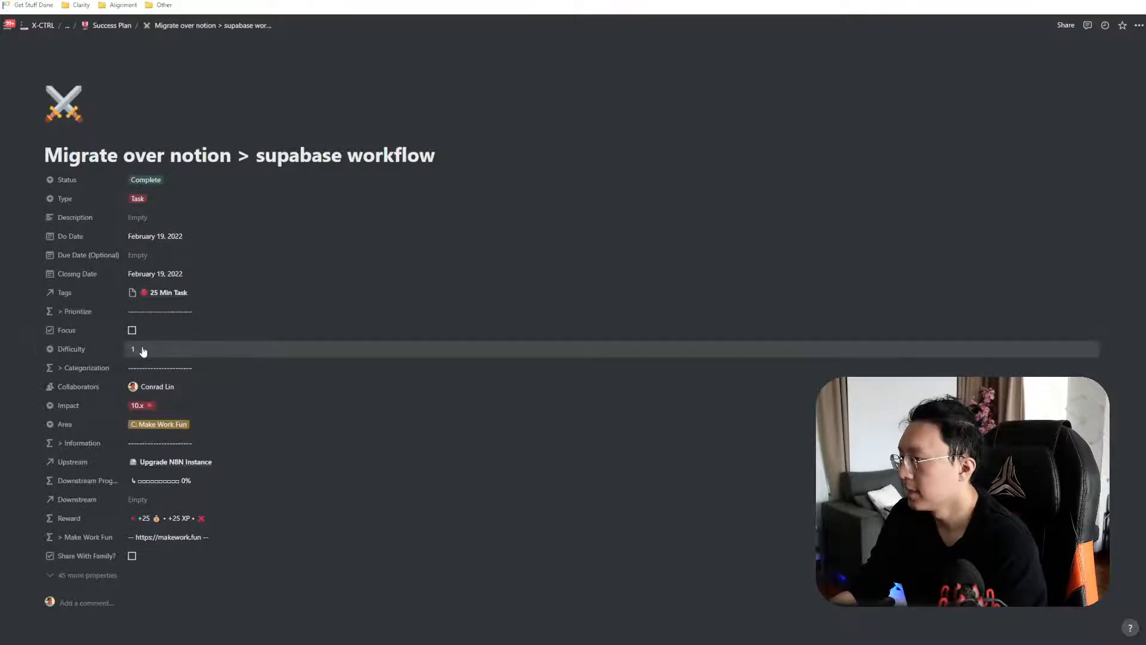
left_click(168, 558)
scroll(310, 435, "down", 2)
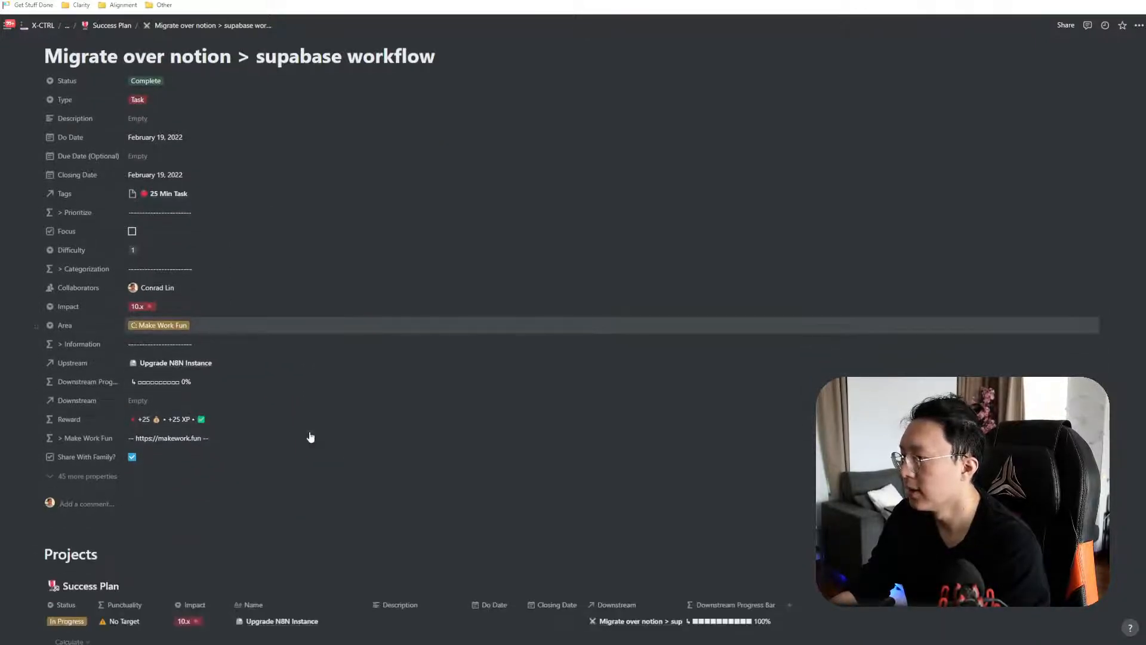
scroll(310, 427, "up", 1)
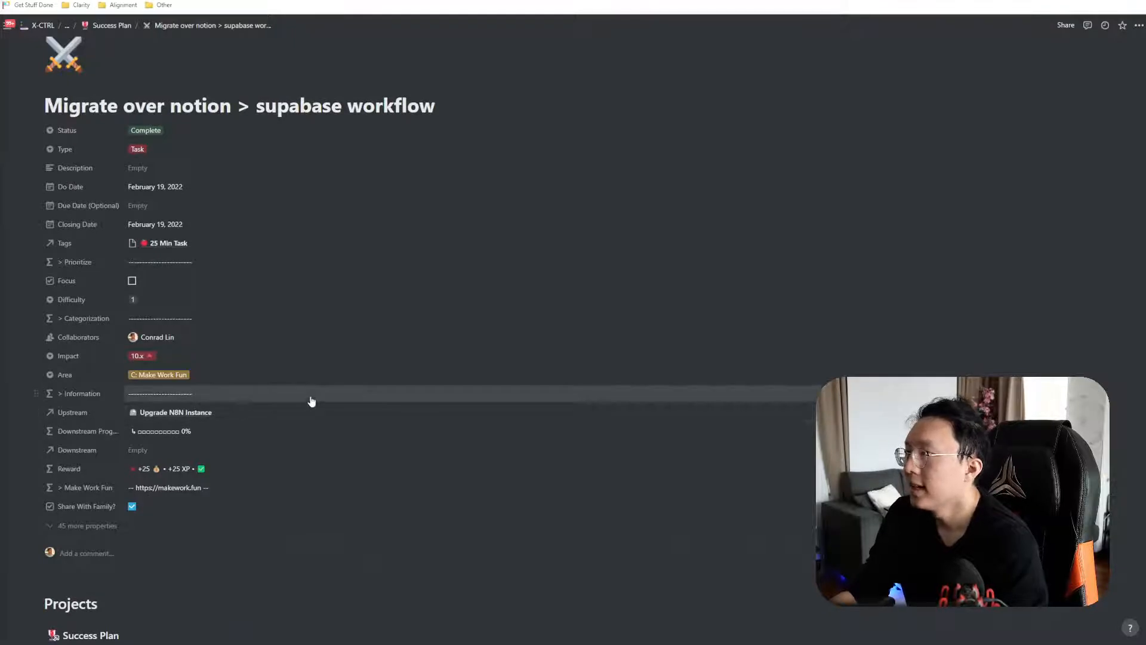
key("alt+Tab")
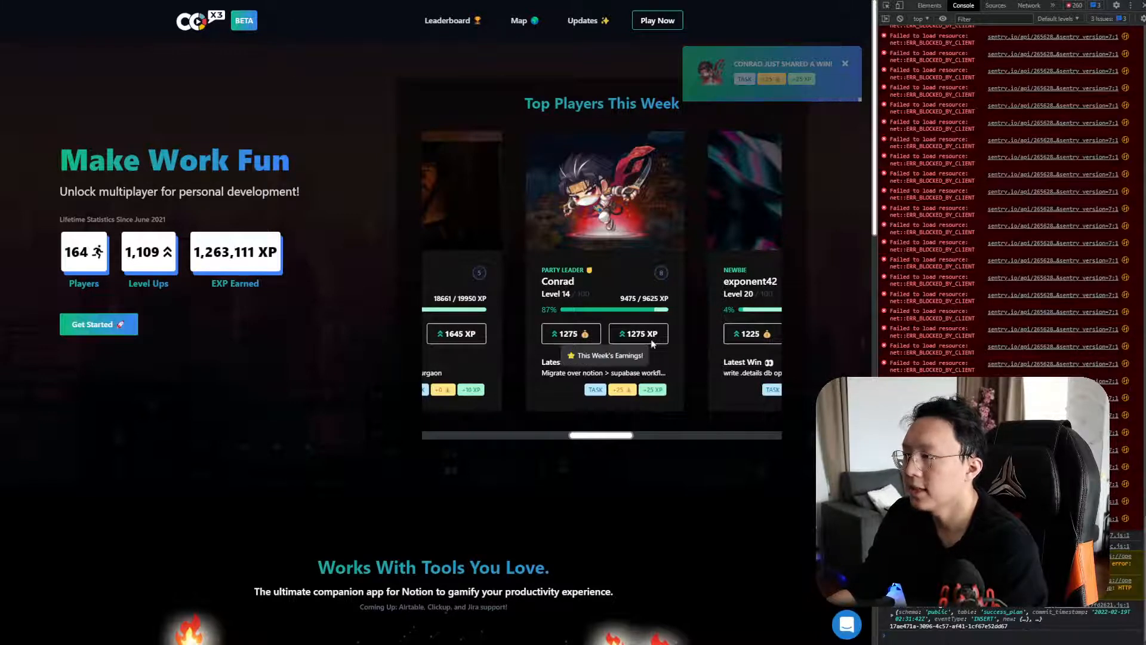
Highlight the migrate task as the card's Latest Win, then view n8n's executions list
left_click_drag(575, 372, 666, 372)
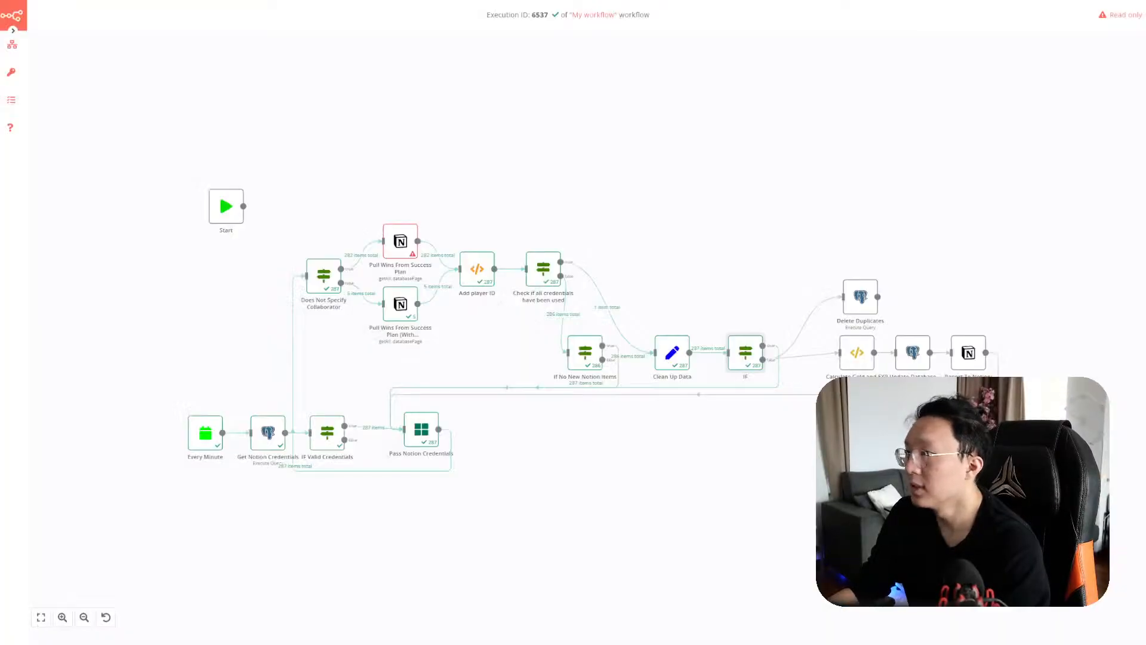
left_click(11, 100)
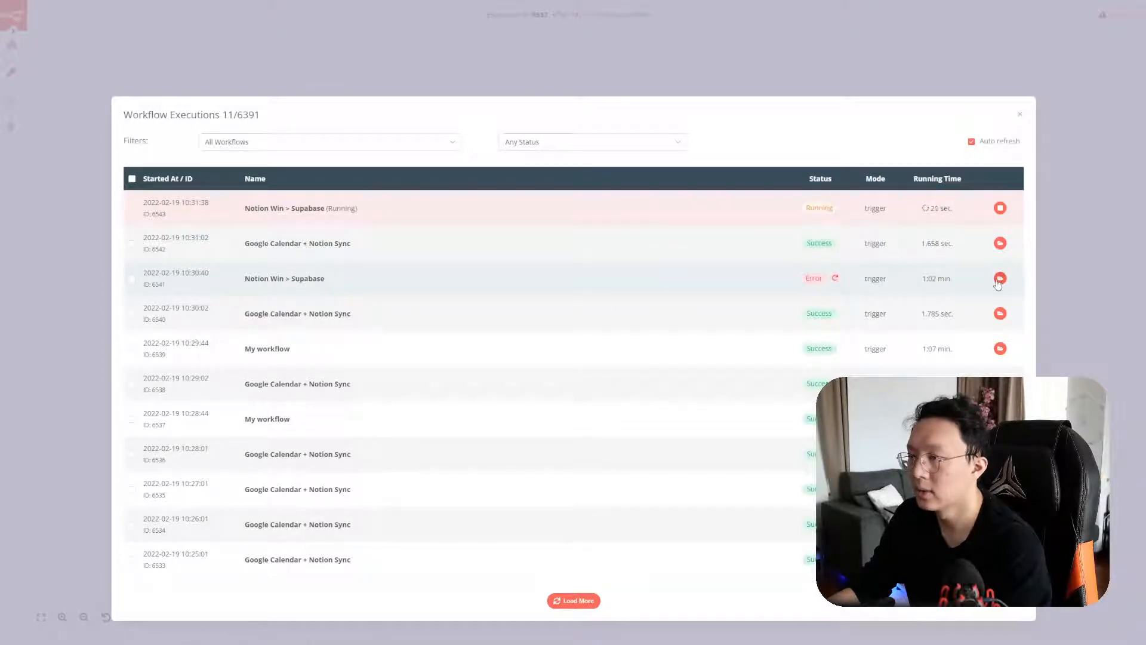
Open failed execution 6541 and inspect Report To Notion's 401 invalid API token error details
left_click(998, 281)
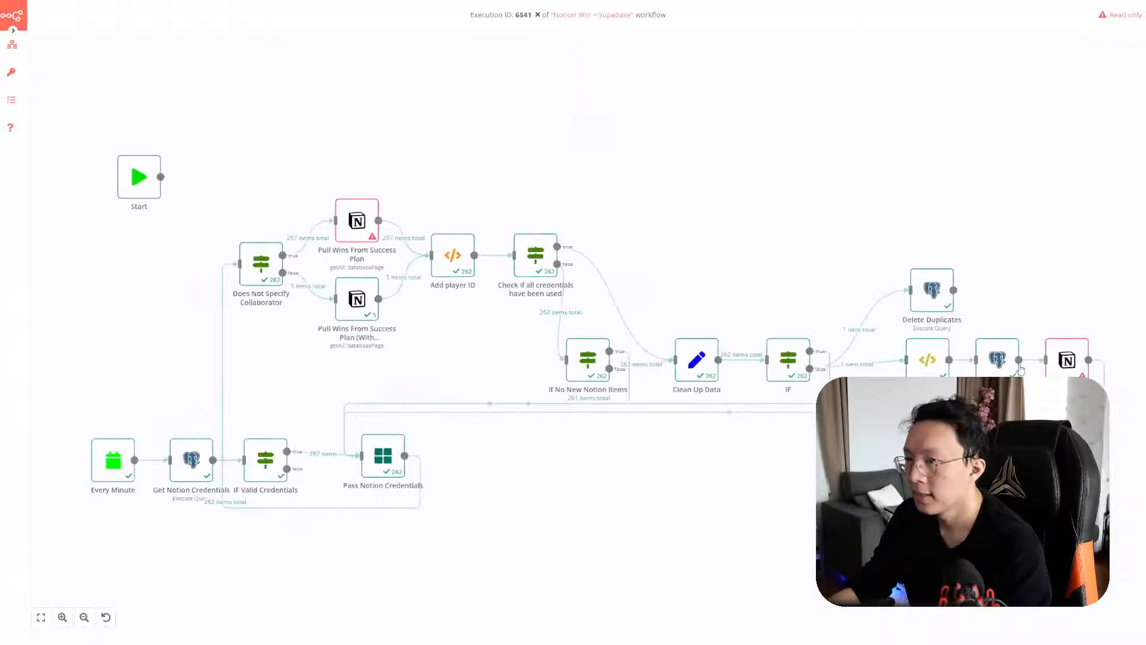
double_click(1055, 369)
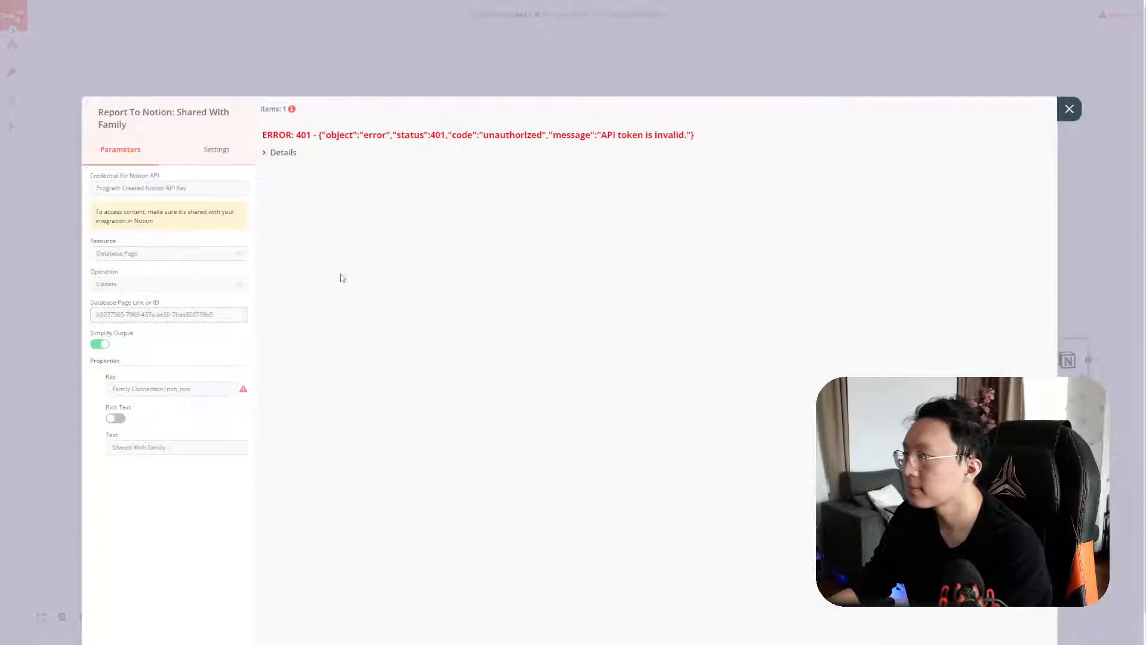
left_click(289, 154)
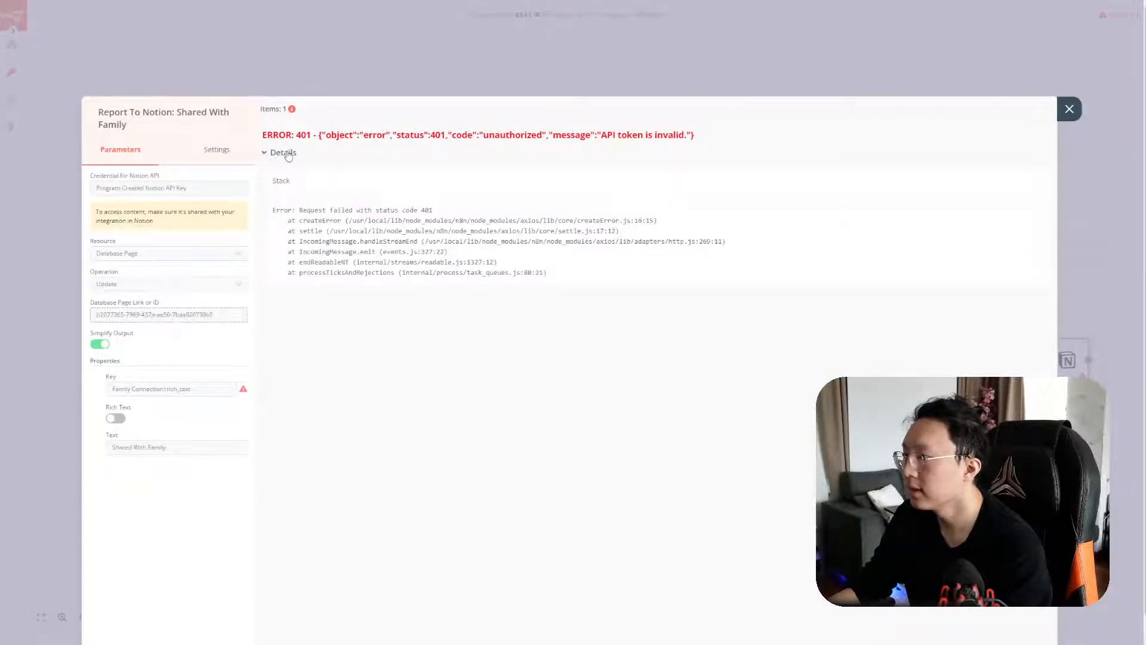
left_click(1069, 109)
Review the Update Database output row, then glance at the Notion task page and return
double_click(998, 358)
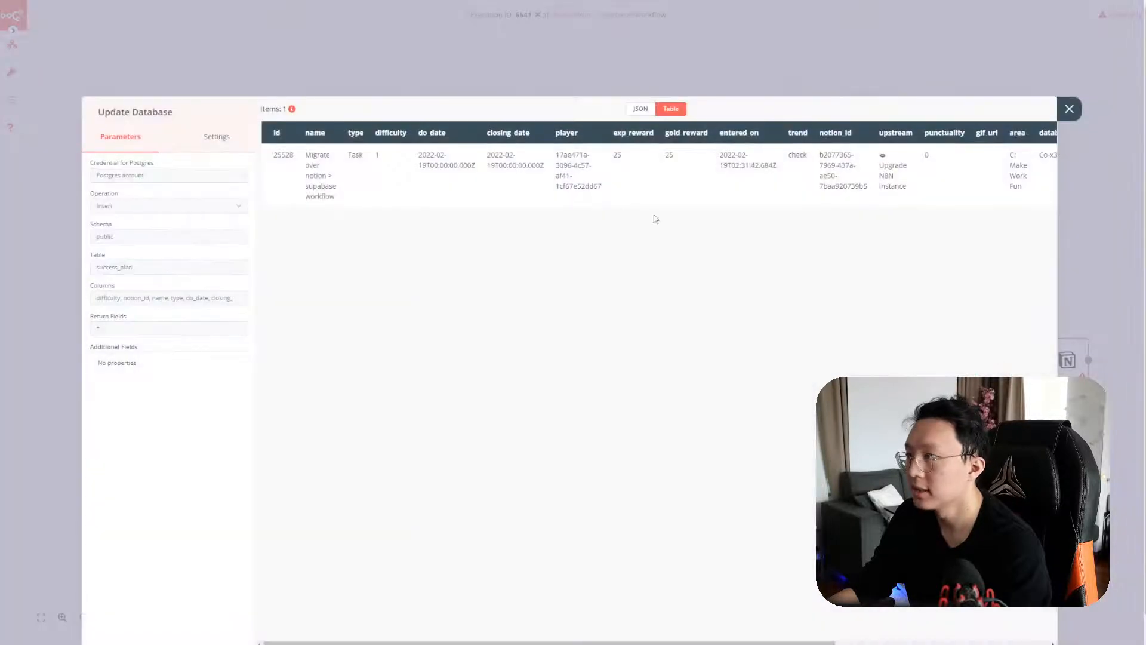
scroll(582, 199, "right", 5)
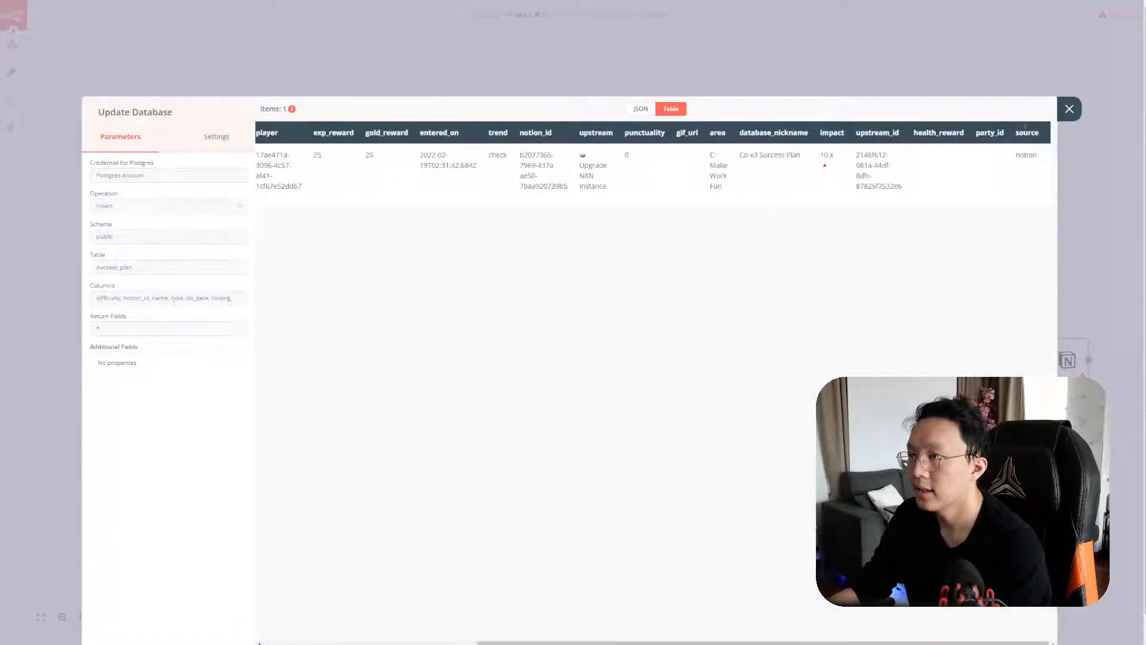
left_click(1064, 114)
key("alt+Tab")
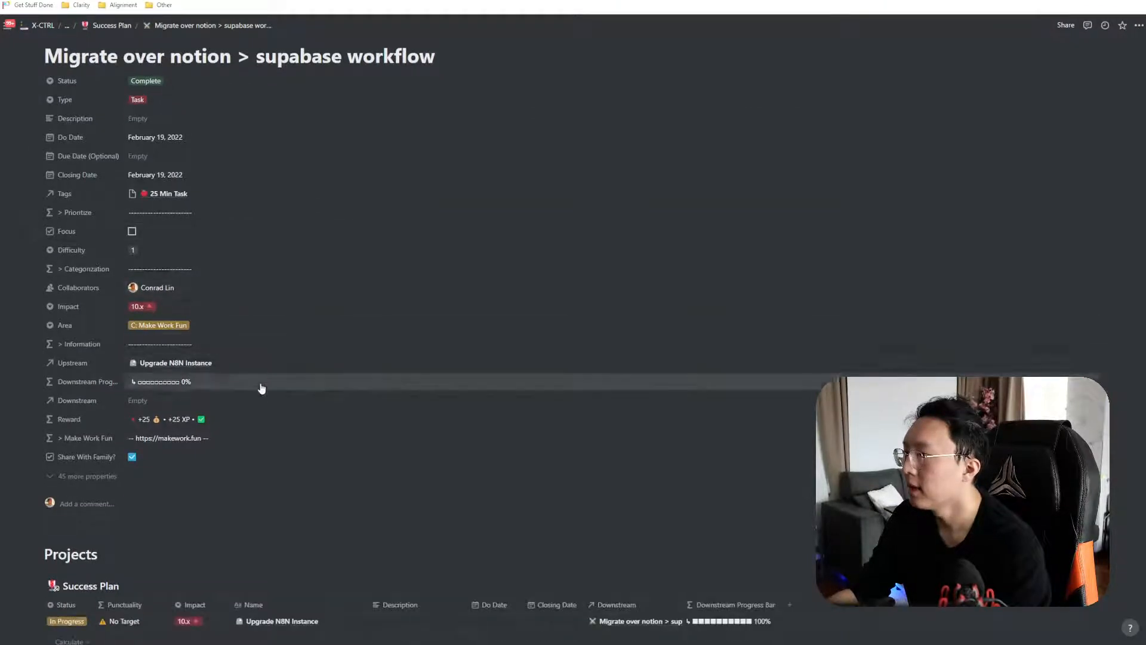
scroll(254, 373, "up", 1)
scroll(221, 429, "up", 1)
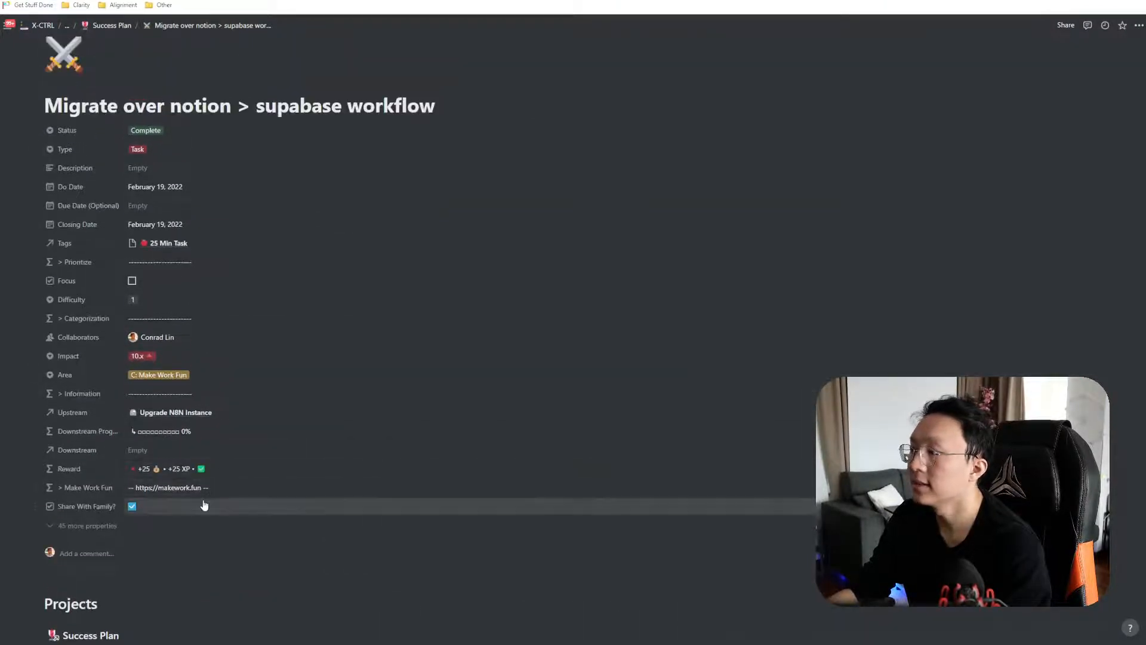
key("alt+Tab")
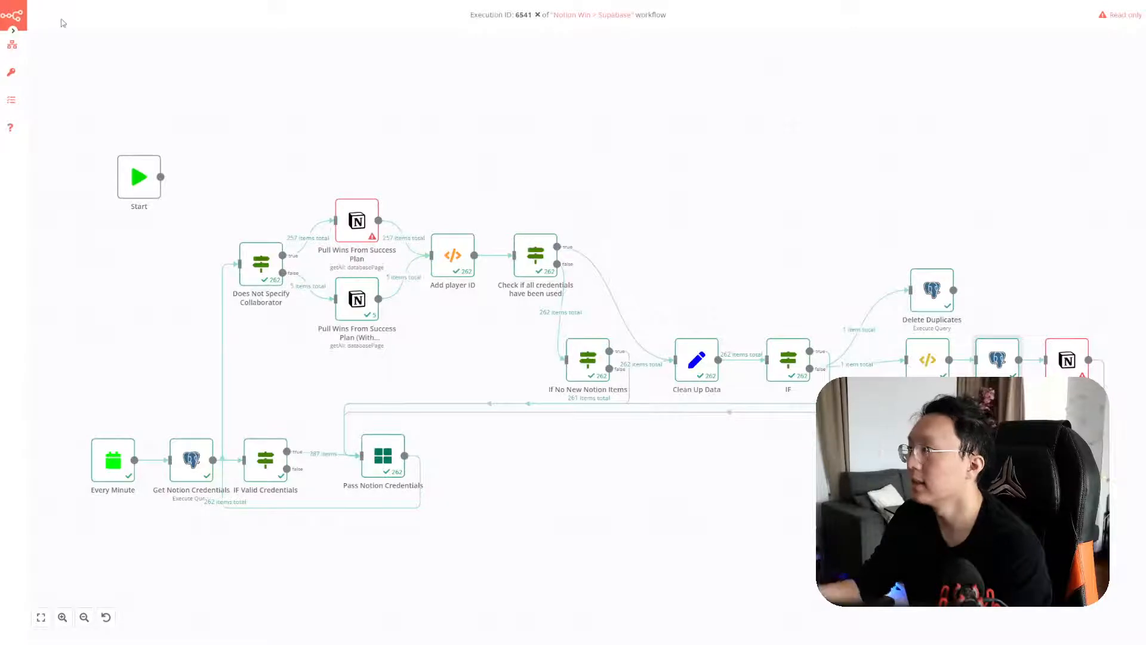
In Notion Win > Supabase, open Report To Notion: Shared With Family, check its page ID, and edit its credential
mouse_move(13, 47)
left_click(49, 60)
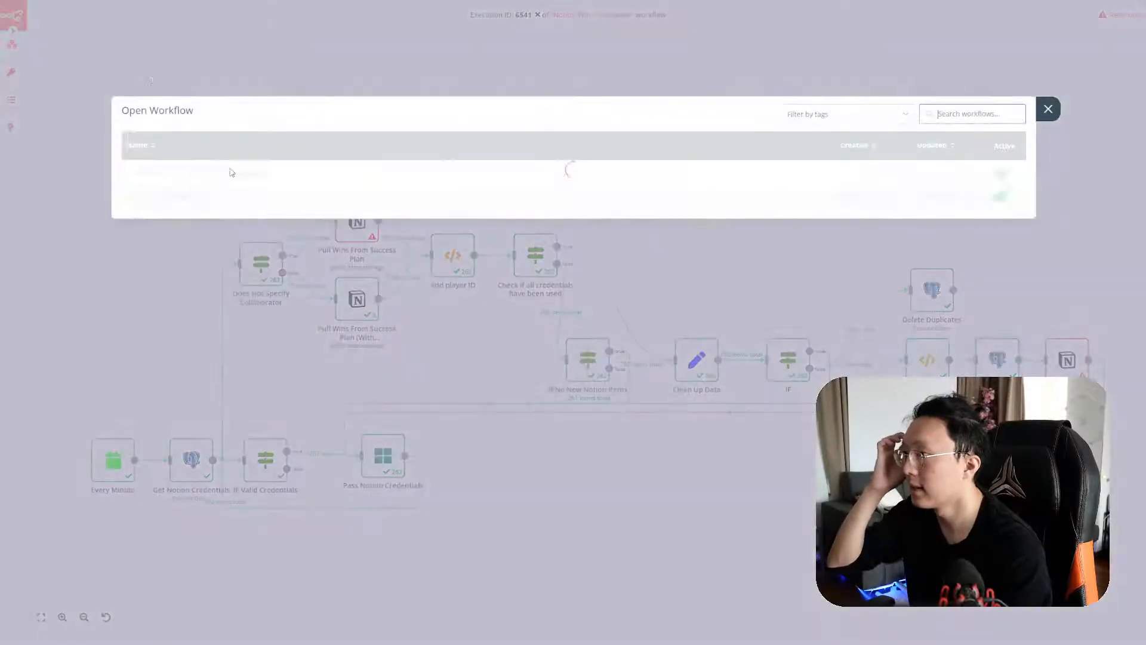
left_click(297, 181)
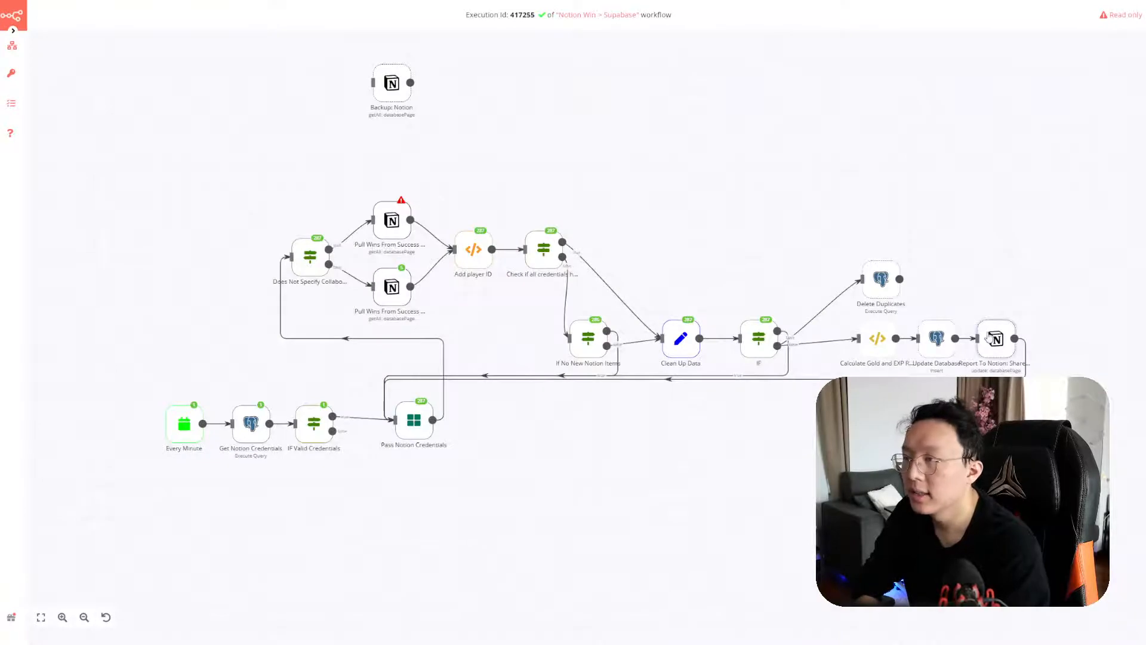
double_click(993, 339)
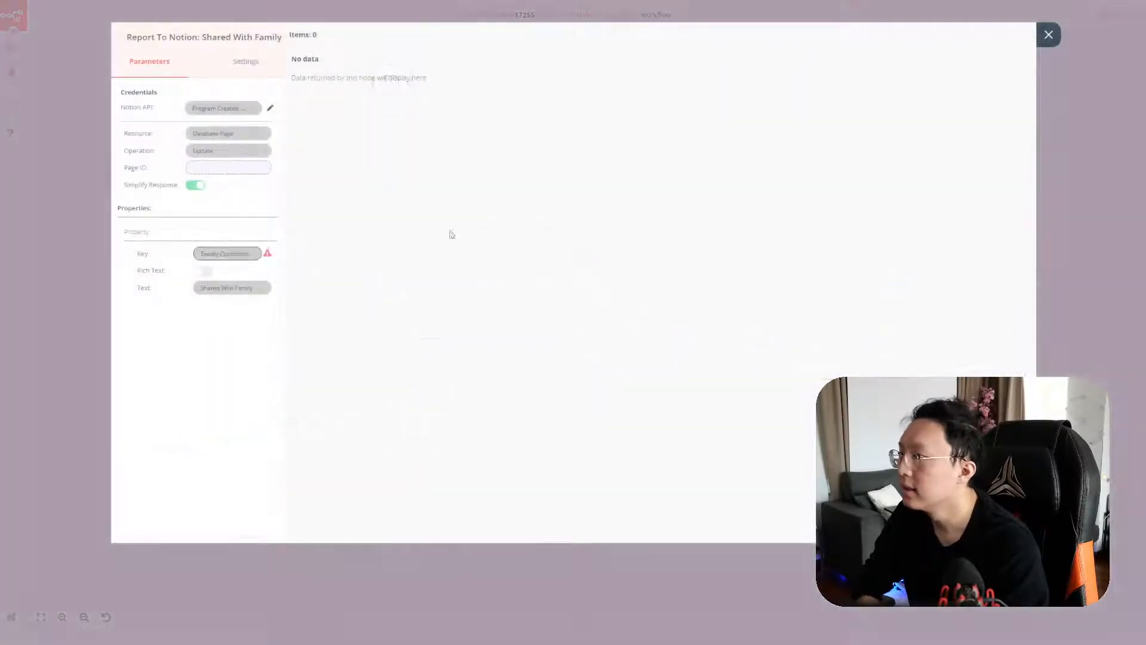
left_click(236, 168)
key("Escape")
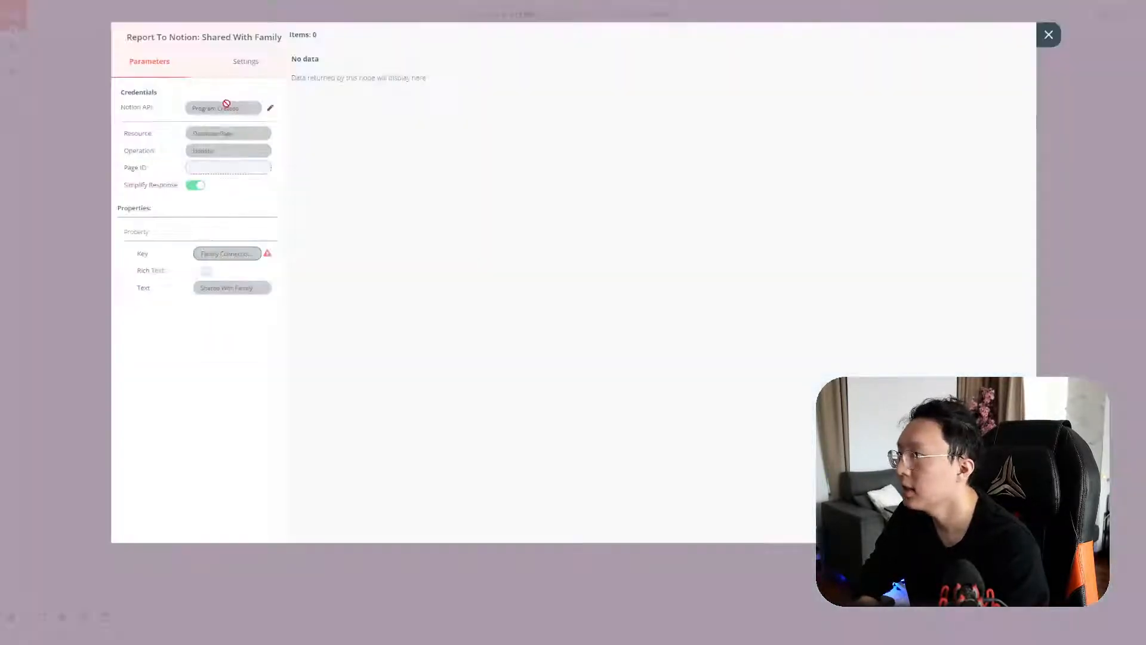
left_click(269, 107)
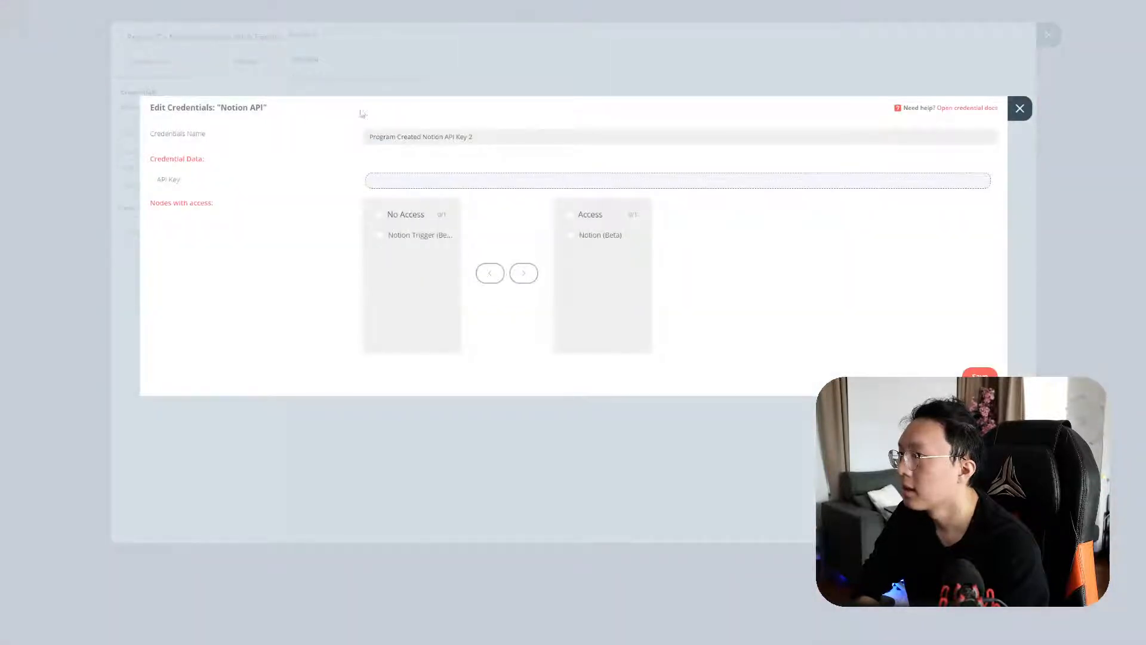
Create a new Notion credential whose API Key is a pasted node-reference expression
left_click(466, 177)
left_click_drag(696, 128, 671, 130)
key("ctrl+c")
left_click(425, 127)
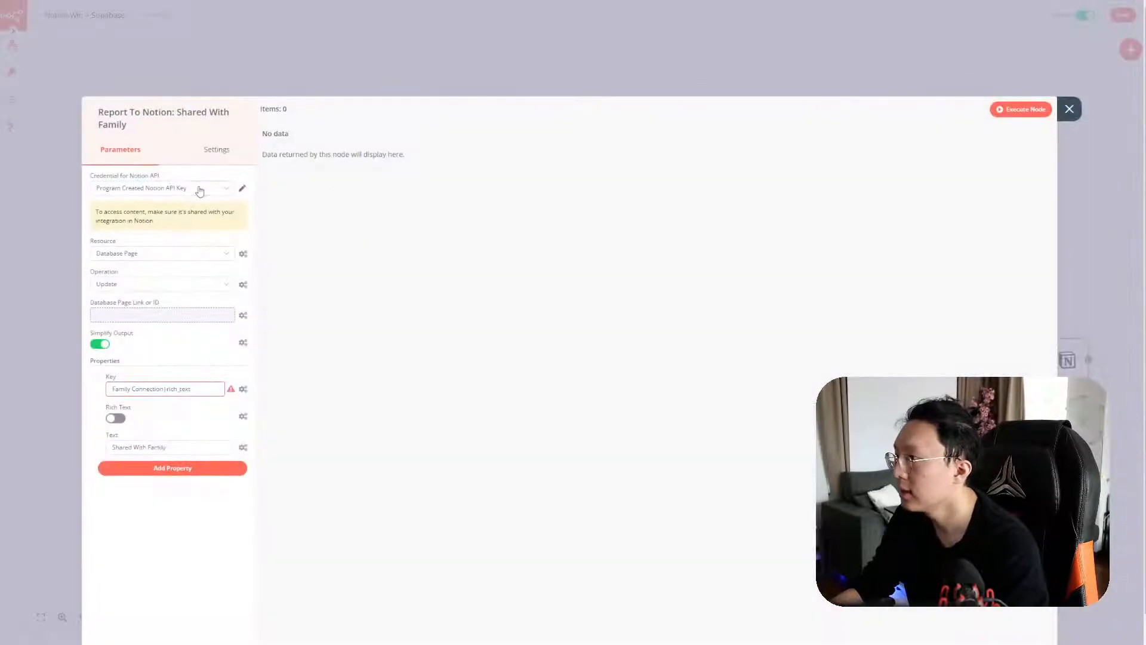
left_click(200, 190)
left_click(179, 246)
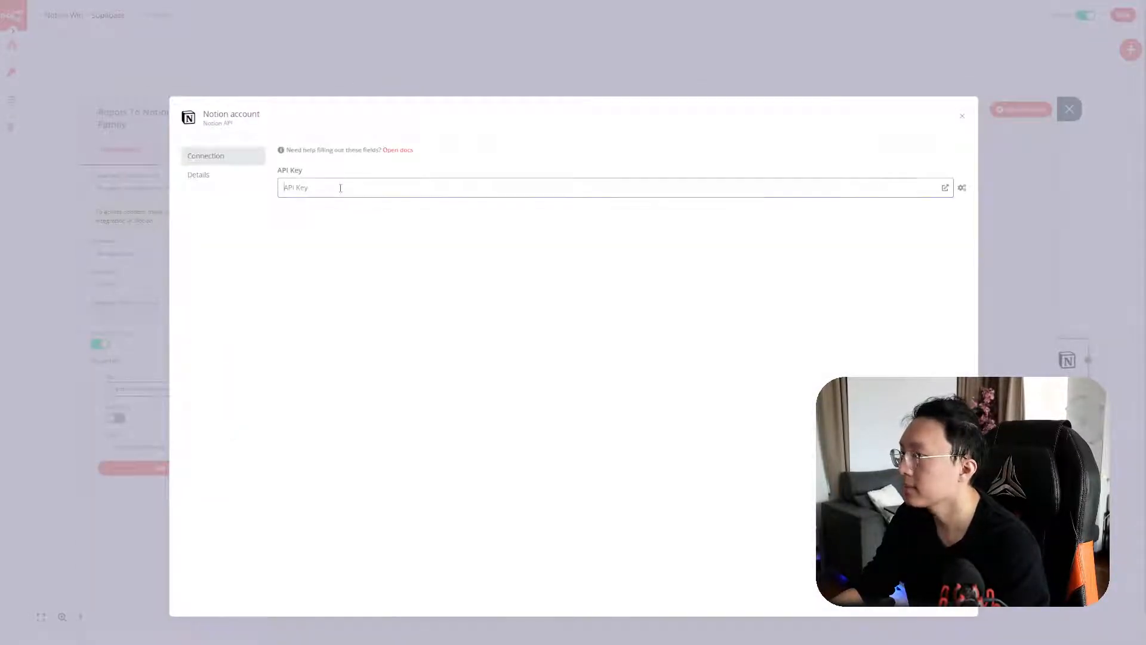
left_click(961, 188)
left_click(940, 204)
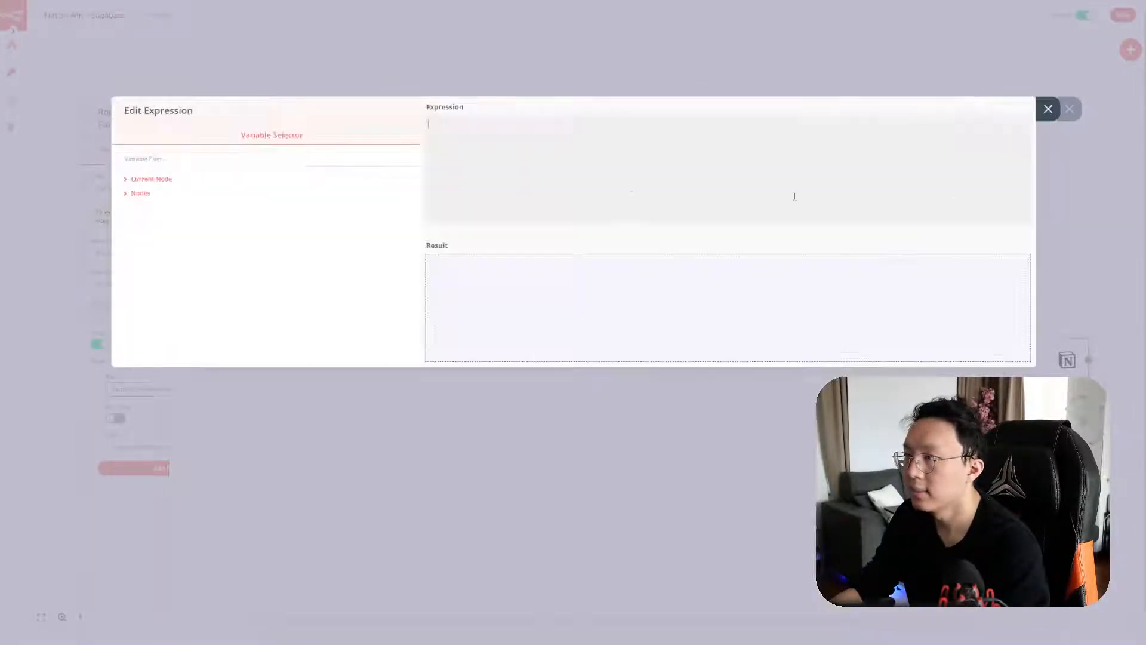
key("ctrl+v")
left_click(1047, 108)
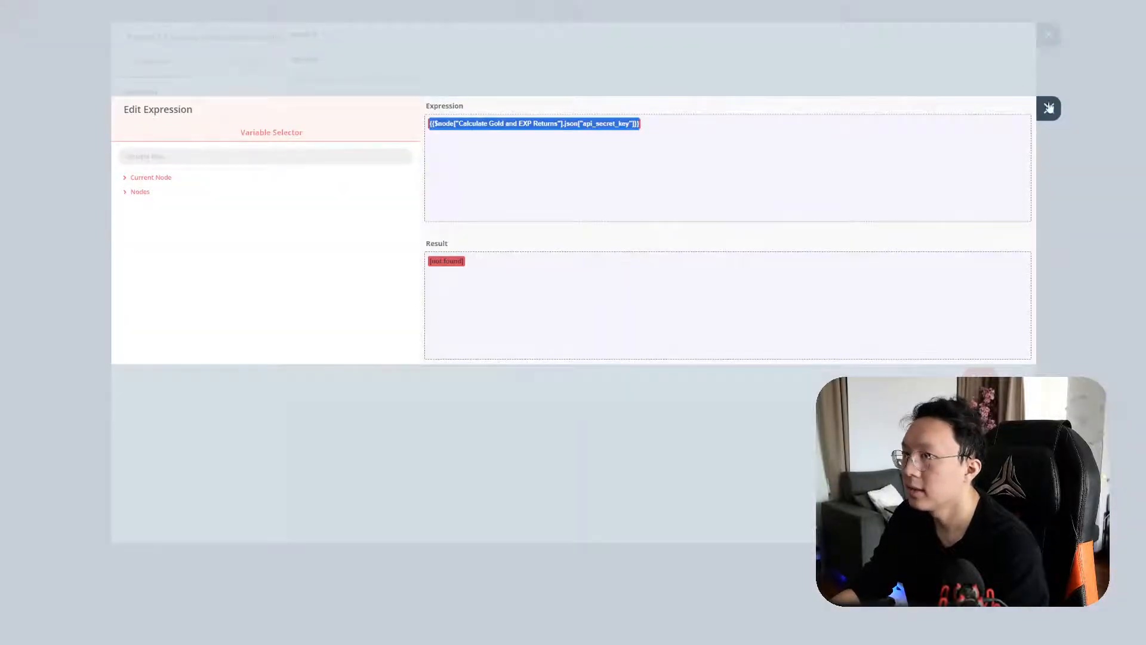
left_click(1048, 108)
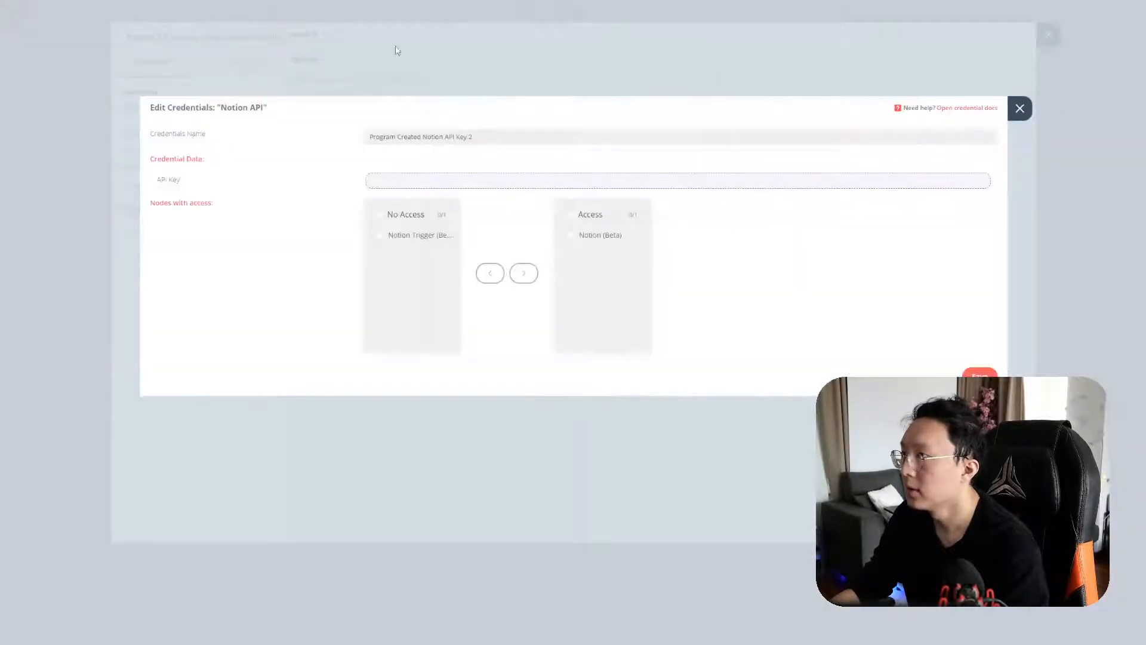
left_click(1020, 110)
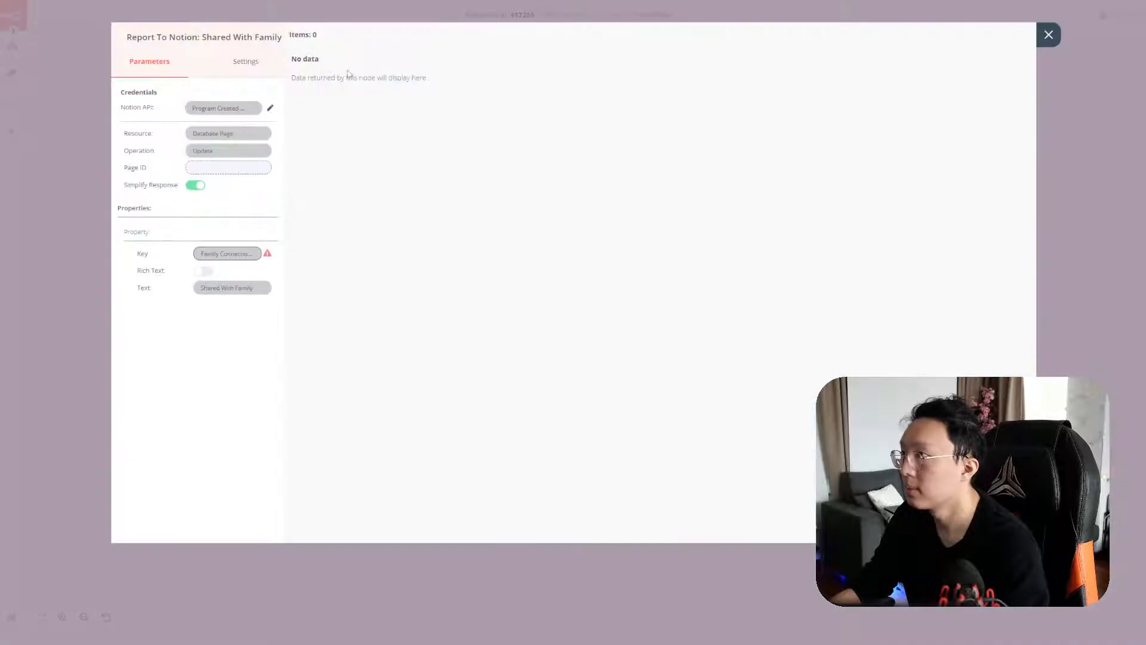
Rename the Notion credential to 'Program Created Notion API Key 2' and save it
left_click(269, 108)
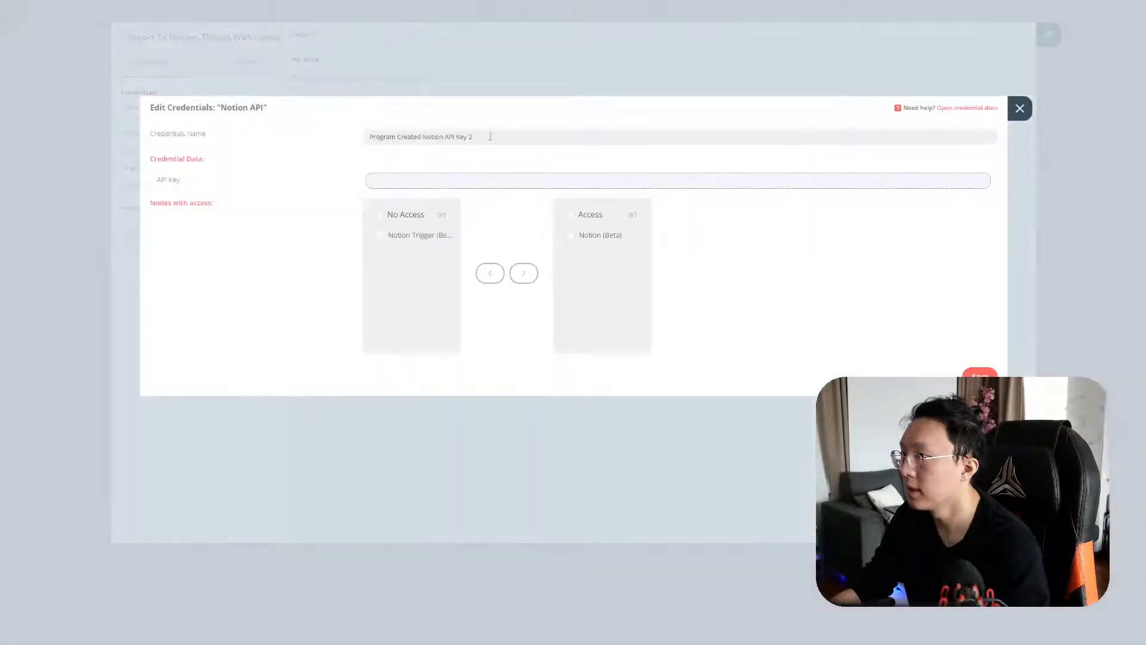
left_click_drag(490, 136, 346, 132)
key("ctrl+c")
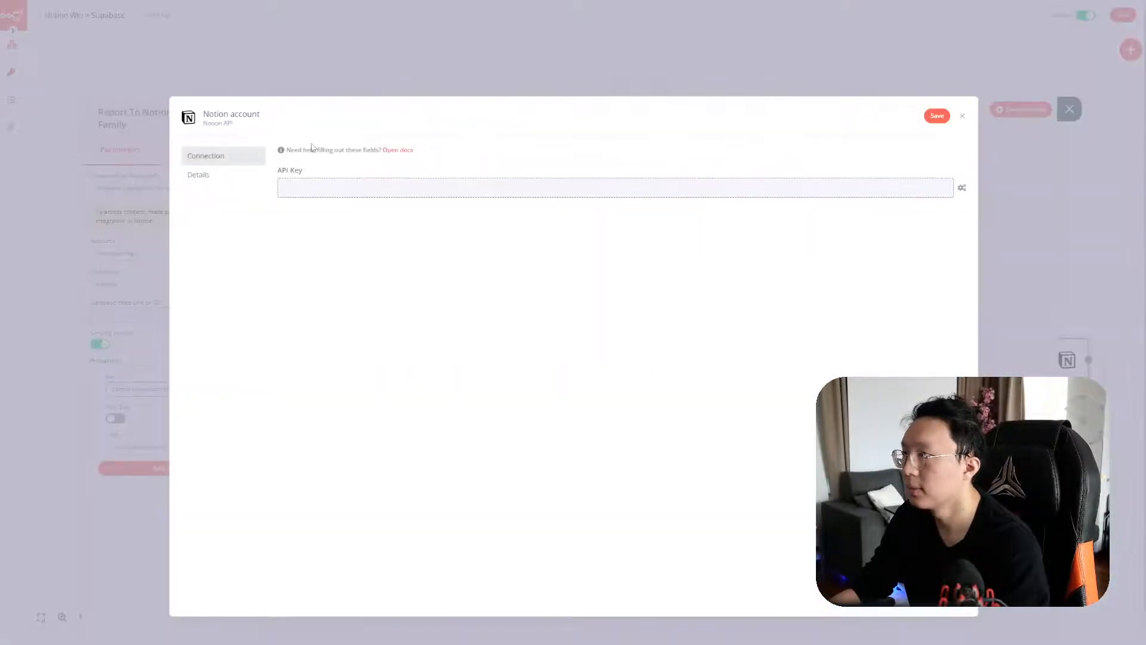
left_click(263, 115)
key("ctrl+v")
key("Return")
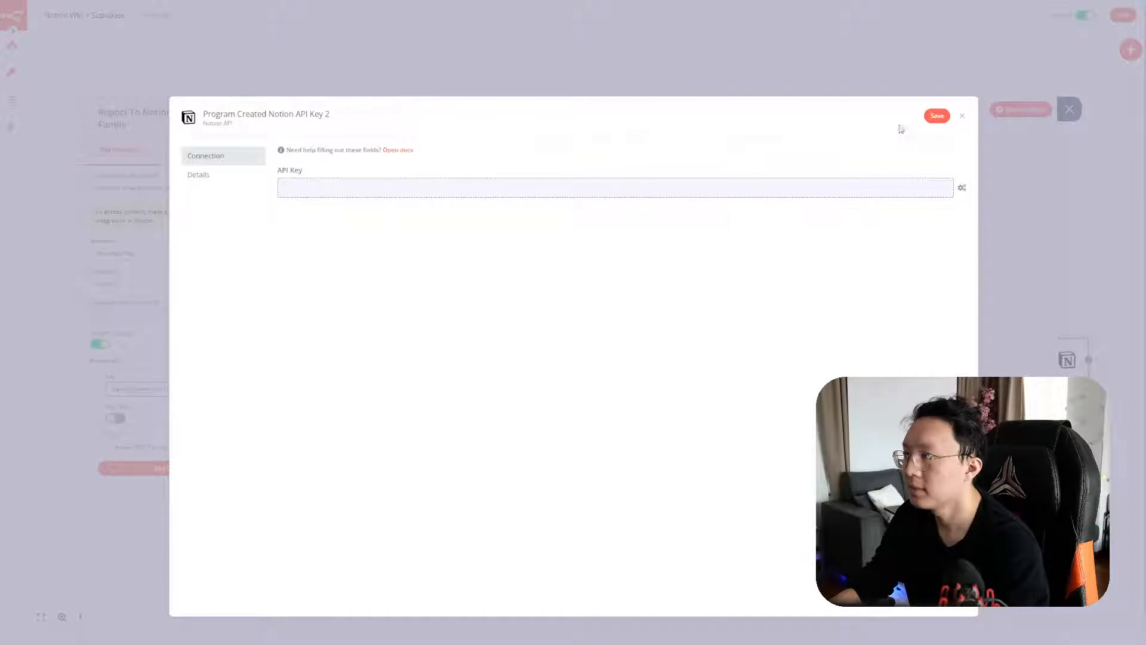
left_click(933, 118)
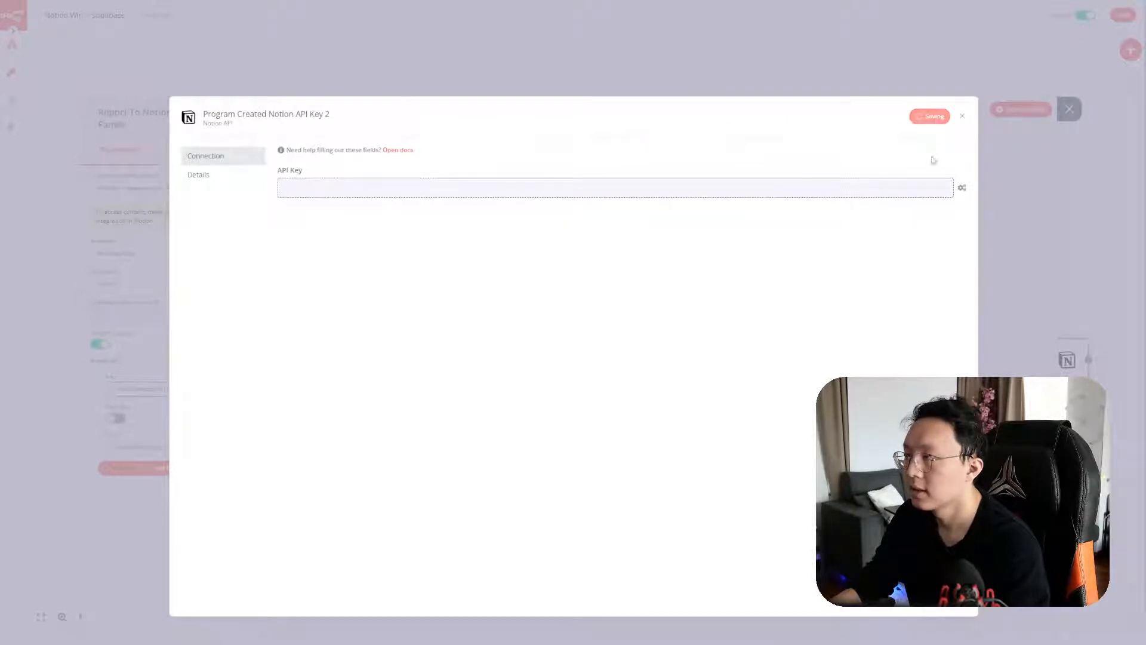
Recheck the API key expression, close the credential discarding edits, and save the workflow
left_click(930, 188)
left_click(1047, 109)
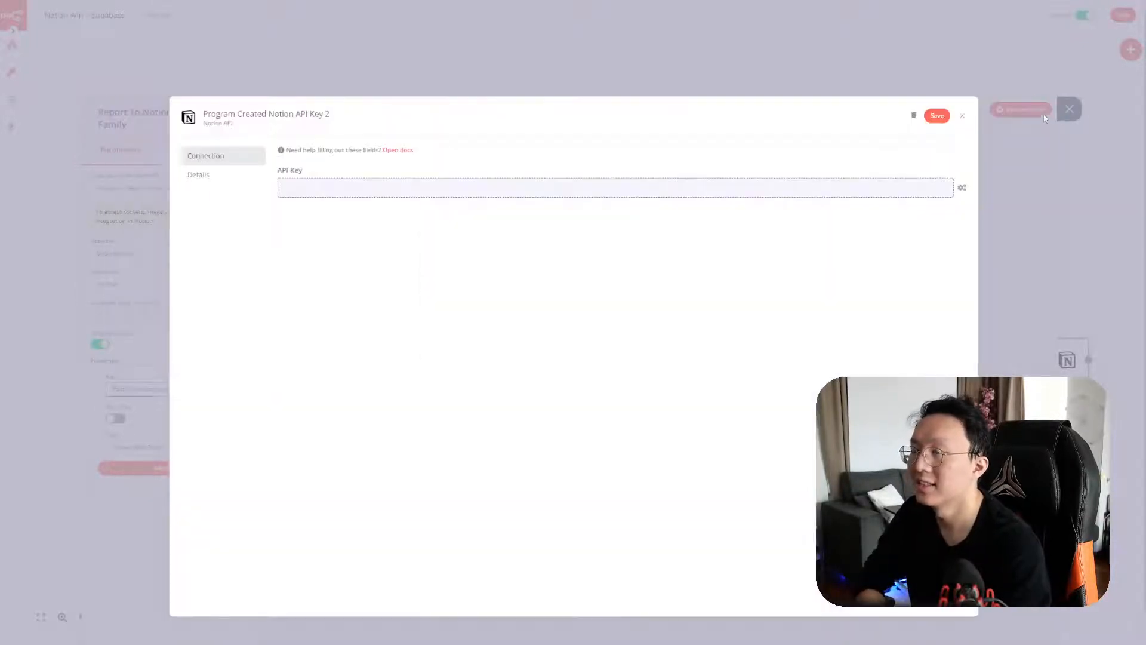
left_click(963, 117)
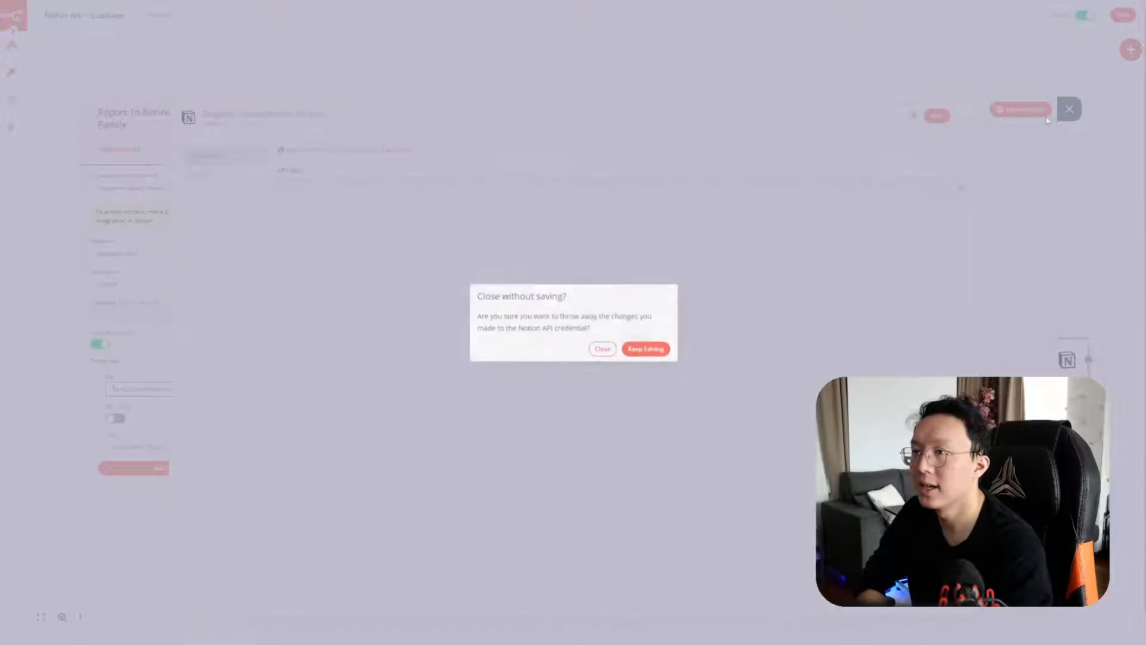
left_click(596, 353)
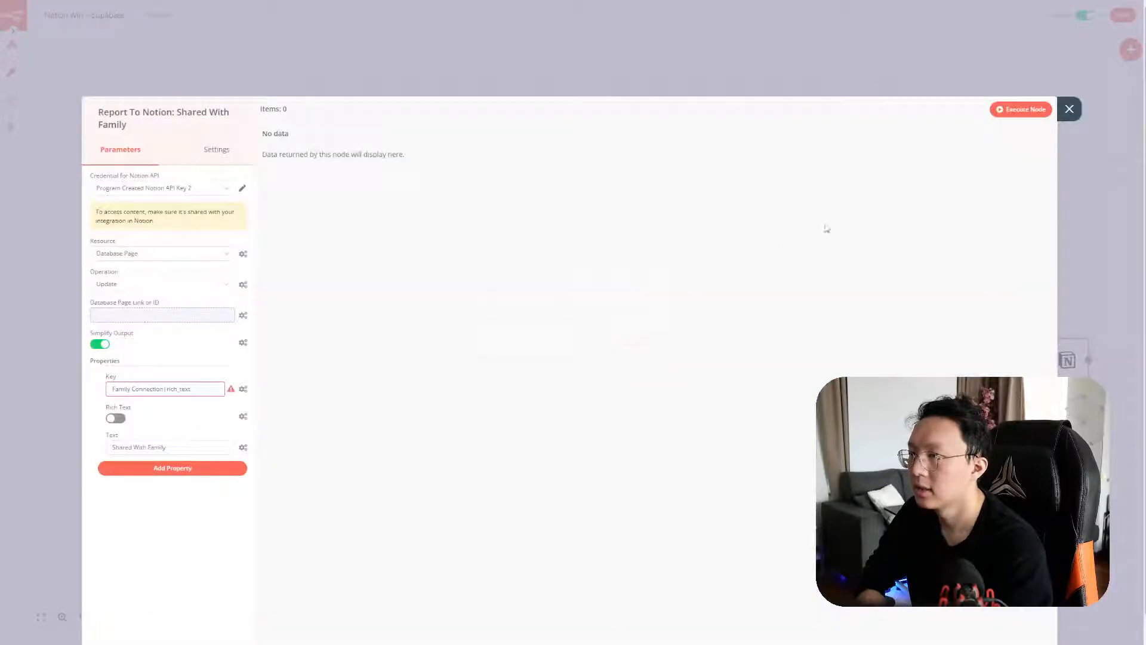
left_click(242, 188)
left_click(378, 181)
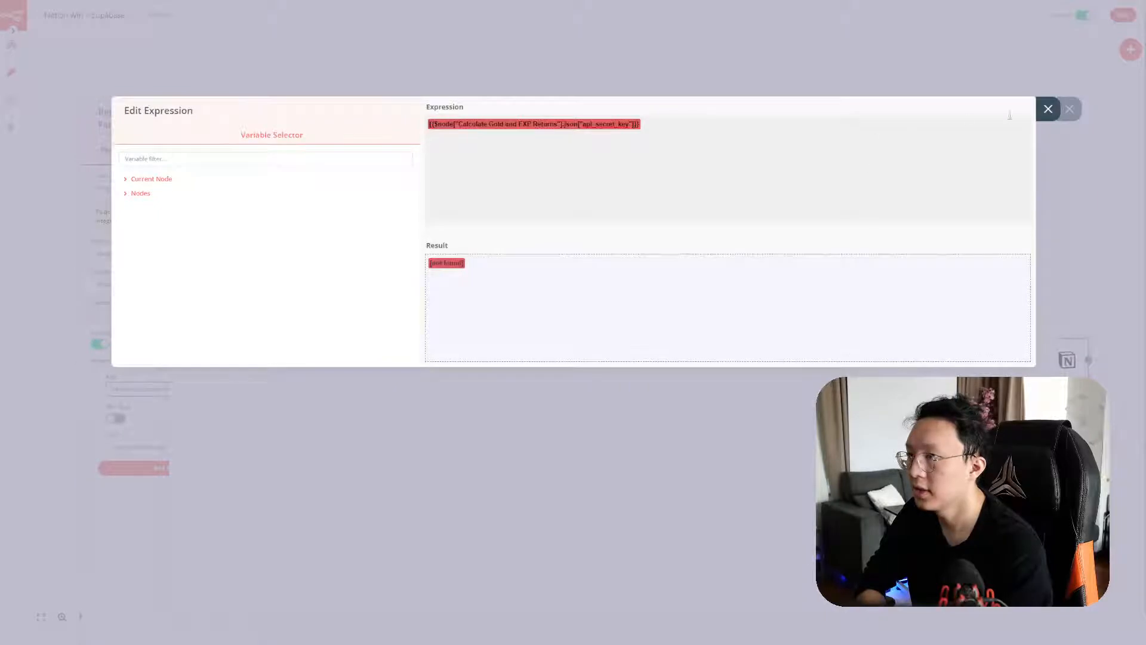
left_click(1047, 110)
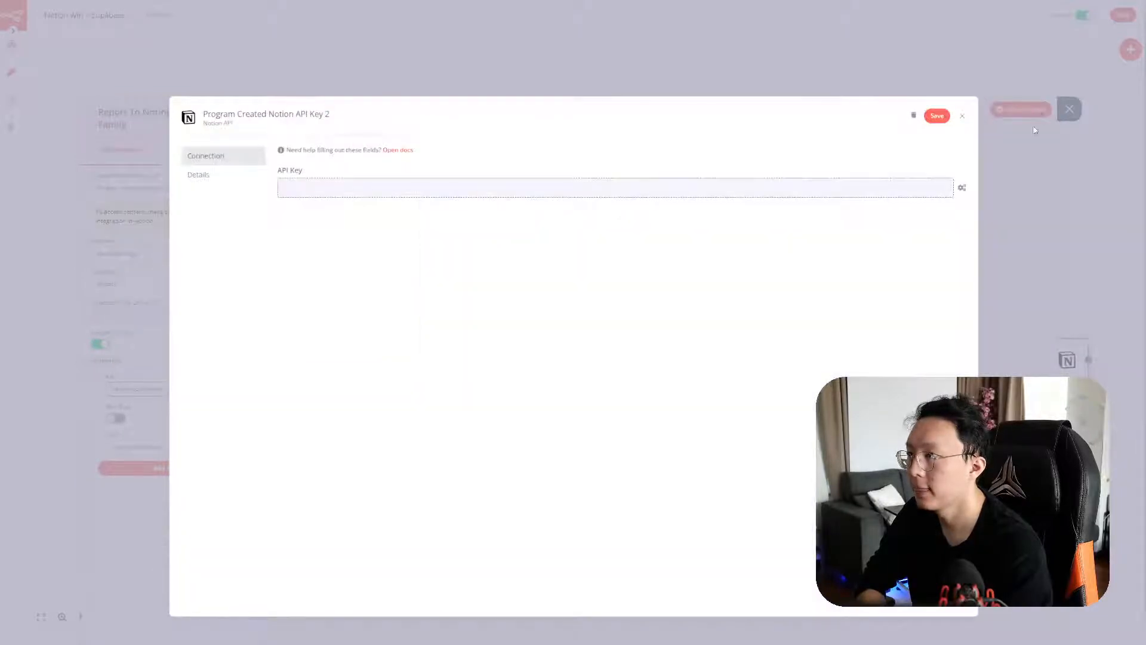
left_click(965, 117)
left_click(604, 350)
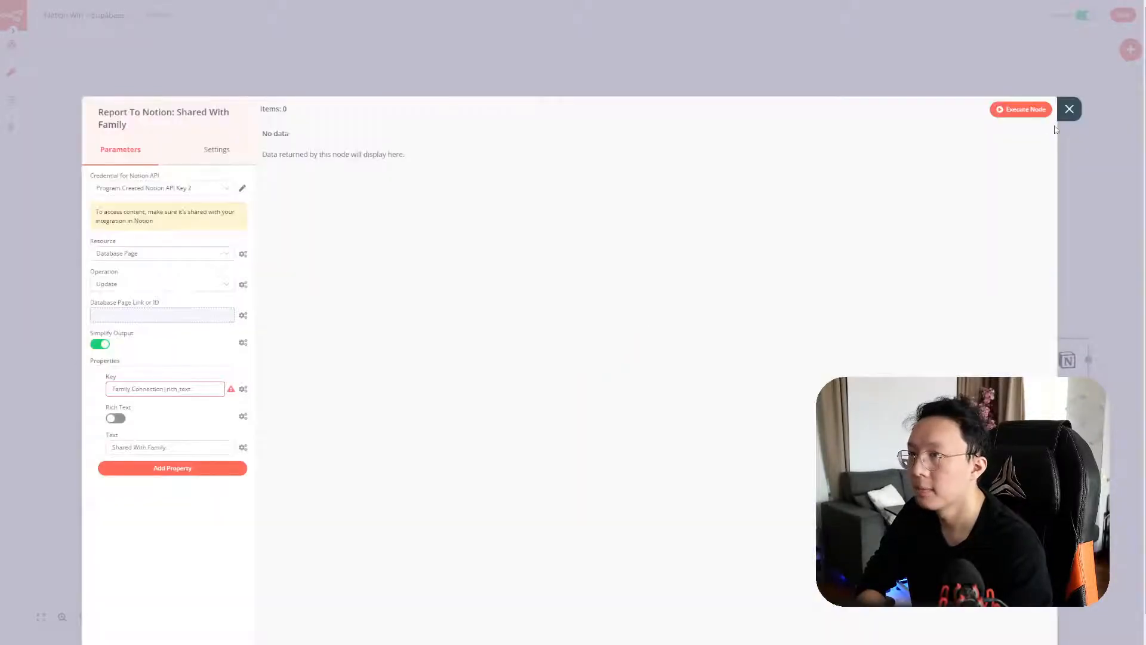
left_click(1069, 109)
left_click(1118, 23)
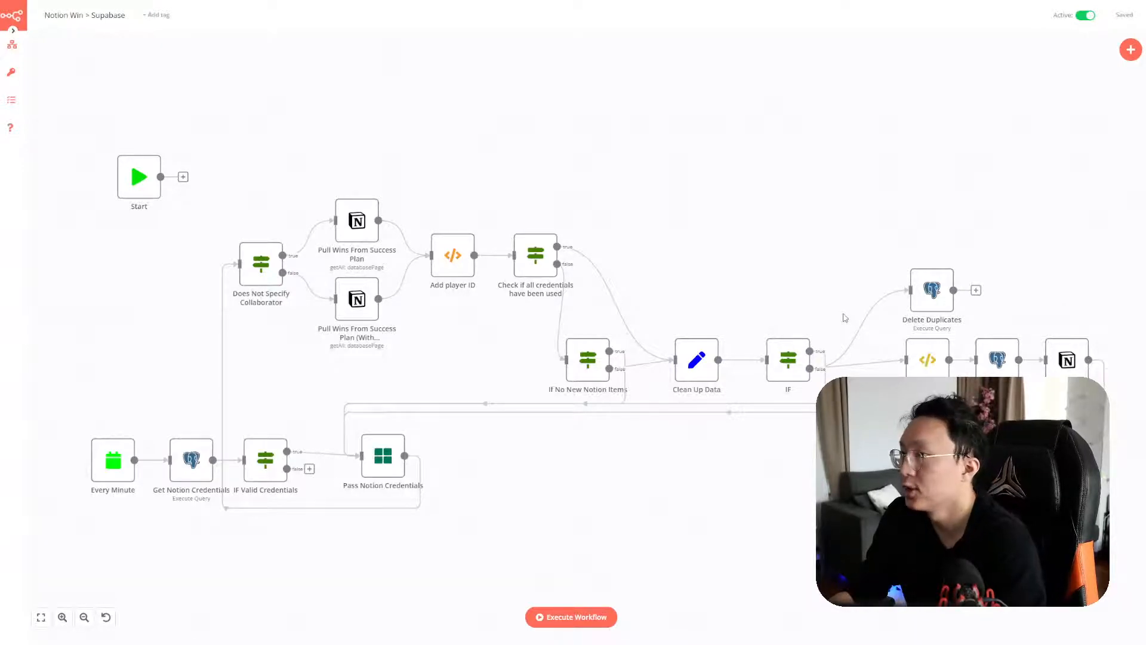
Switch from the saved workflow to the Notion 'Migrate over notion > supabase workflow' page
key("alt+Tab")
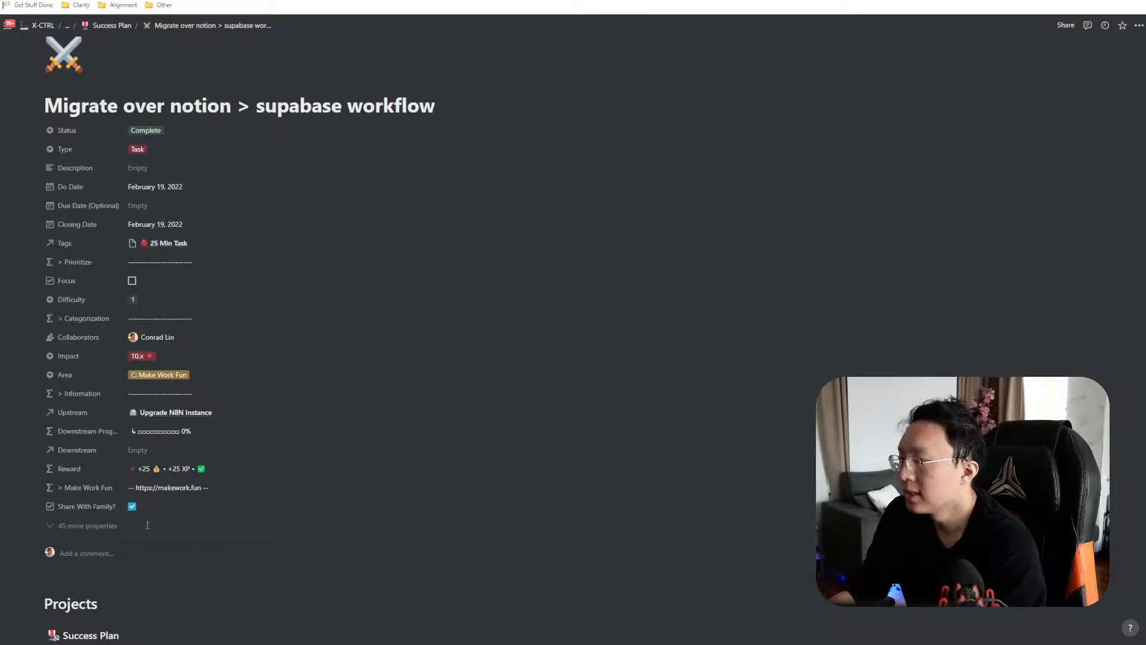
Open n8n's execution history to see Notion Win > Supabase running, comparing with the Notion task
key("alt+Tab")
left_click(12, 100)
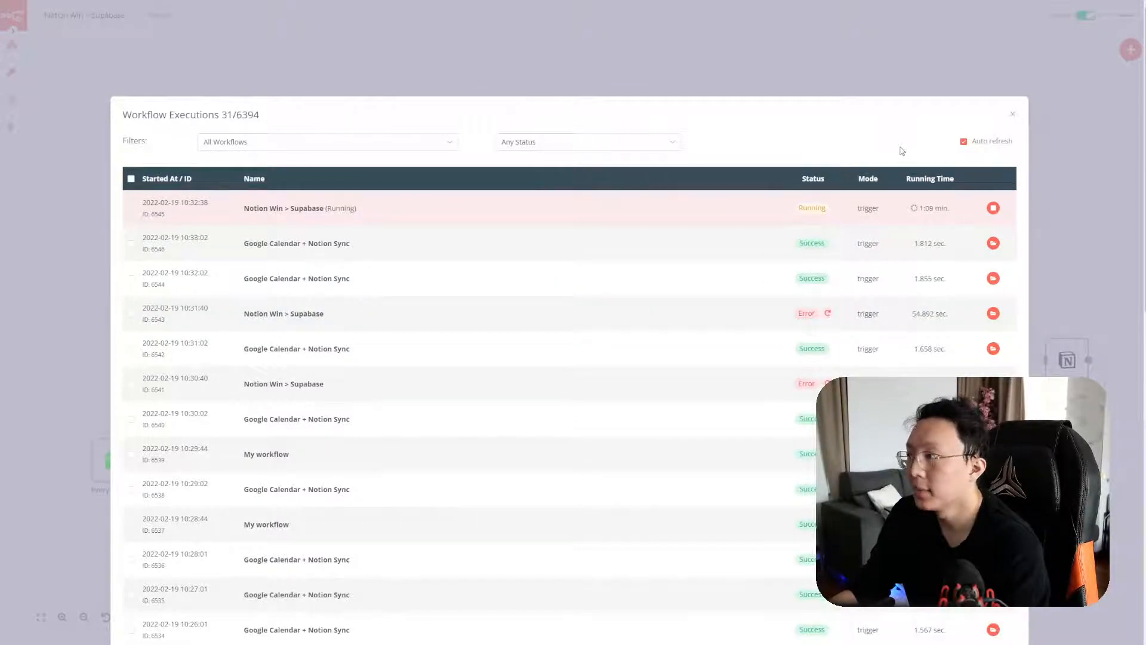
key("alt+Tab")
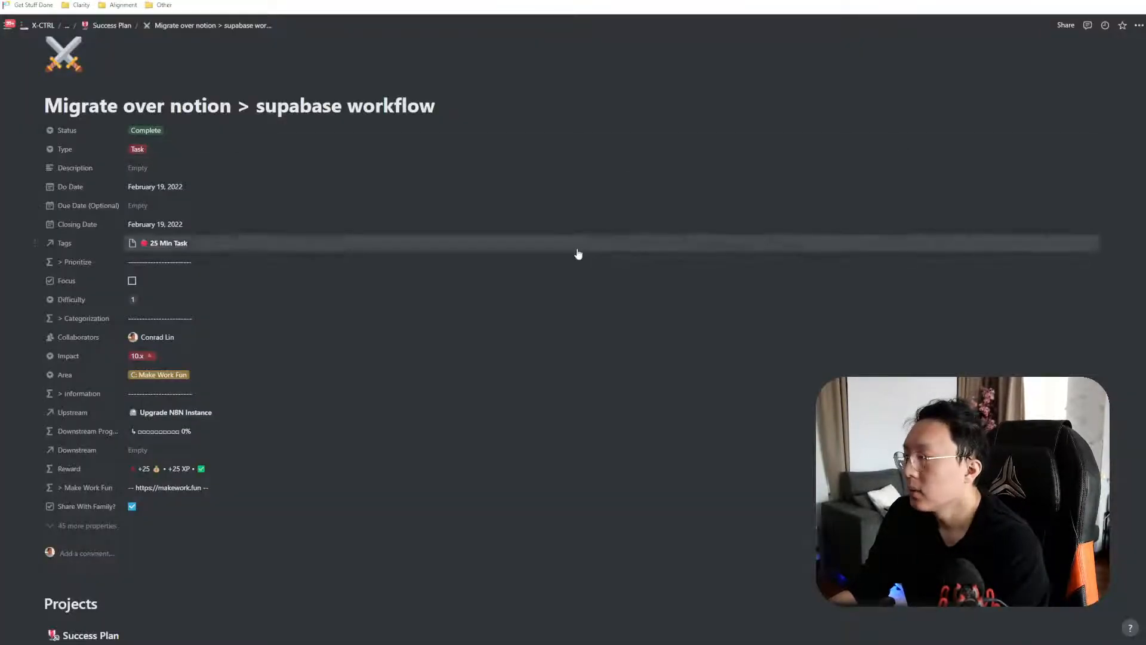
key("alt+Tab")
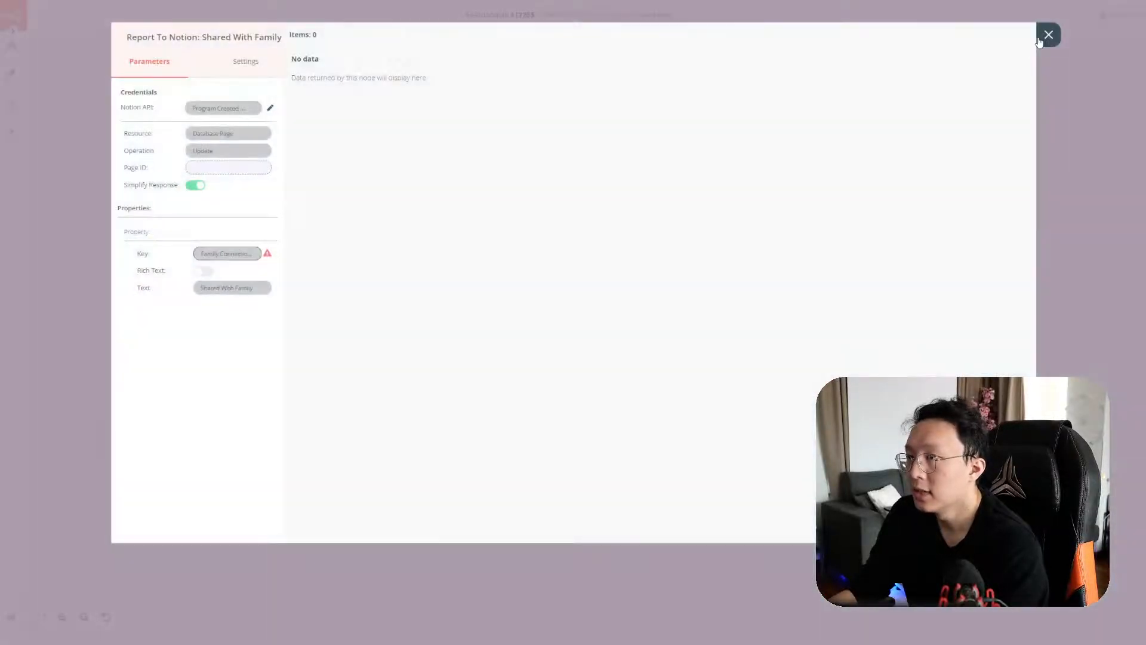
Switch to the API Win > Supabase workflow, forgetting unsaved changes to the current one
left_click(1039, 41)
mouse_move(12, 45)
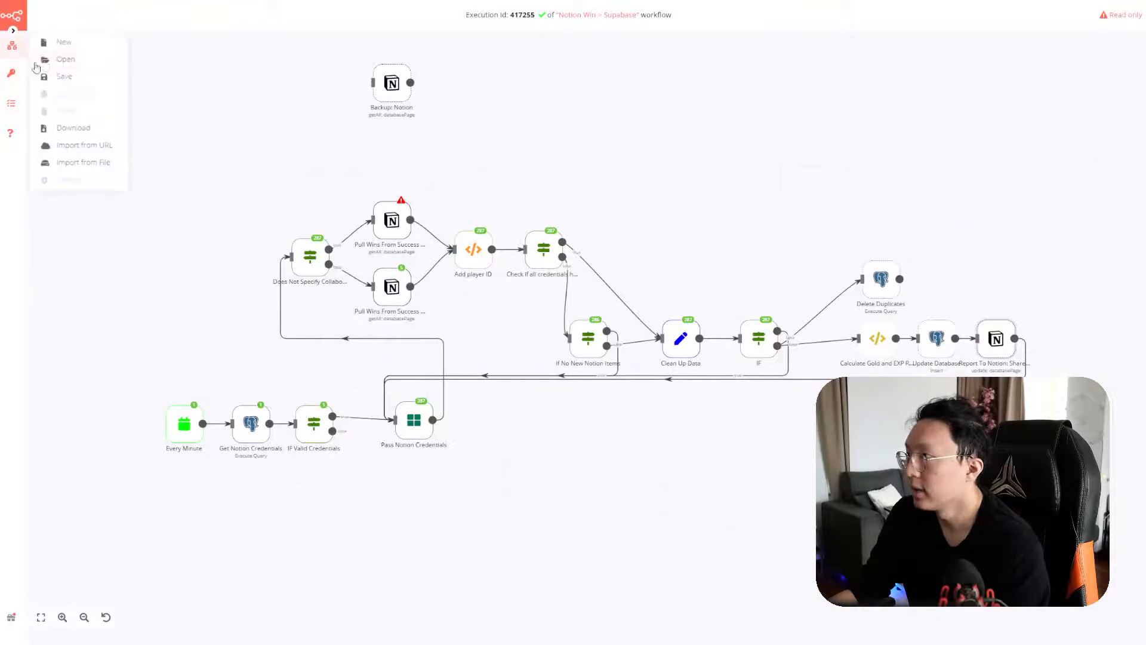
left_click(39, 59)
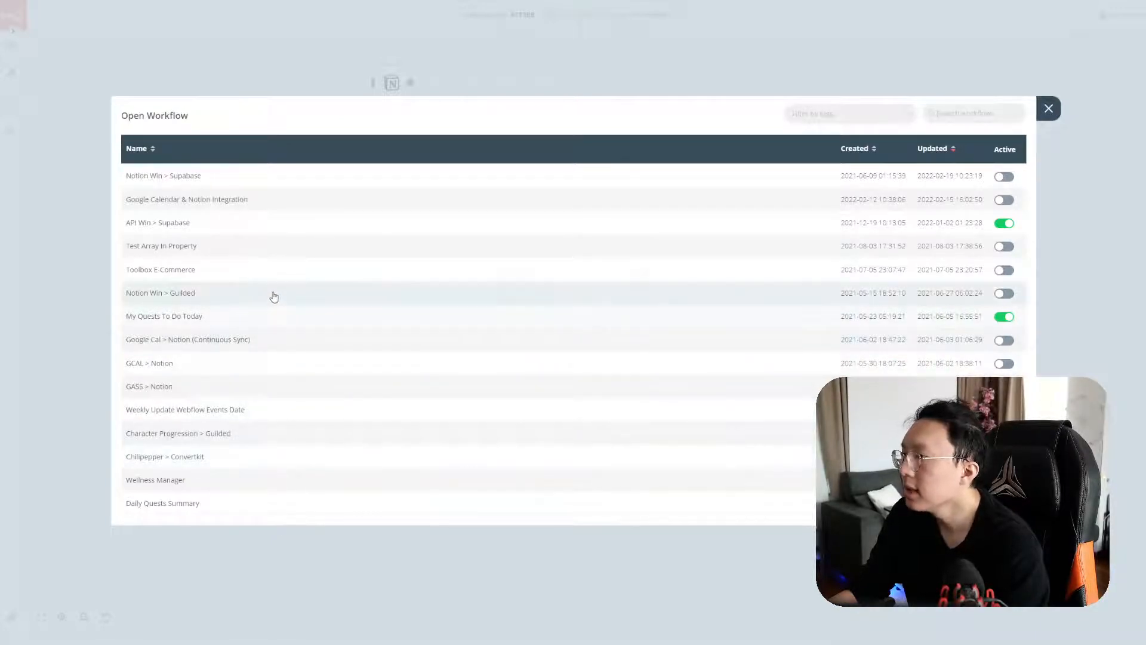
left_click(276, 229)
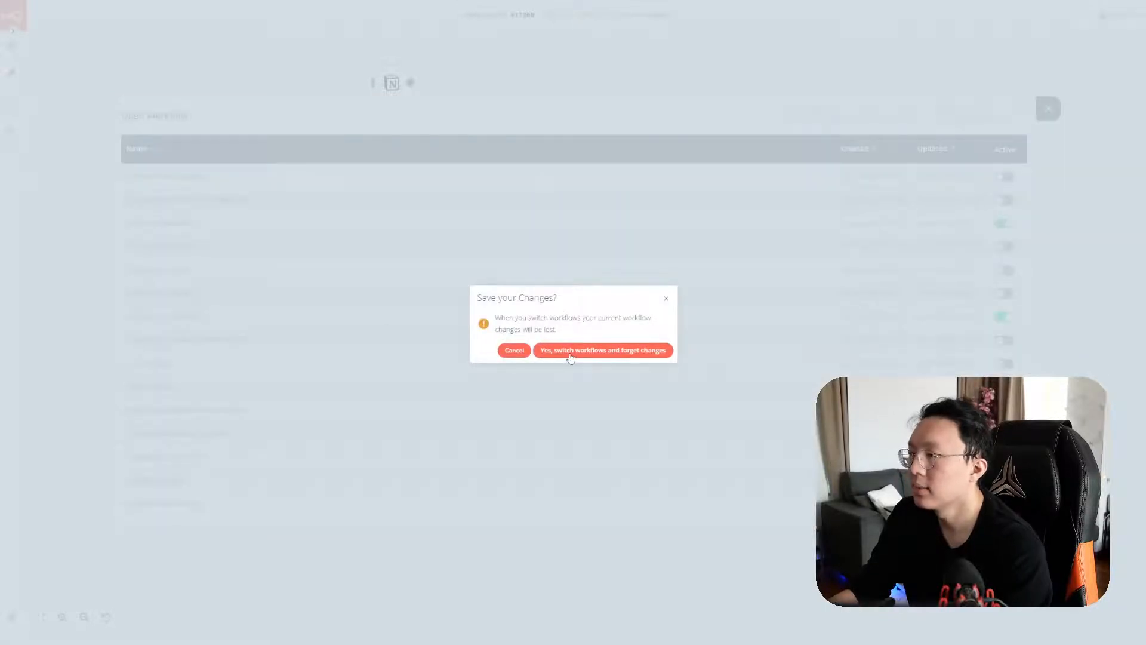
left_click(564, 352)
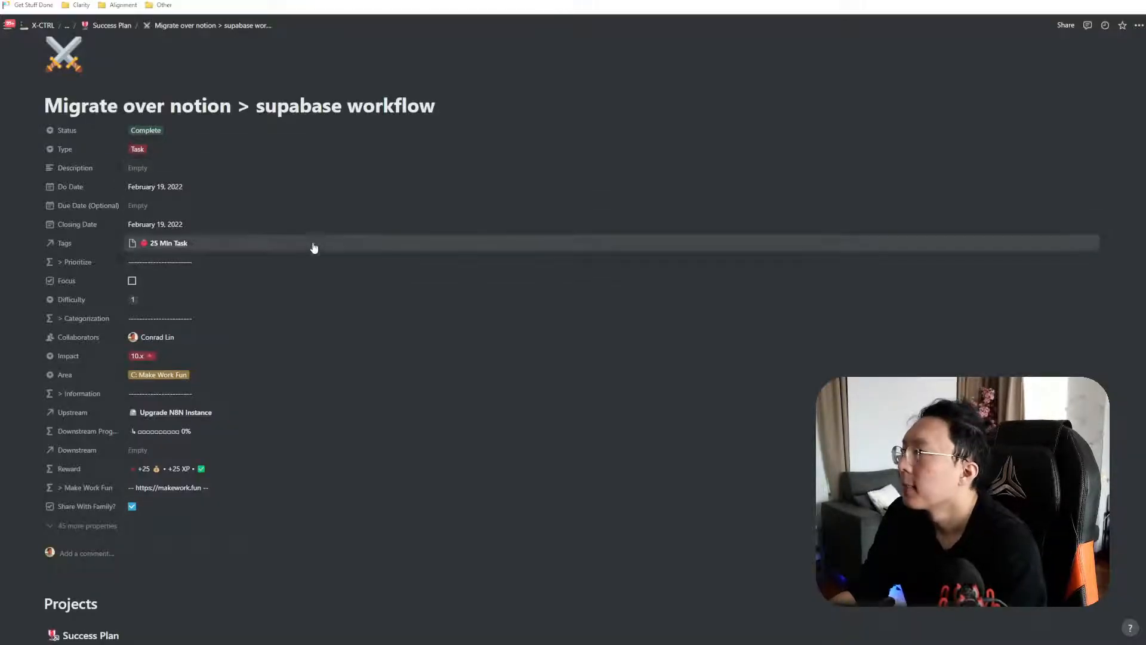
Scan the three workflows to migrate across Notion, CO X3 and n8n, then close the executions list
scroll(248, 133, "down", 6)
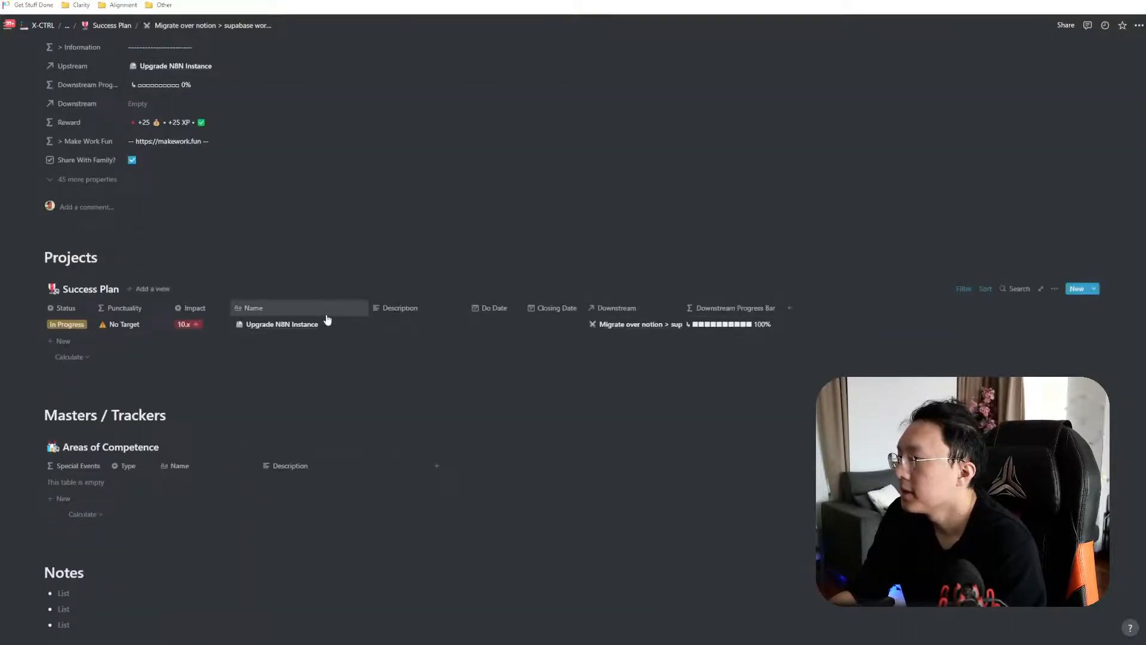
scroll(112, 290, "up", 2)
scroll(307, 292, "up", 5)
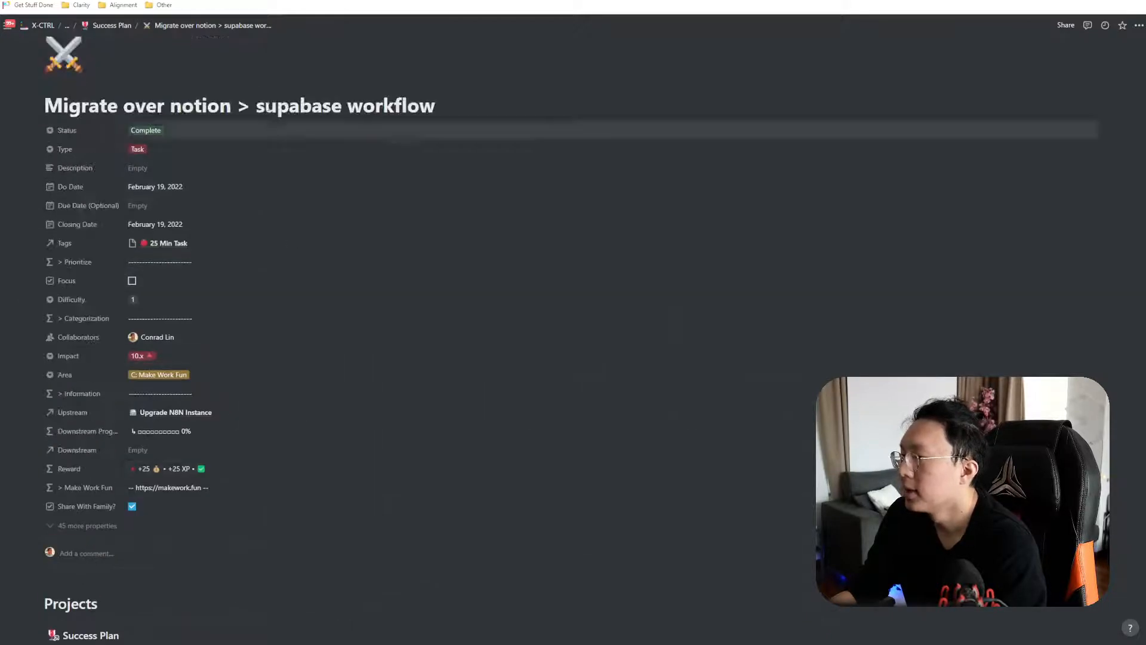
key("alt+Tab")
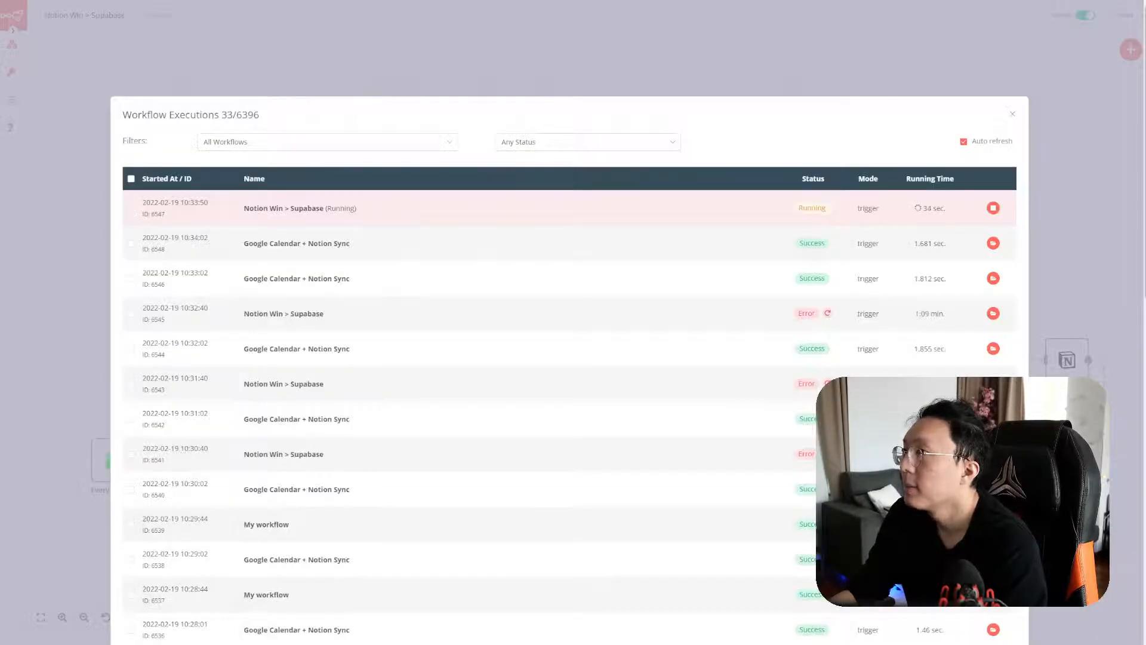
key("alt+Tab")
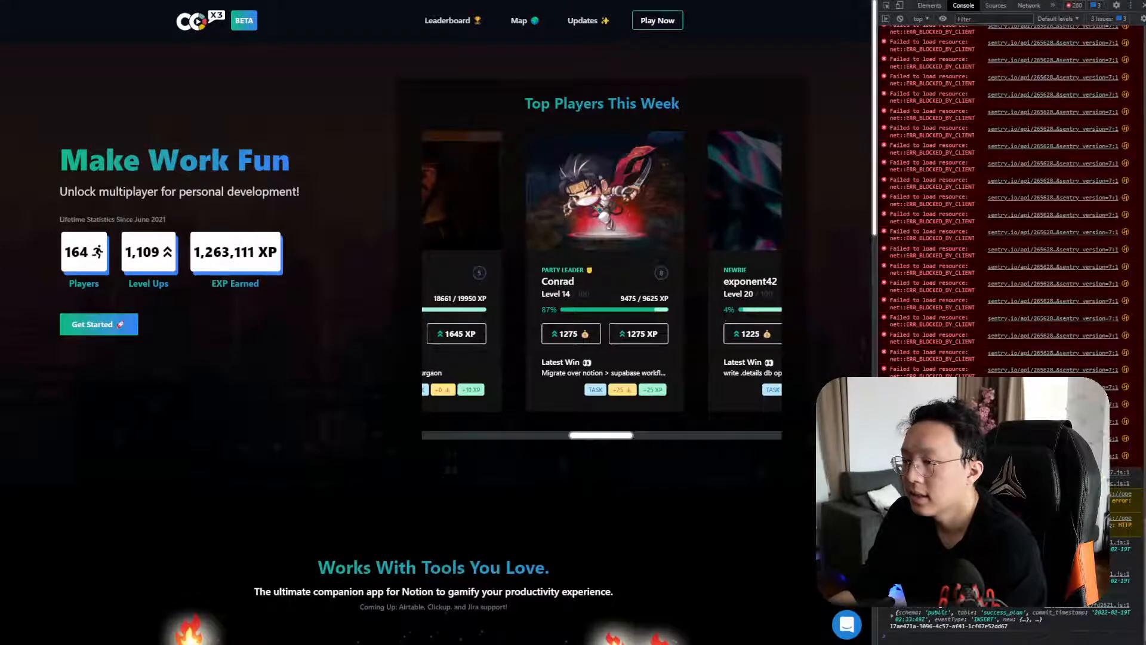
key("alt+Tab")
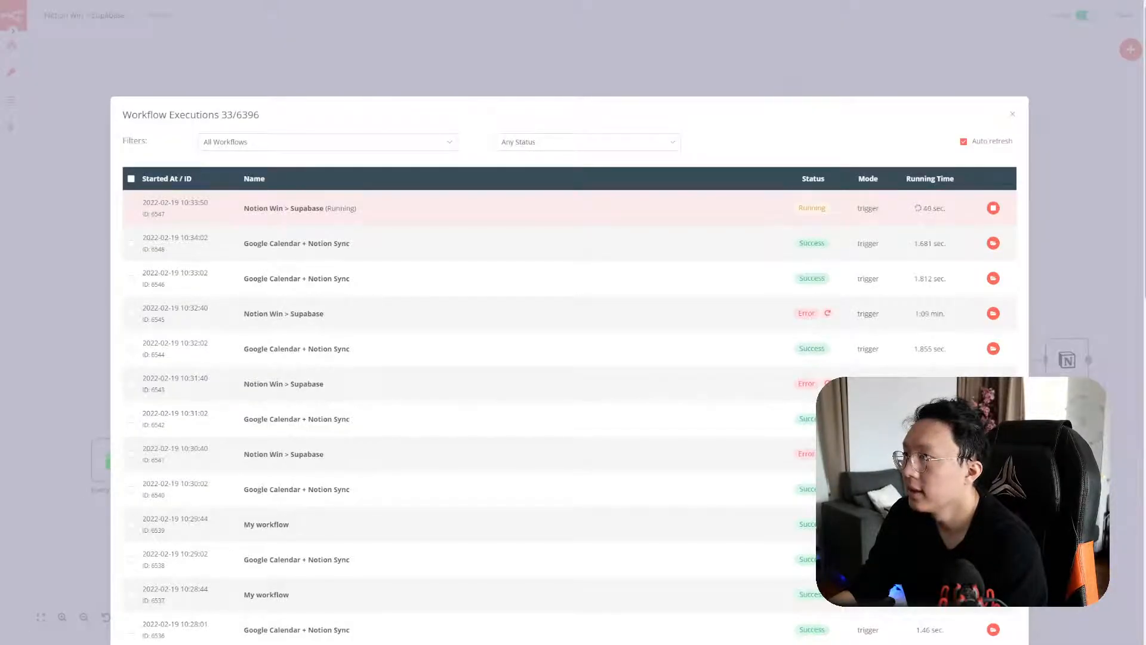
key("alt+Tab")
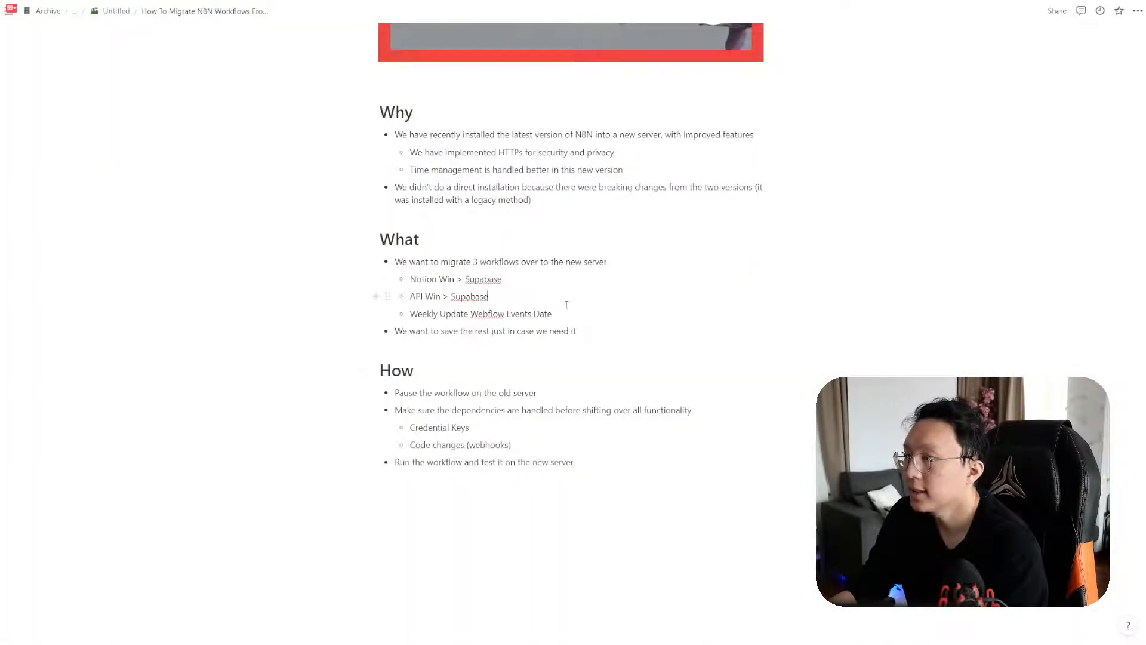
key("alt+Tab")
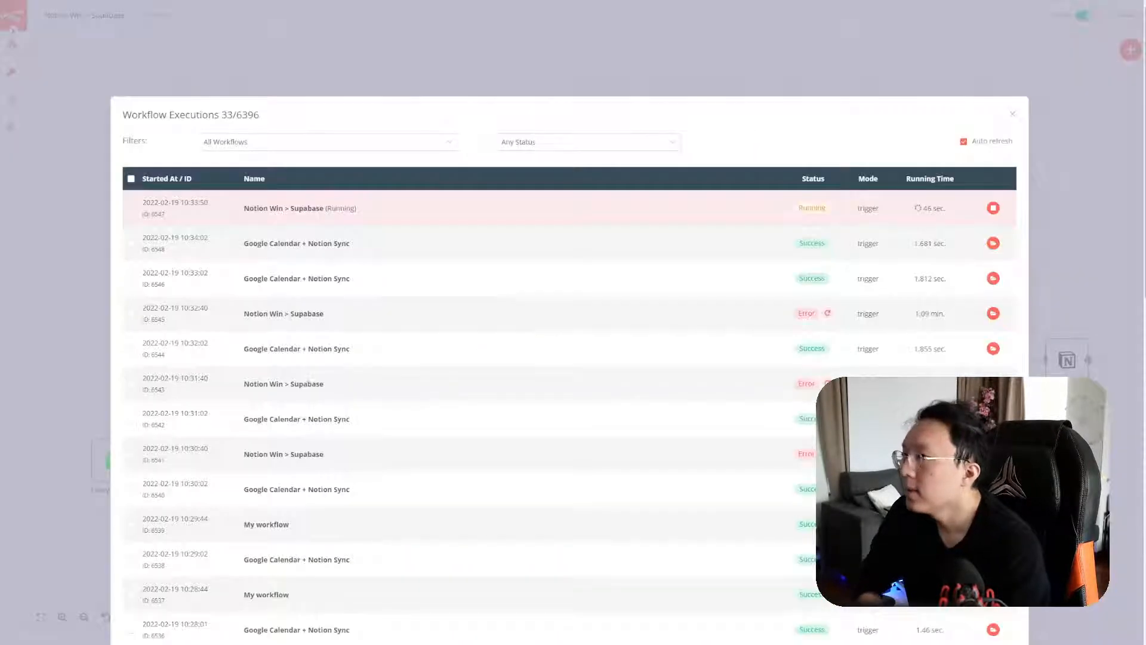
left_click(1011, 117)
Create a new empty workflow and paste the six API Win > Supabase nodes into it
mouse_move(12, 45)
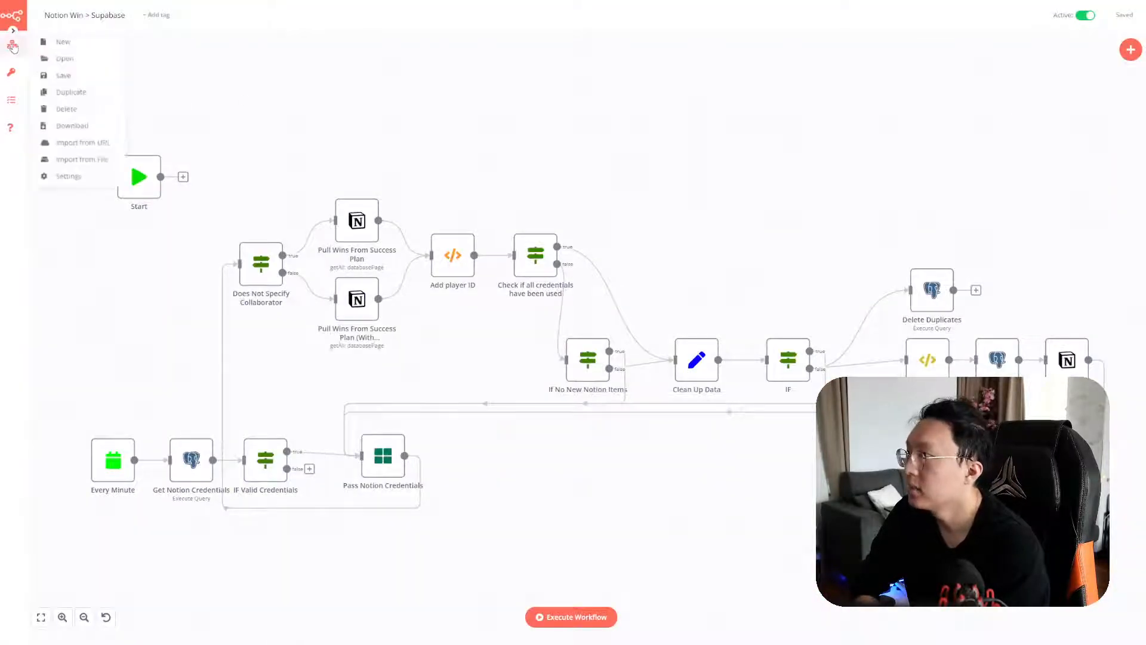
left_click(58, 42)
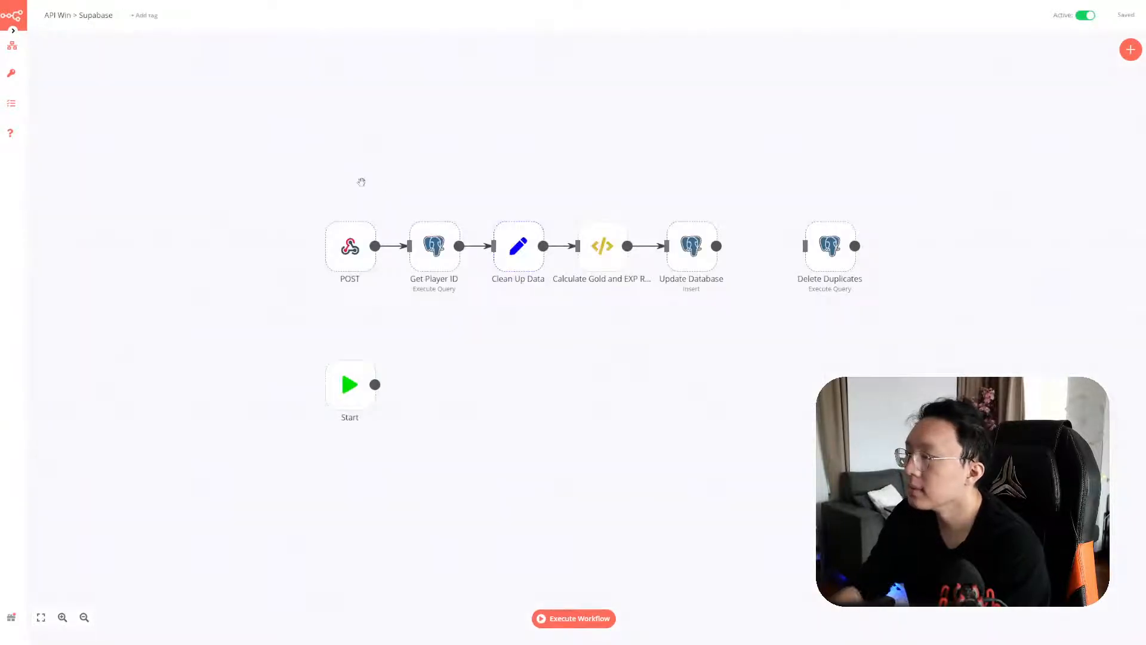
left_click_drag(289, 161, 753, 286)
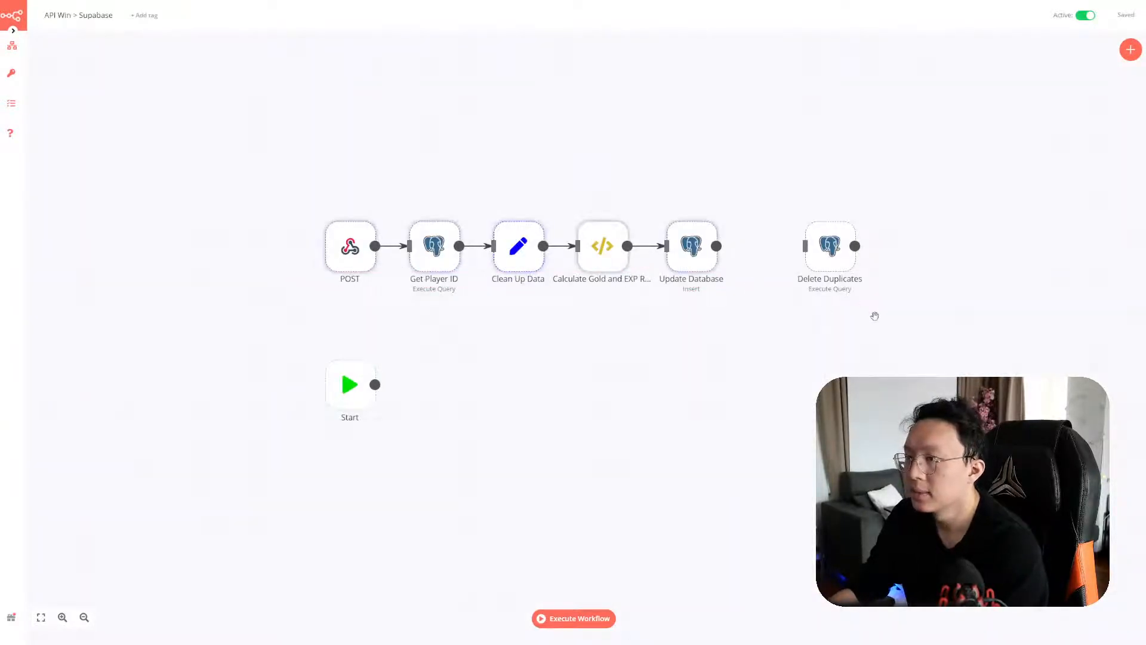
left_click_drag(898, 320, 257, 152)
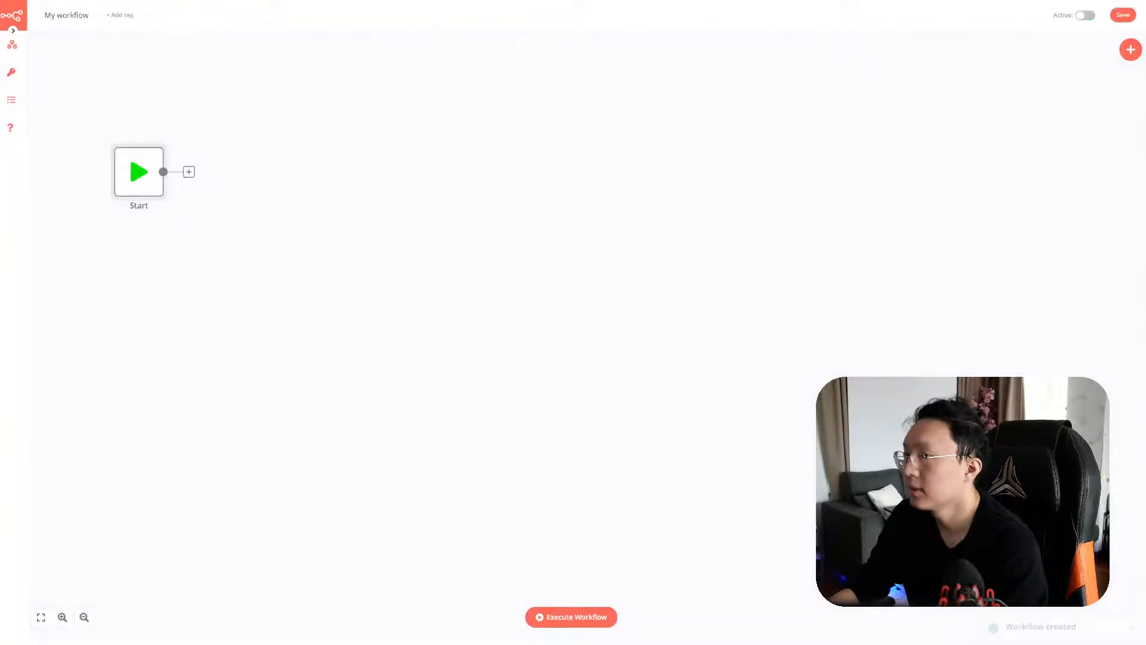
key("ctrl+v")
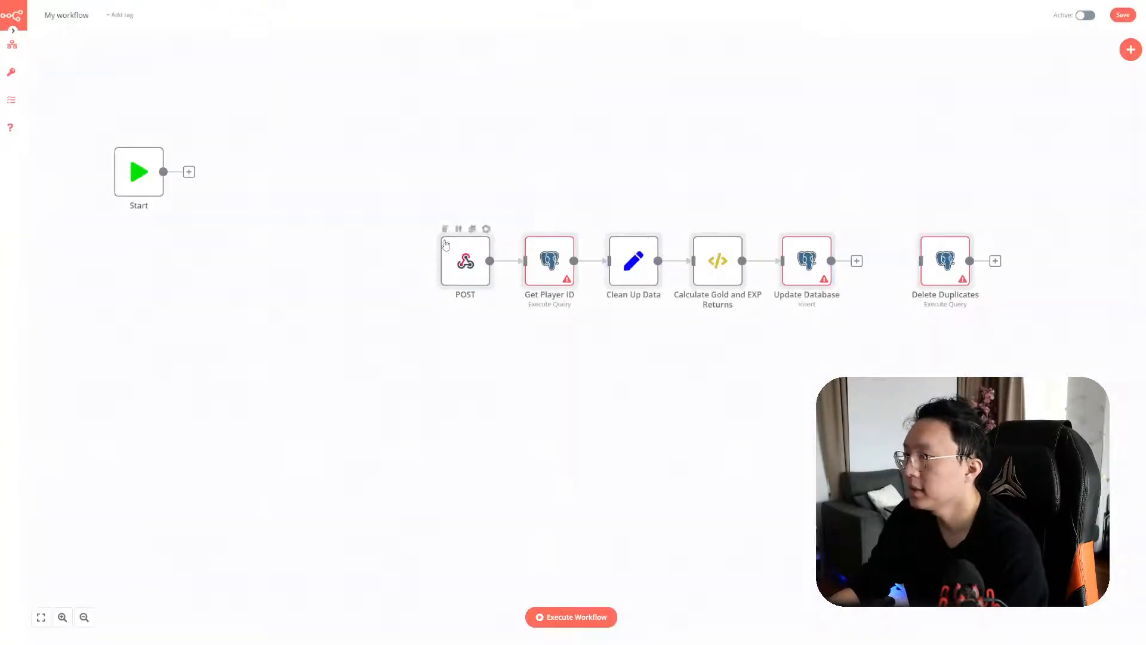
Drag the pasted node row up beside the Start node
left_click_drag(989, 353, 437, 195)
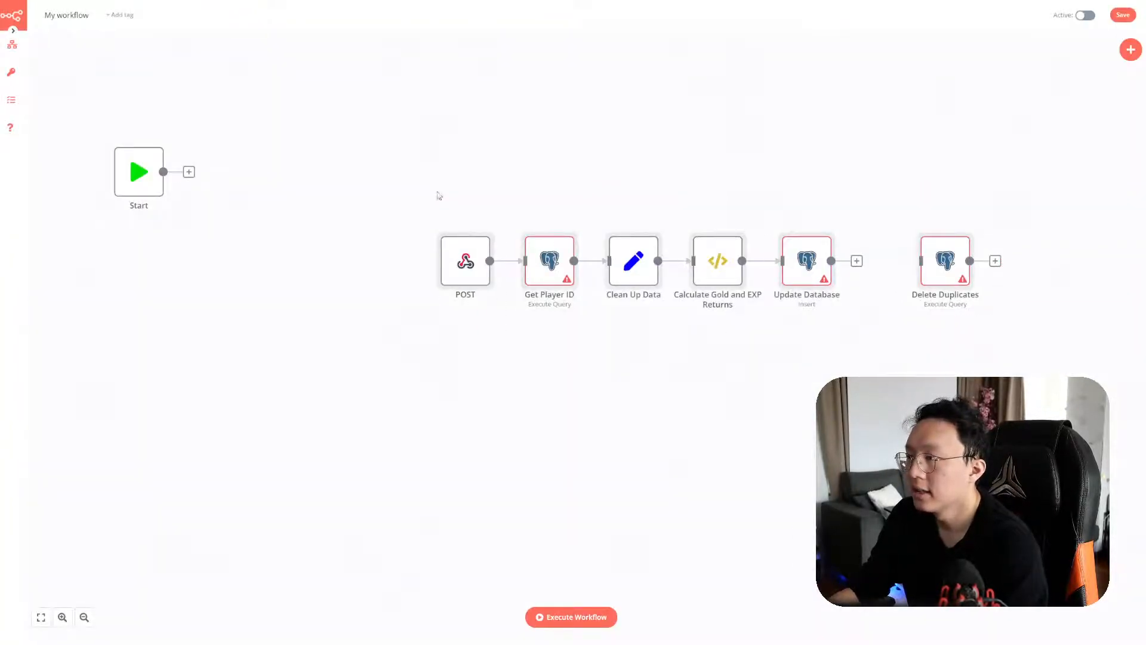
left_click_drag(466, 272, 258, 240)
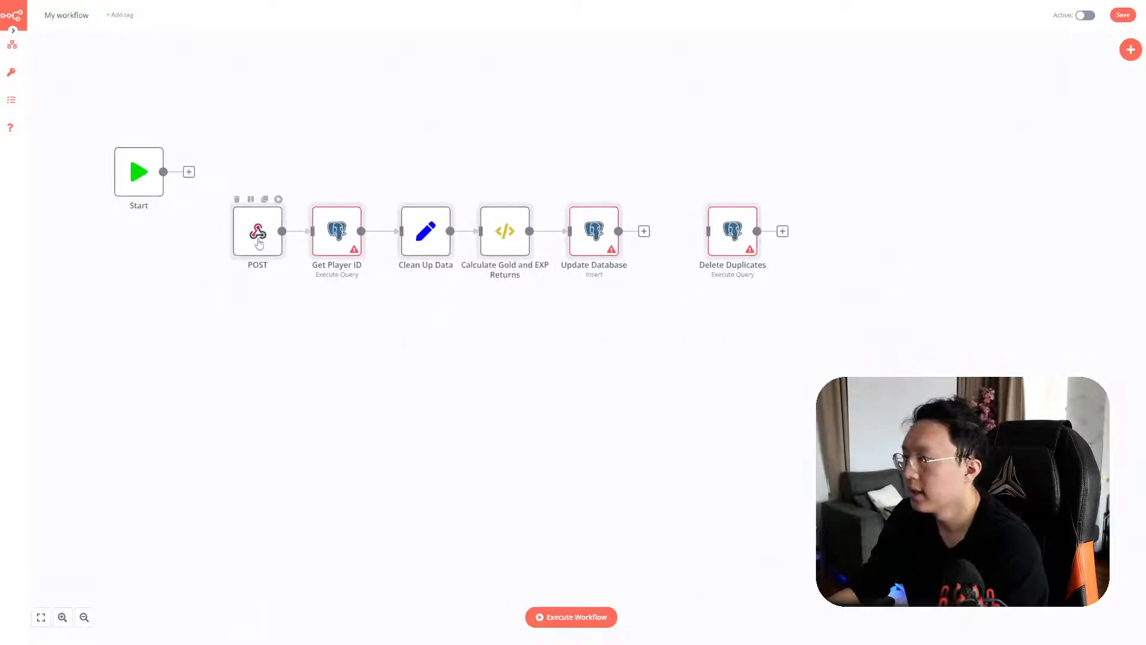
double_click(344, 235)
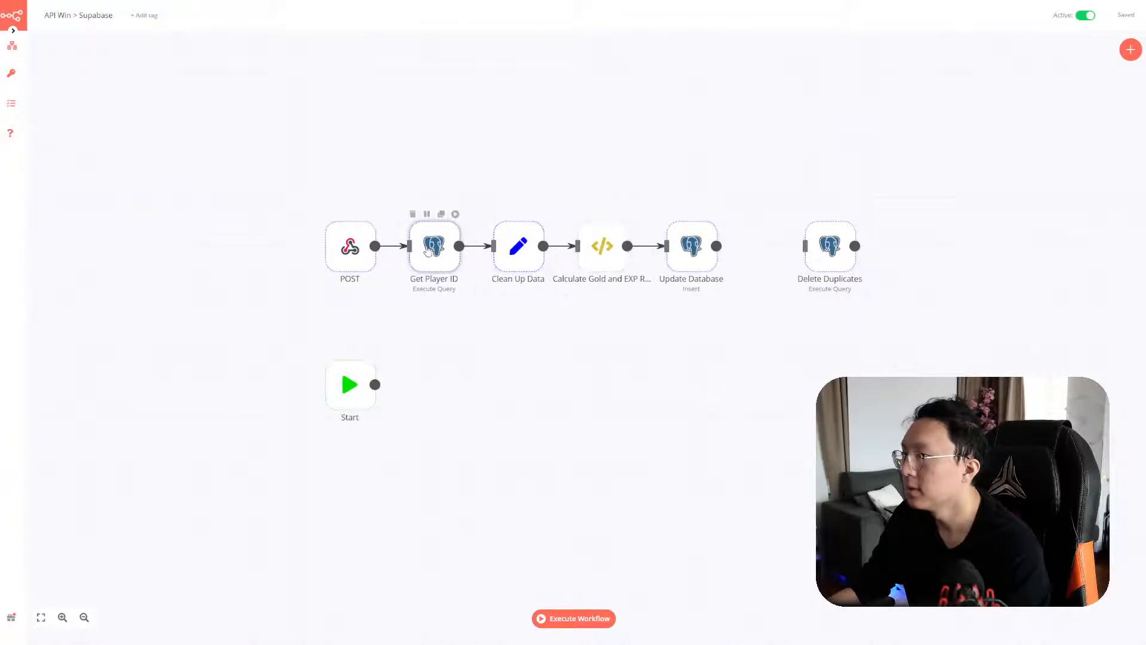
Look at the old Get Player ID node's Postgres credential details
double_click(437, 254)
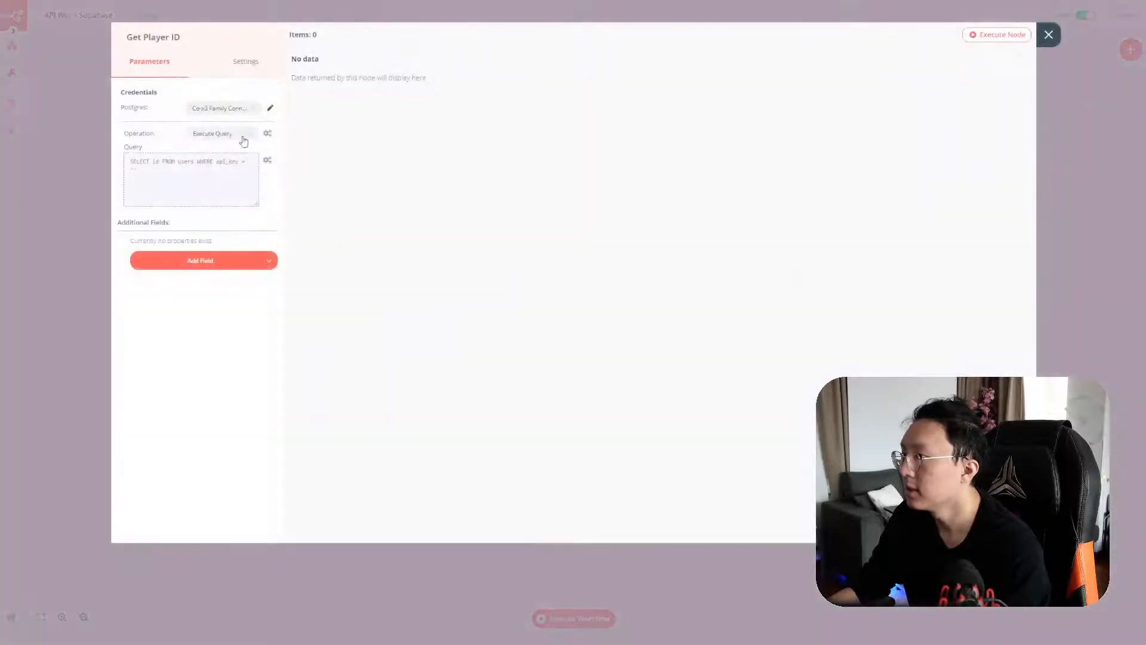
left_click(270, 110)
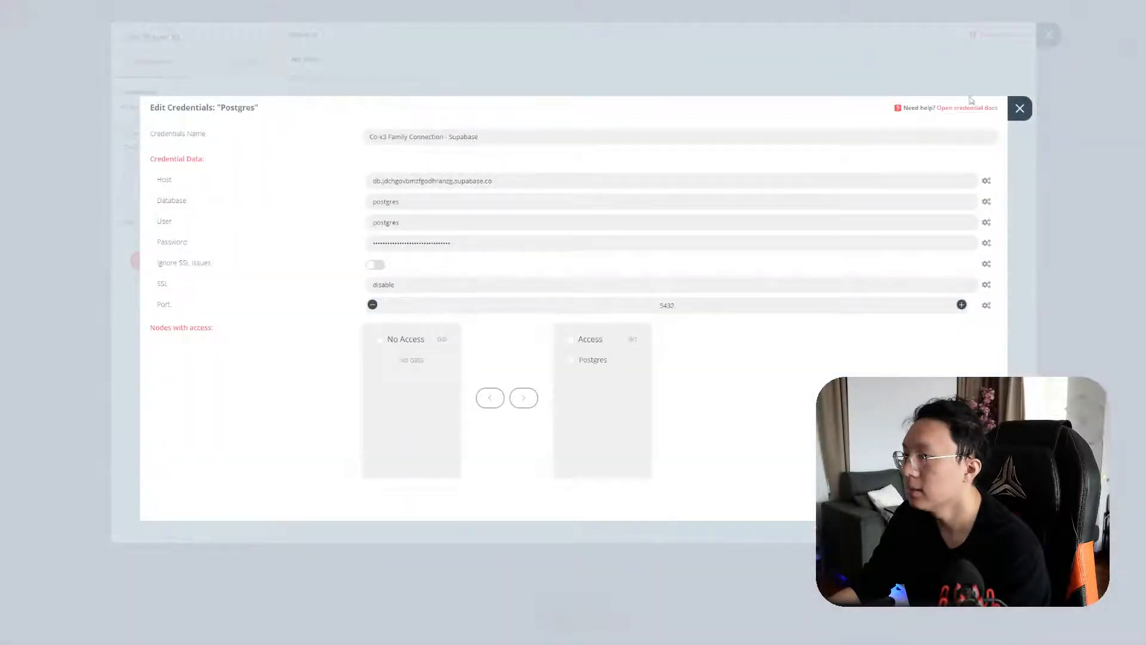
left_click(1020, 108)
left_click(1049, 37)
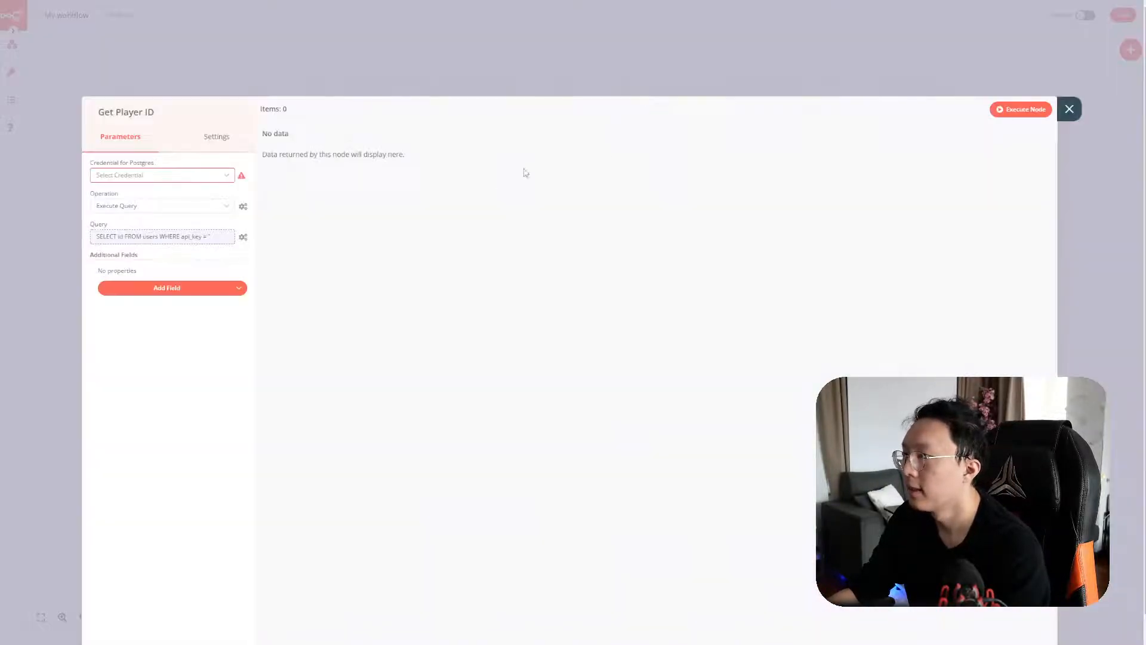
Assign the Postgres account credential and rename it 'Co-x3 Family Connection - Supabase', saving it
left_click(204, 175)
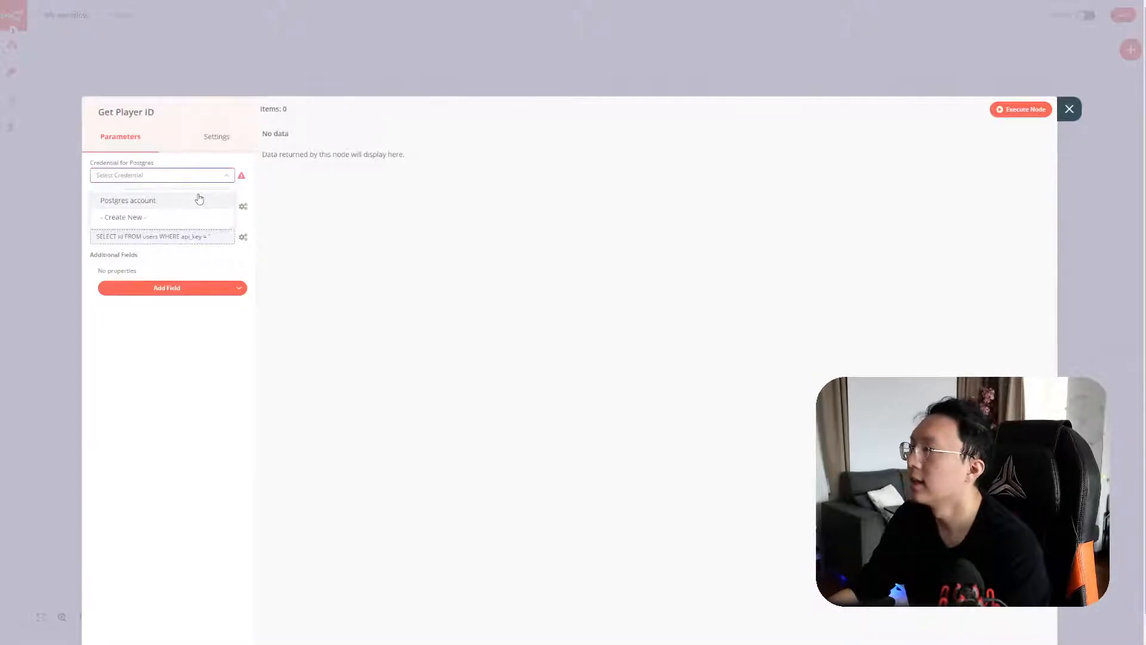
left_click(200, 200)
left_click(242, 177)
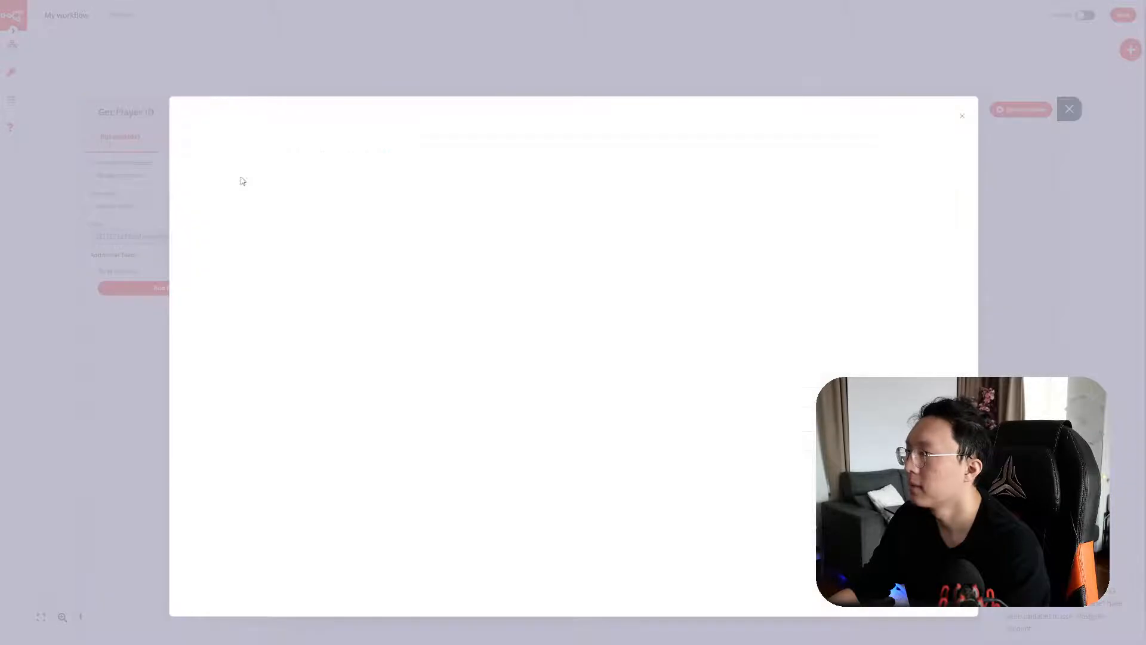
left_click(236, 117)
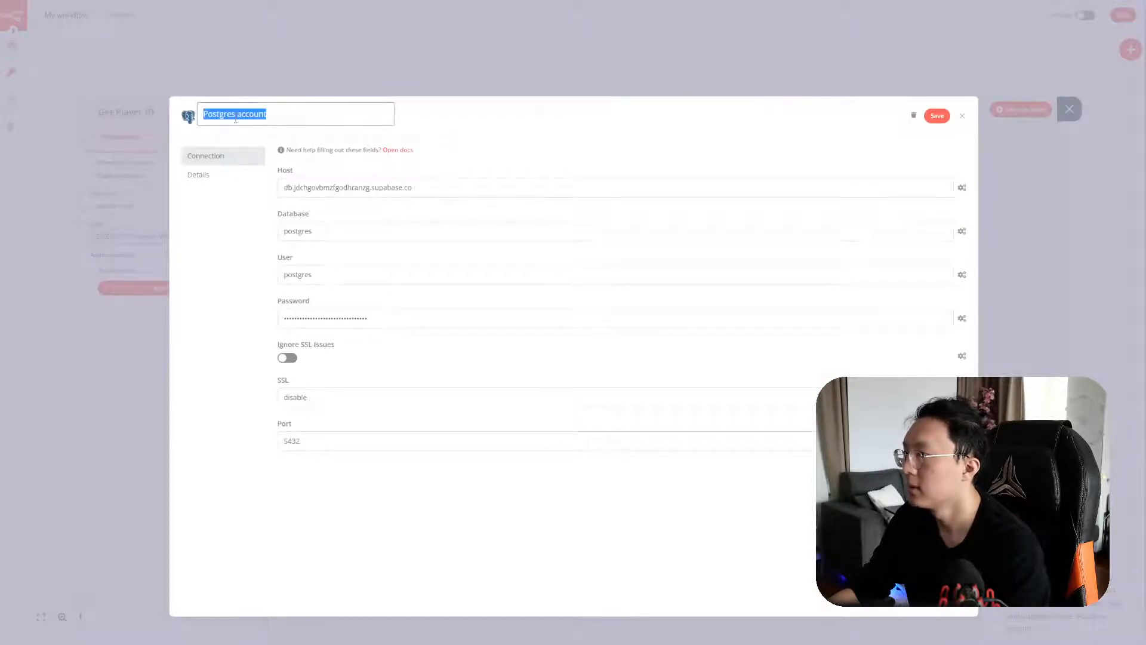
type("Co-x3 Family")
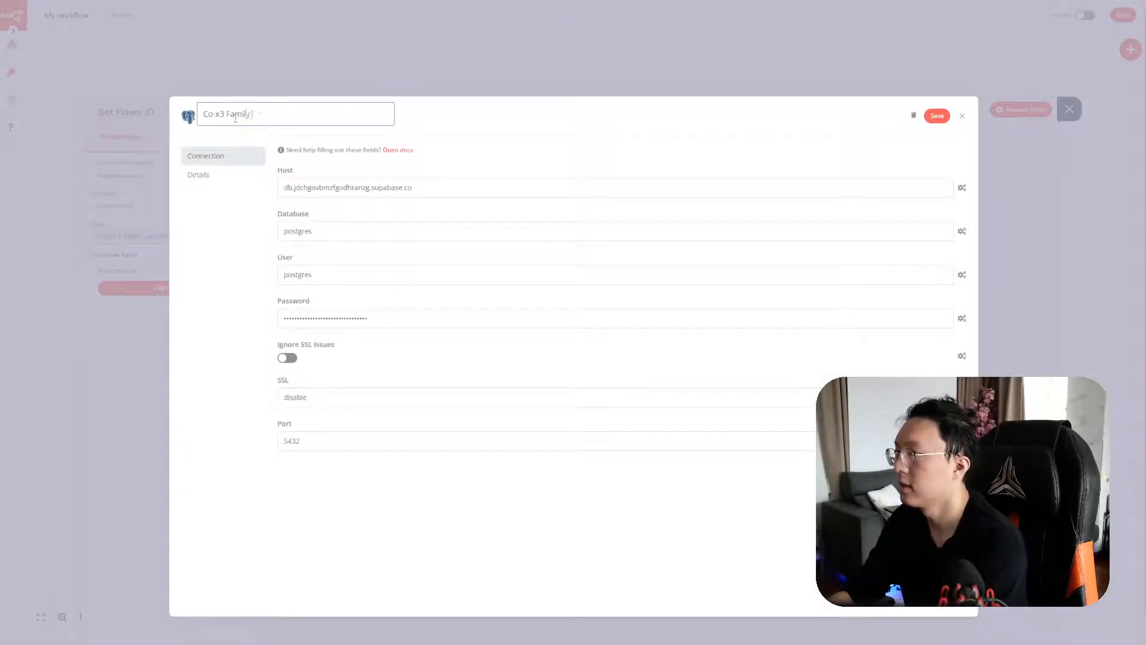
type(" Connection - Supabase")
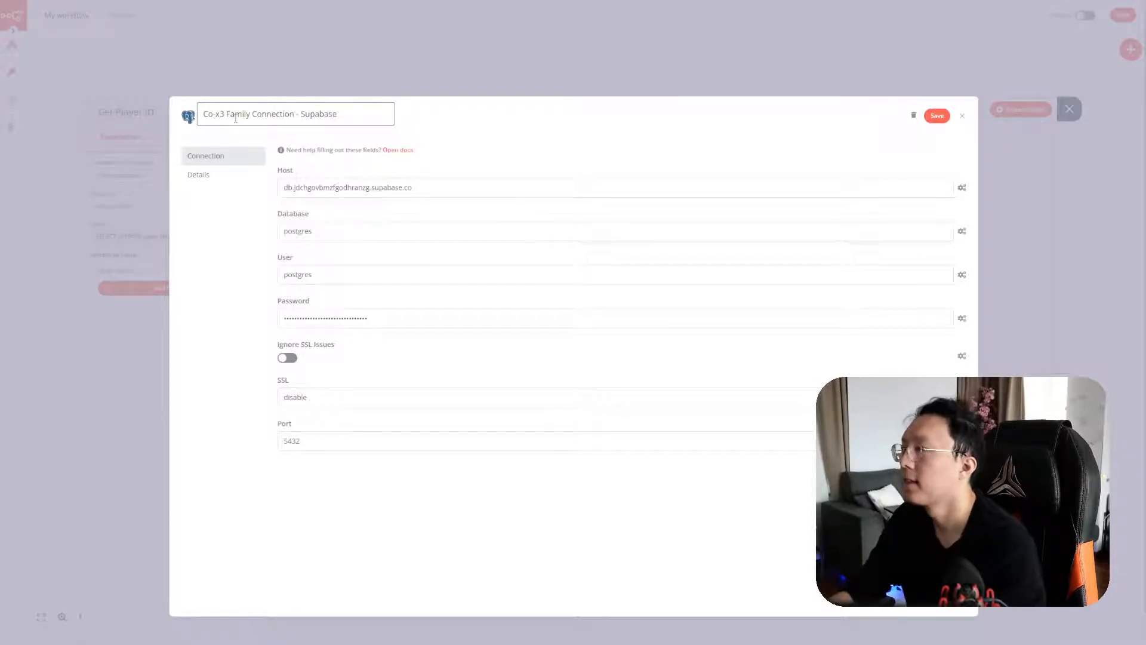
left_click(490, 111)
left_click(935, 117)
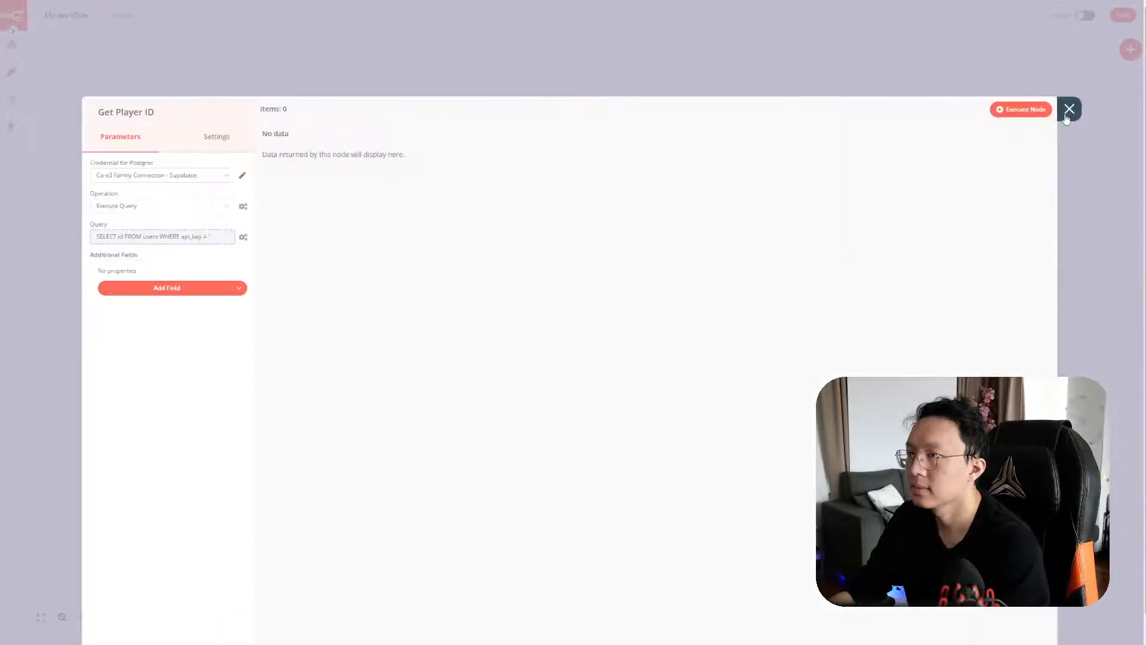
Review the Update Database, Delete Duplicates, POST webhook and Get Player ID node settings
left_click(1068, 114)
double_click(595, 246)
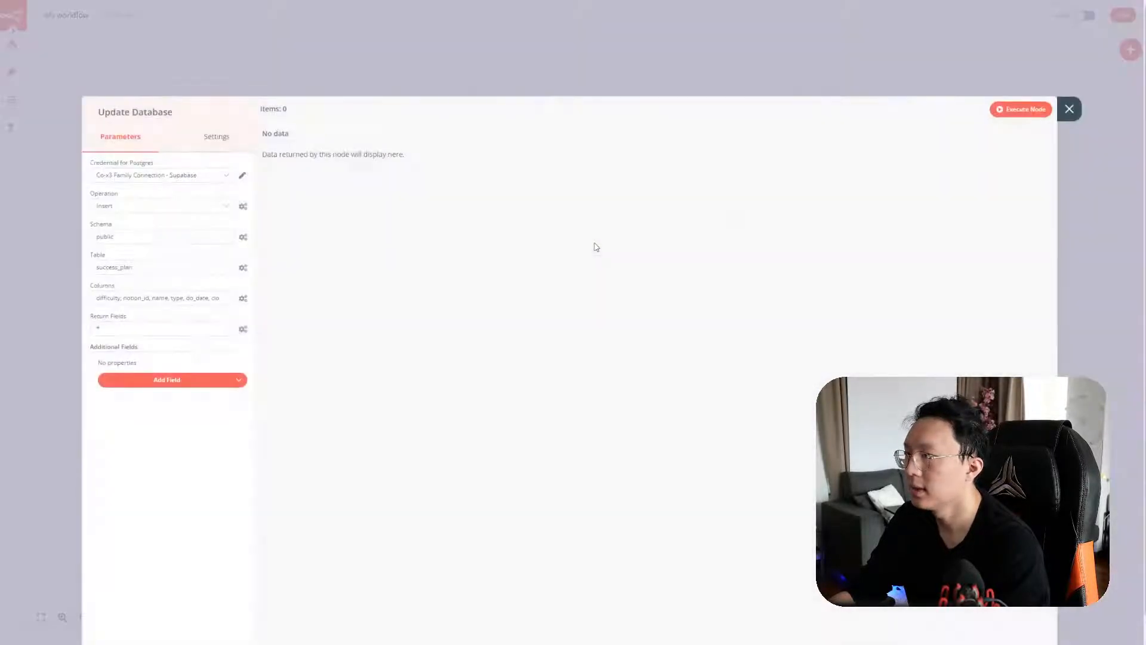
left_click(1069, 113)
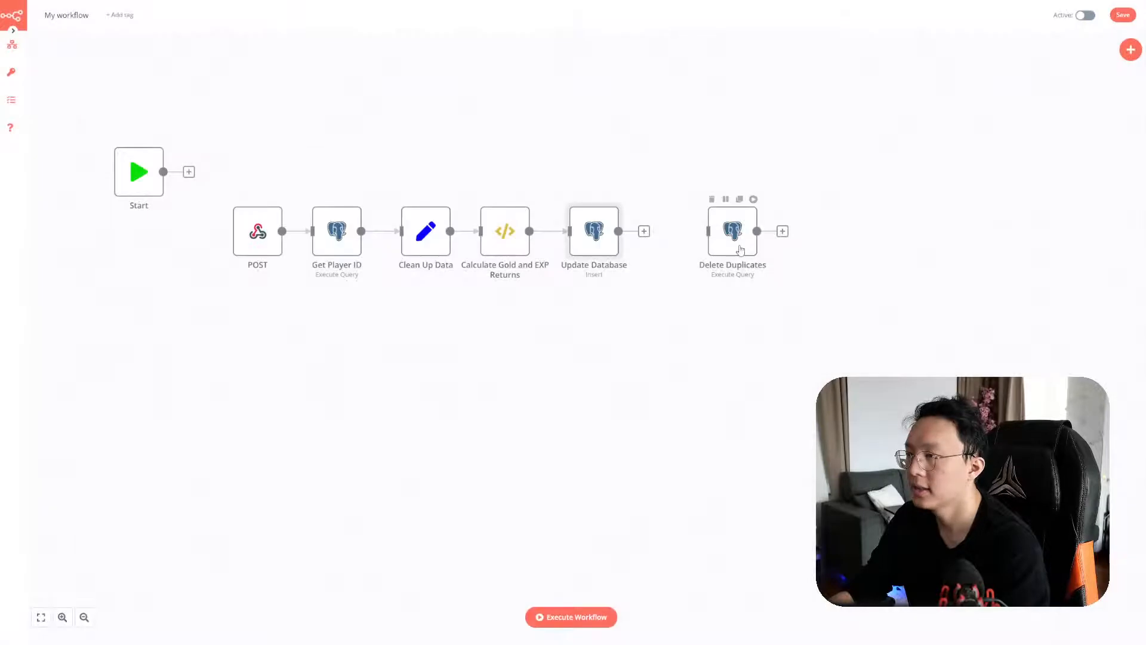
double_click(739, 245)
left_click(1063, 117)
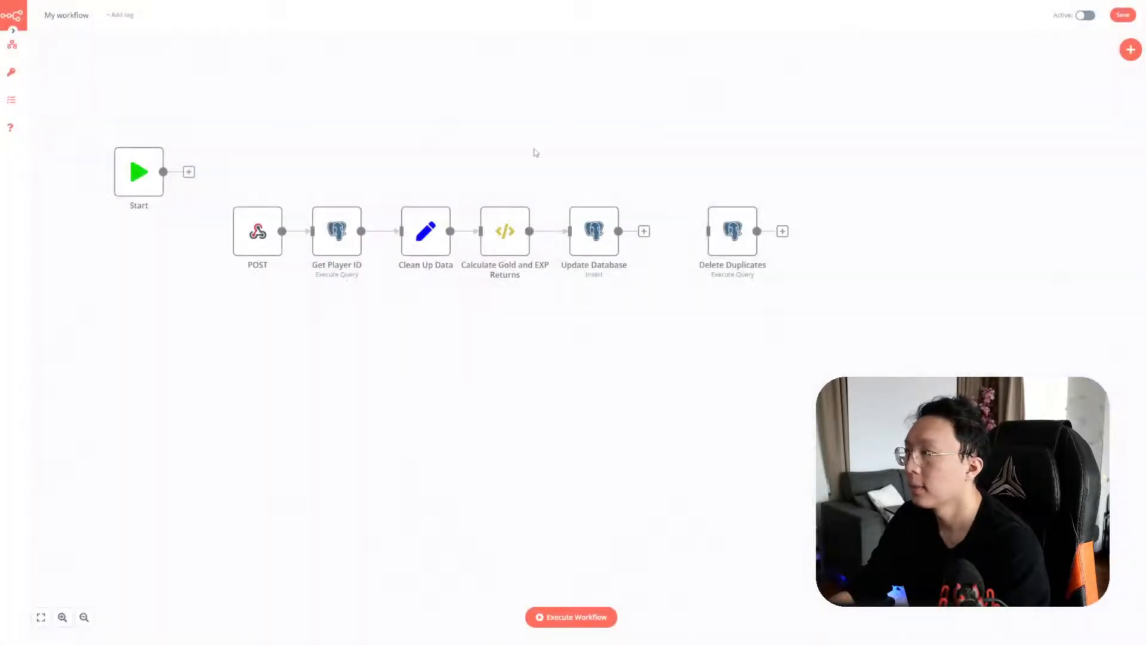
double_click(248, 237)
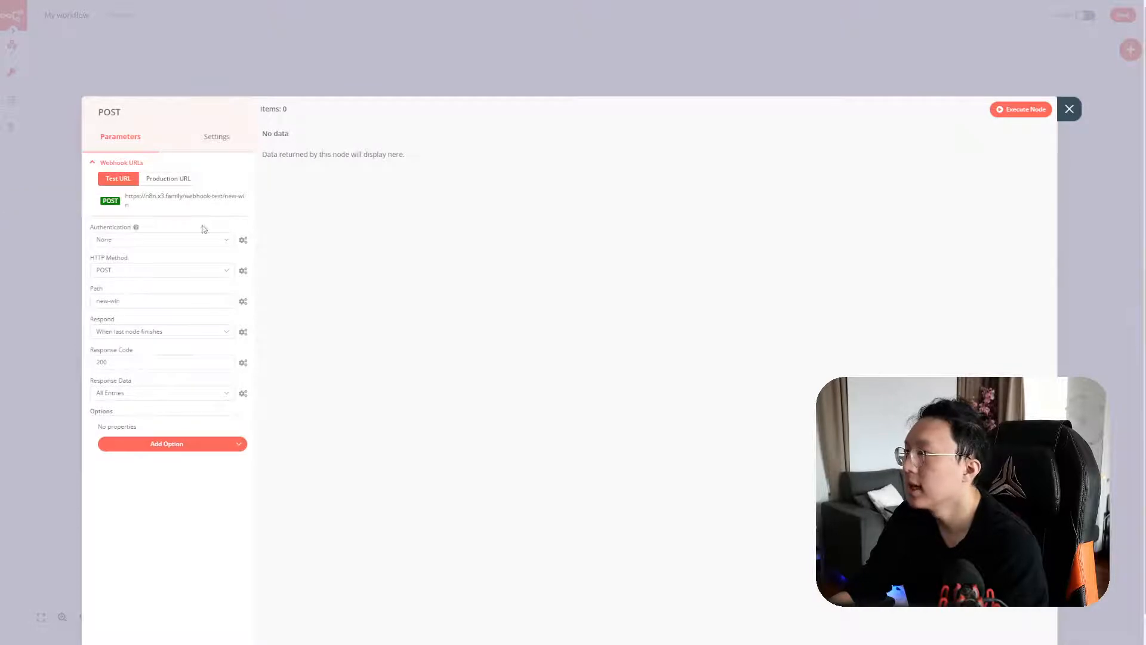
left_click(1062, 117)
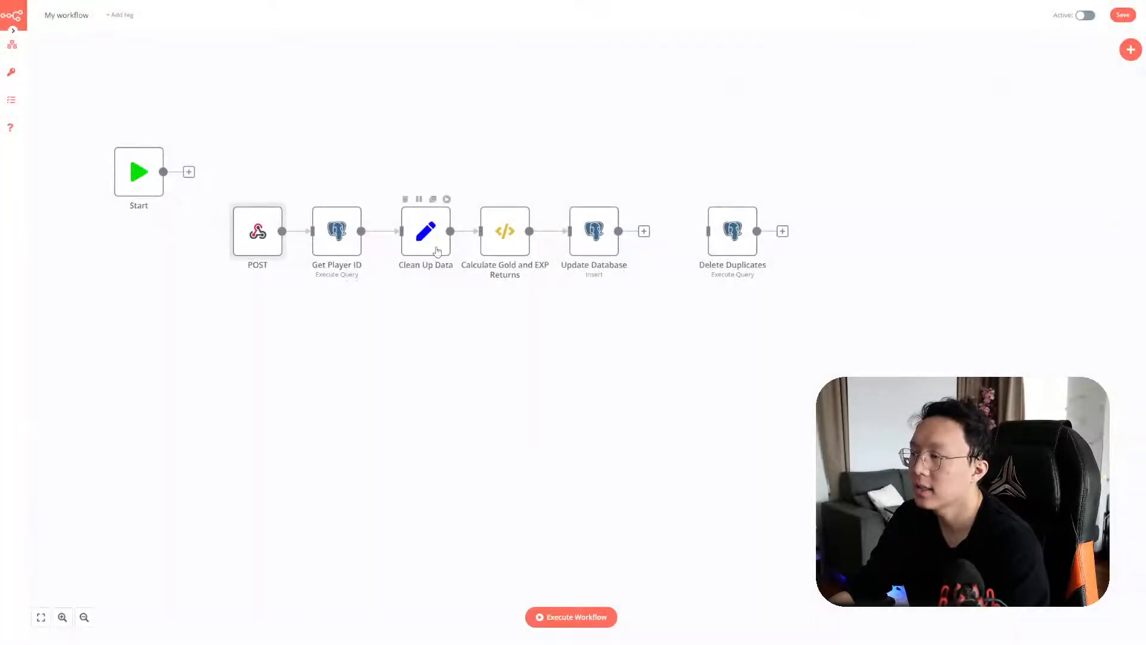
double_click(328, 248)
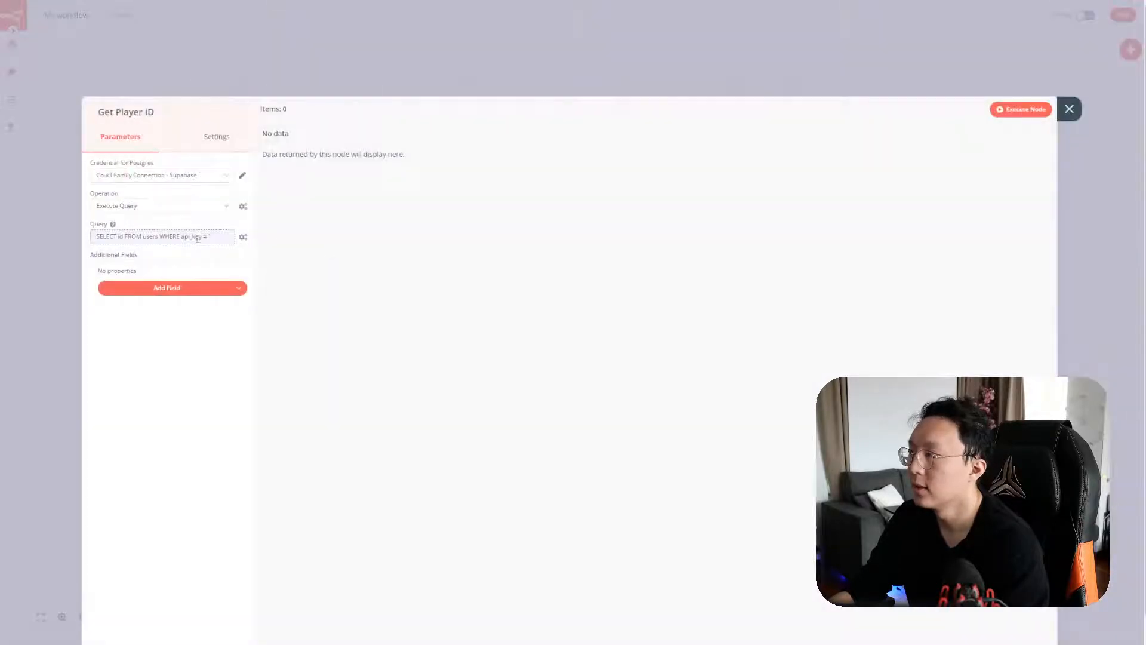
left_click(1068, 108)
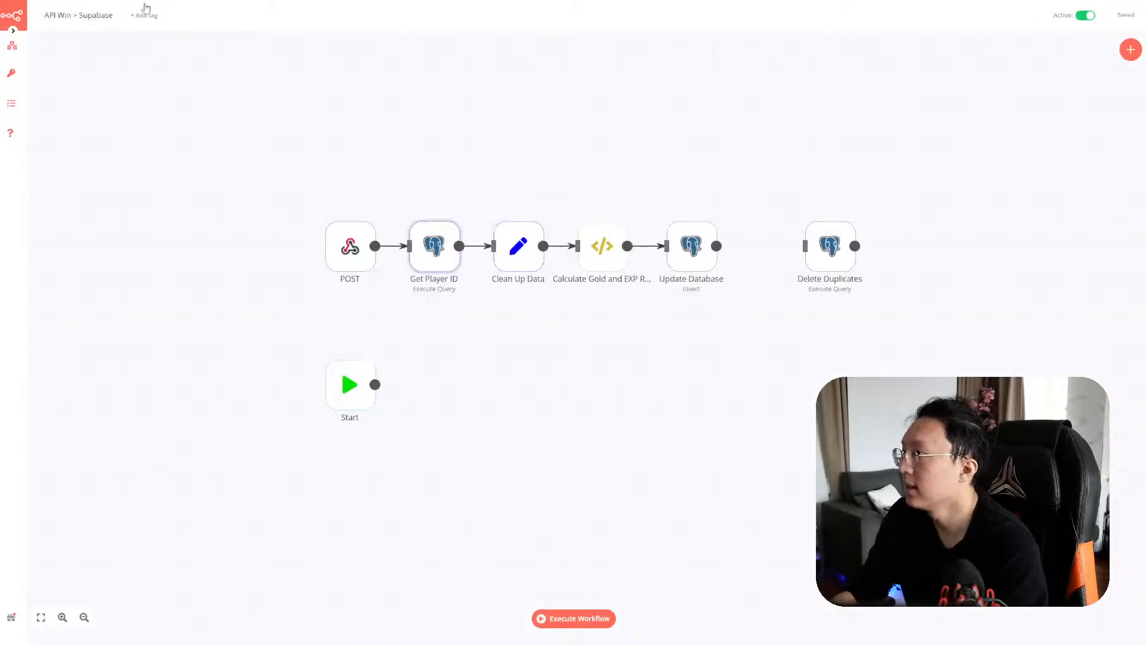
Confirm the workflow name and copy the POST webhook's test URL
left_click(92, 18)
key("ctrl+a")
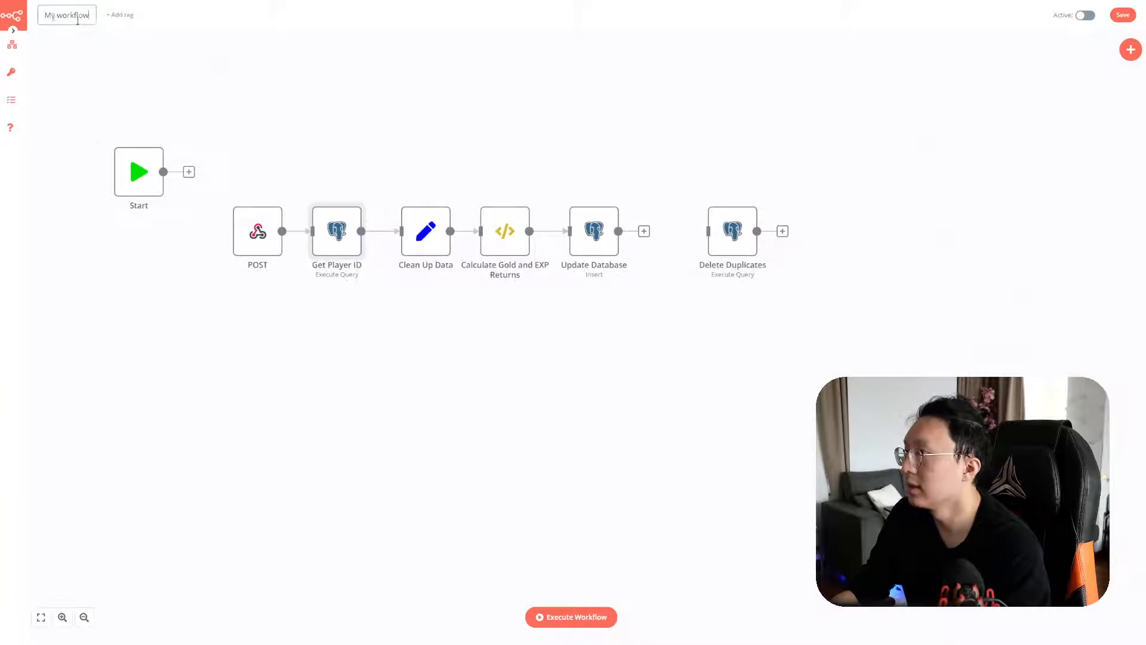
key("Return")
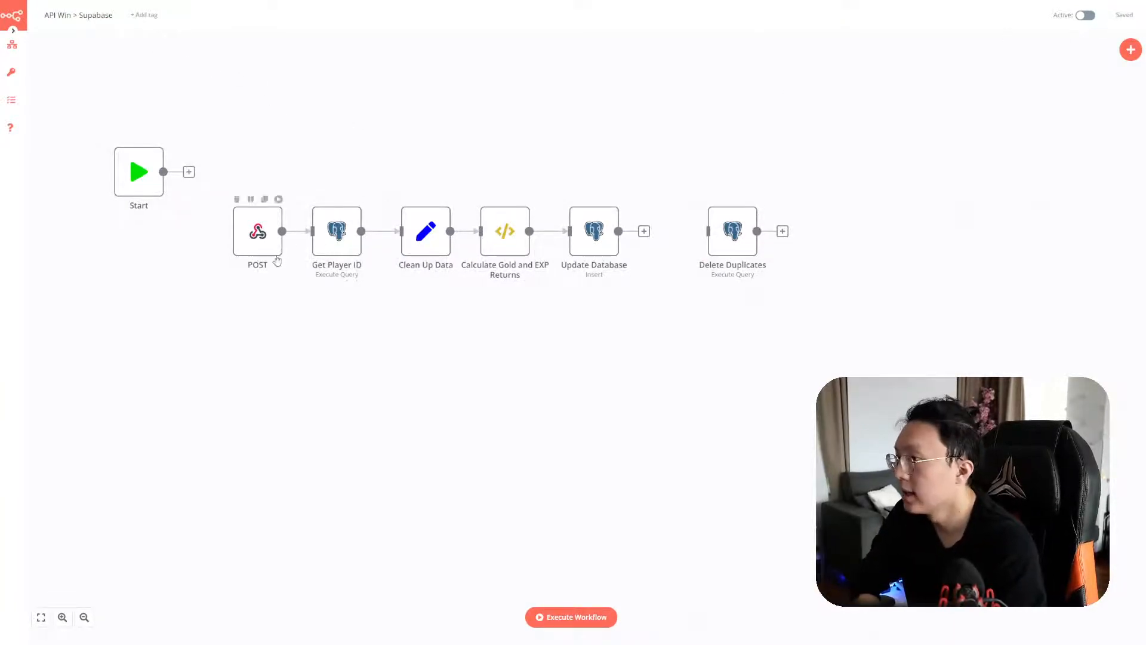
double_click(258, 233)
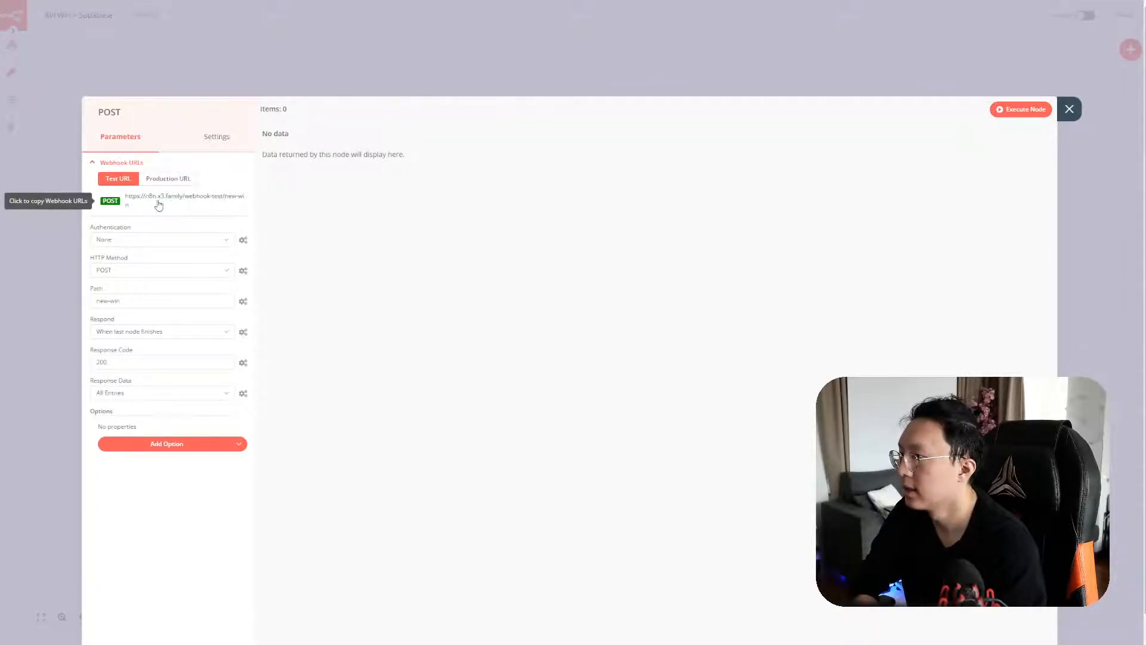
left_click(218, 202)
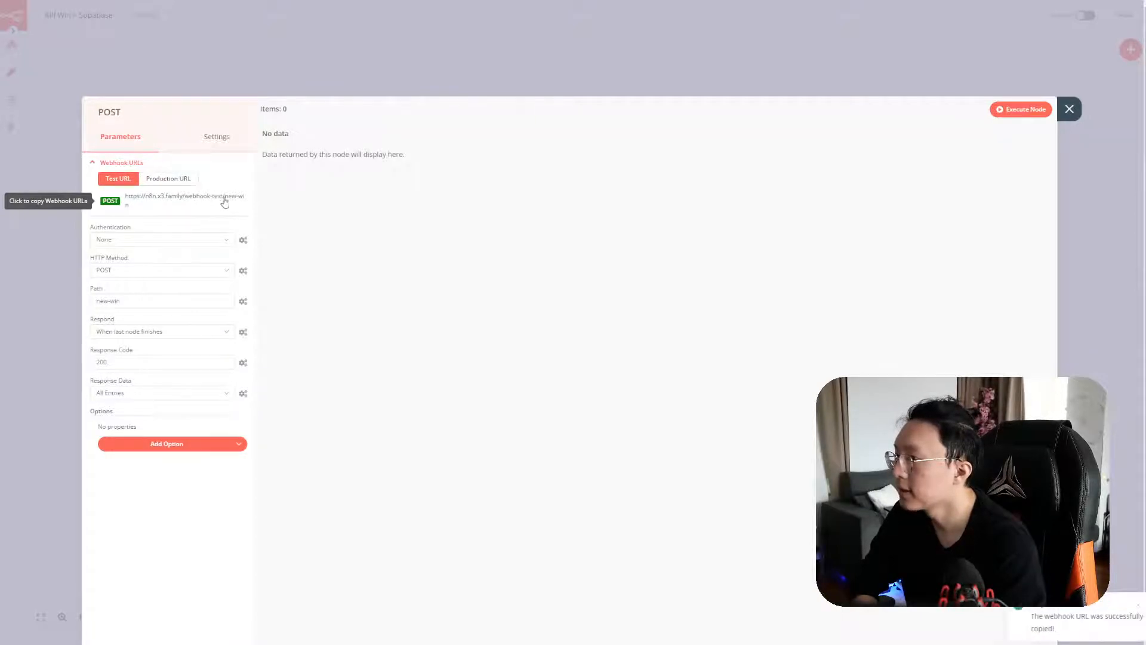
left_click(1076, 116)
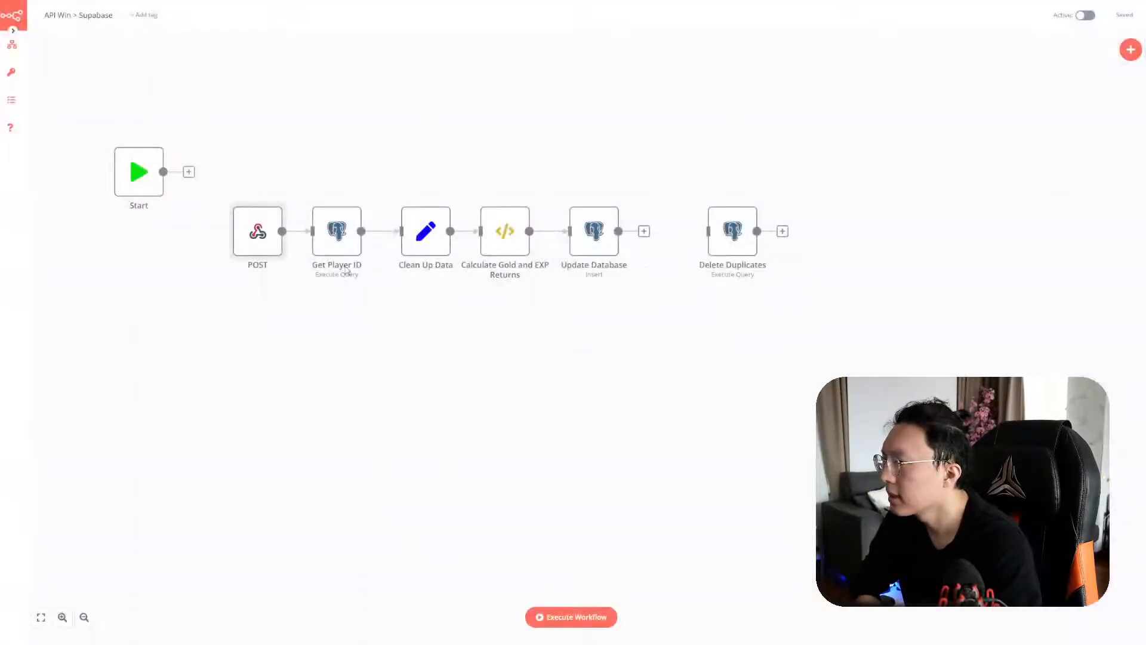
Recheck the Get Player ID and POST webhook settings, then return to the canvas
double_click(335, 230)
left_click(1069, 109)
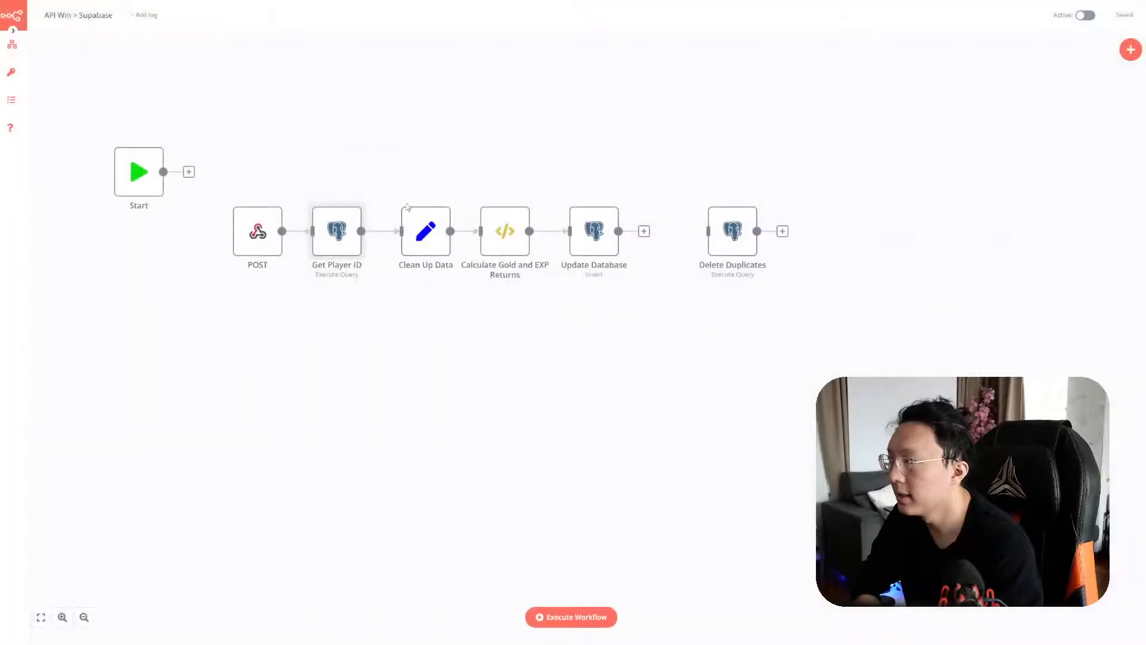
double_click(266, 237)
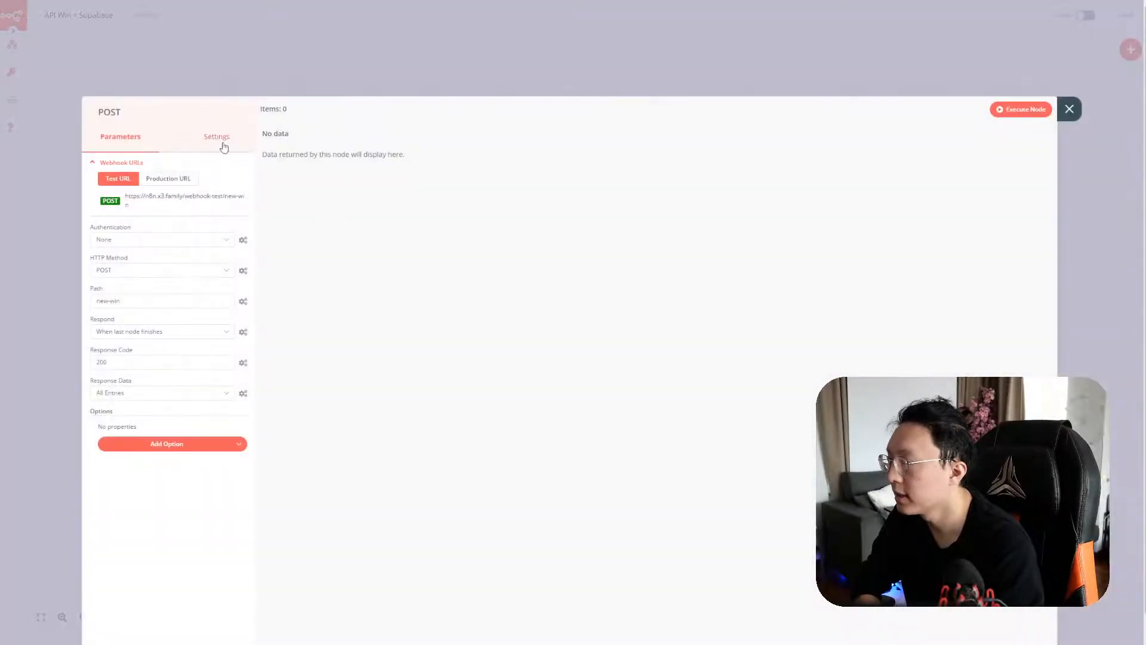
left_click(224, 147)
left_click(120, 136)
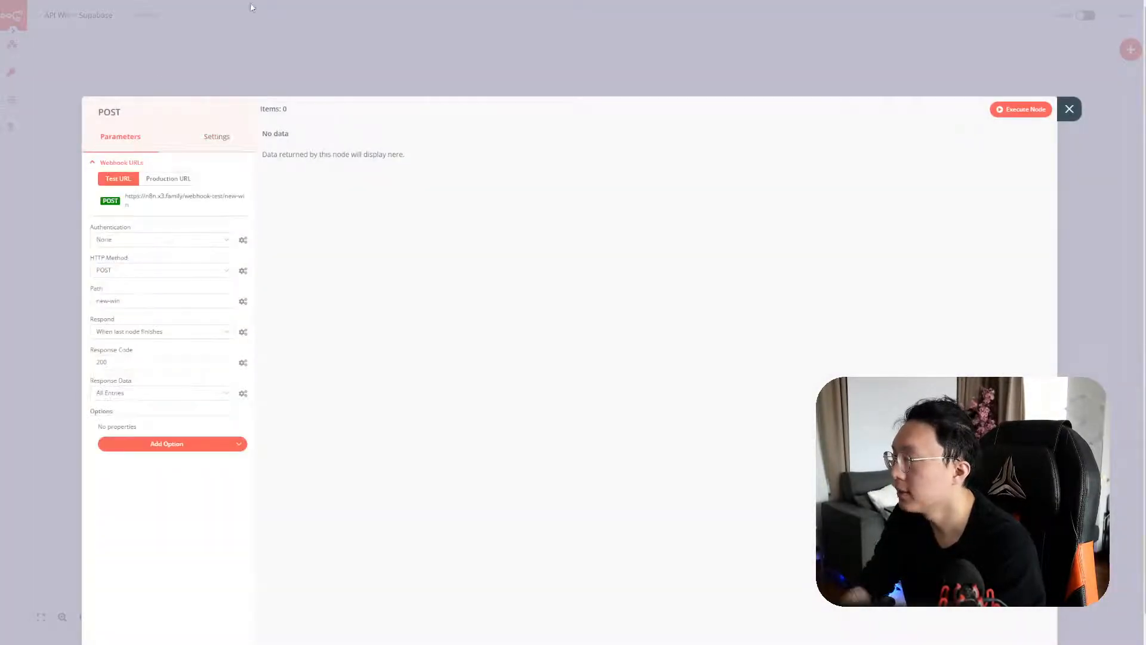
key("alt+Tab")
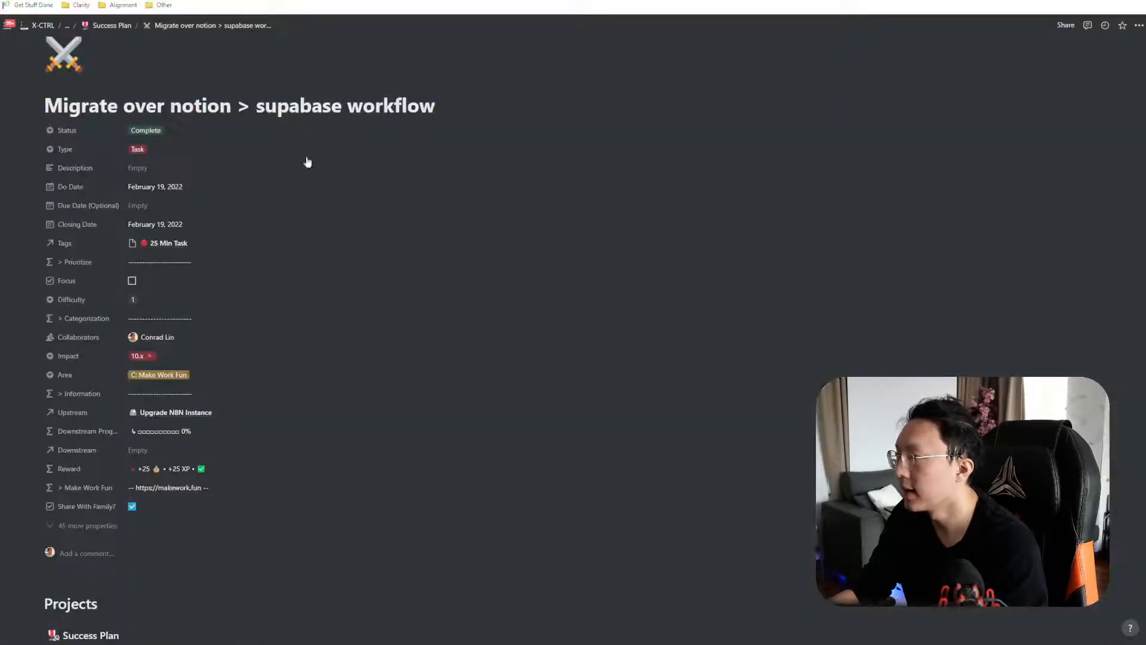
key("alt+Tab")
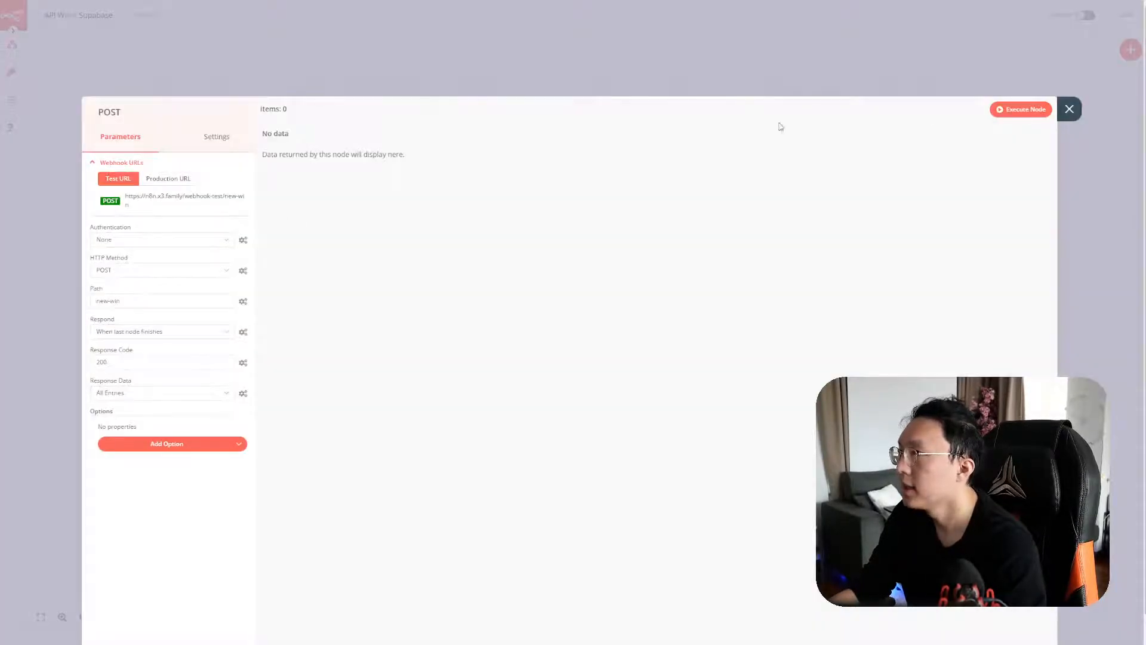
left_click(1069, 108)
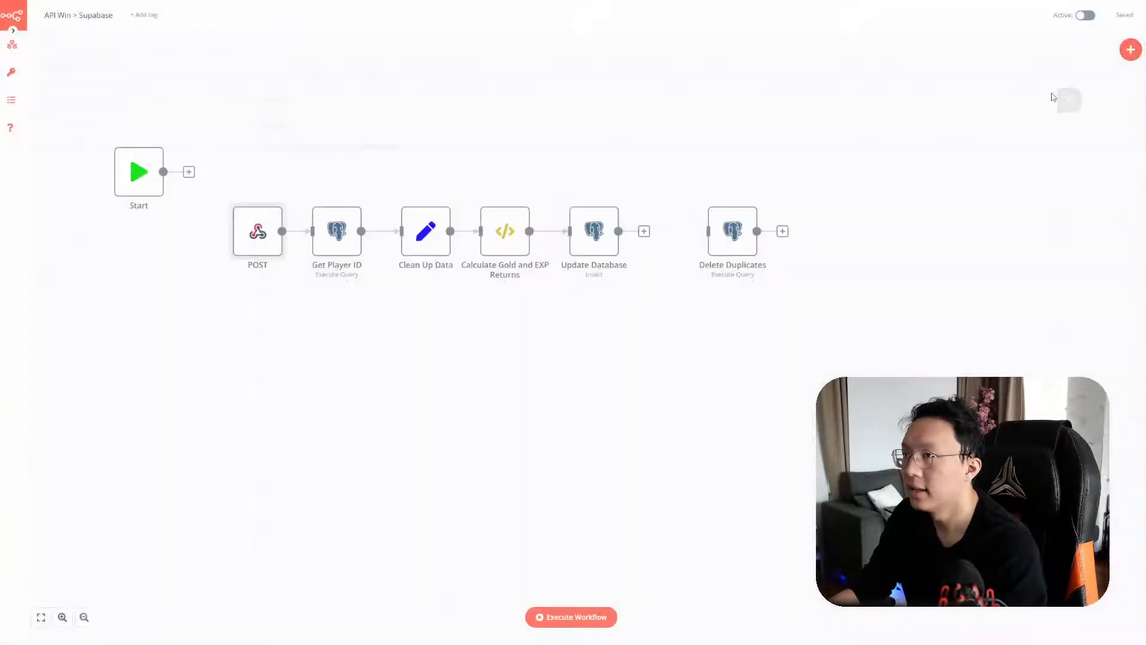
Move the six nodes after Start up level with it and save API Win > Supabase
left_click(12, 101)
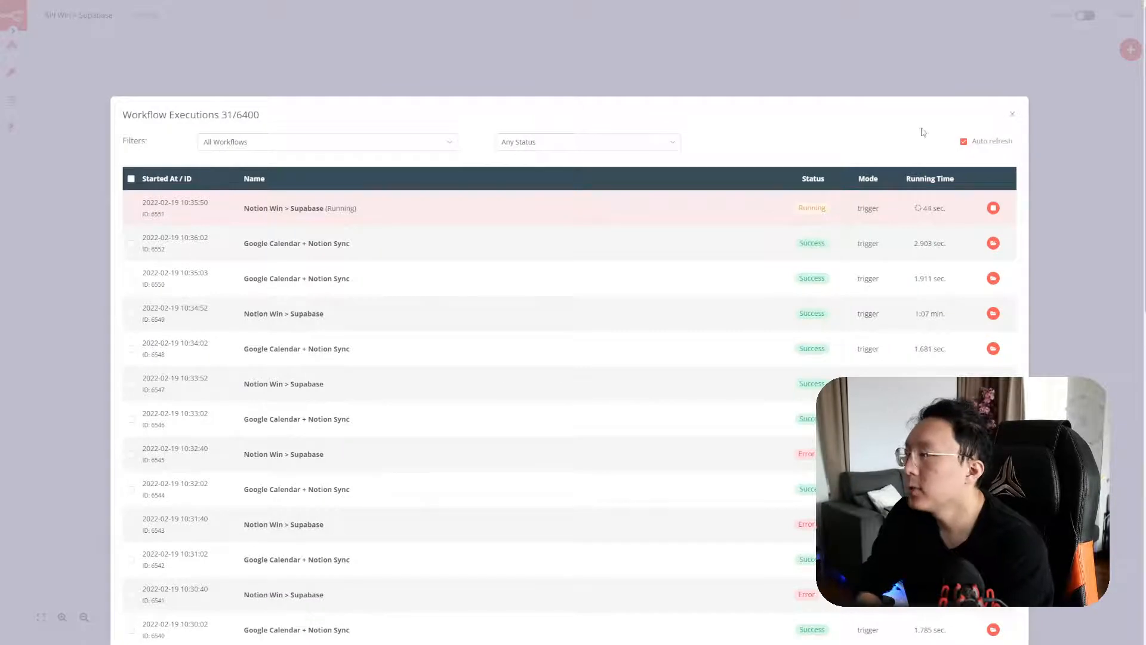
left_click(1012, 114)
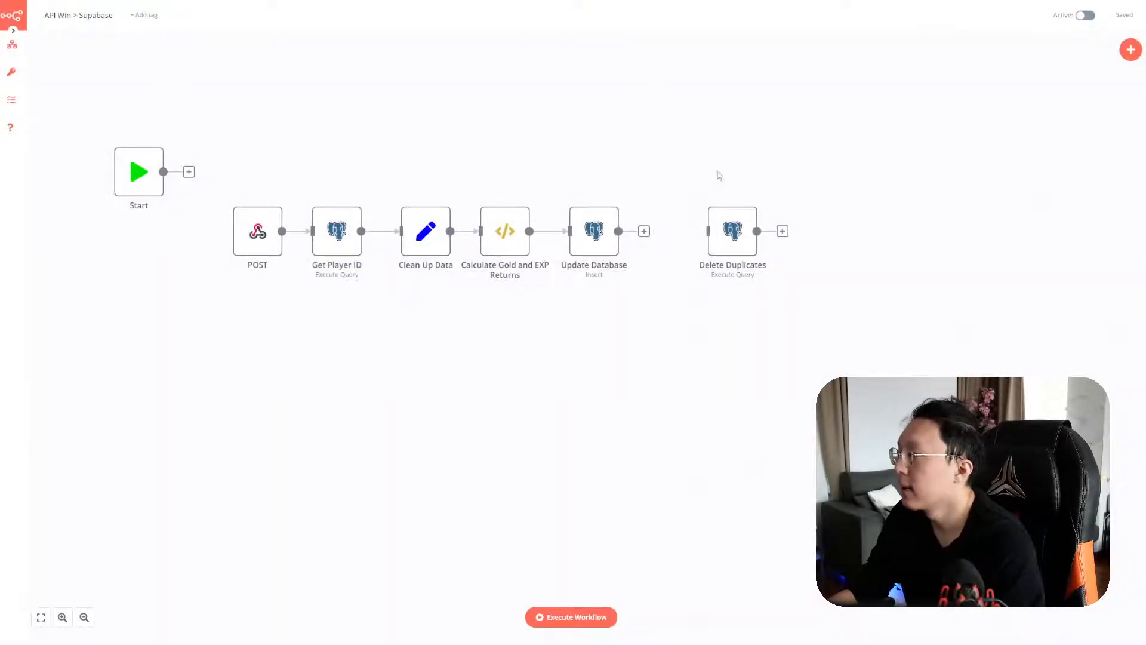
left_click_drag(791, 309, 221, 164)
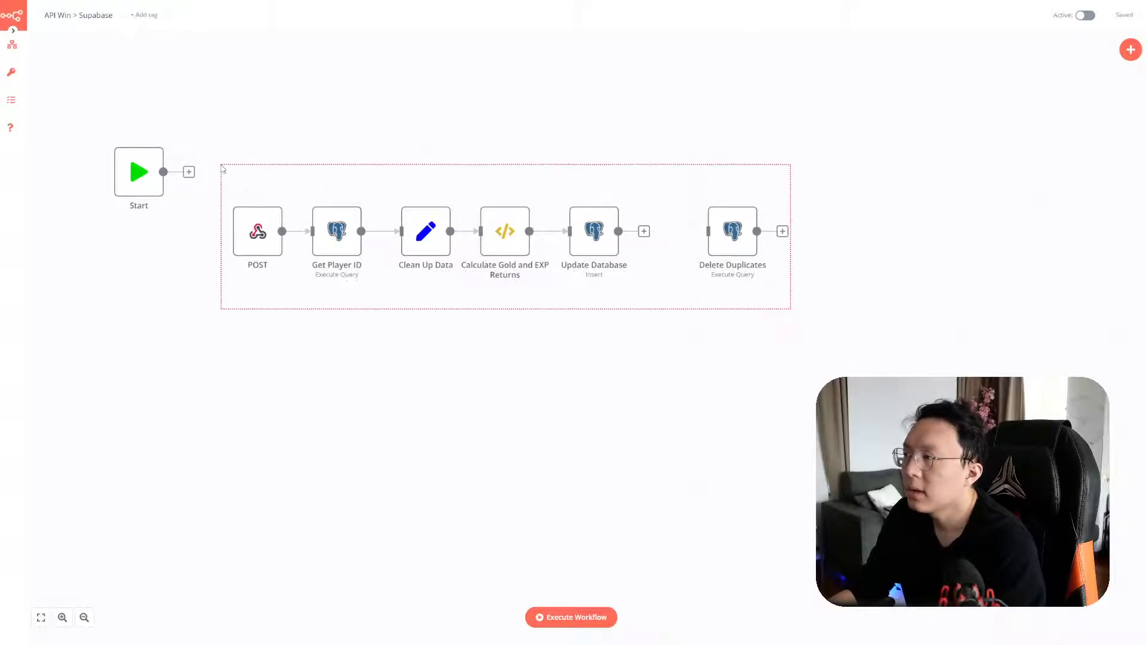
left_click_drag(251, 240, 250, 181)
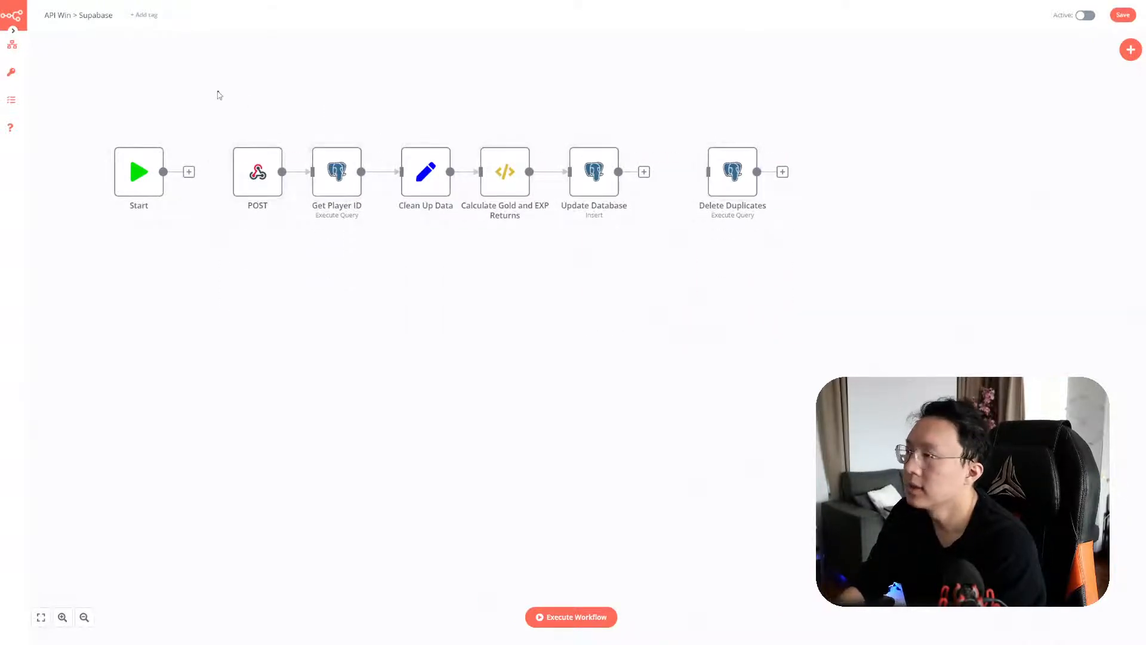
left_click(1123, 15)
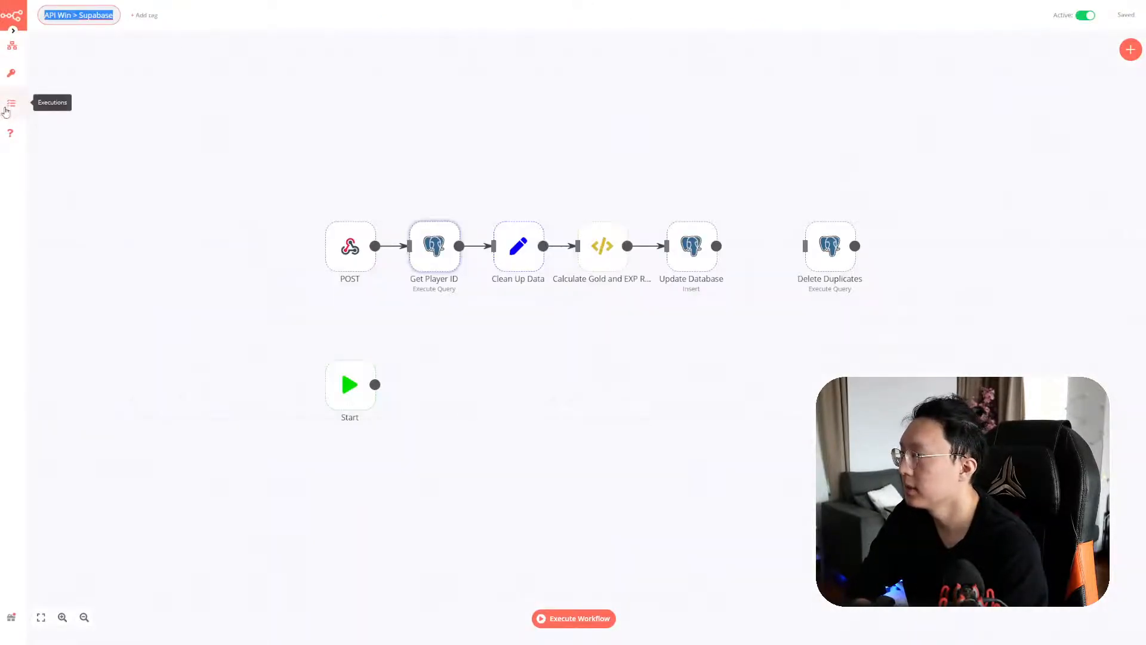
left_click(11, 104)
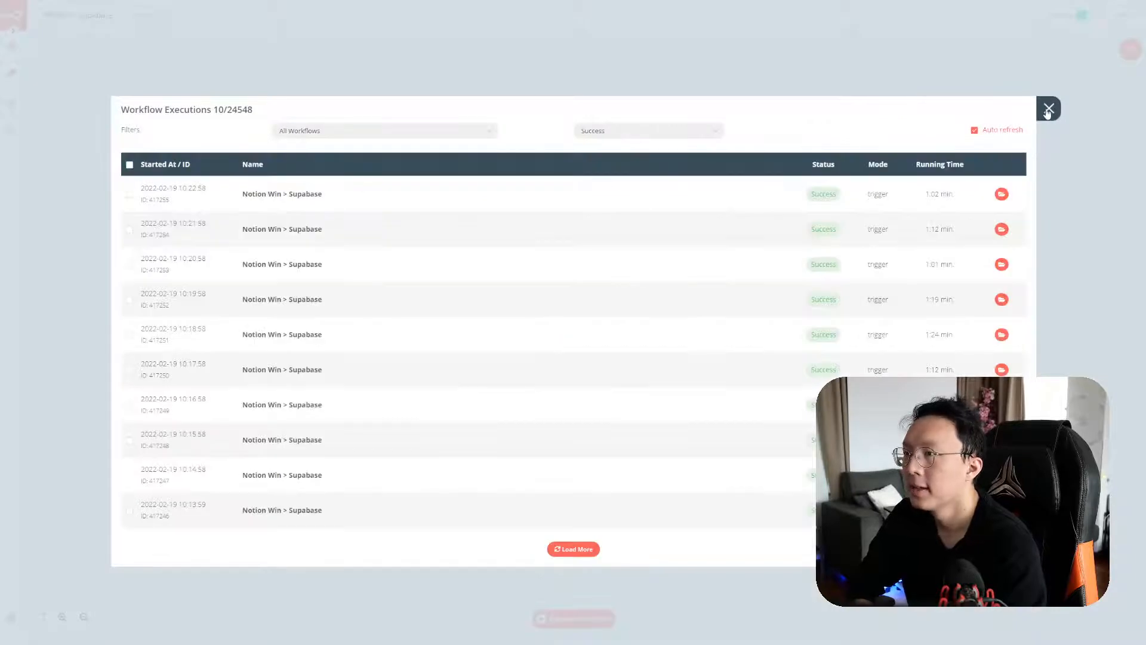
left_click(1048, 111)
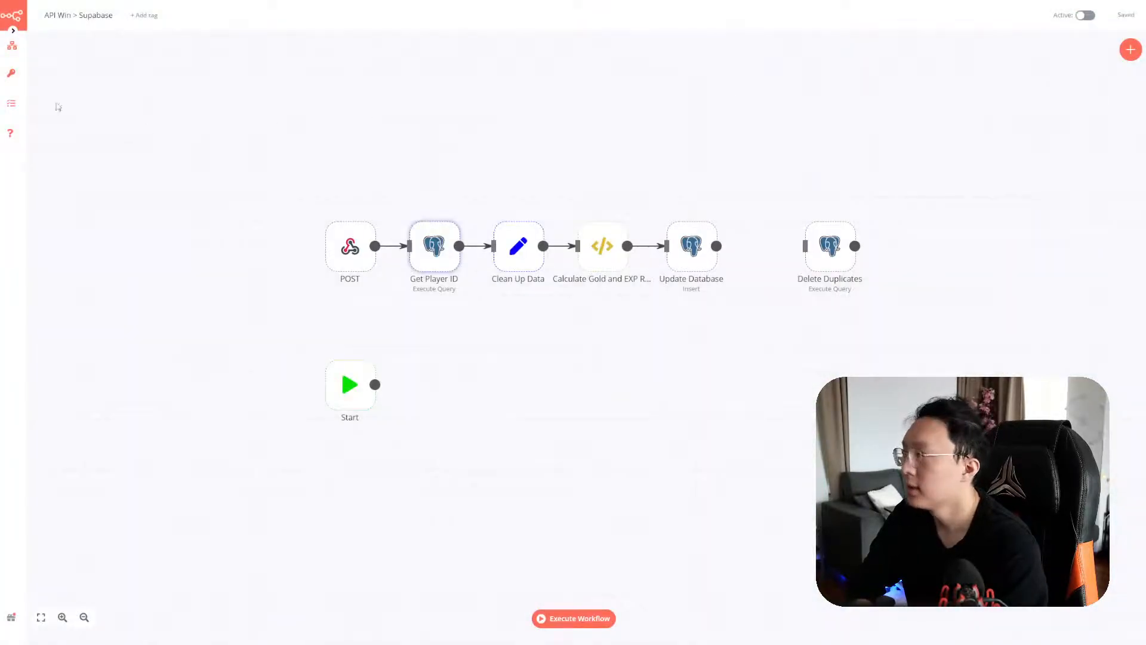
Copy the seven Weekly Update Webflow Events Date nodes into a new blank workflow
mouse_move(12, 46)
left_click(54, 59)
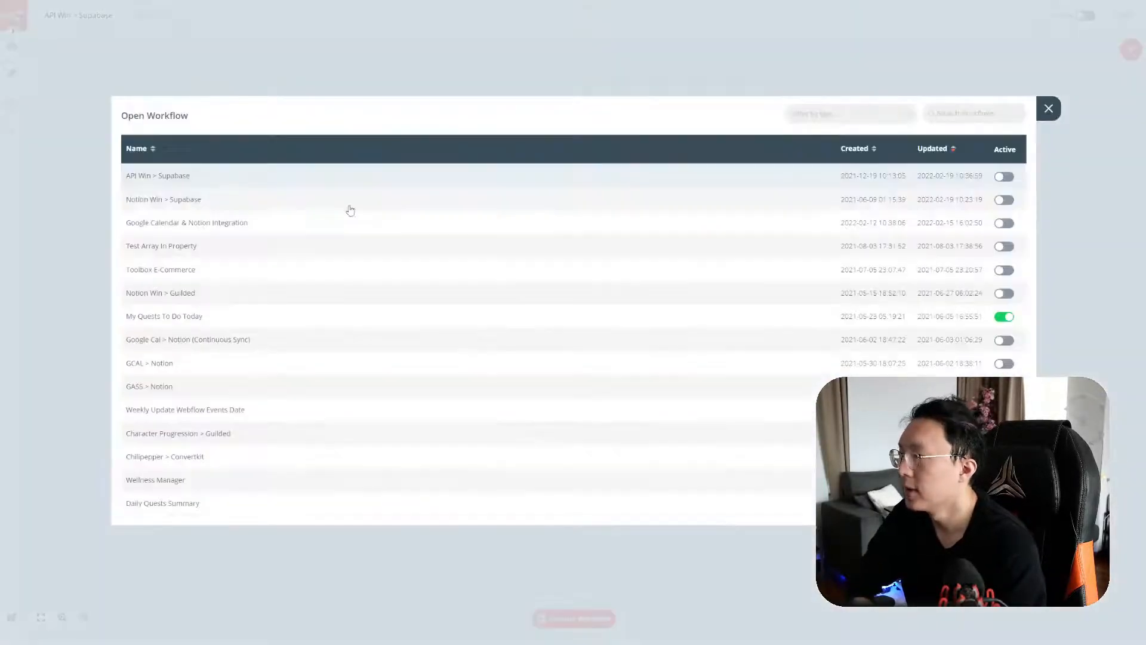
left_click(266, 418)
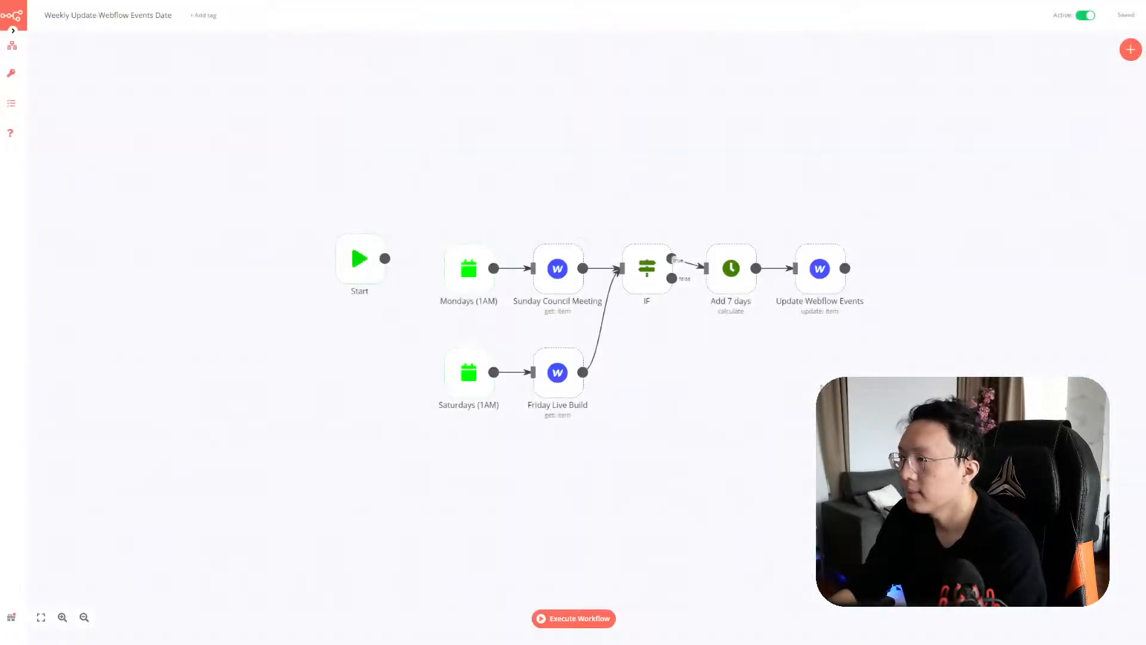
left_click_drag(888, 436, 432, 208)
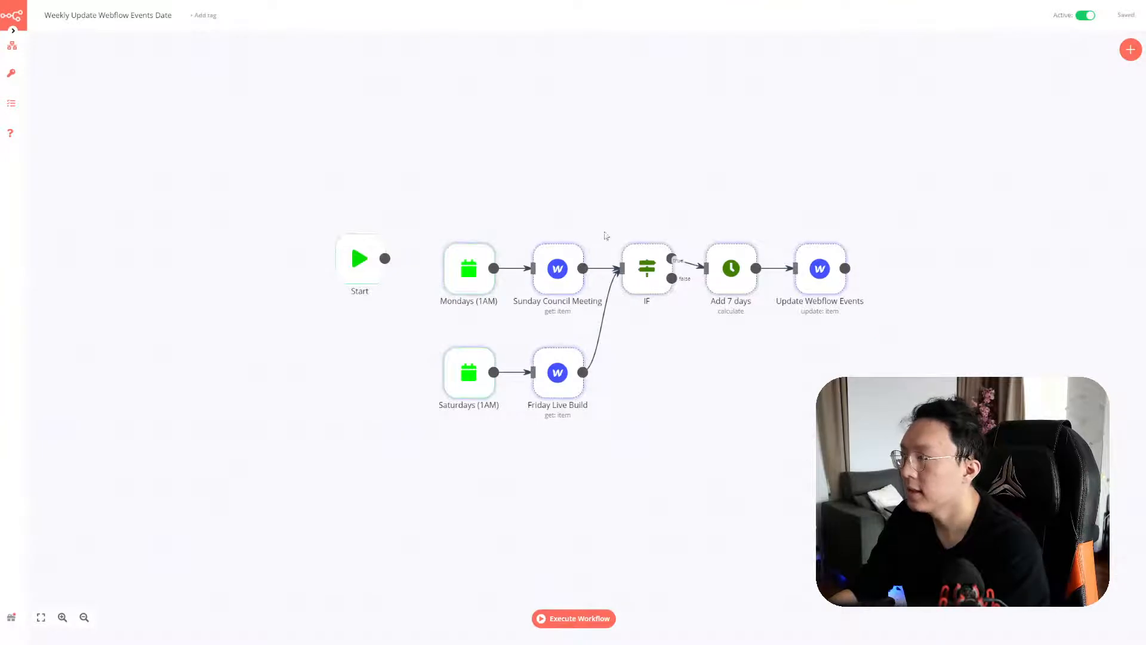
key("ctrl+Tab")
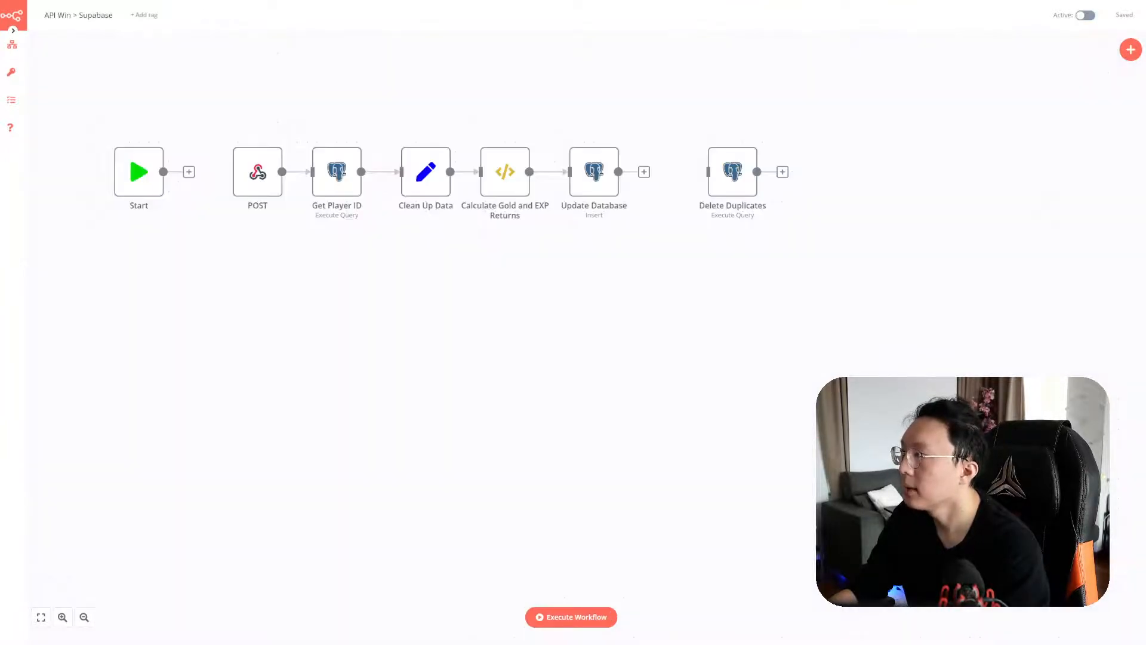
mouse_move(12, 44)
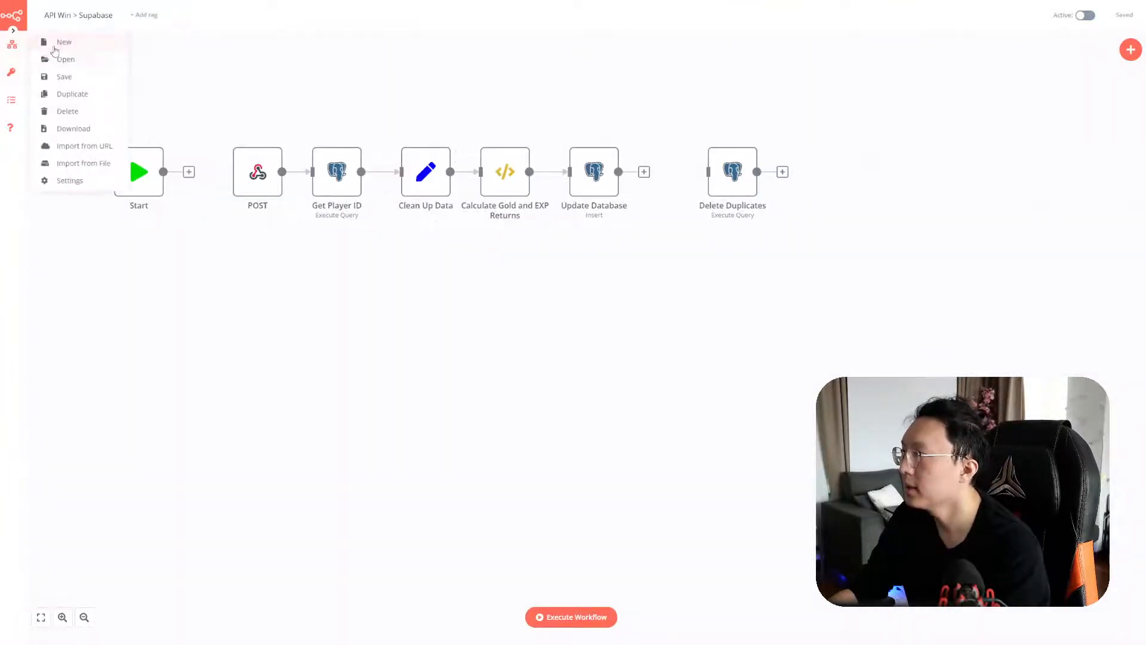
left_click(59, 42)
key("ctrl+v")
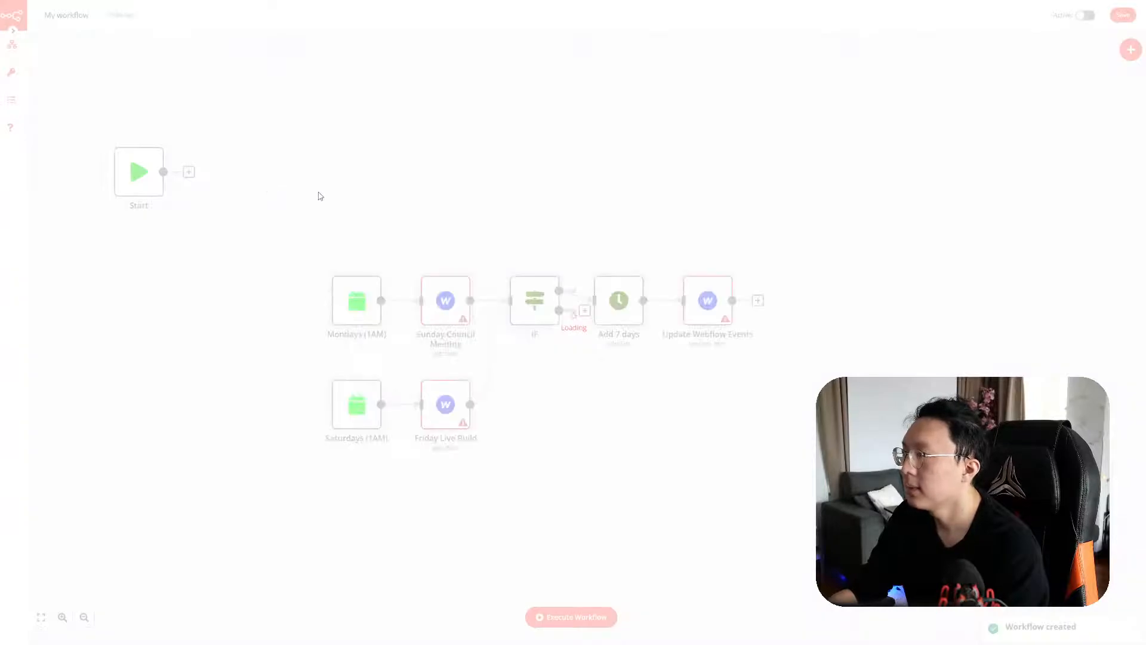
Name the new workflow 'Weekly Update Webflow Events Date', save it, and open a blank tab
key("ctrl+shift+Tab")
left_click(71, 16)
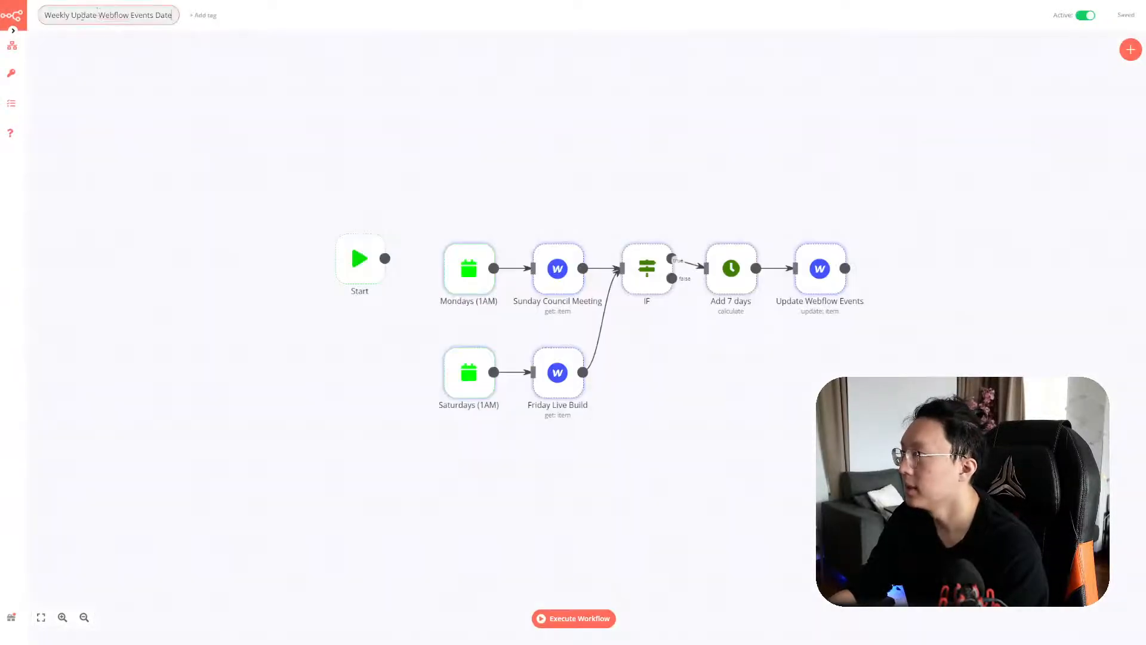
key("ctrl+a")
key("ctrl+c")
key("ctrl+Tab")
left_click(78, 15)
key("ctrl+a")
key("ctrl+v")
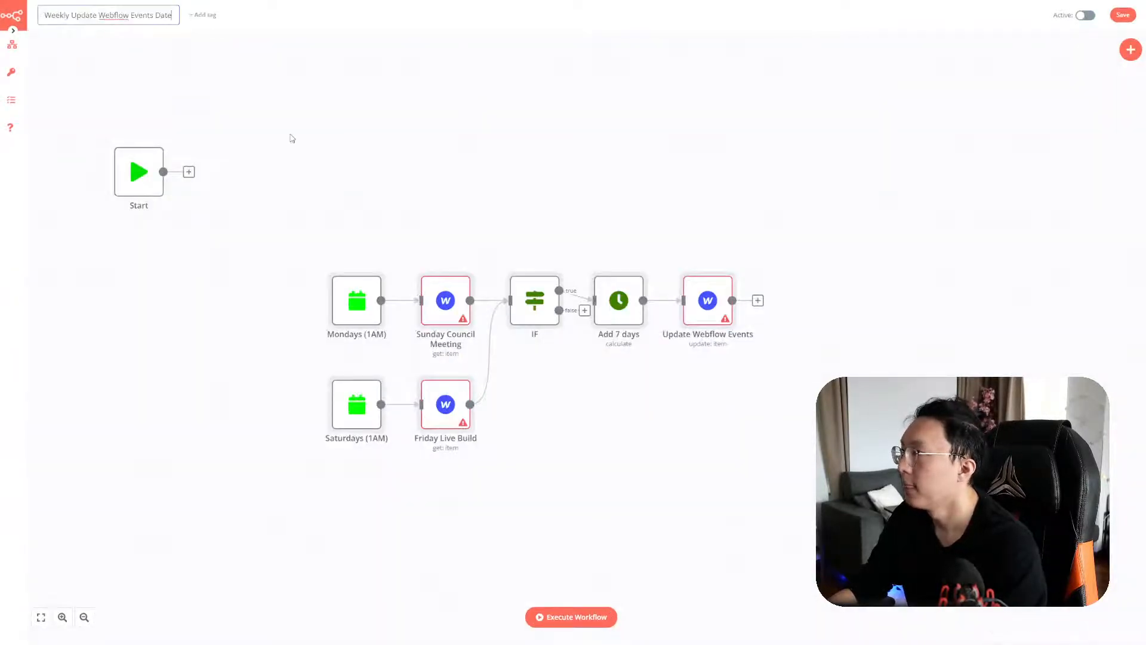
key("Return")
scroll(478, 257, "down", 1)
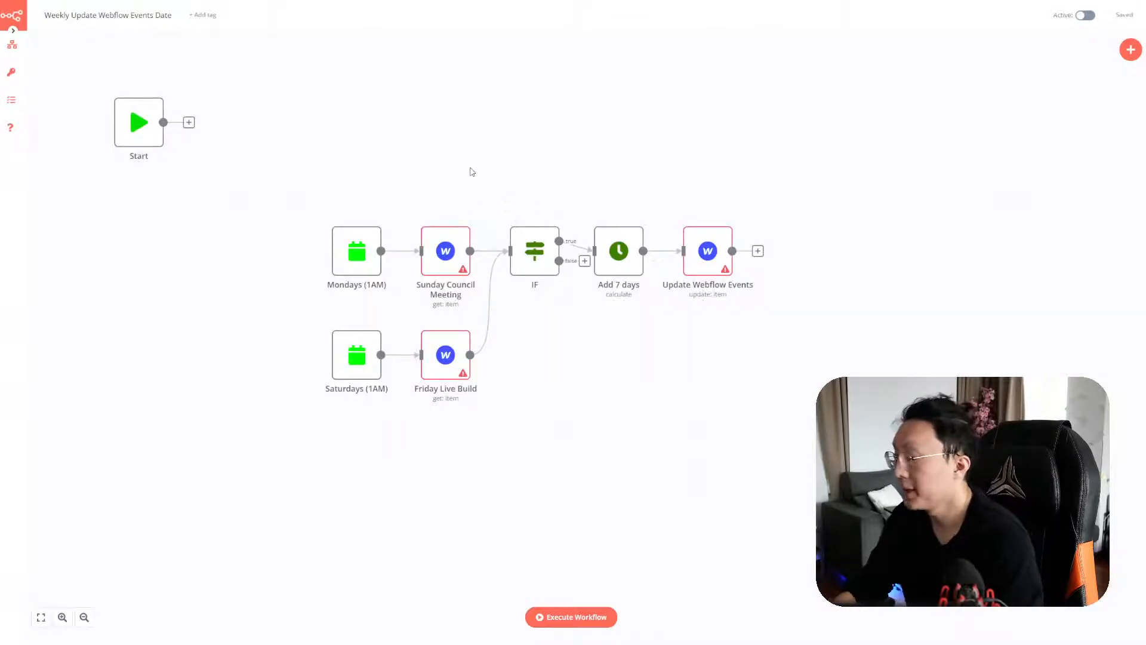
key("ctrl+t")
Go to join.community and look over its Events section
type("join.co")
type("mmunity")
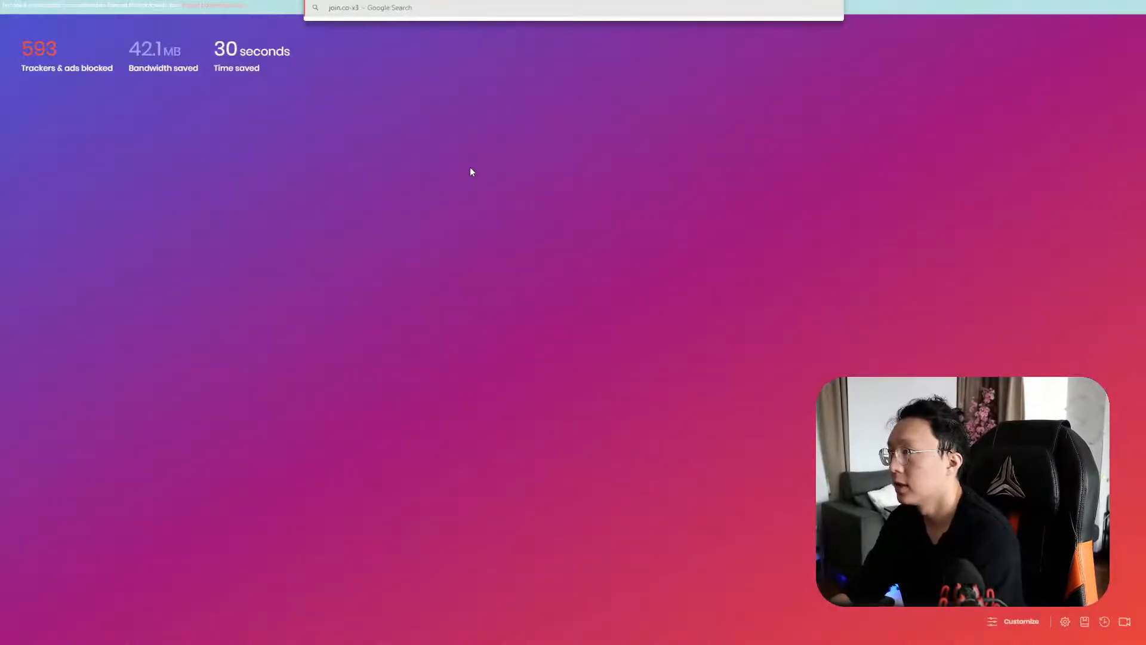
key("Return")
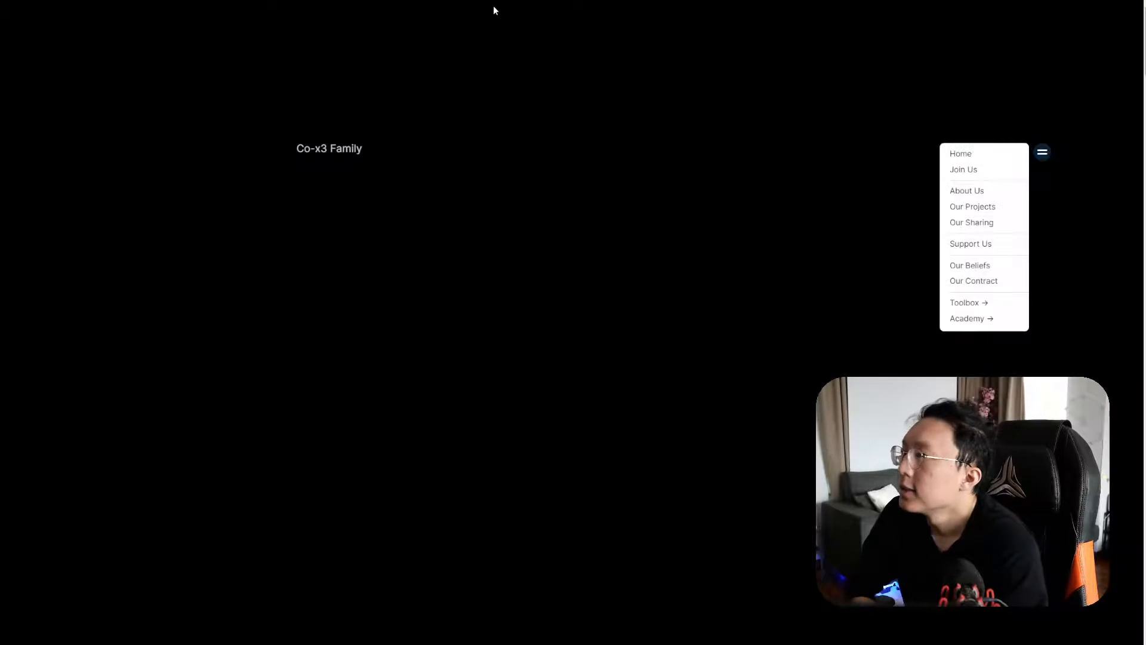
scroll(455, 218, "down", 15)
scroll(586, 204, "up", 15)
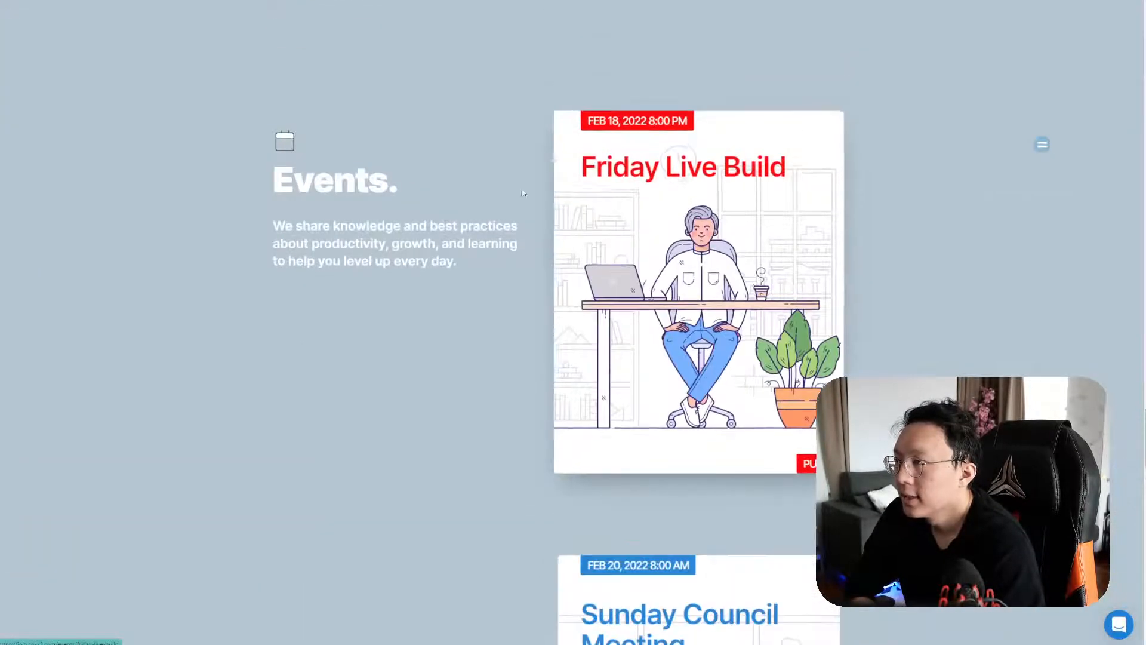
scroll(667, 433, "down", 3)
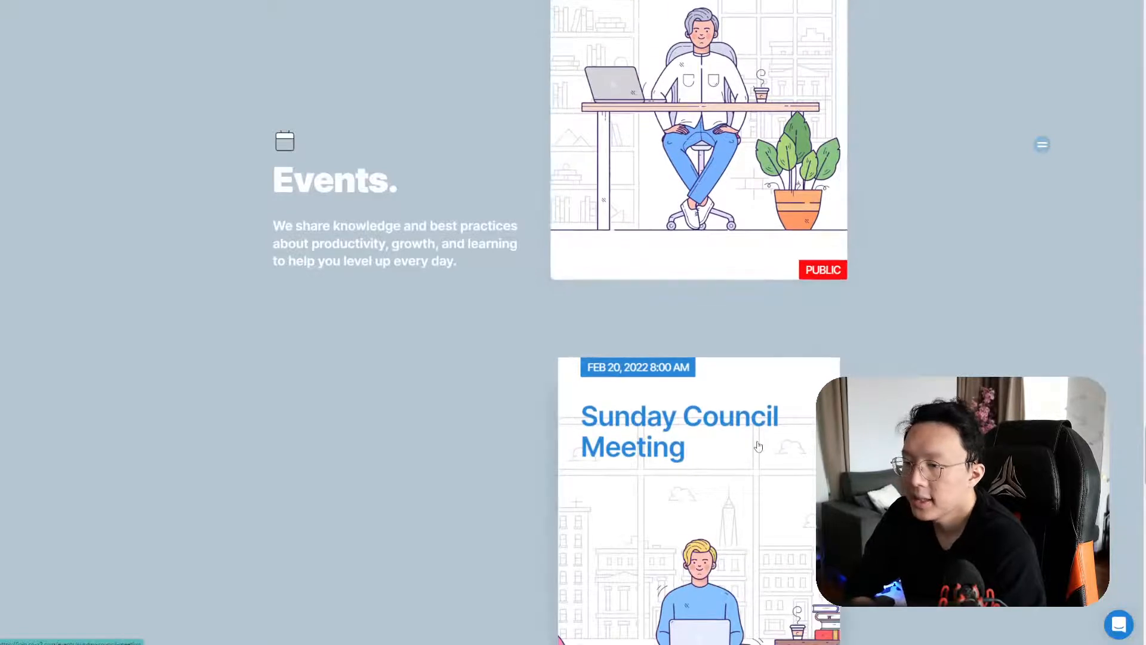
scroll(758, 445, "up", 2)
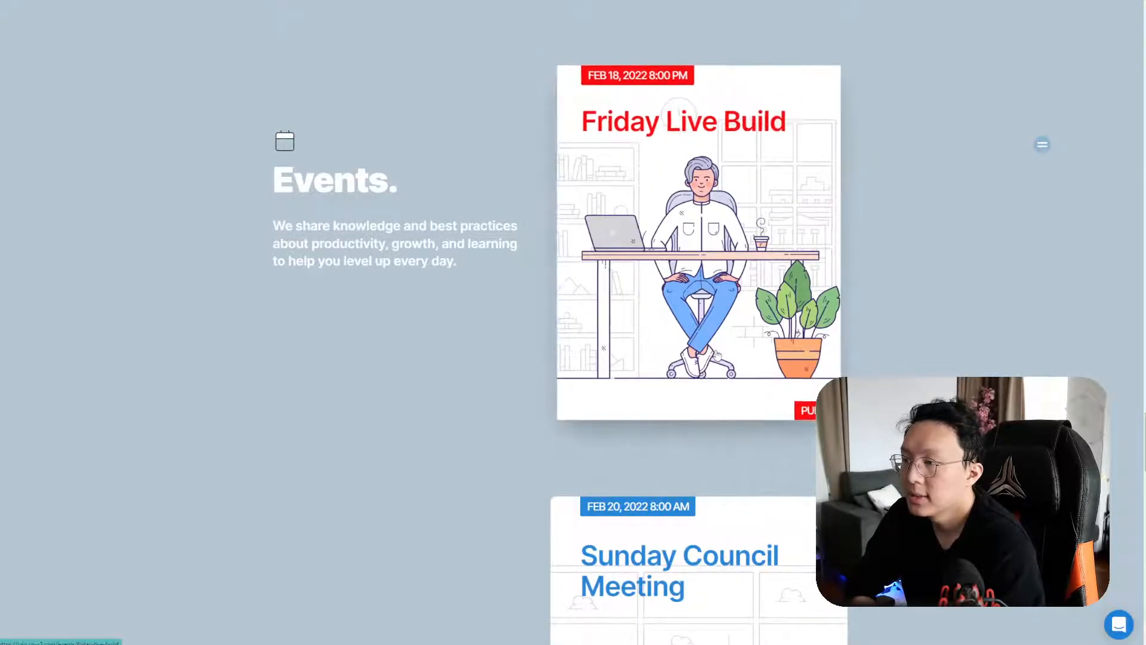
scroll(719, 357, "down", 2)
scroll(756, 408, "up", 2)
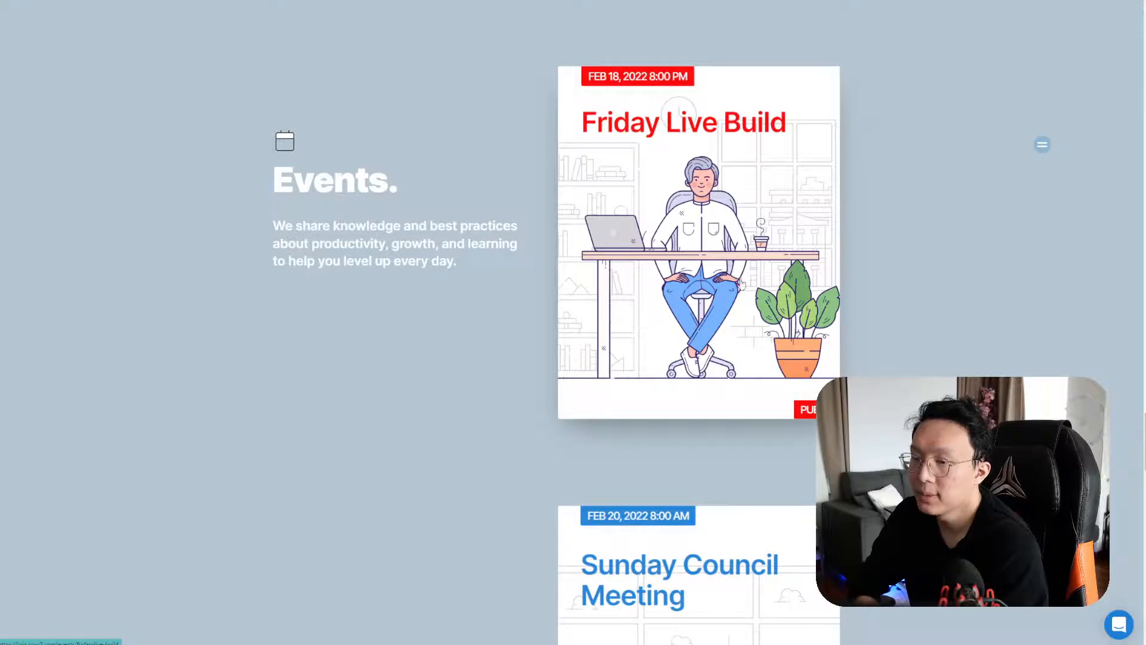
Check Friday Live Build's date and 8:00 PM start time, then return to the Events list
left_click(659, 104)
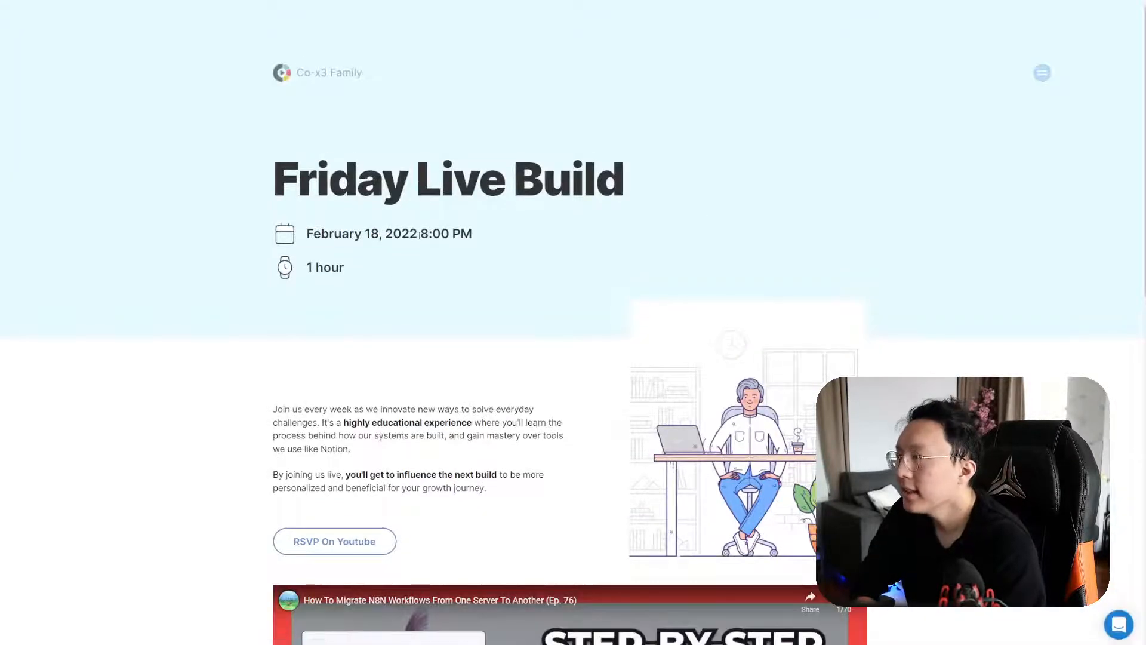
left_click(494, 252)
mouse_move(419, 235)
left_mouse_down()
mouse_move(512, 206)
mouse_move(418, 235)
left_mouse_up()
left_click(475, 267)
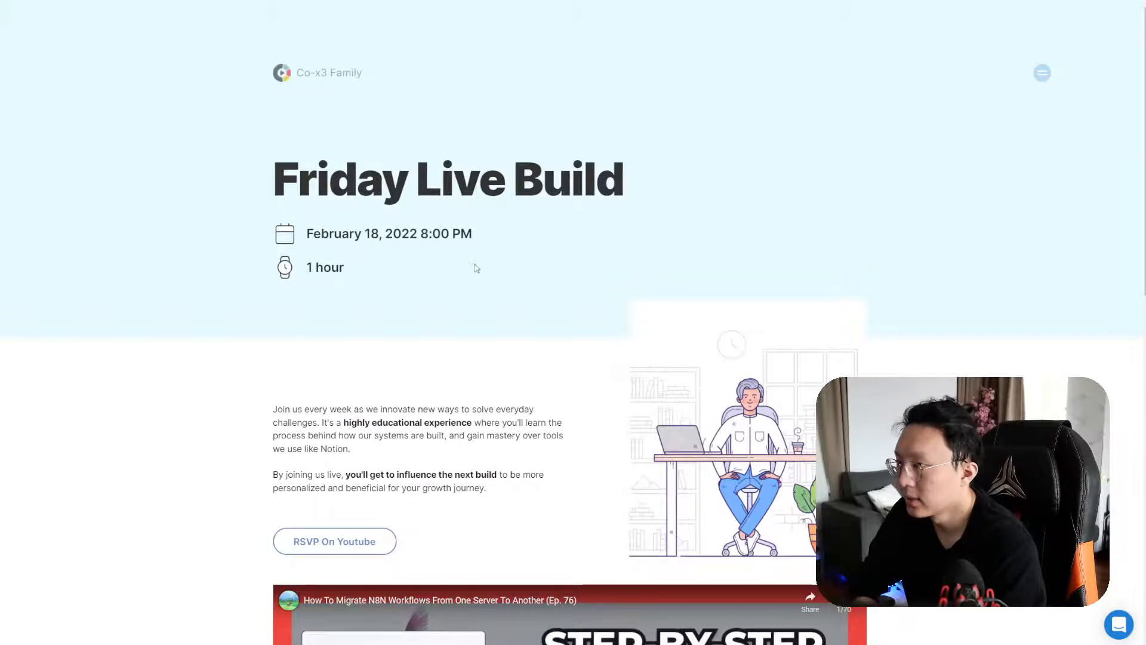
key("alt+Left")
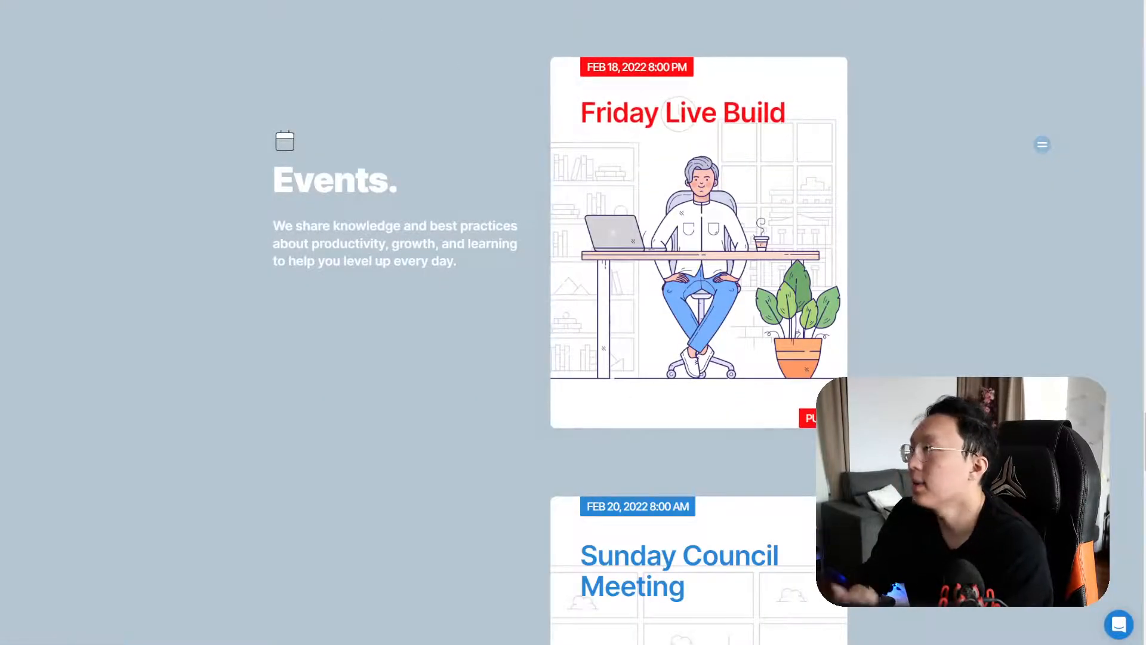
key("ctrl+Tab")
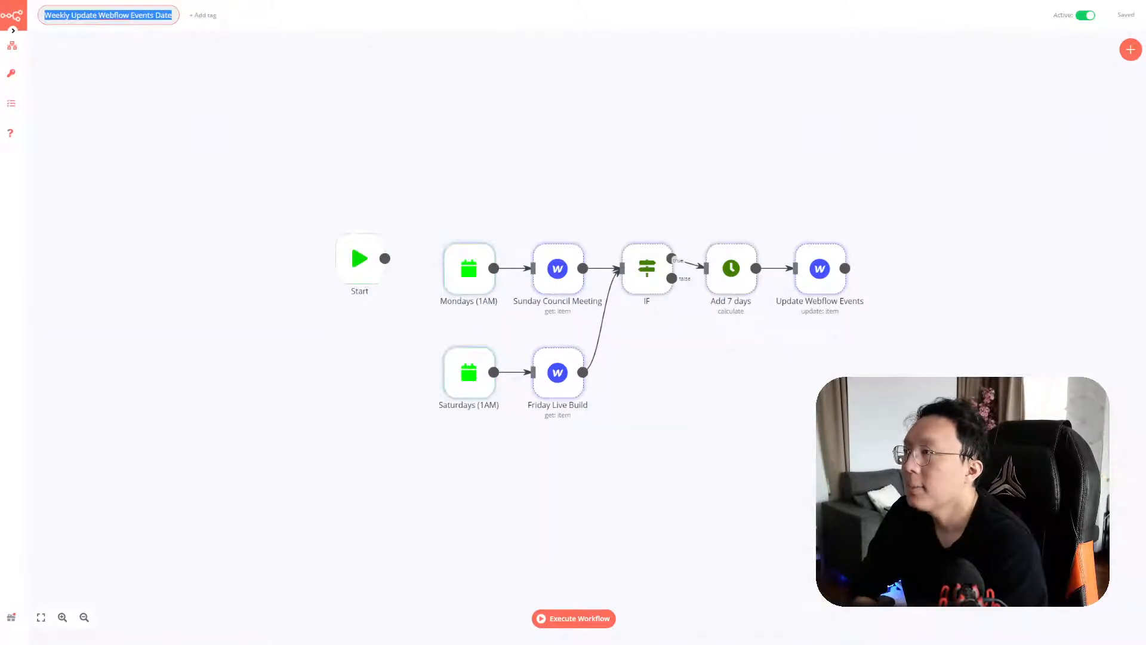
key("ctrl+shift+Tab")
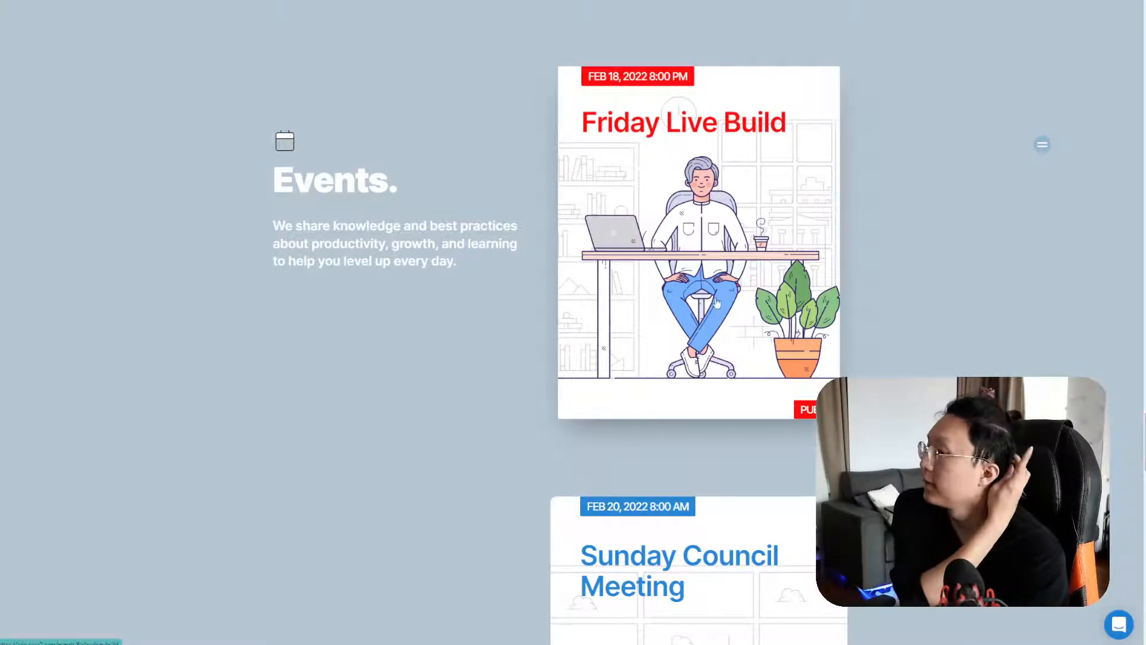
key("ctrl+Tab")
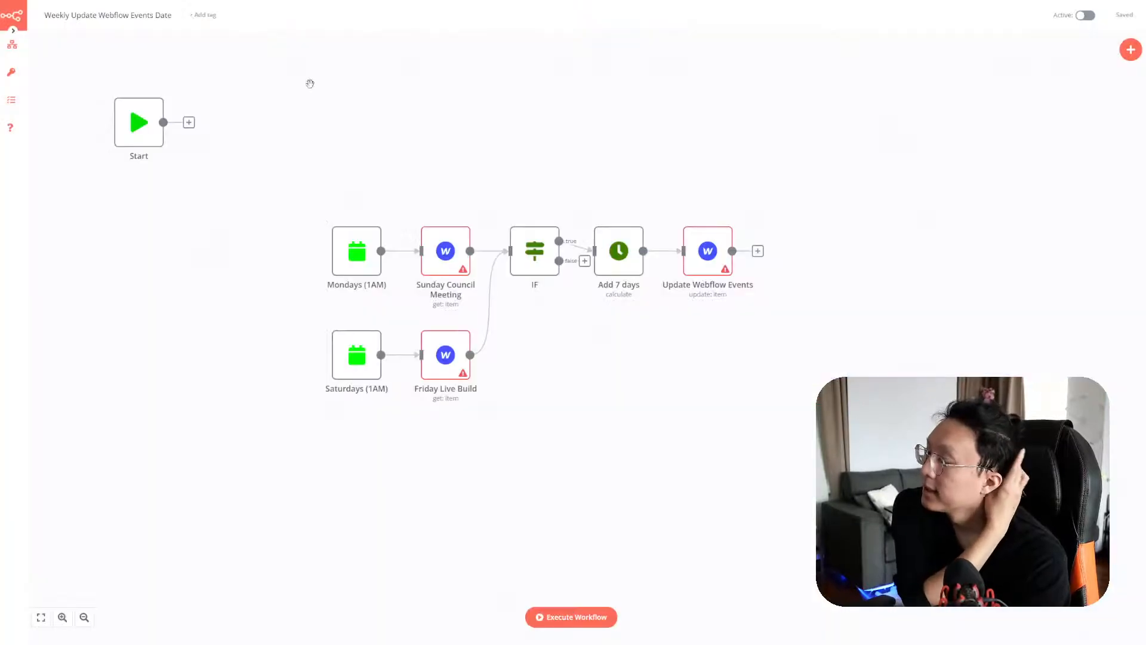
Give the Sunday Council Meeting node a new Co-x3 Family Webflow credential using the access token
double_click(462, 257)
left_click(219, 176)
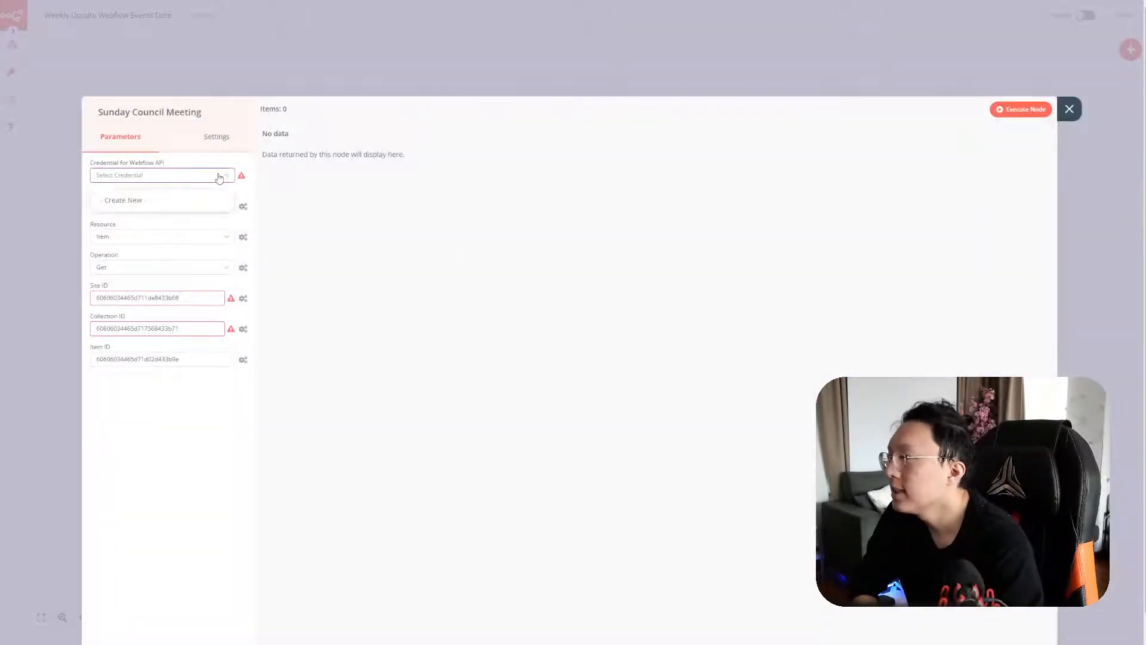
left_click(209, 200)
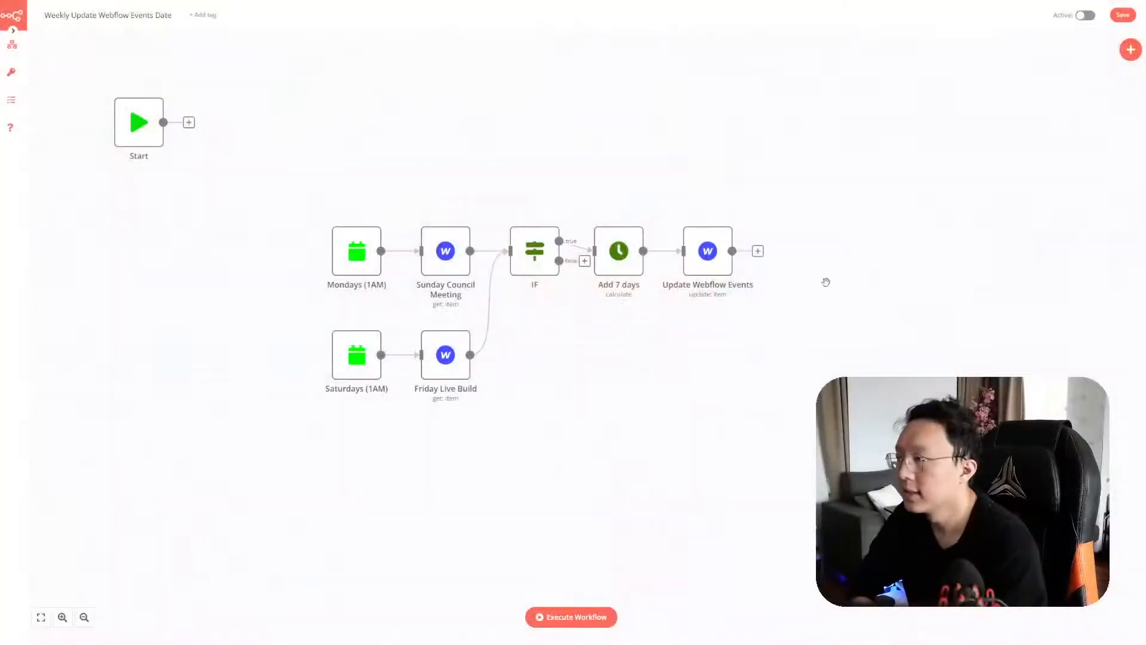
double_click(457, 265)
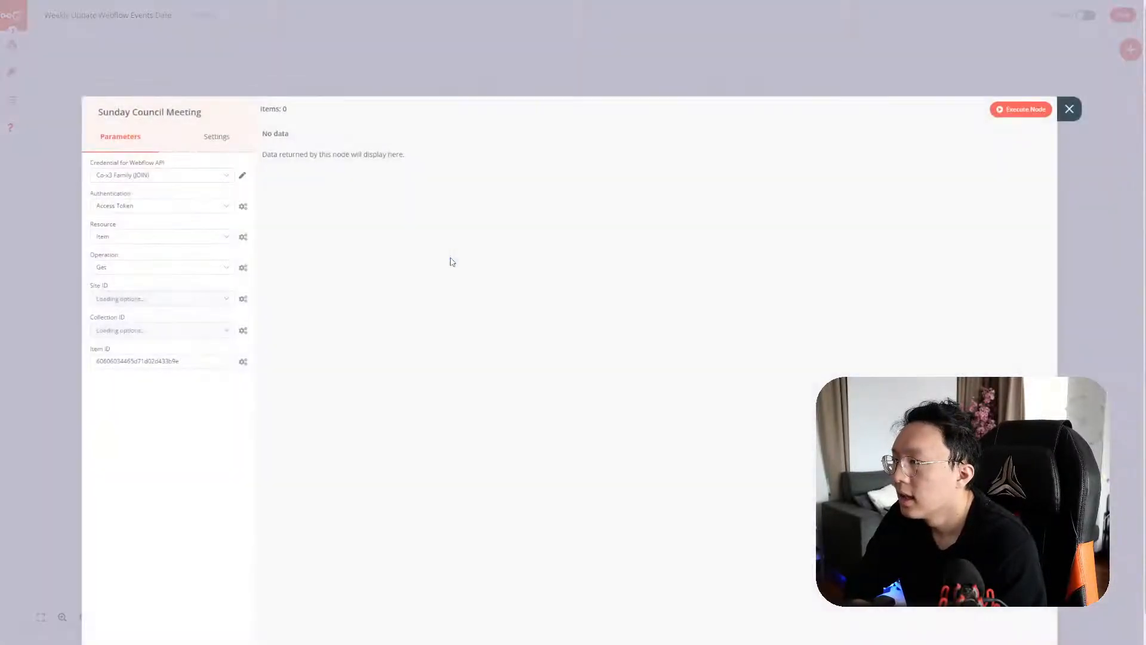
left_click(1069, 109)
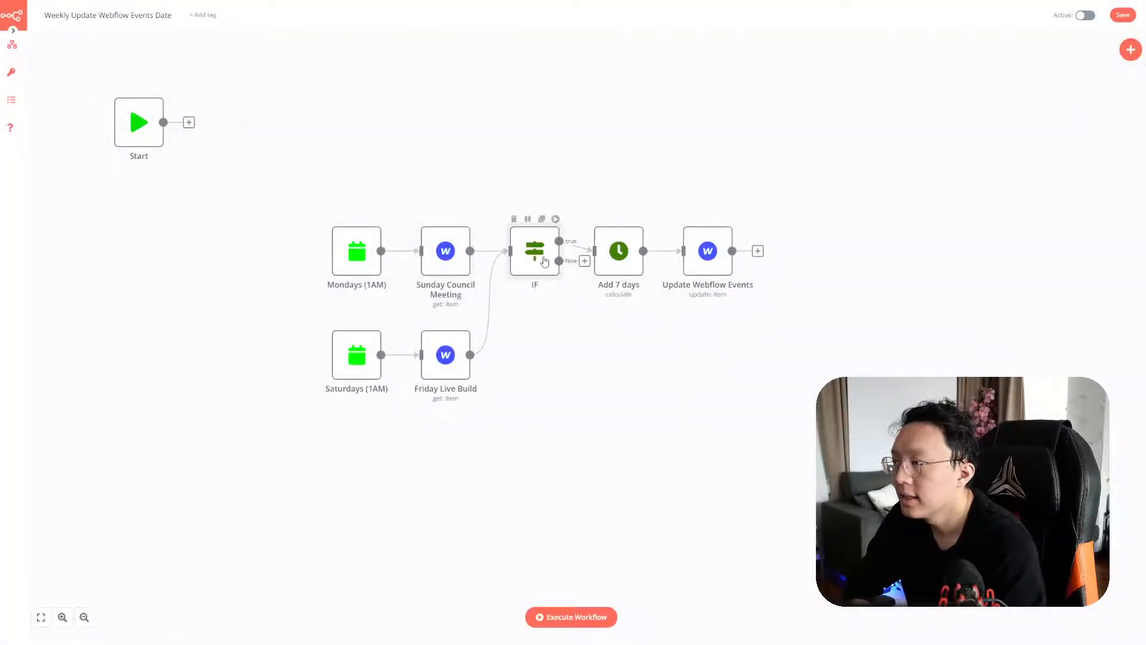
Inspect the IF node's Value 2 date expression without changing it
double_click(552, 257)
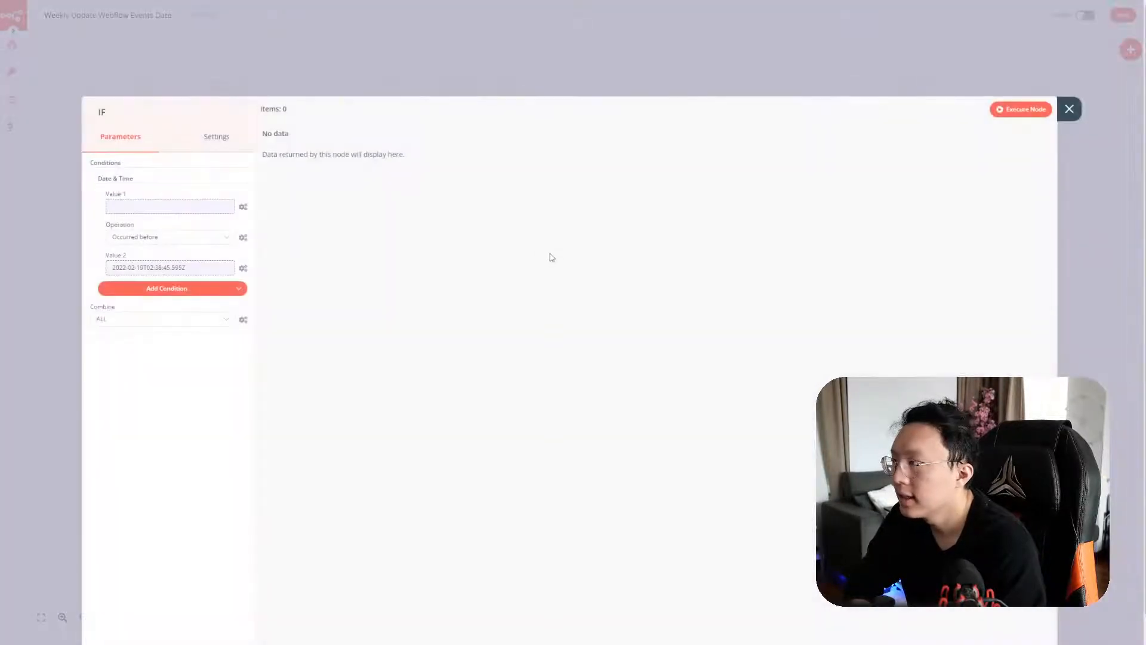
left_click(208, 269)
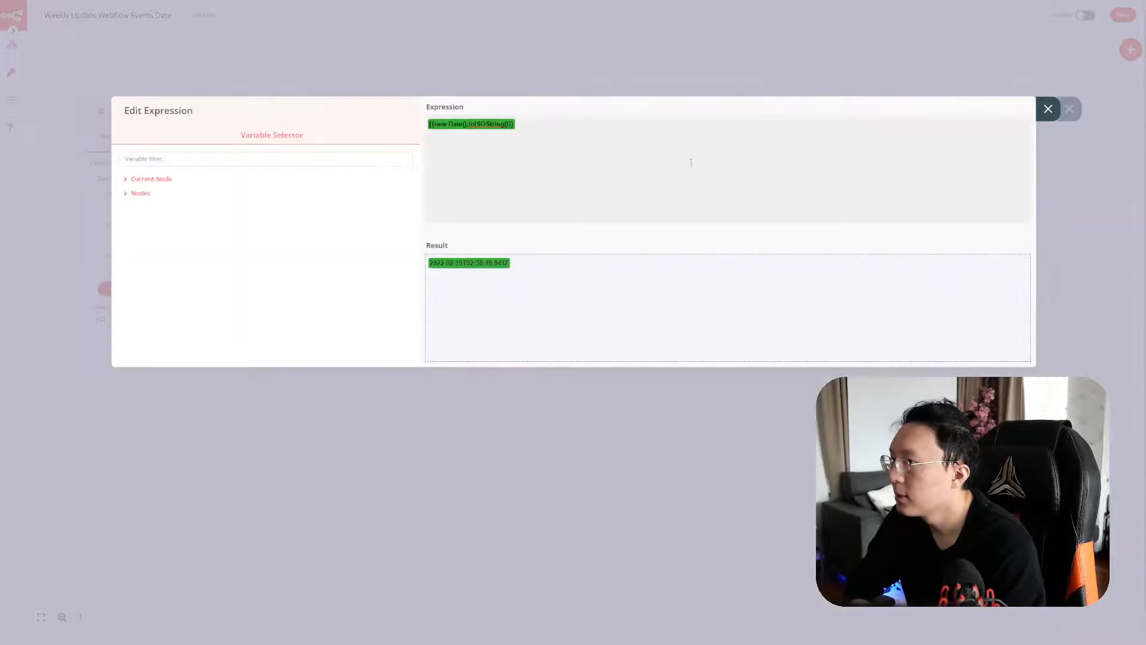
left_click(1048, 111)
left_click(1069, 108)
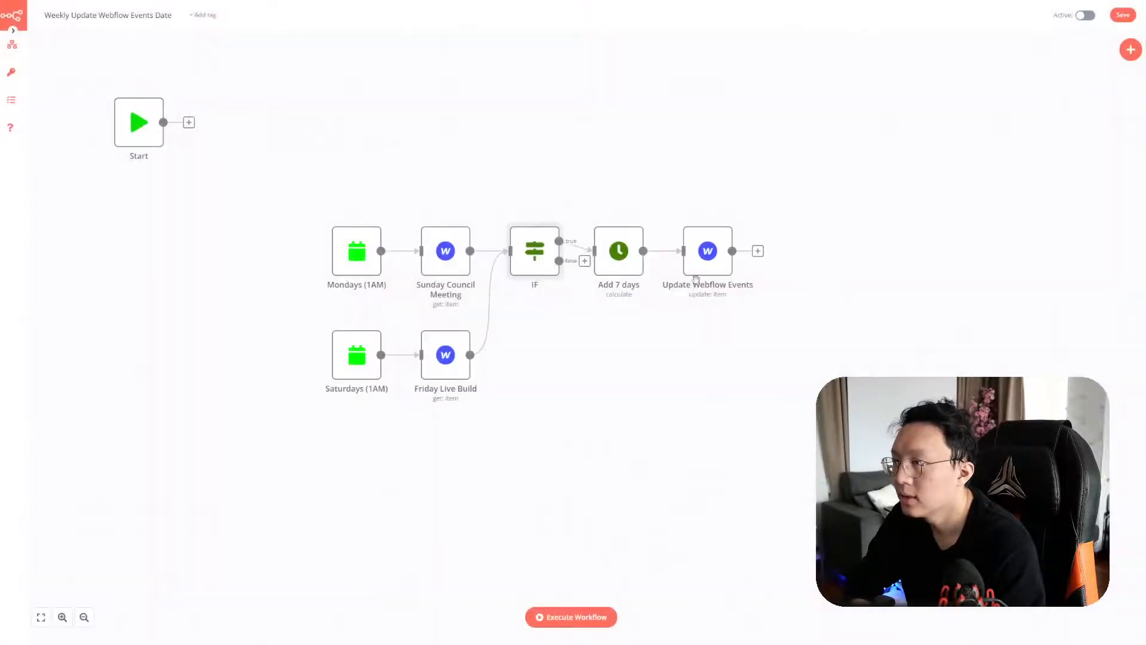
Review the Add 7 days node's date calculation, leaving it unchanged
double_click(621, 267)
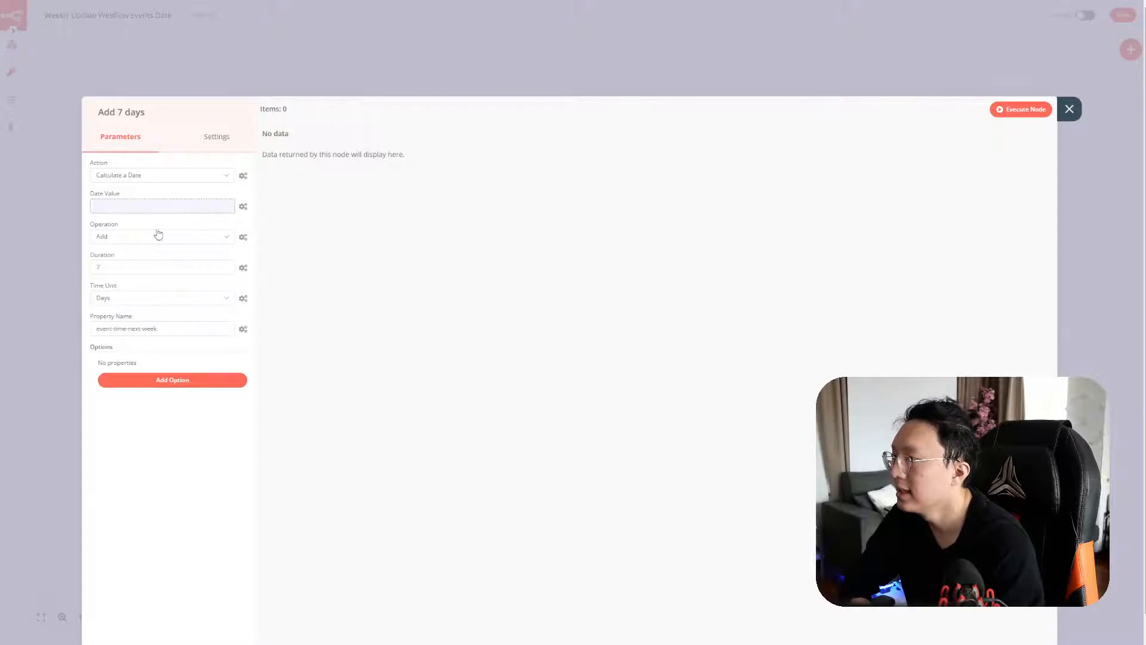
left_click(1068, 110)
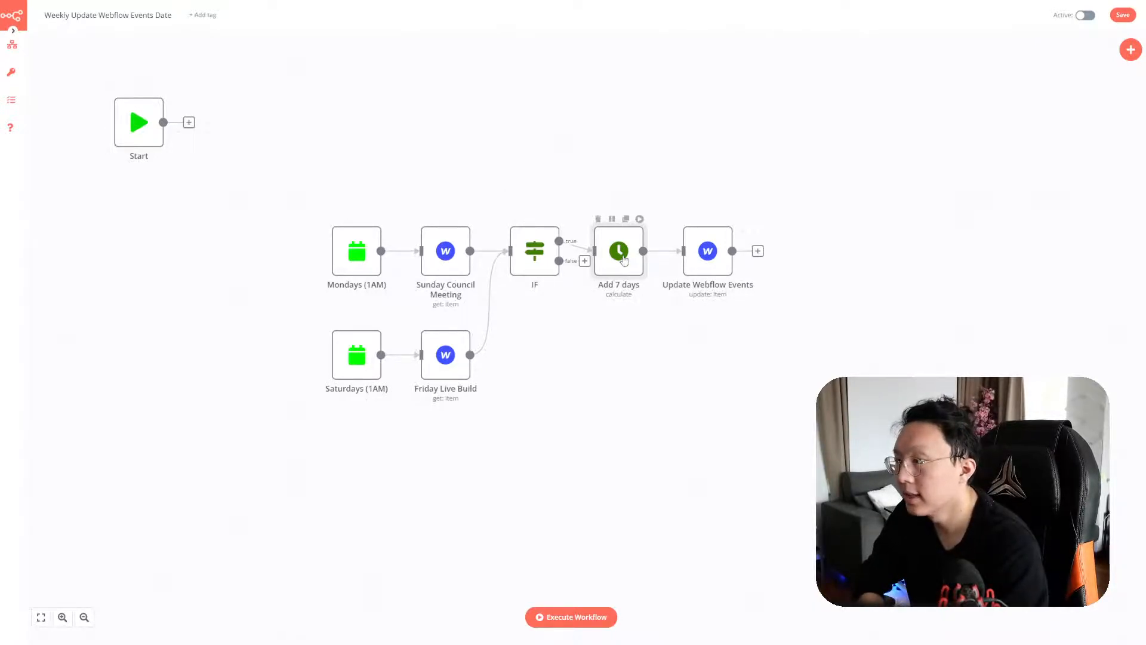
double_click(624, 260)
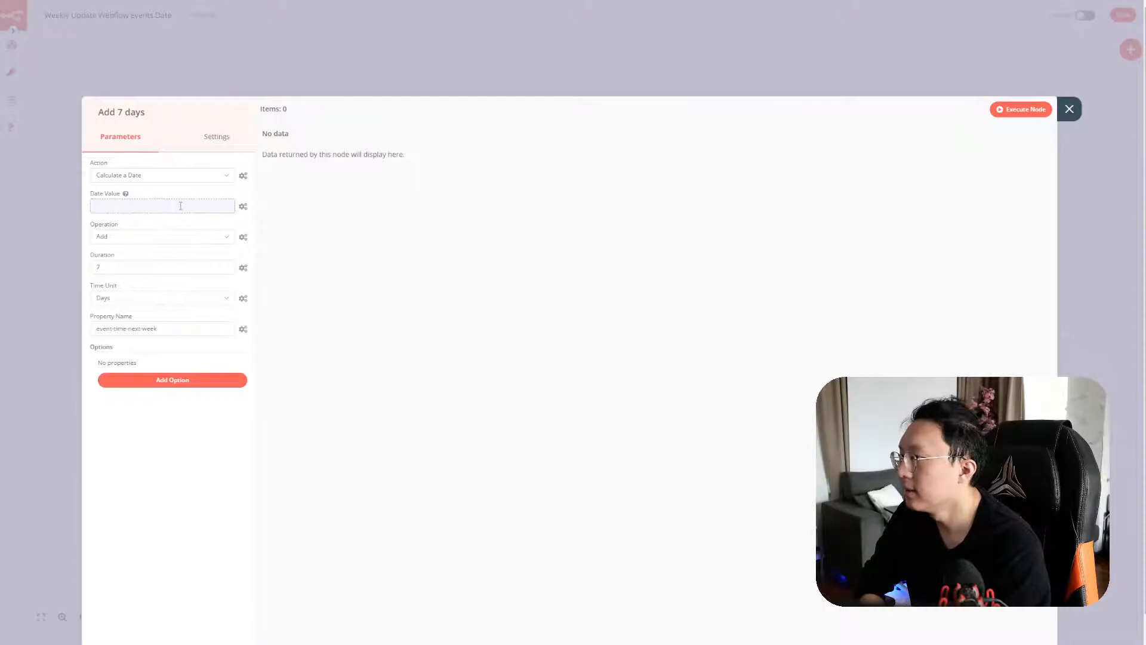
left_click(1069, 110)
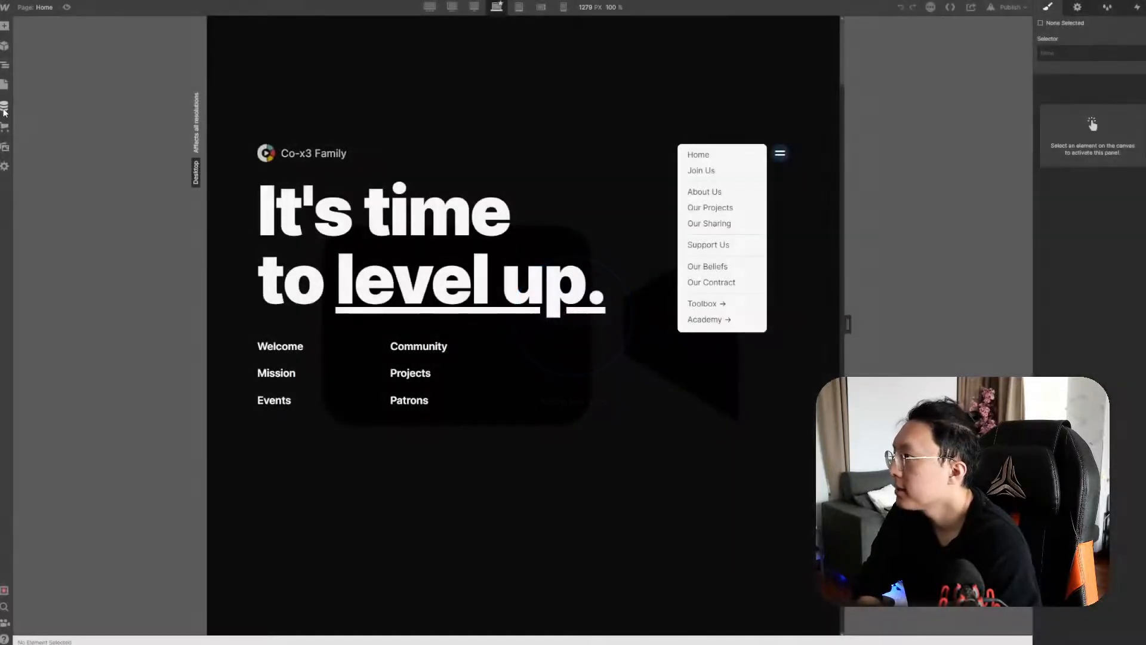
Set the Sunday Council Meeting event time to 09:00 AM in the Events collection and save
left_click(5, 107)
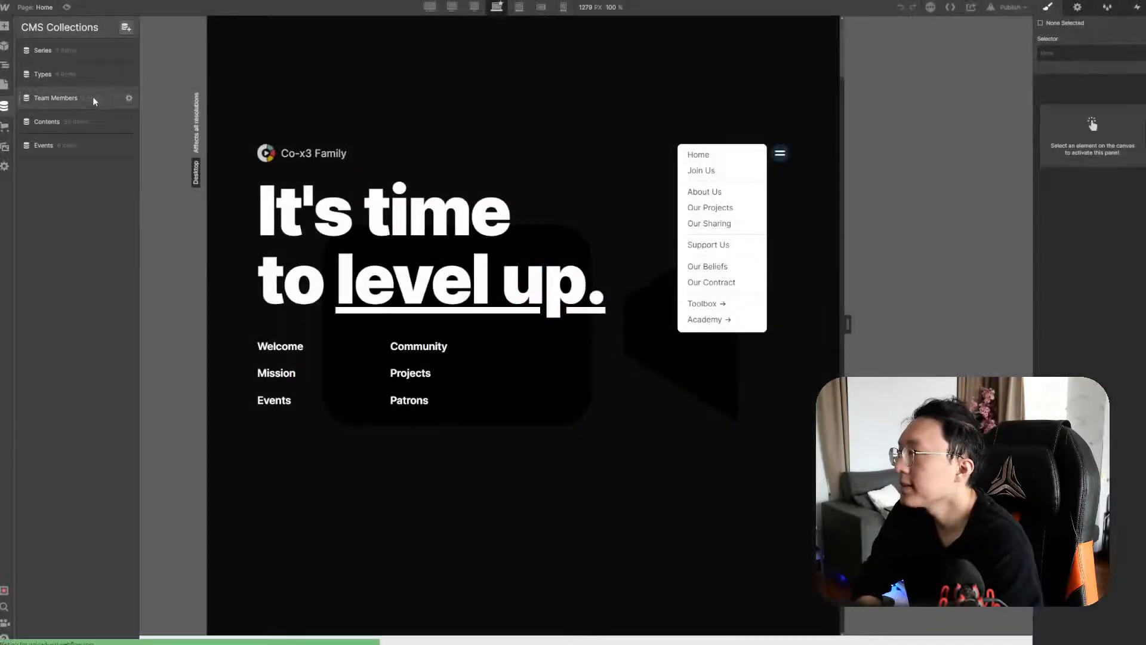
left_click(84, 148)
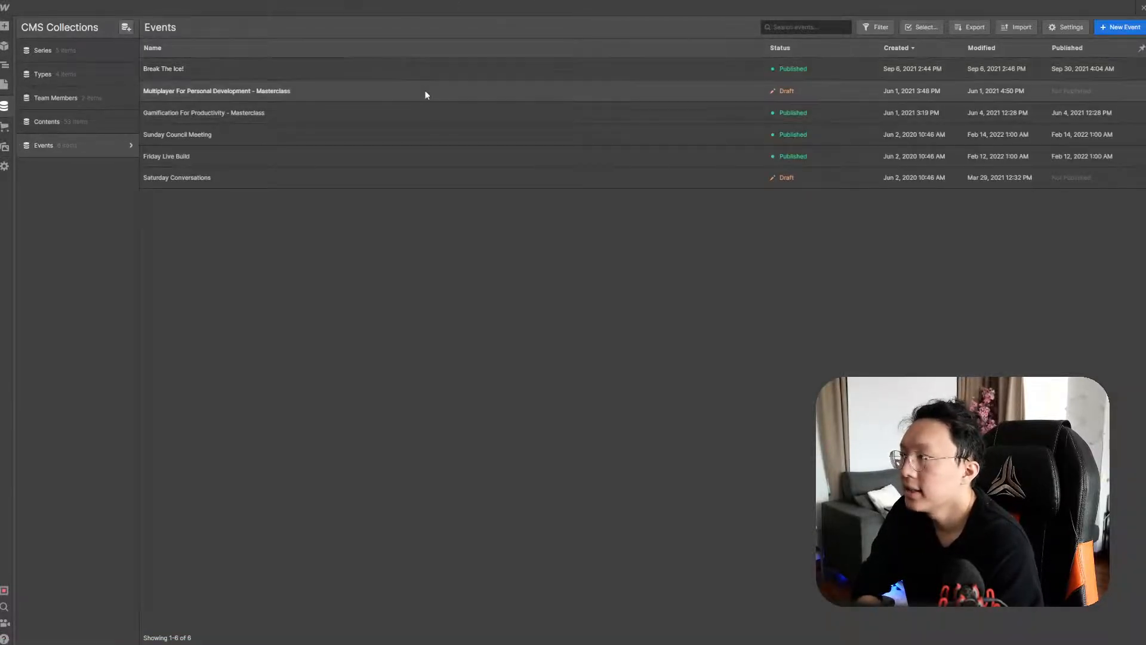
left_click(441, 129)
left_click(347, 315)
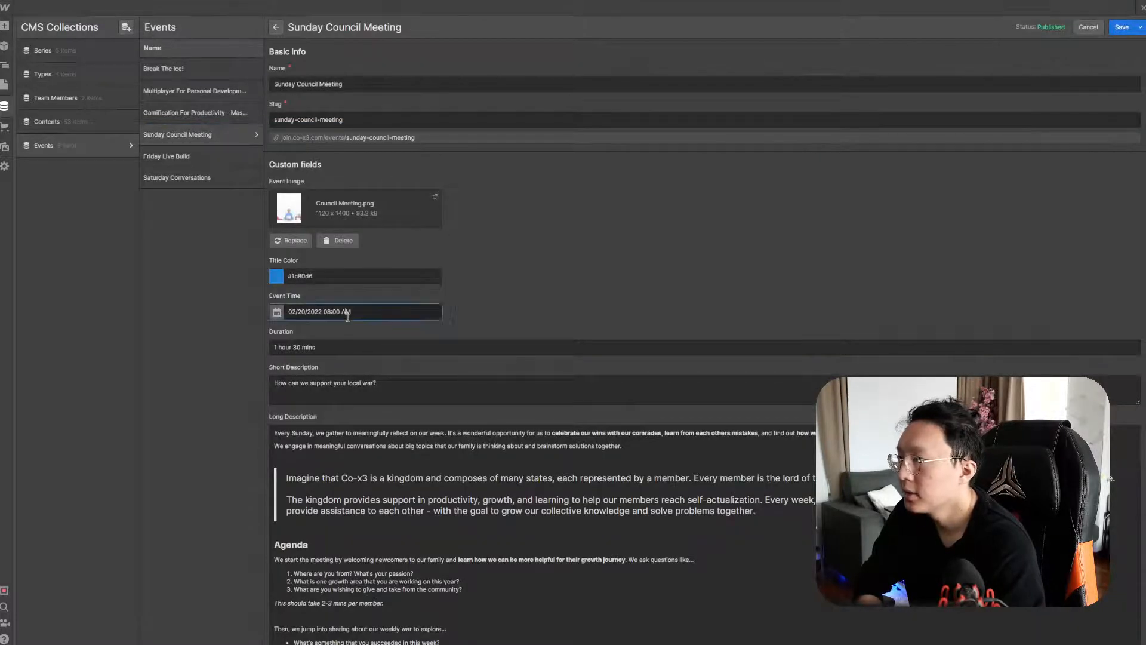
left_click(276, 313)
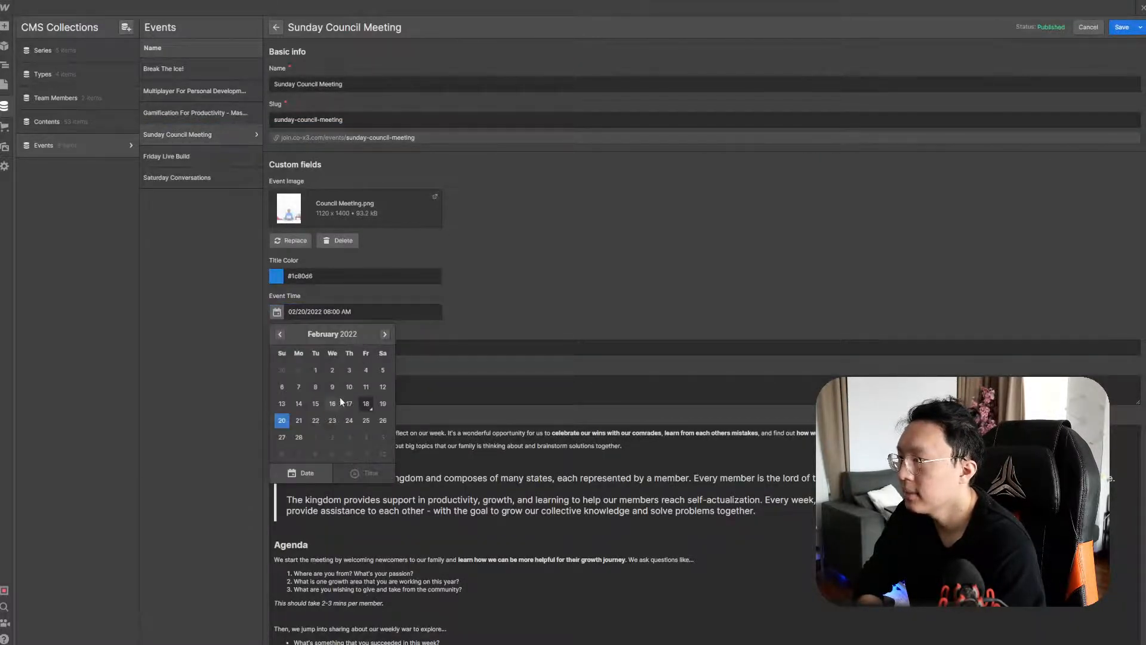
left_click(429, 319)
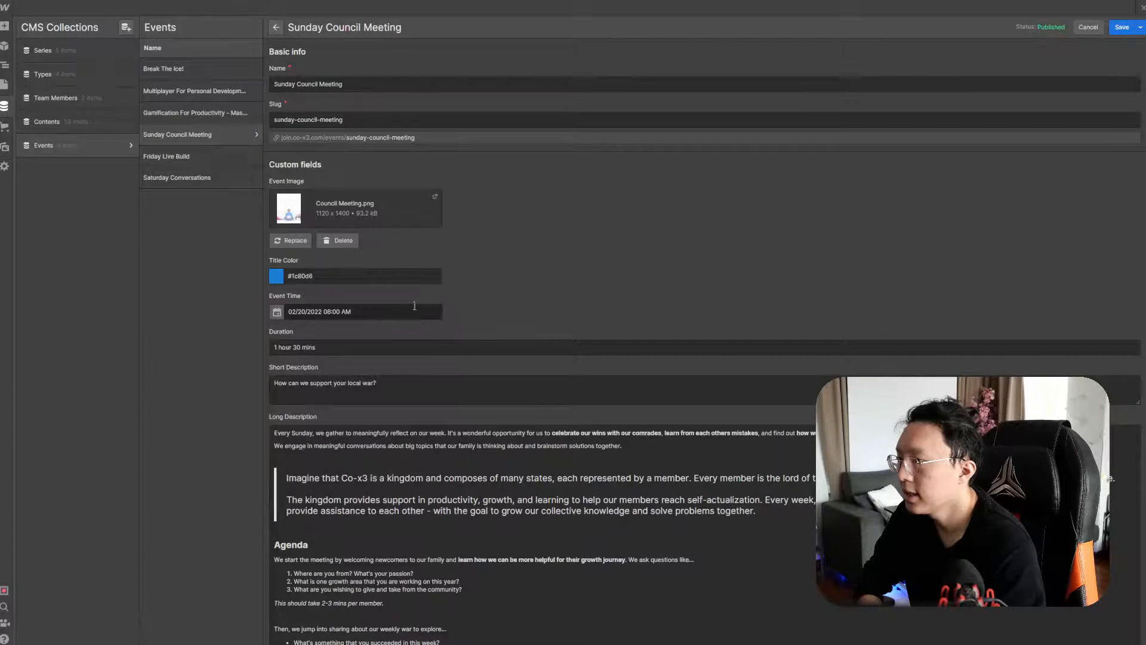
left_click(328, 313)
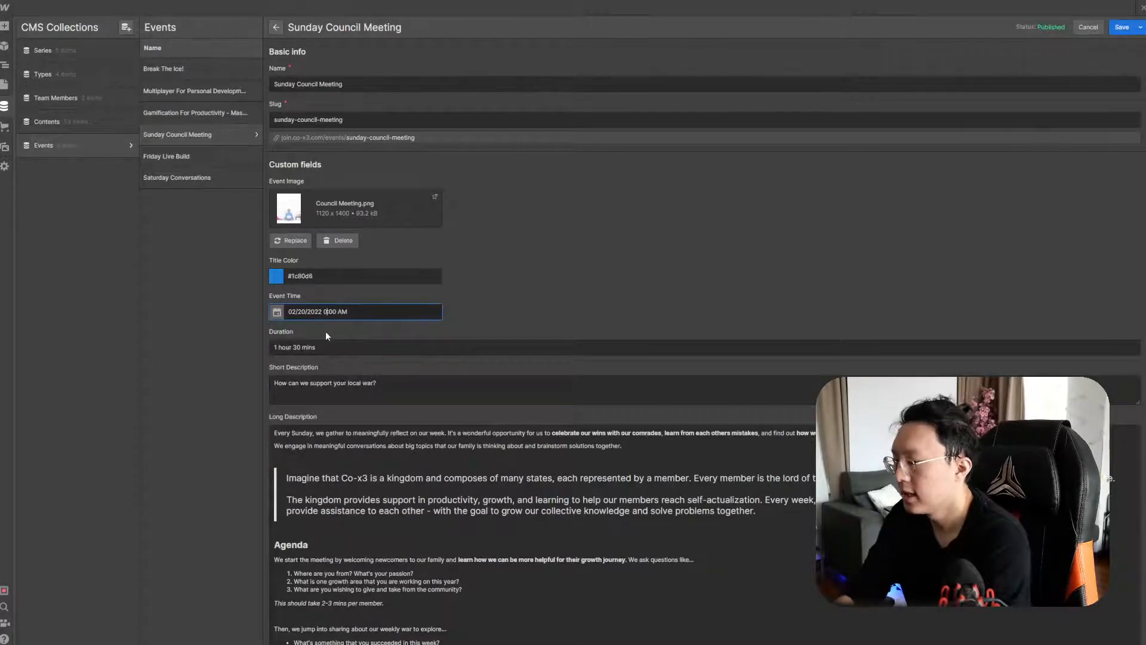
key("Delete")
type("9")
left_click(1119, 27)
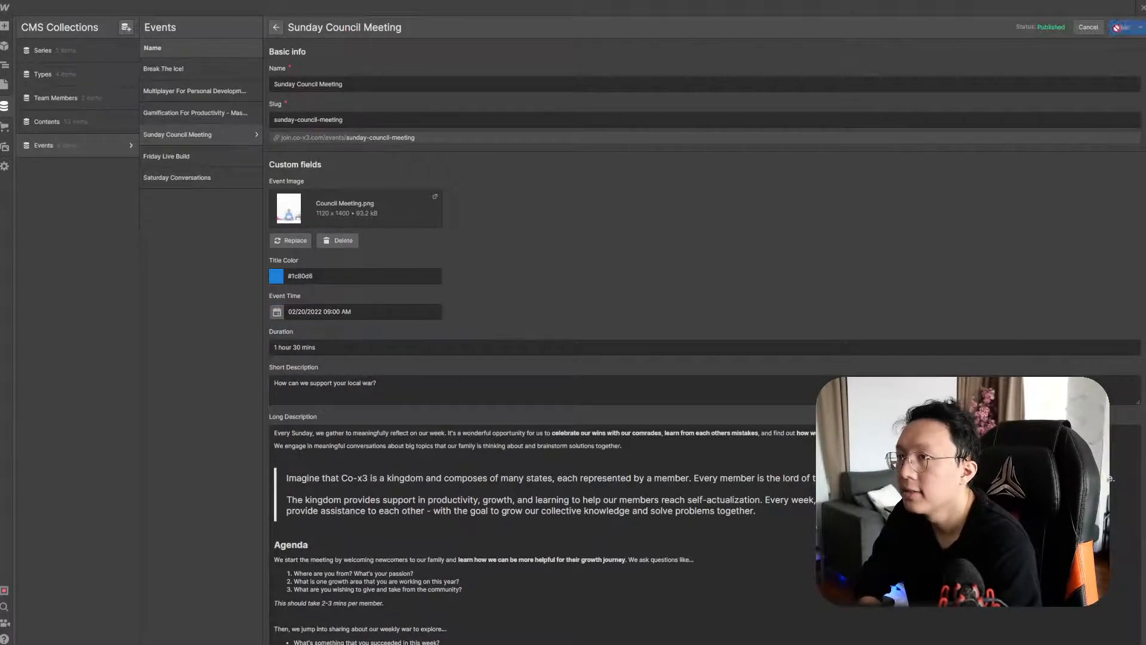
Set the Friday Live Build event time to 09:00 PM and save
left_click(210, 156)
left_click(609, 356)
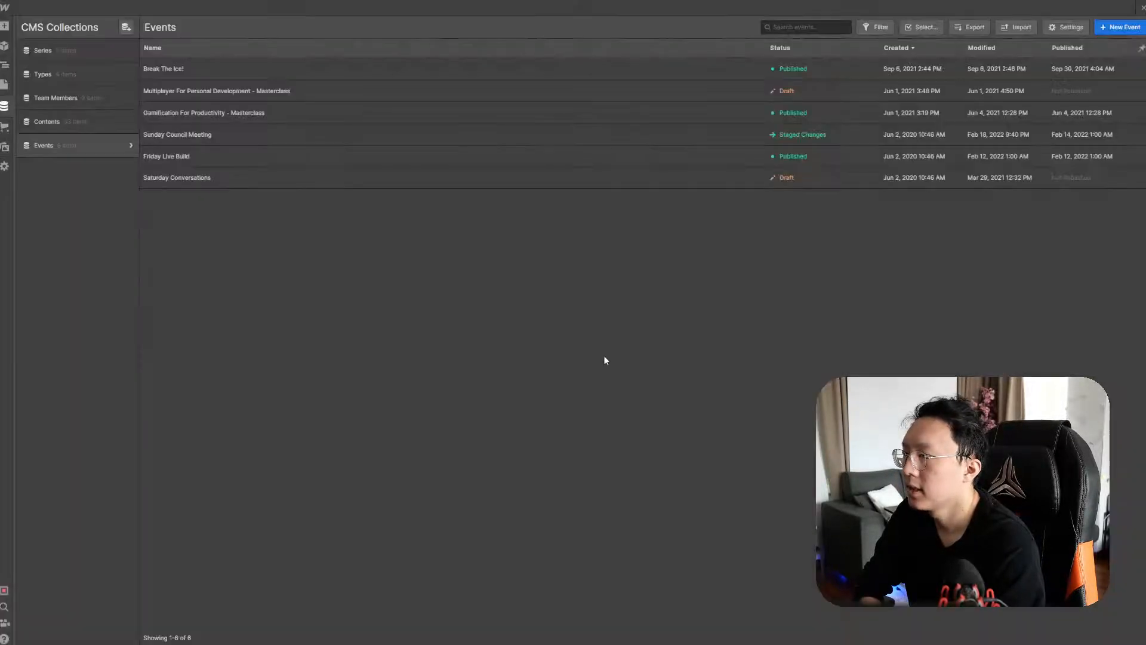
left_click(259, 149)
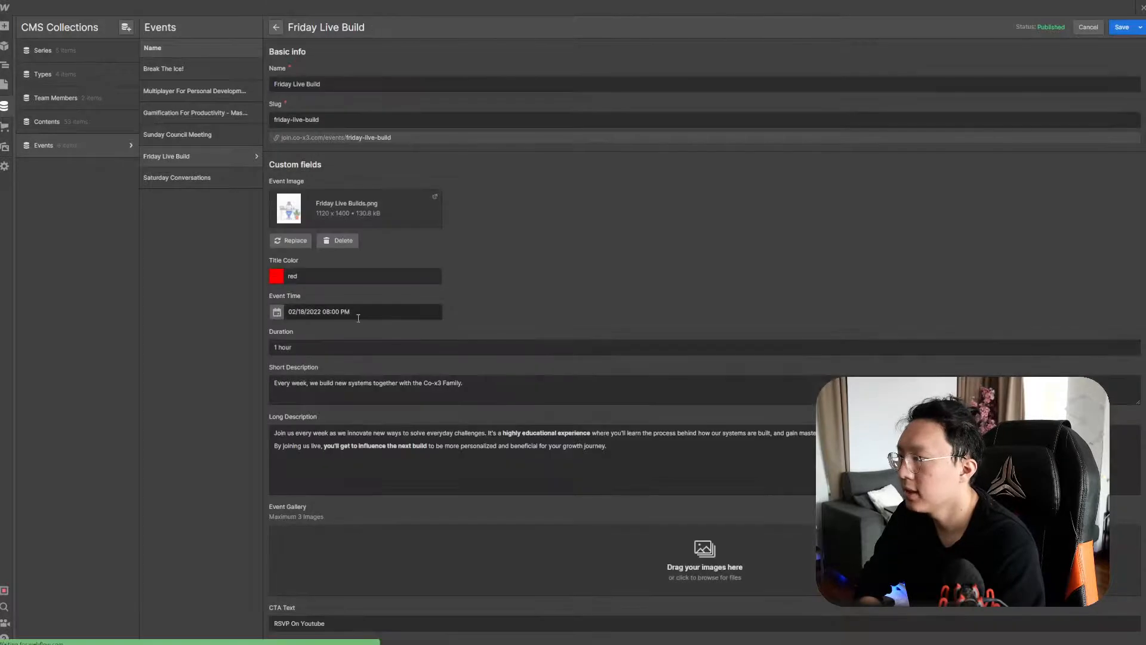
left_click(278, 316)
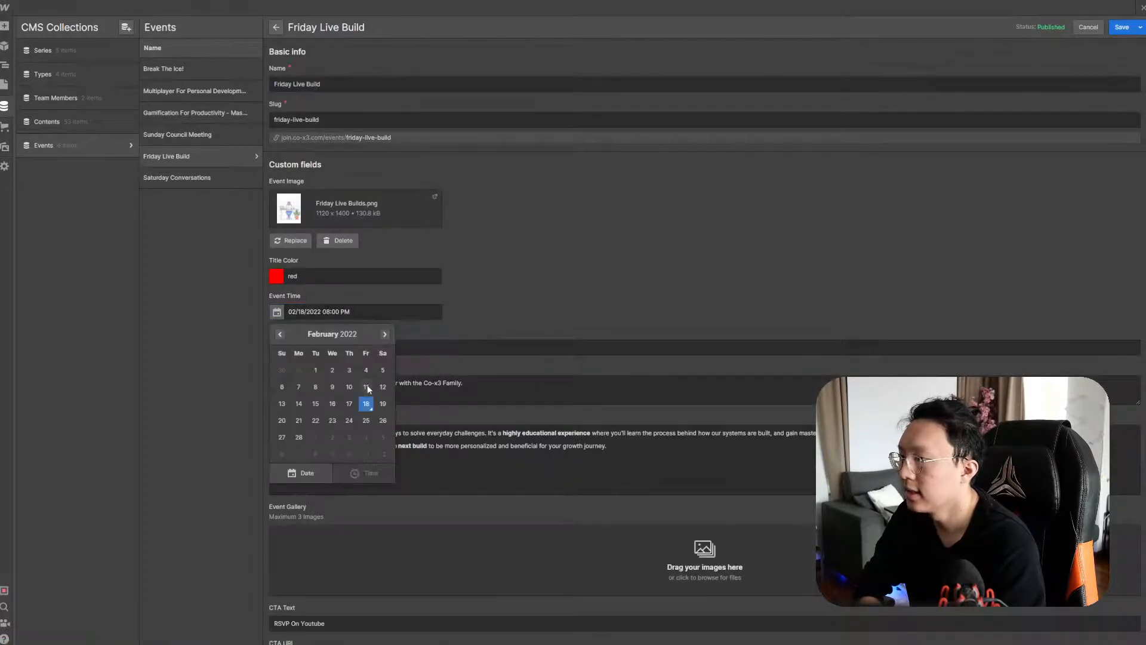
left_click(434, 333)
double_click(328, 311)
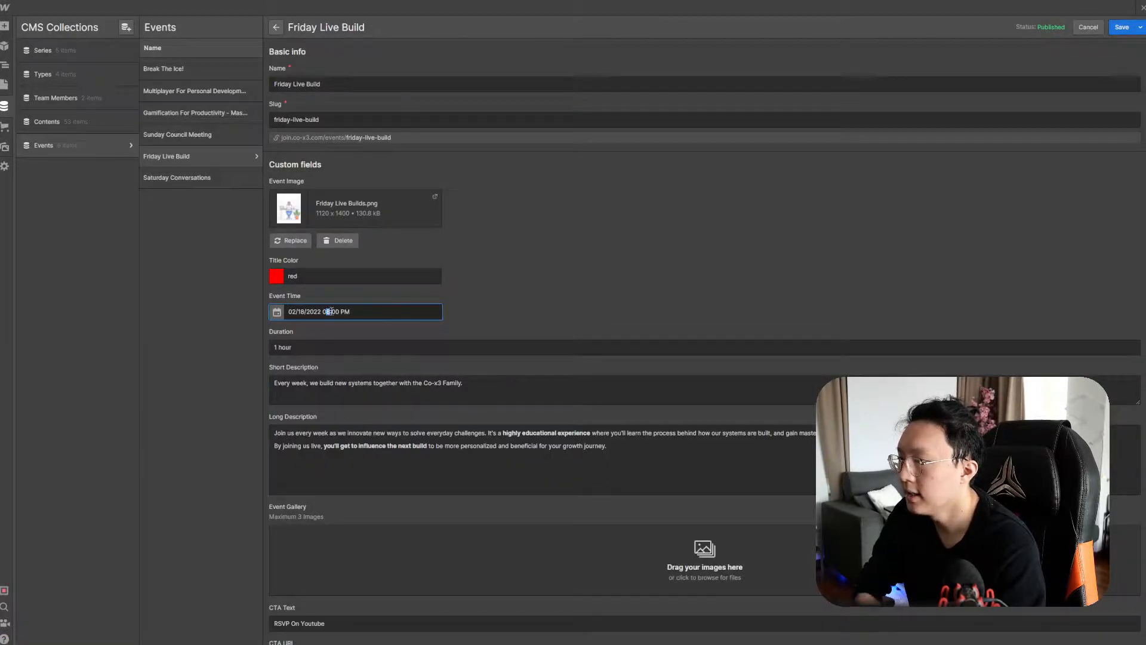
type("09")
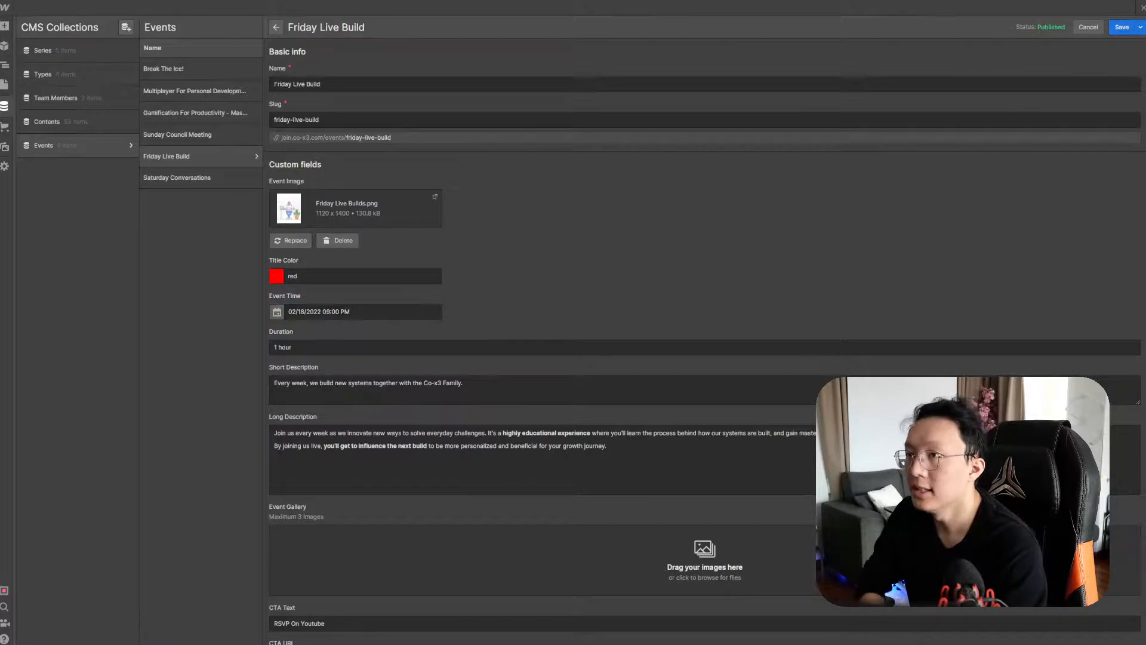
left_click(1122, 27)
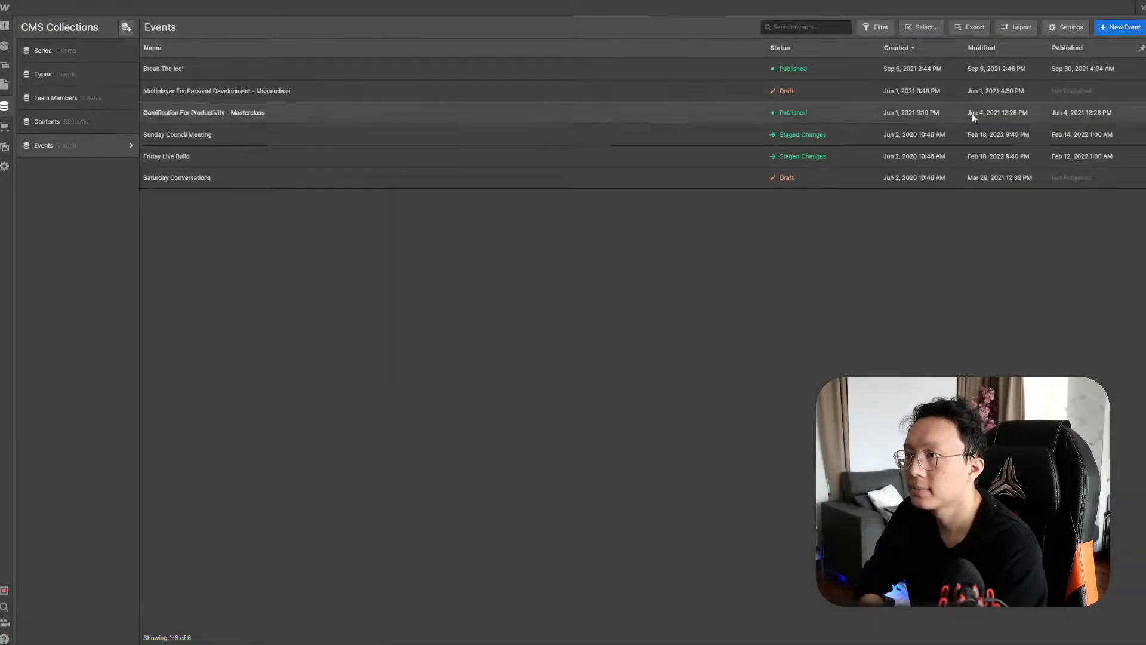
Publish both the Sunday Council Meeting and Friday Live Build events
left_click(835, 138)
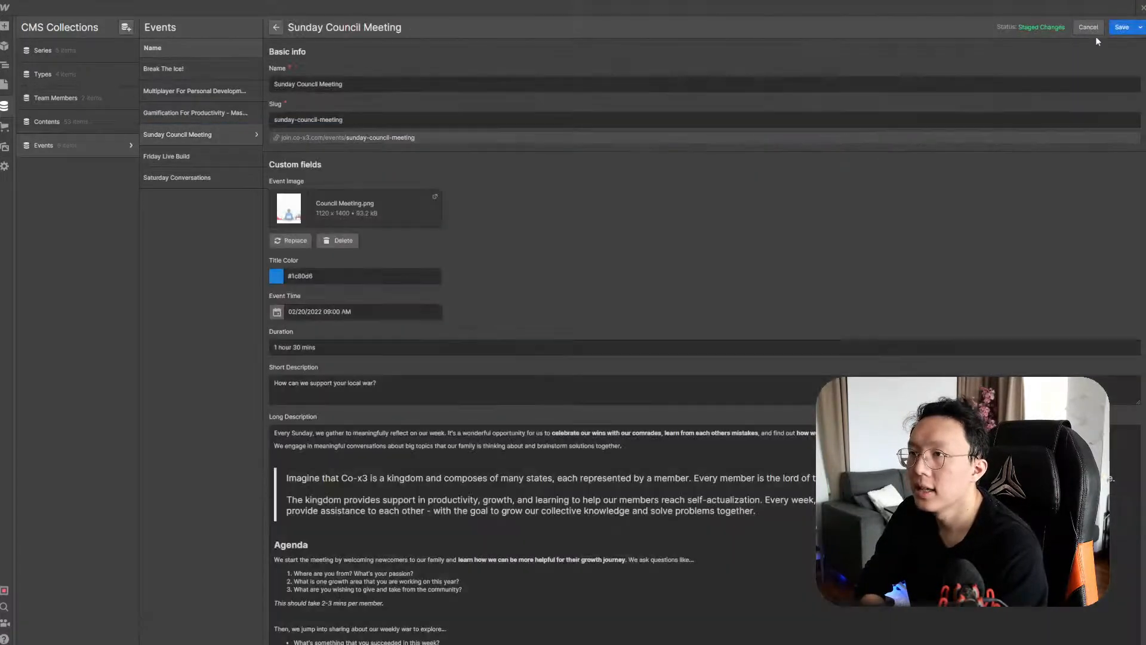
left_click(1140, 27)
left_click(1066, 47)
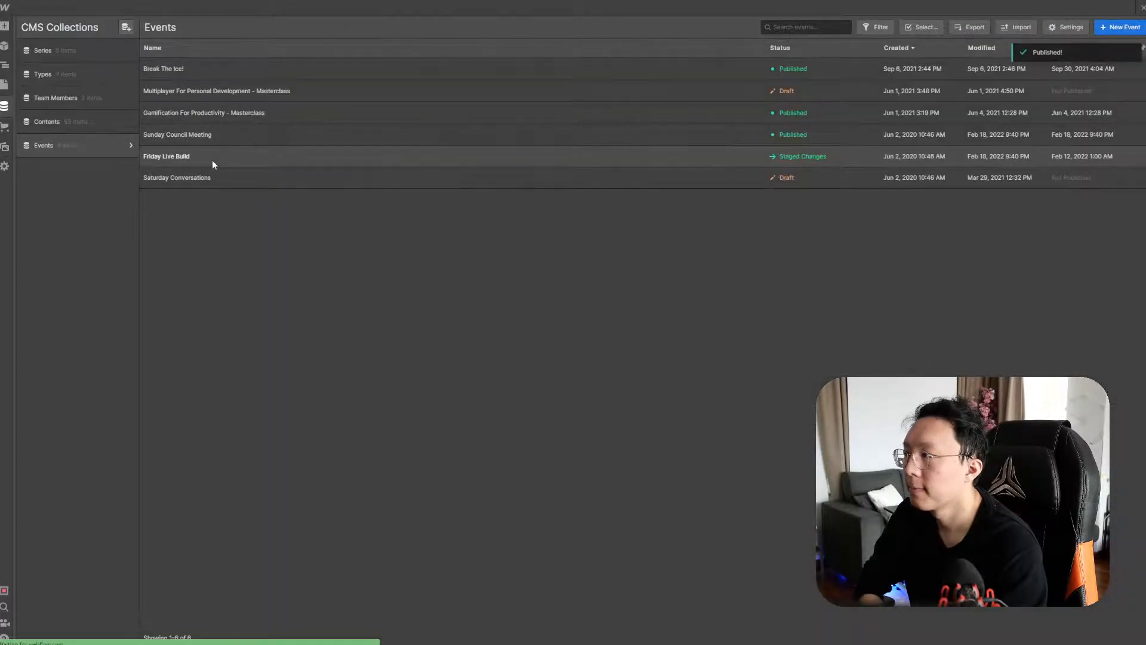
left_click(213, 159)
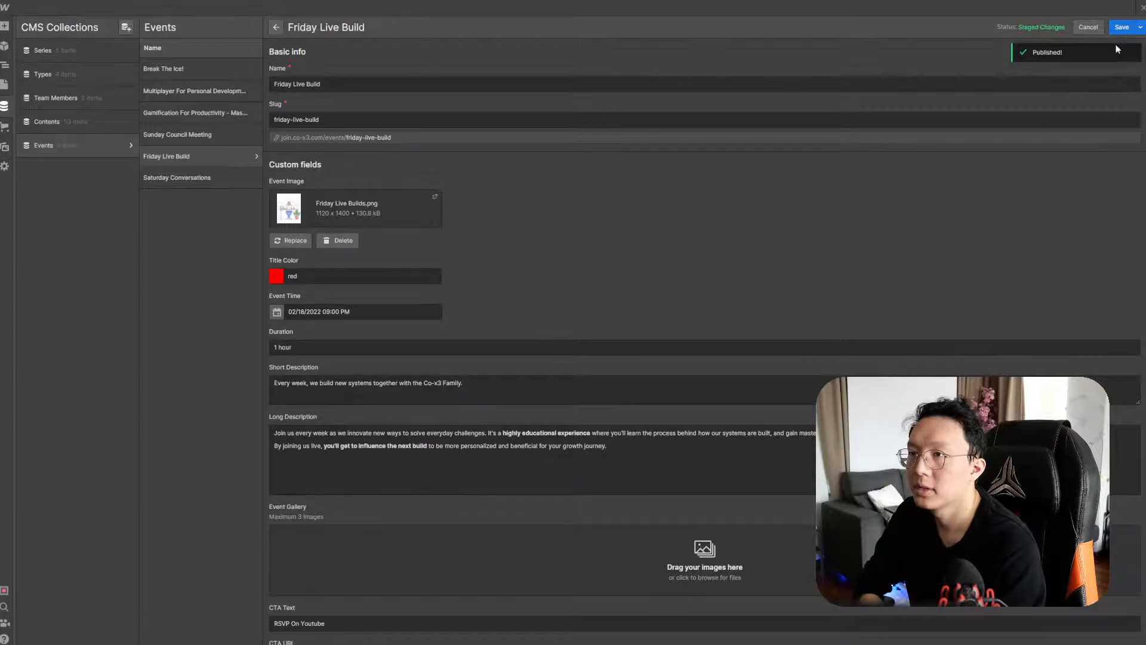
left_click(1141, 27)
left_click(1123, 46)
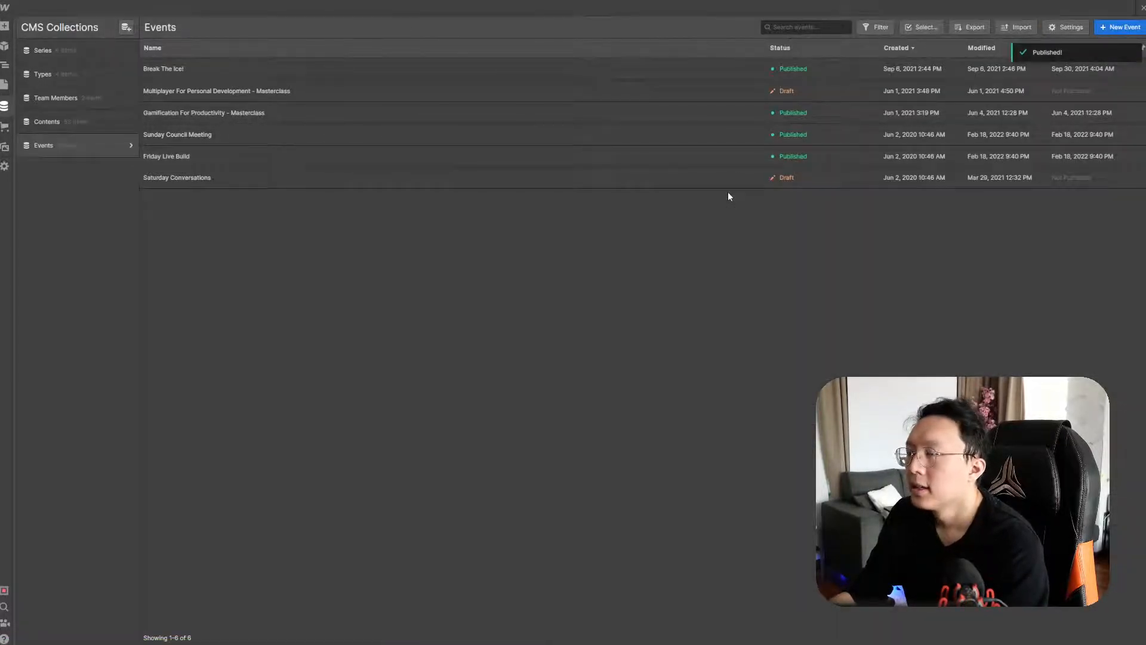
key("alt+Tab")
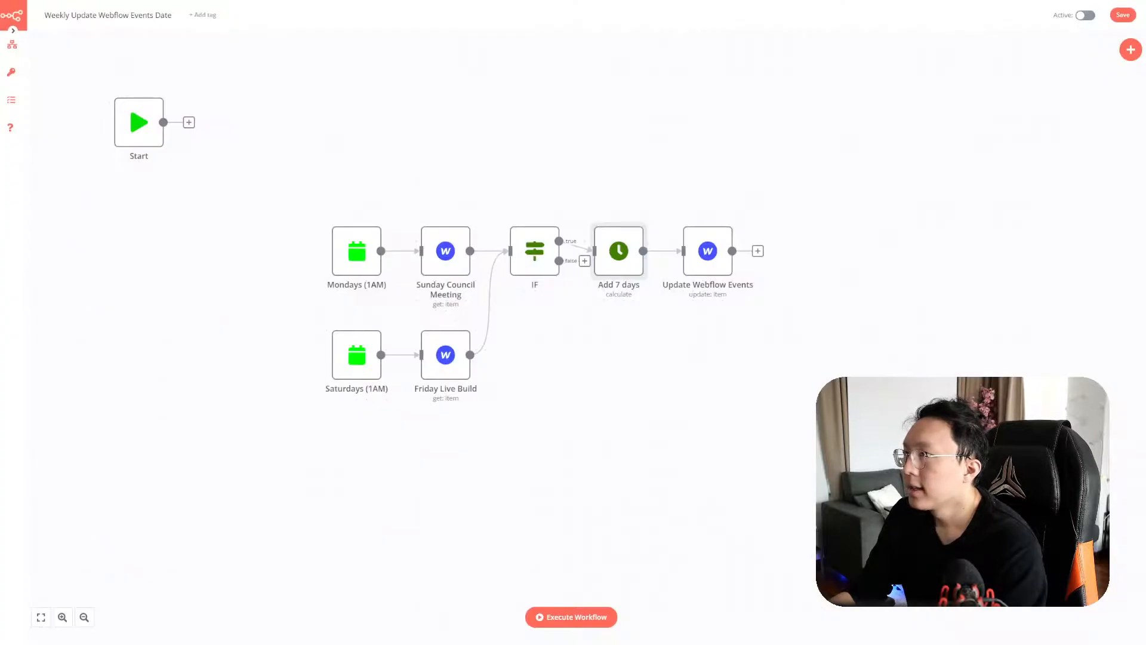
Check the live Events cards, including Sunday Council Meeting at 9:00 AM, then return to n8n
left_click(508, 1)
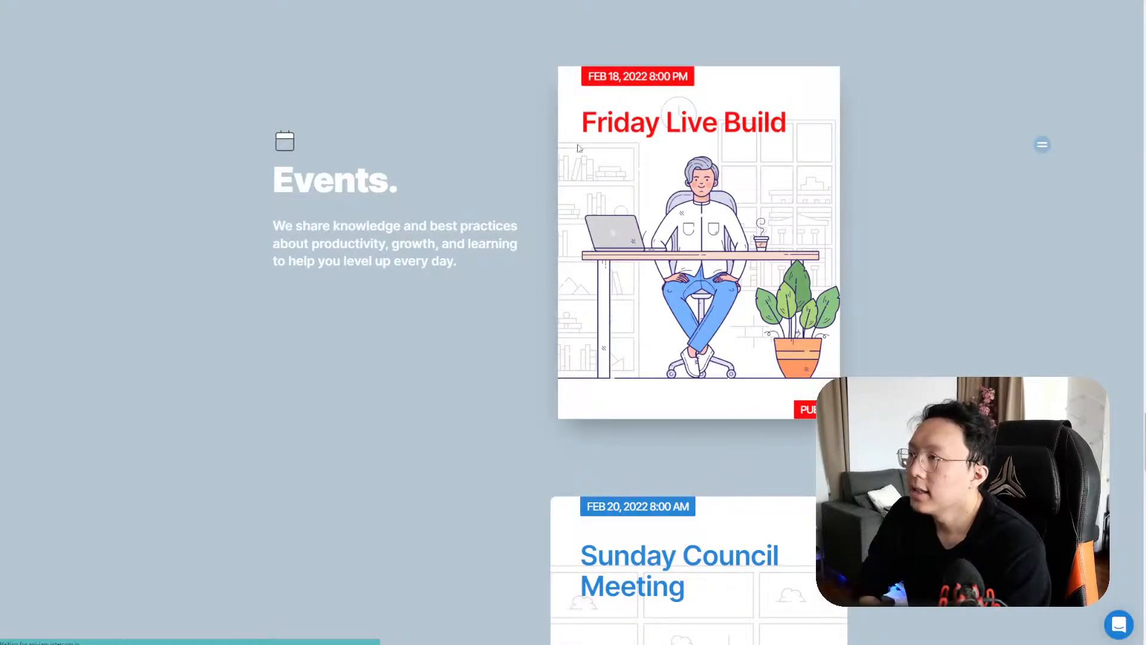
scroll(668, 161, "down", 5)
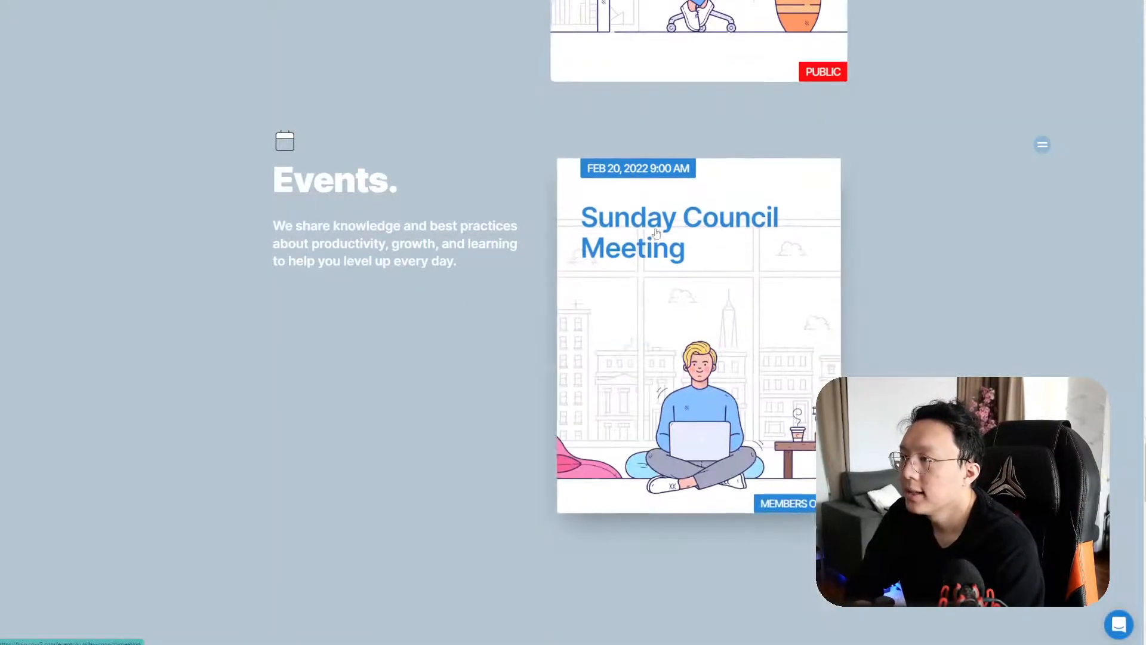
scroll(668, 161, "up", 8)
key("ctrl+shift+Tab")
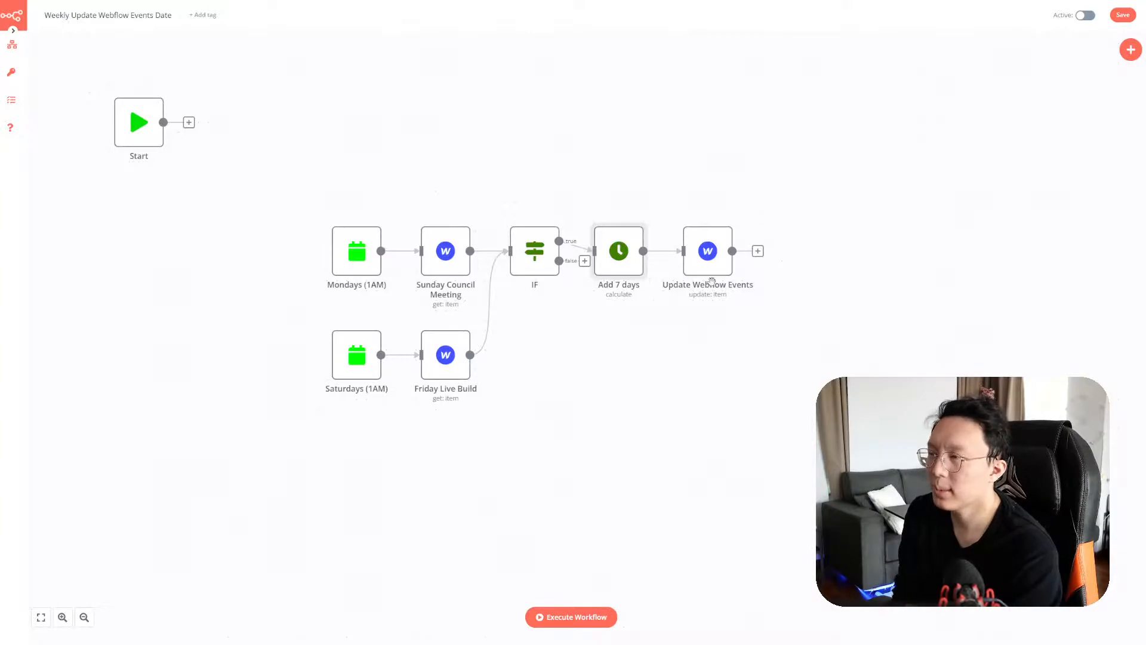
Add a note to the Add 7 days node saying it ignores daylight saving time
double_click(623, 271)
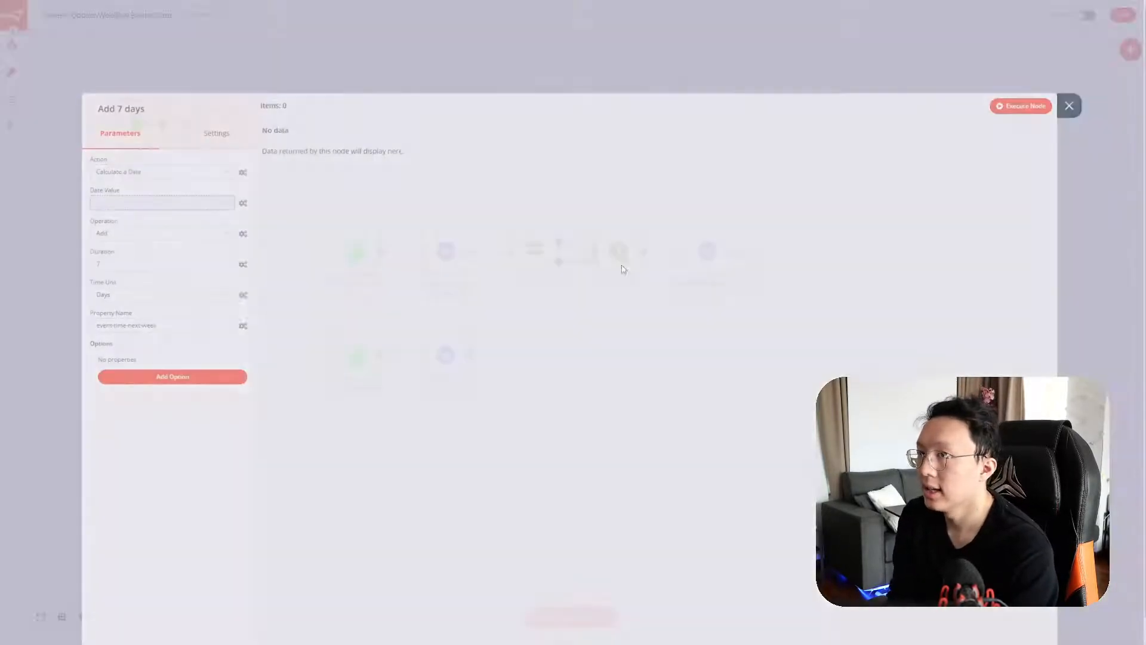
left_click(219, 143)
left_click(166, 208)
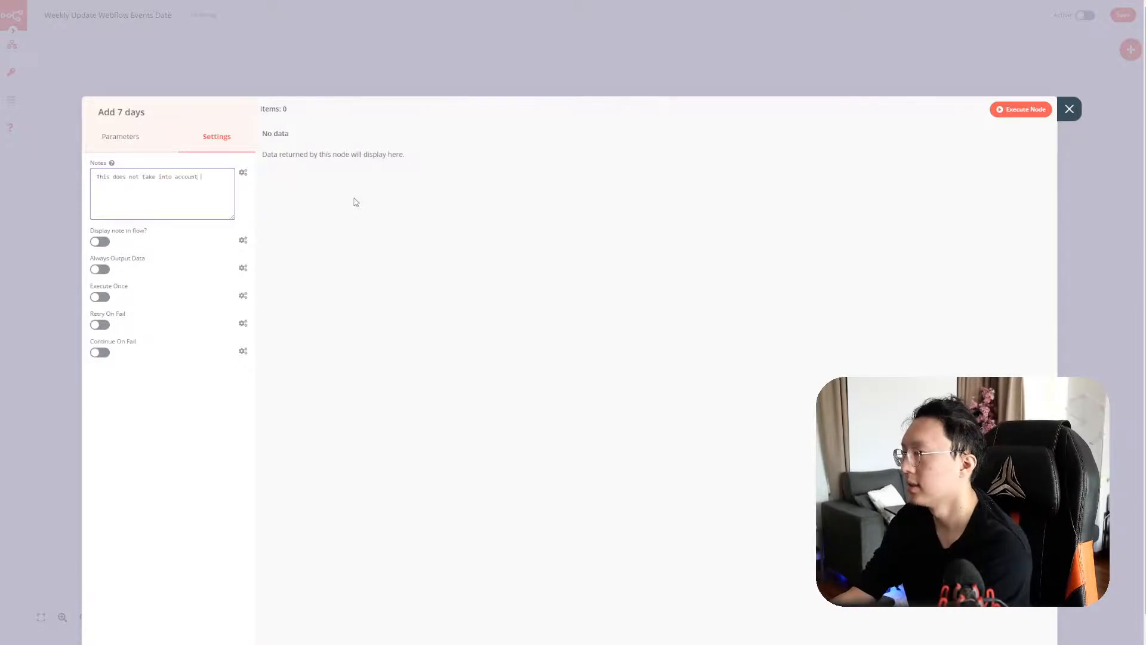
type("s saving time apparently")
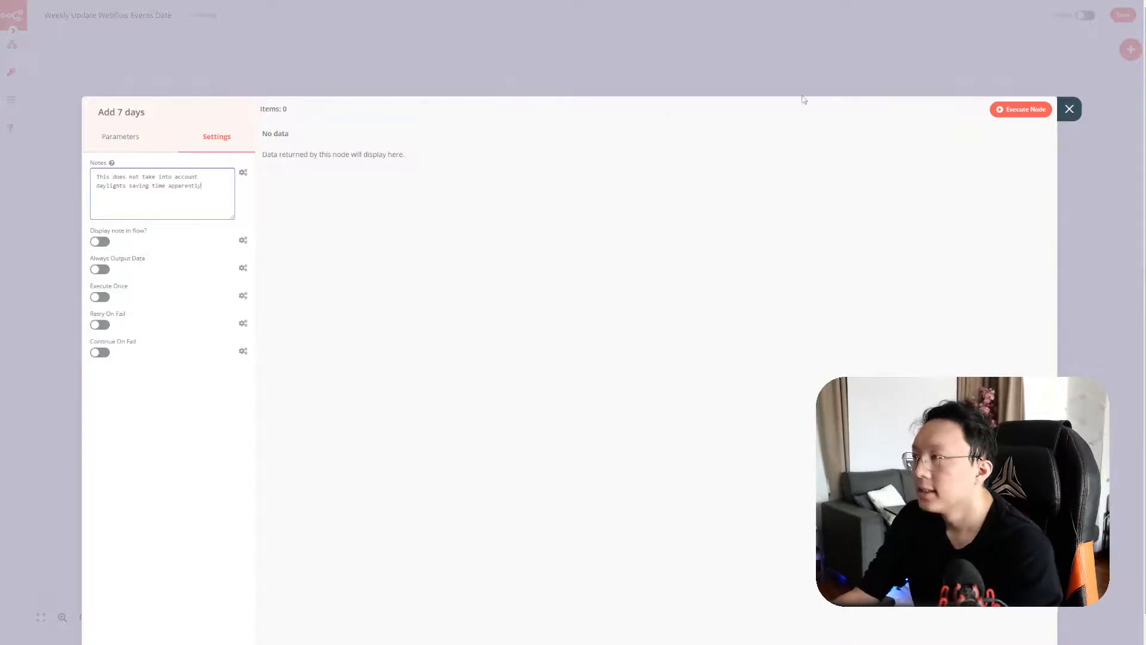
left_click(1069, 108)
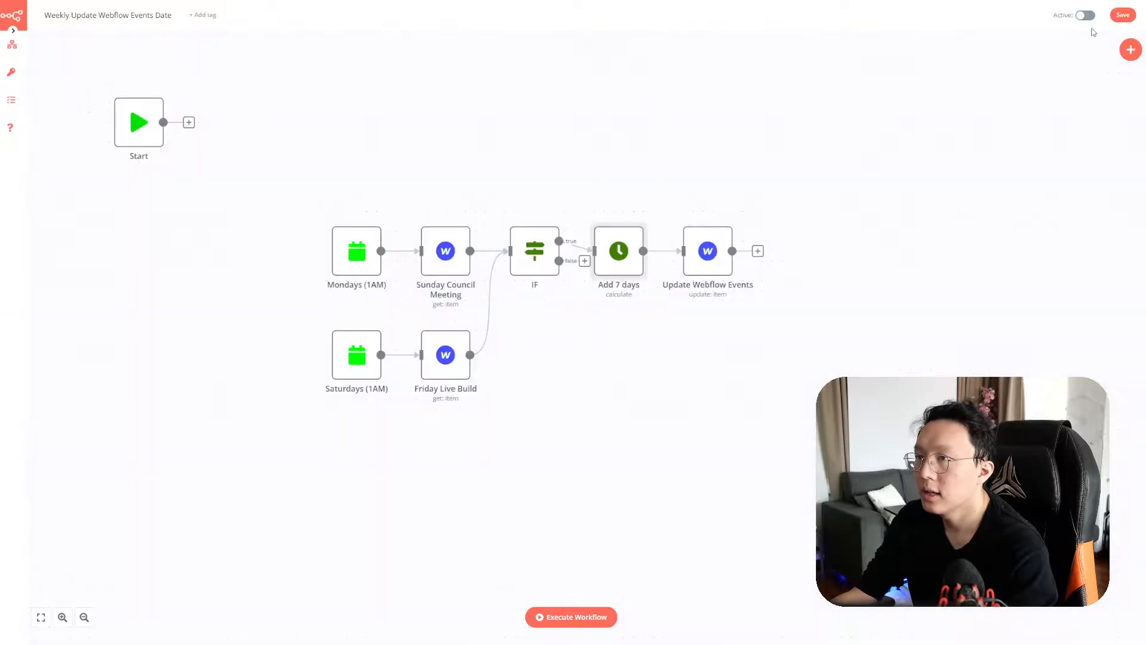
Activate the Weekly Update Webflow Events Date workflow and check its executions
left_click(1086, 17)
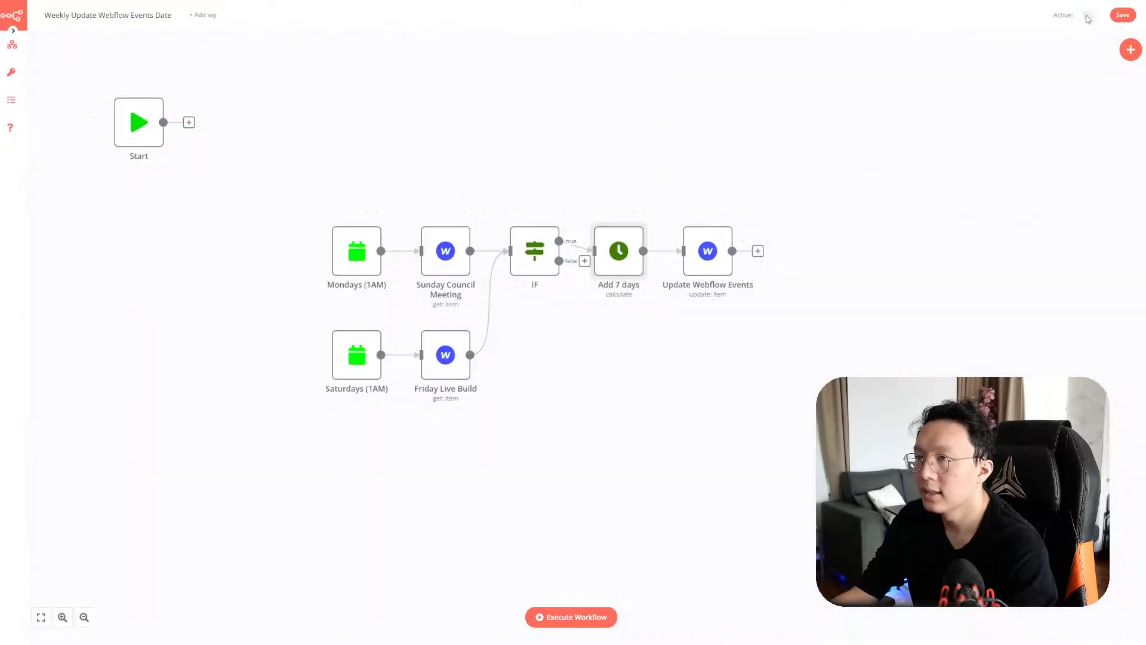
left_click(661, 203)
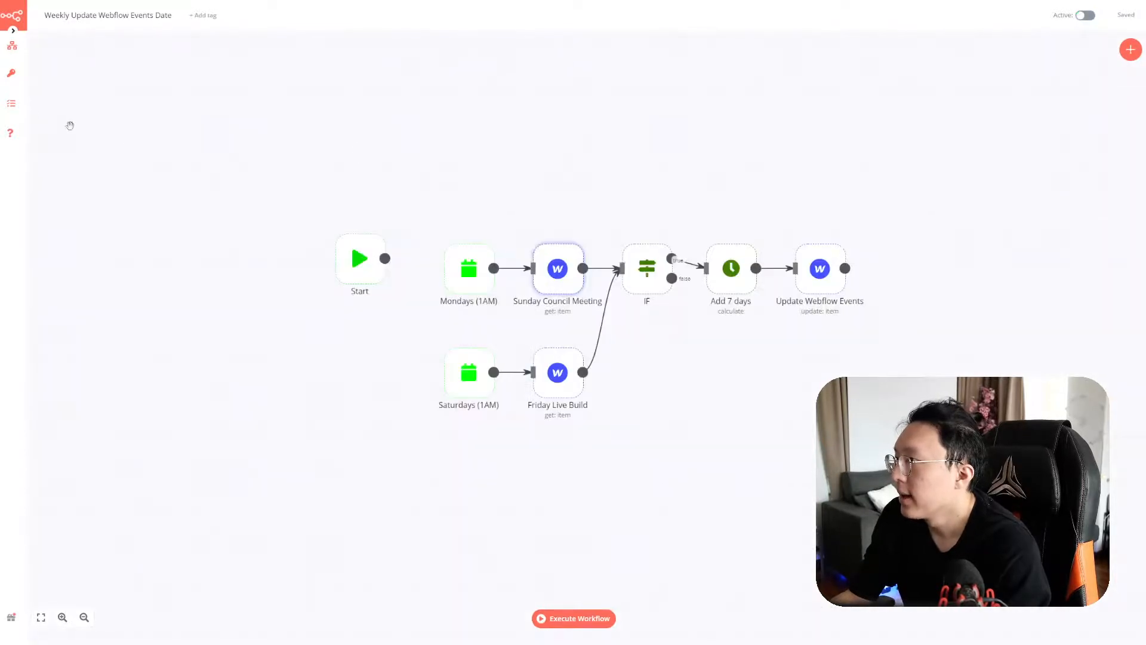
left_click(11, 103)
left_click(277, 94)
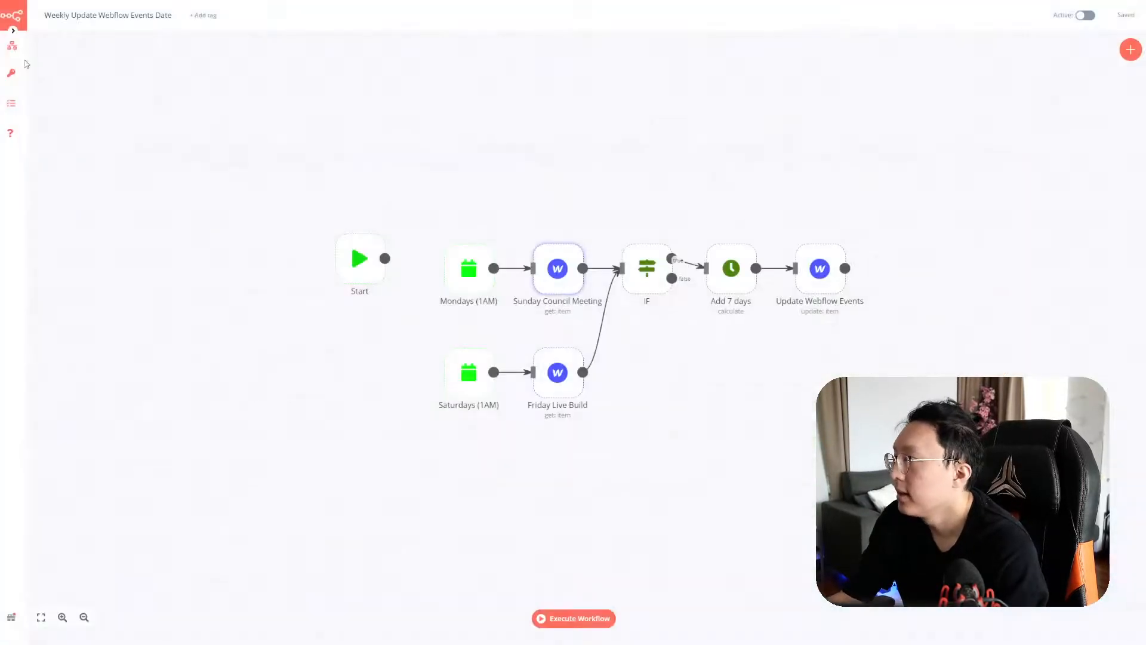
Open the GASS > Notion workflow and inspect the GASS (IFTTT) webhook node
mouse_move(12, 47)
left_click(64, 59)
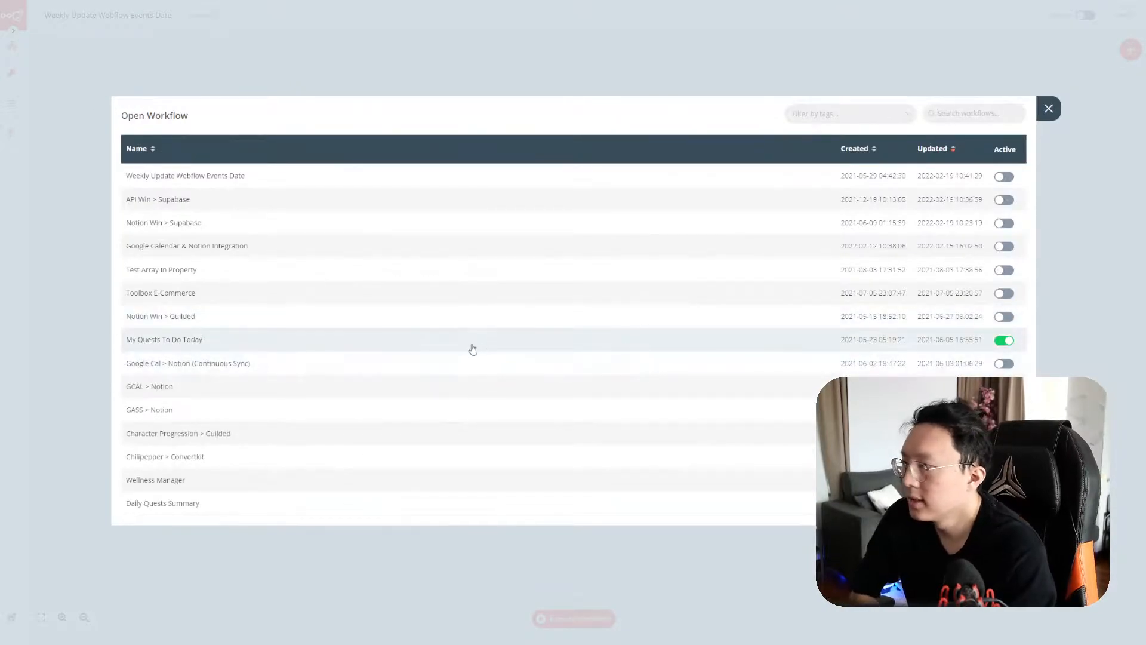
left_click(583, 412)
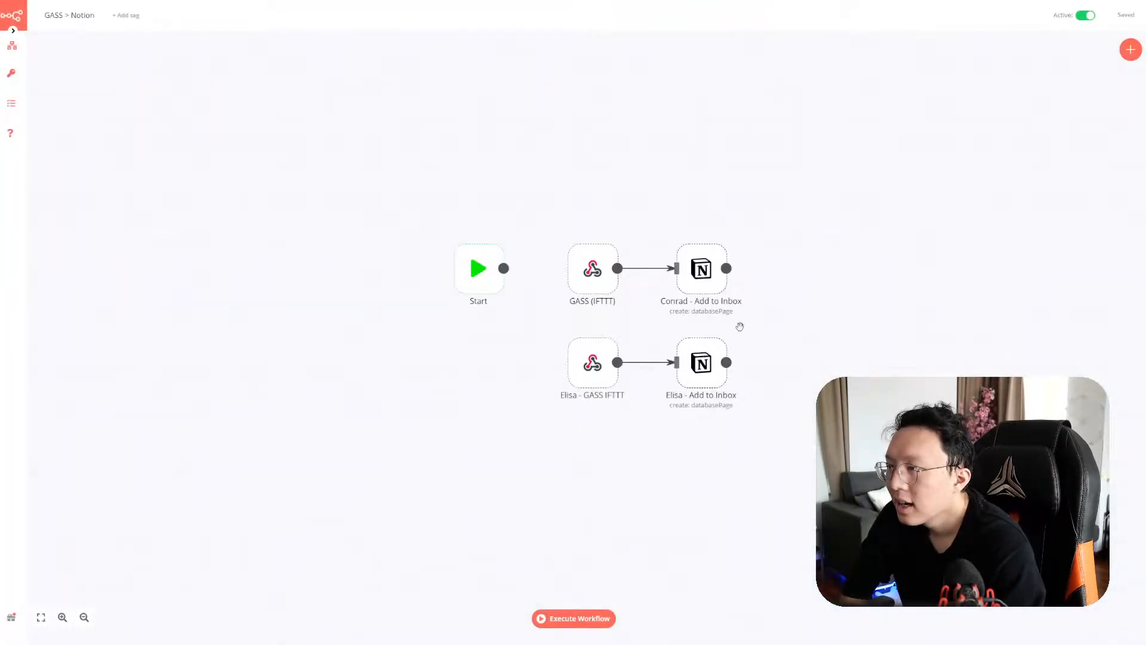
left_click_drag(751, 303, 560, 226)
left_click(595, 207)
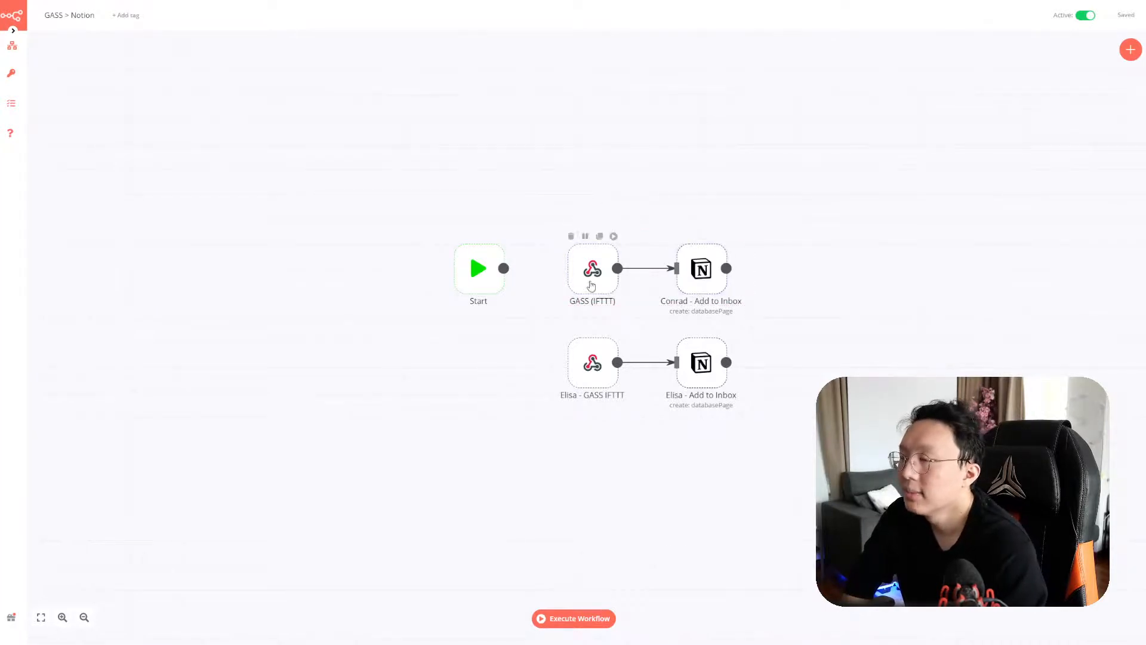
double_click(598, 288)
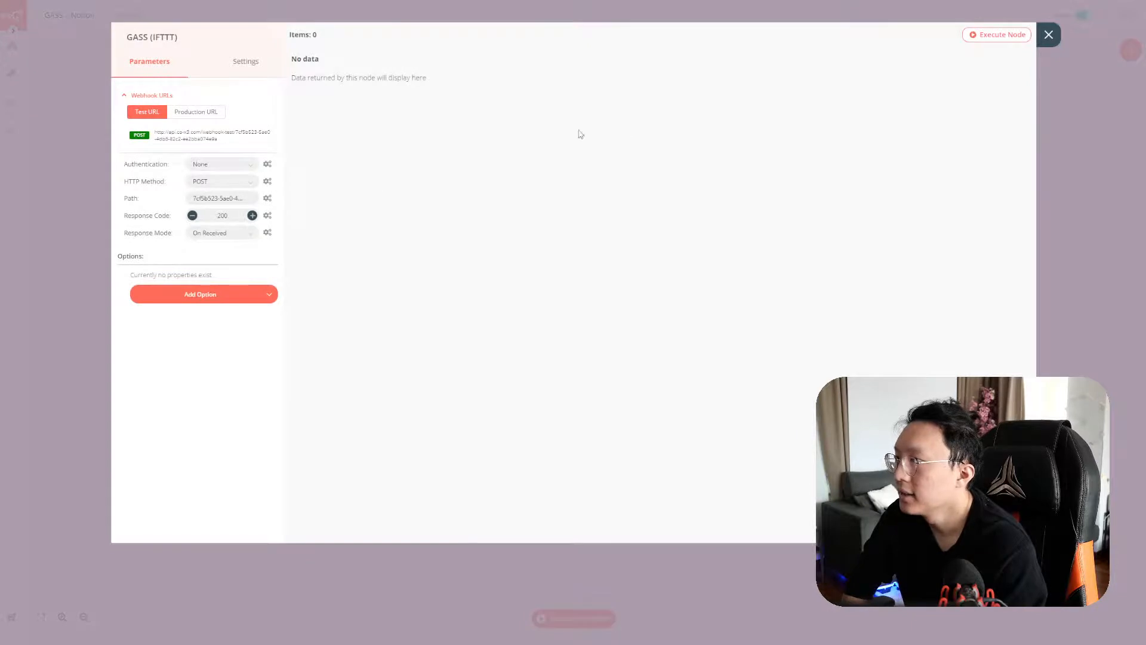
left_click(1049, 35)
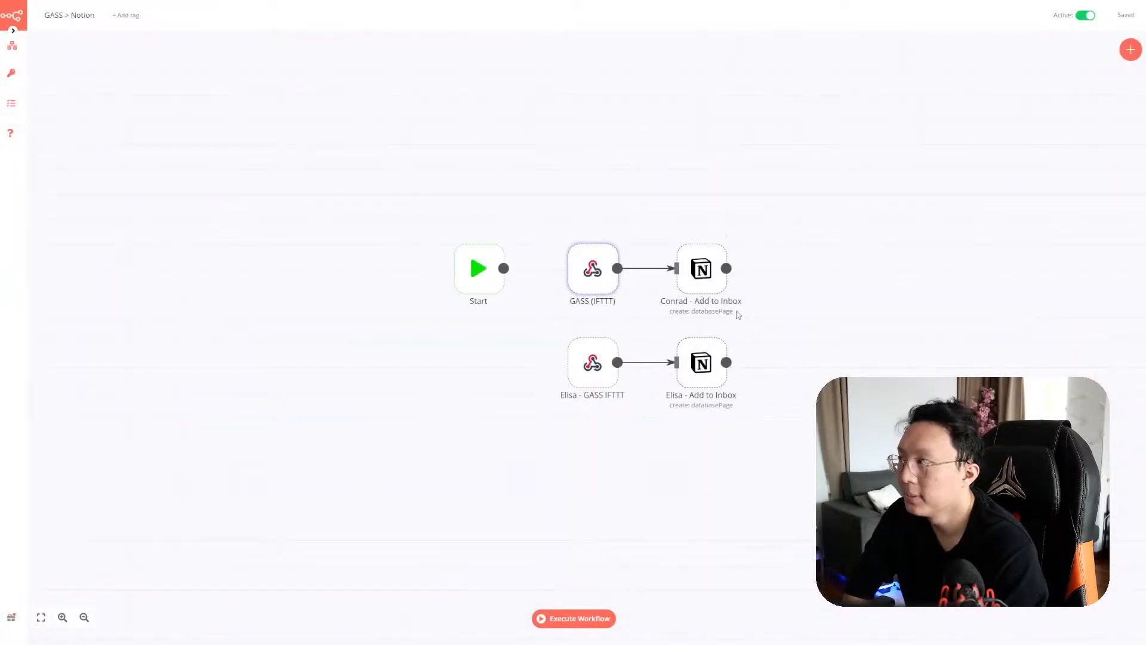
Select and copy the GASS (IFTTT) and Add to Inbox nodes, then return to the events-date workflow
left_click_drag(830, 406, 802, 443)
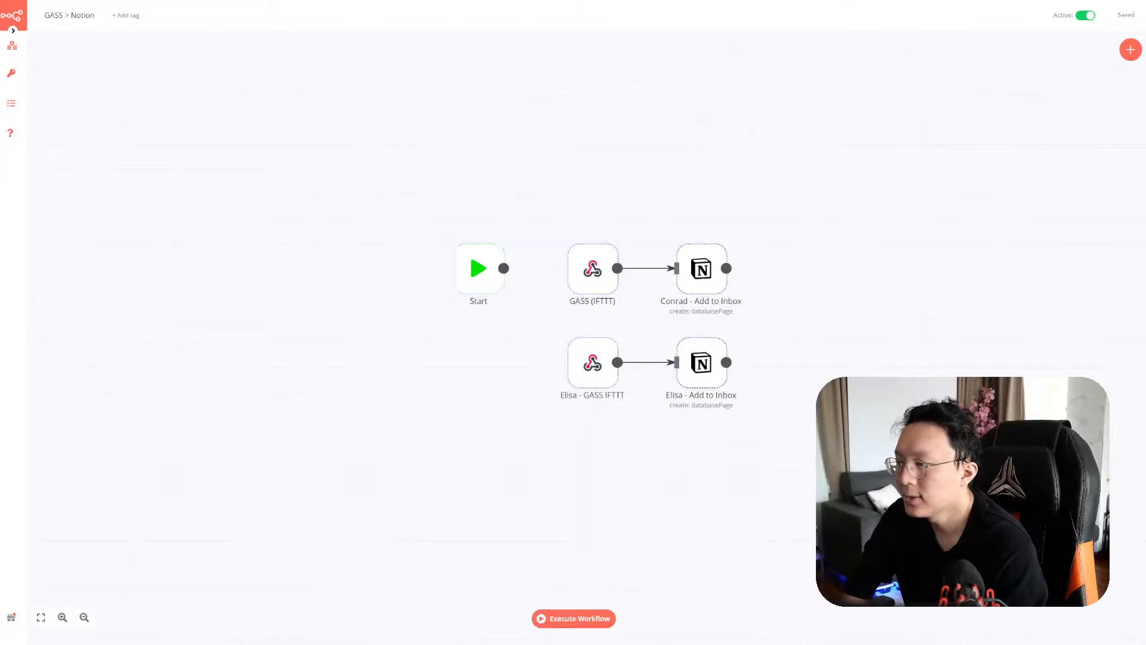
left_click_drag(388, 151, 547, 271)
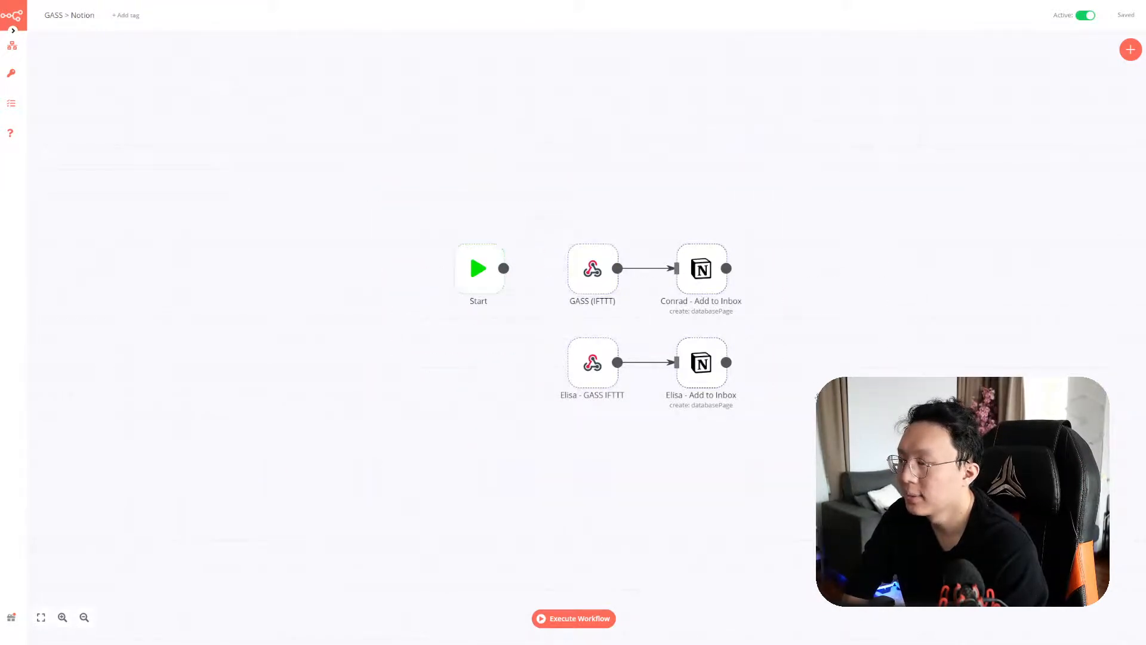
left_click_drag(777, 332, 541, 216)
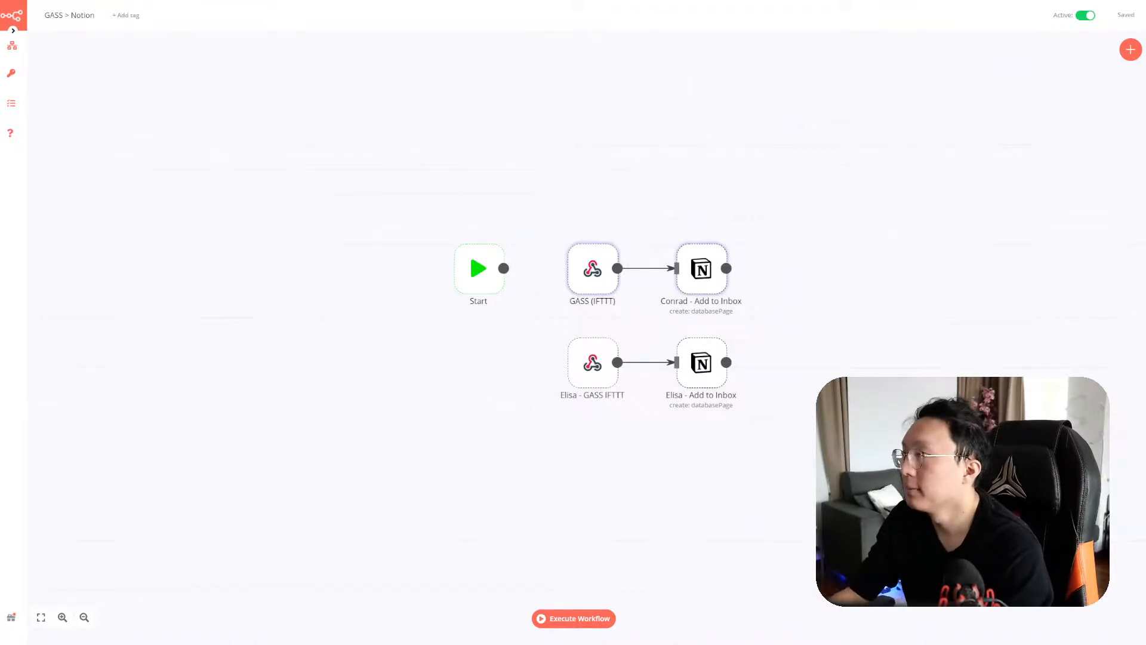
key("ctrl+Tab")
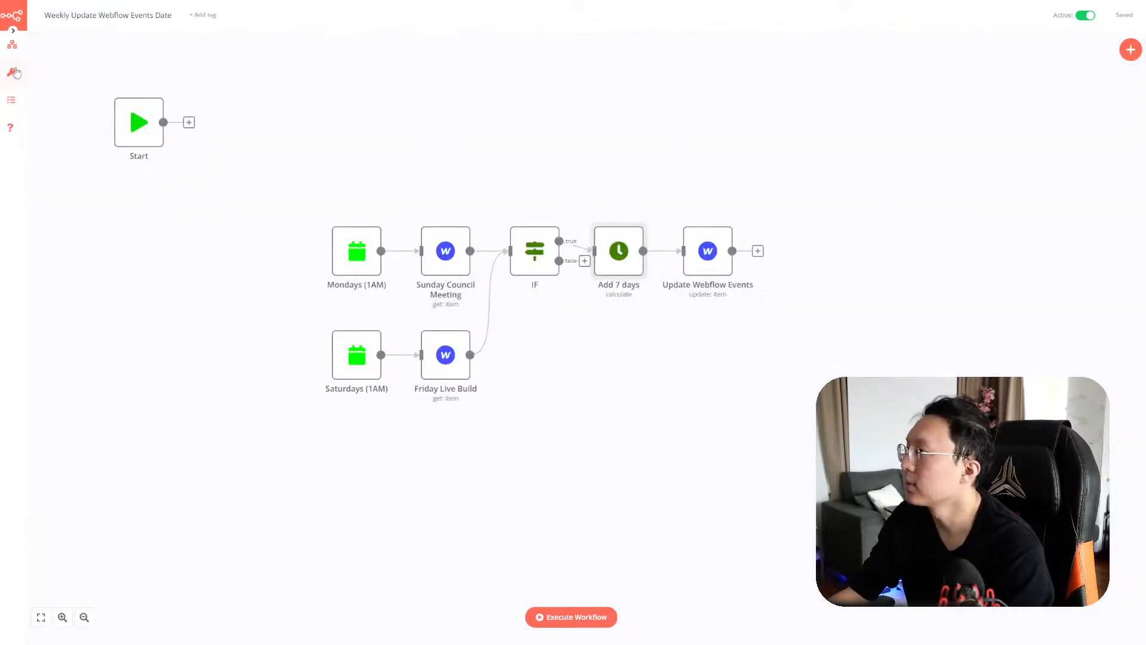
mouse_move(12, 45)
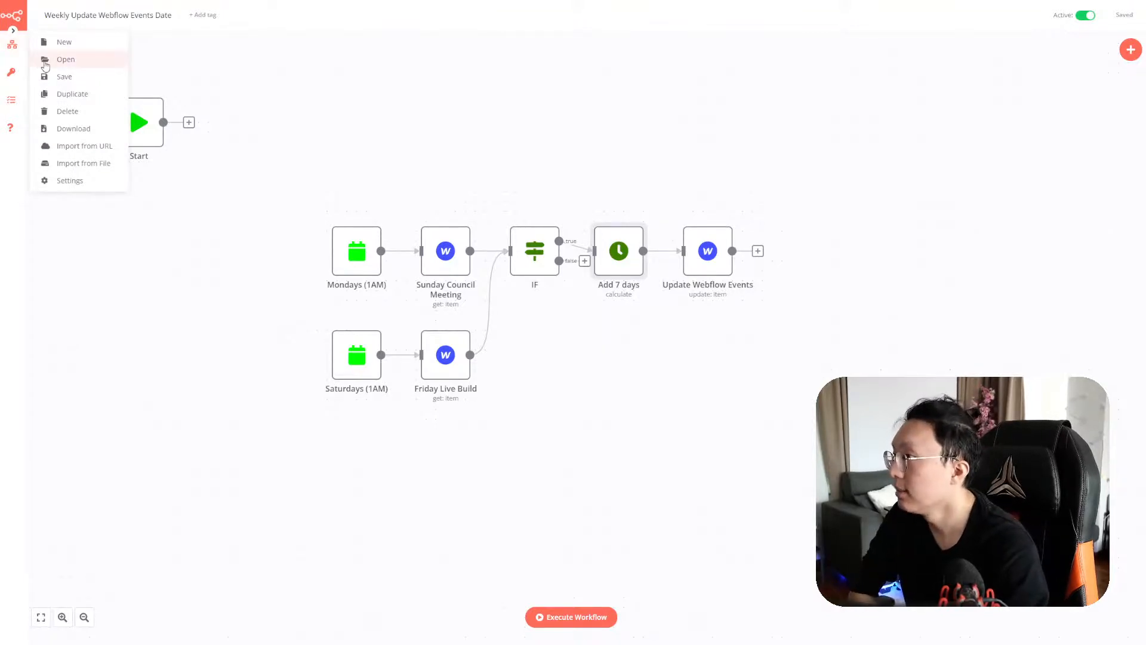
Create a new workflow named 'Google Assistant > Notion'
left_click(59, 43)
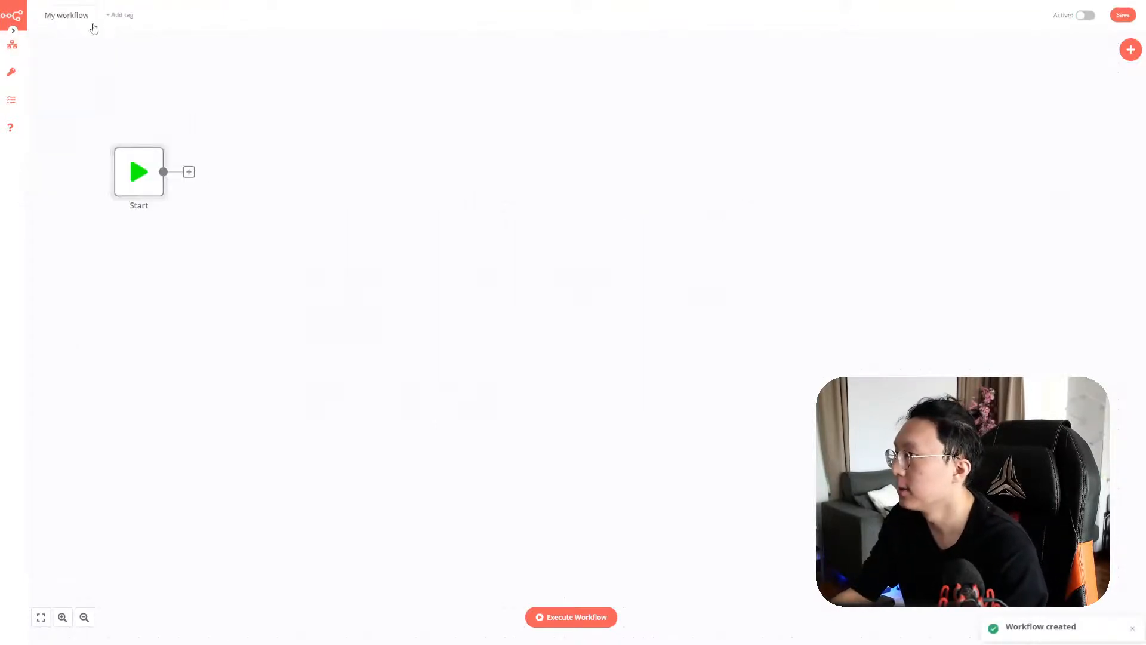
left_click(84, 16)
key("ctrl+a")
type("Goog")
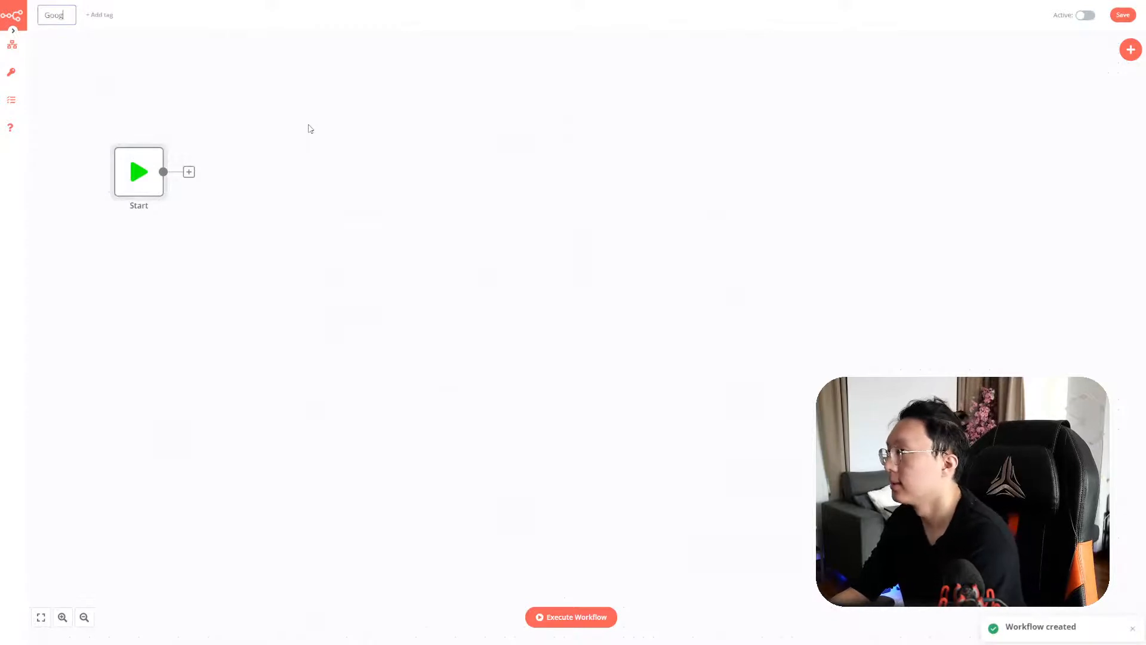
type("le Assistant > Notio")
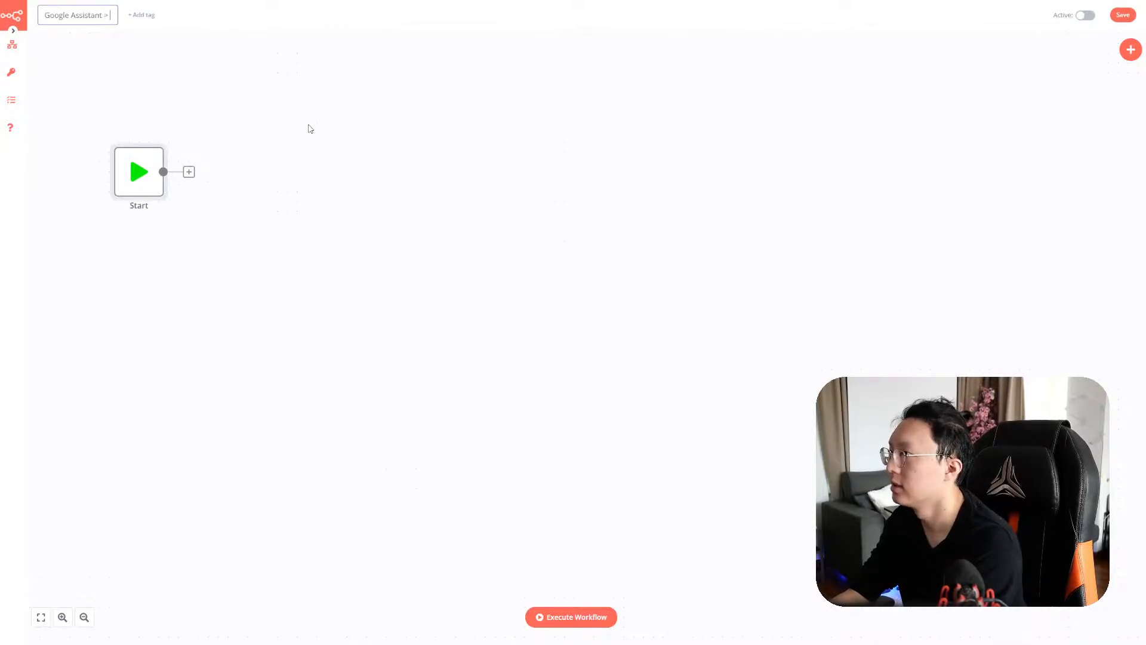
type("n")
key("Return")
Paste the GASS (IFTTT) and Add to Inbox nodes beside Start, then deactivate GASS > Notion
key("ctrl+v")
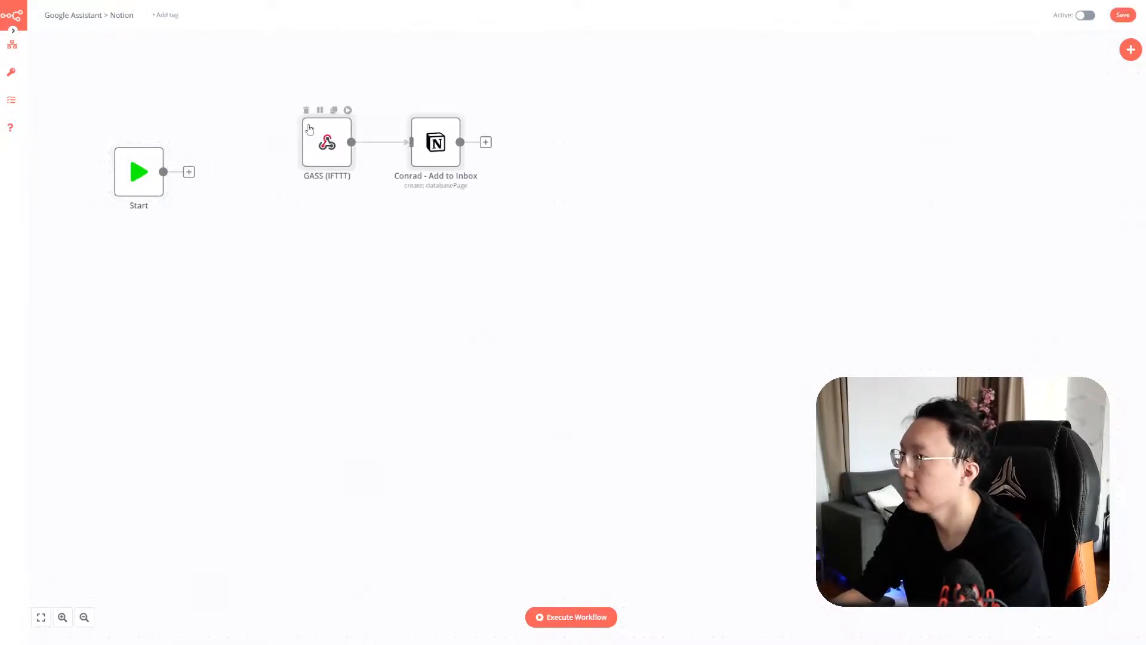
left_click_drag(324, 166, 285, 195)
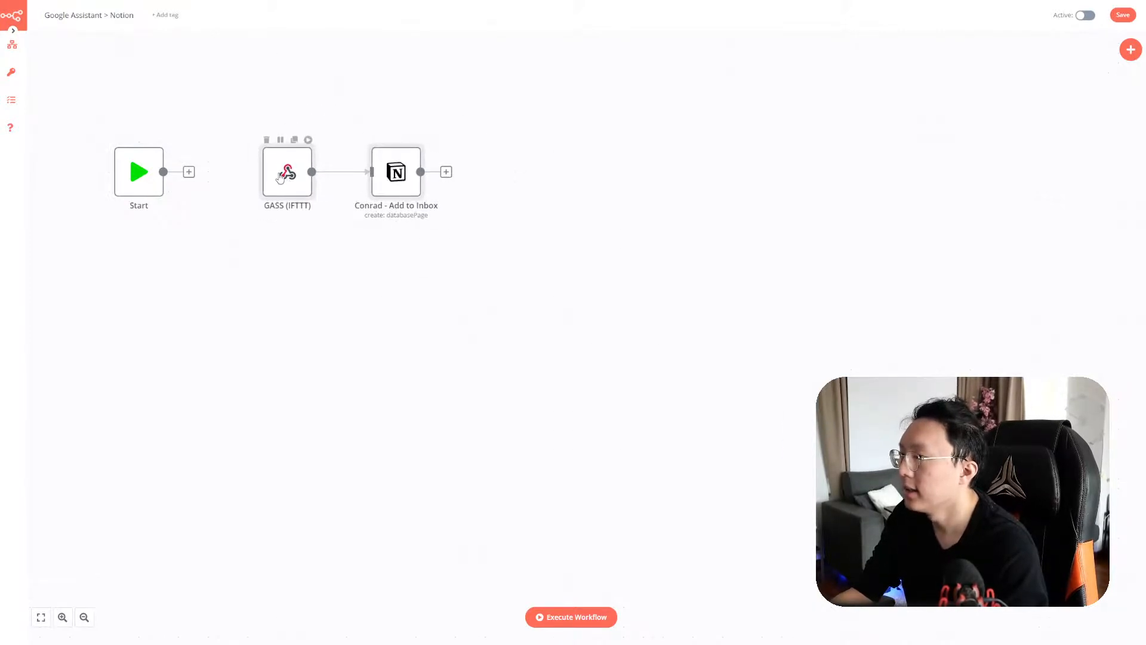
left_click_drag(397, 190, 378, 190)
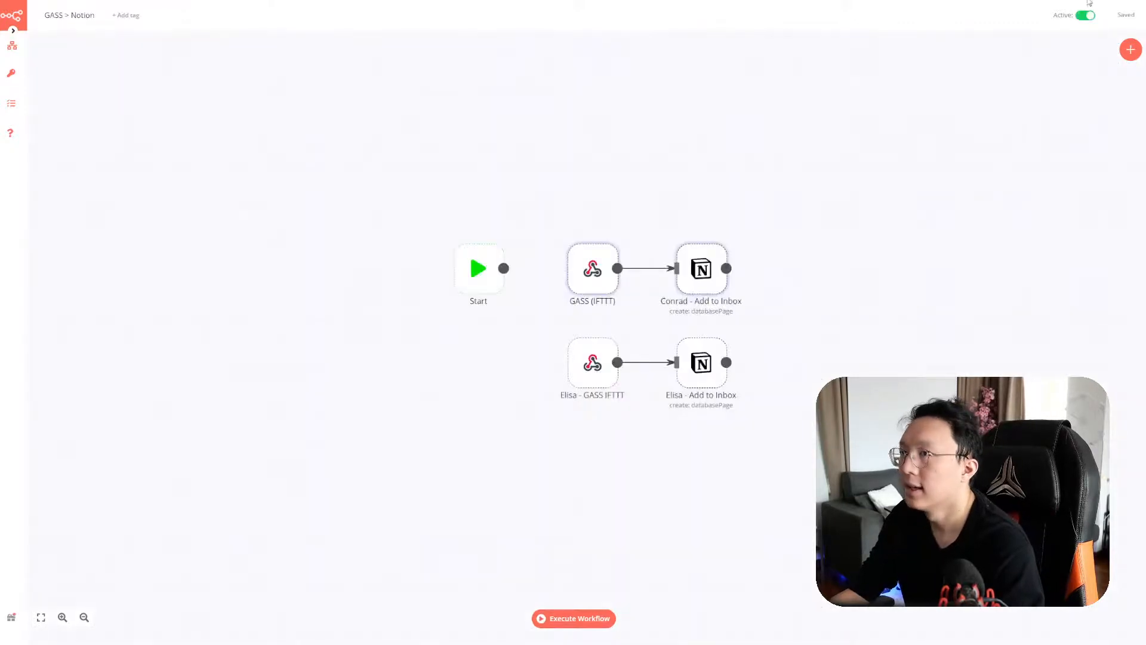
left_click(1091, 15)
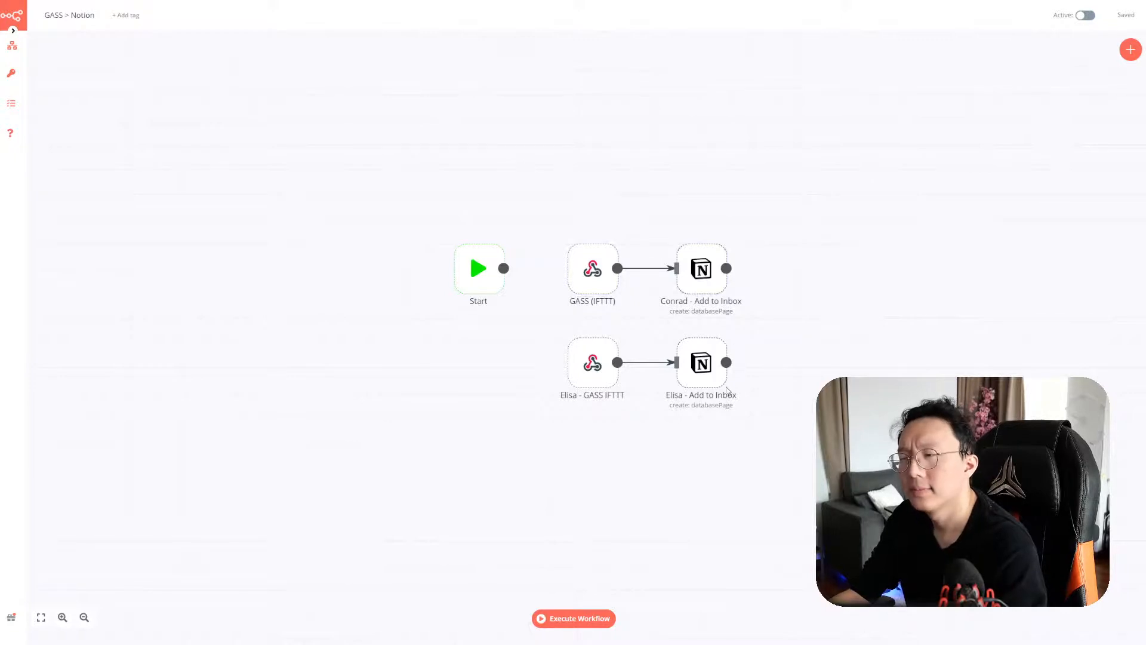
Review the executions list, filtered to GASS > Notion with any status
left_click(11, 104)
left_click(310, 143)
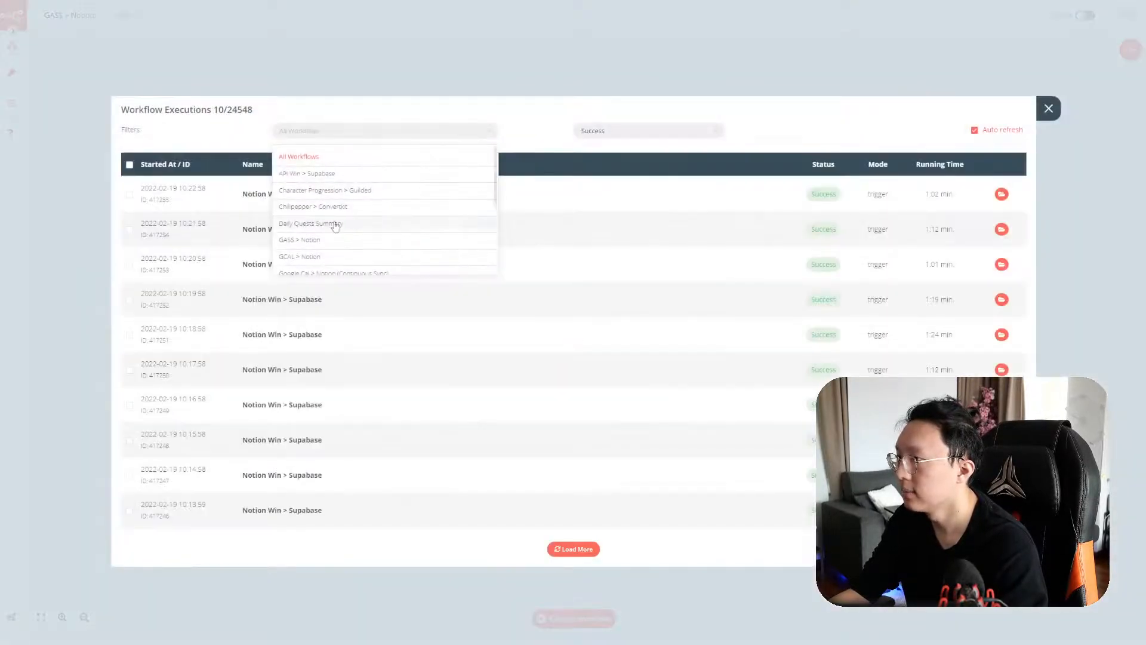
left_click(320, 239)
left_click(627, 131)
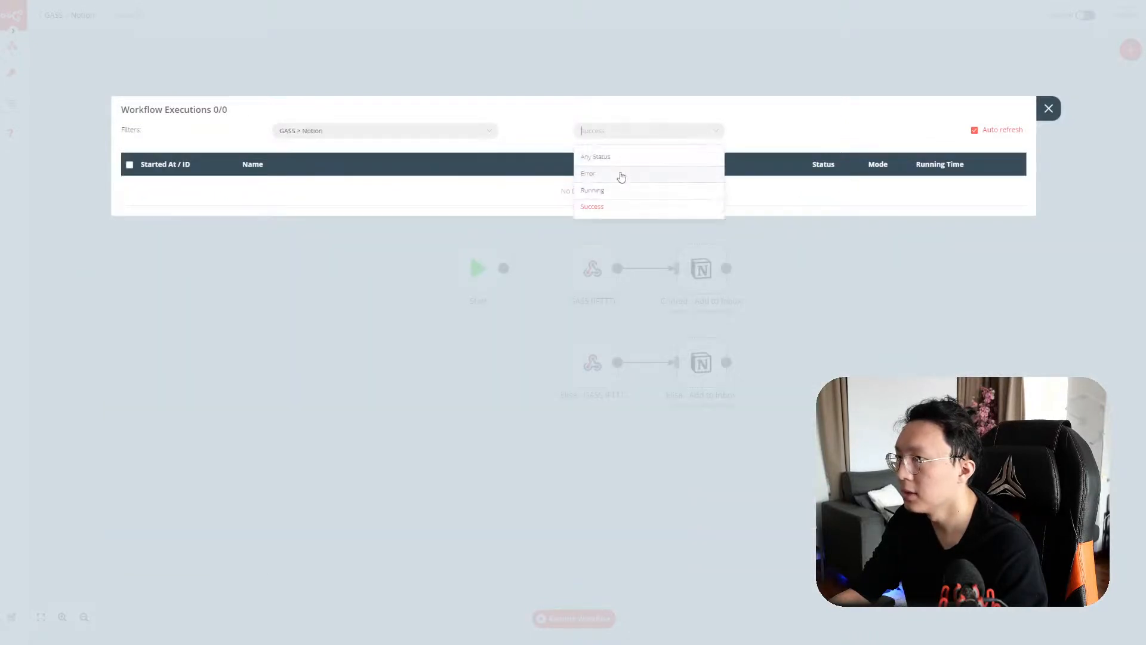
left_click(620, 159)
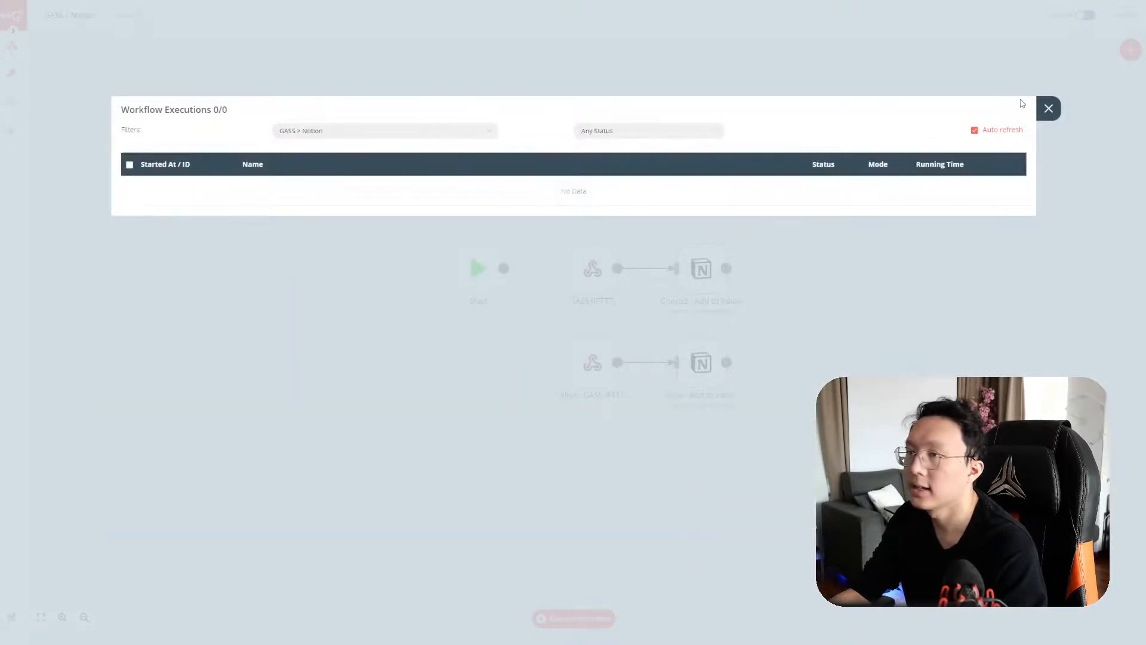
left_click(1049, 108)
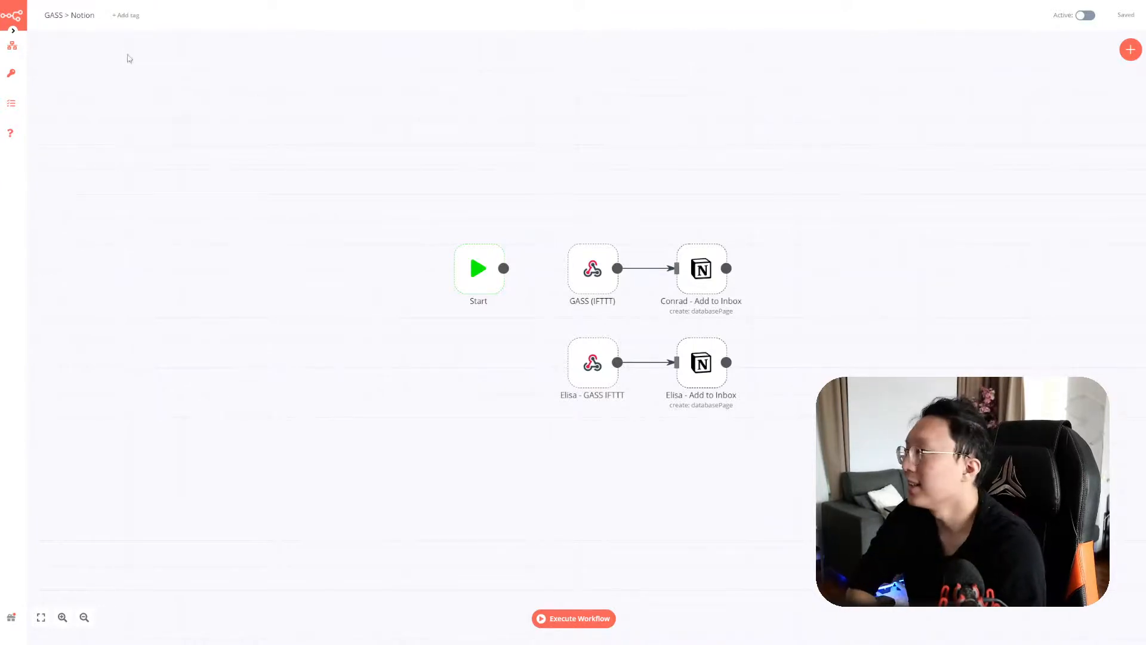
left_click(12, 103)
left_click(274, 90)
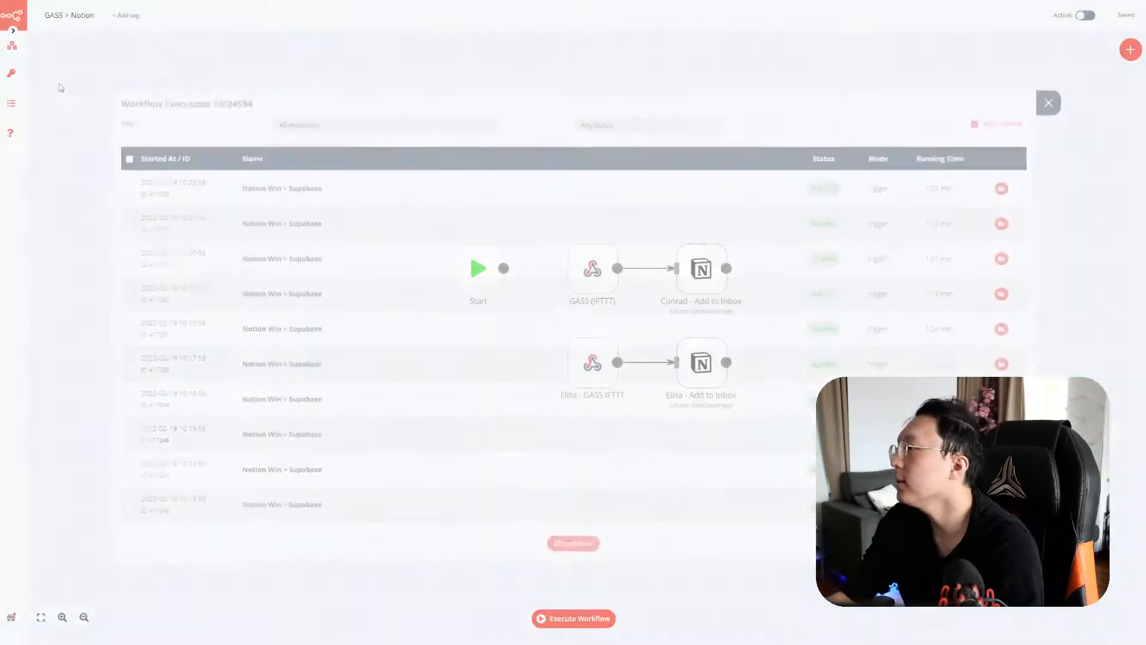
Open the Chilipepper > Convertkit workflow from the saved workflows
mouse_move(12, 47)
left_click(59, 59)
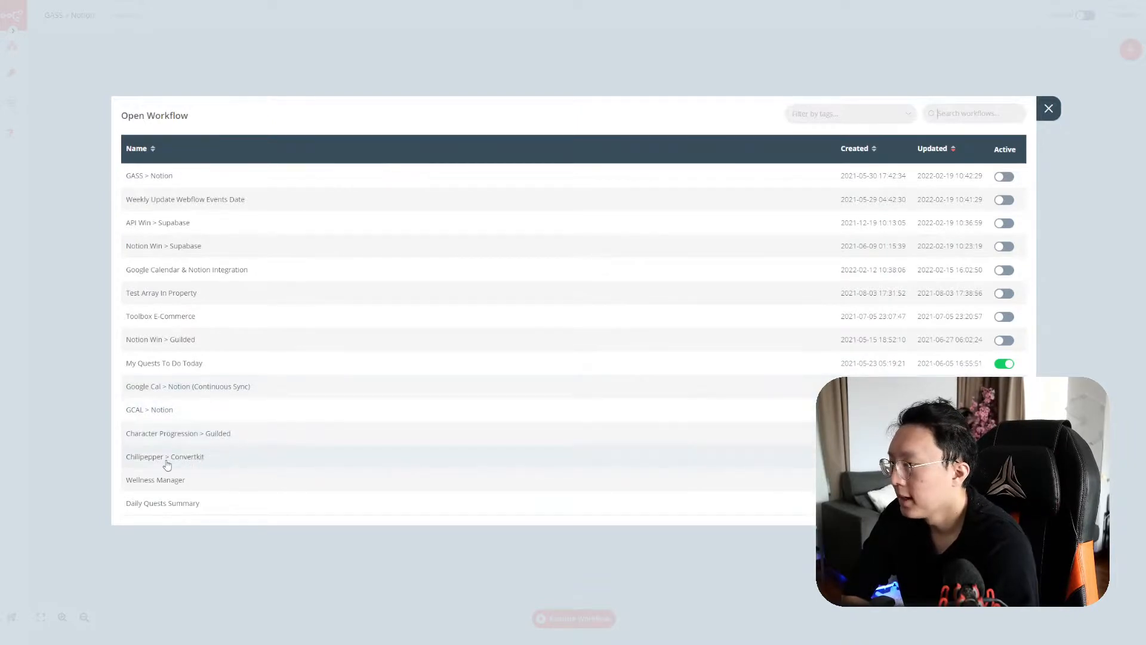
left_click(237, 465)
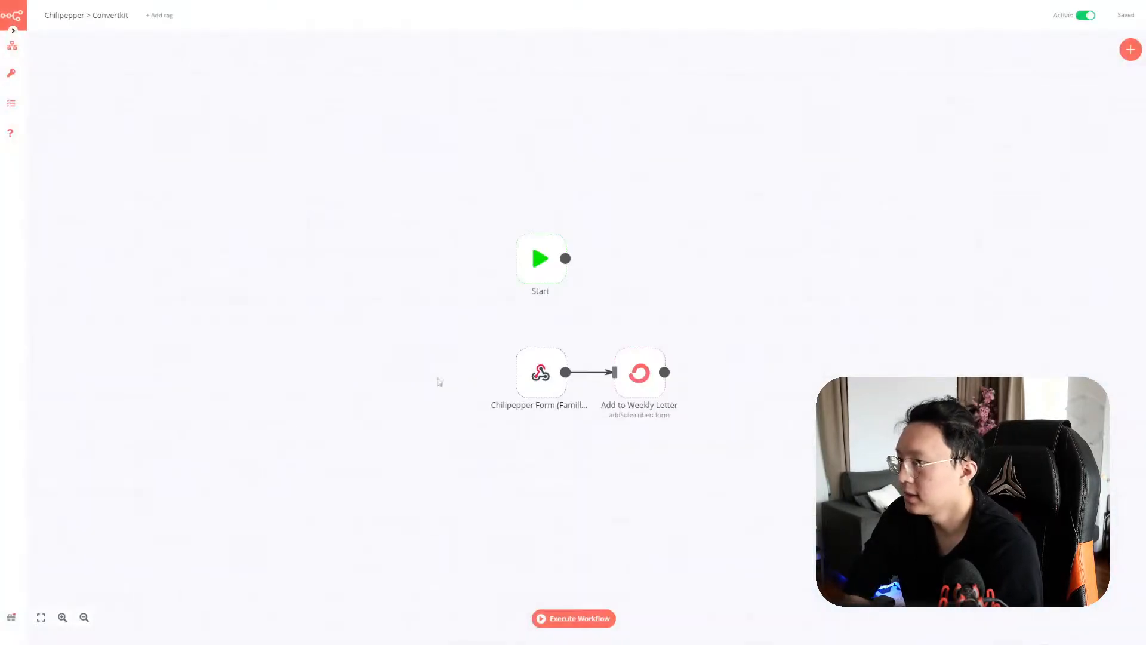
Select the webhook and Add to Weekly Letter nodes and move them into Start's row
left_click_drag(737, 429, 460, 345)
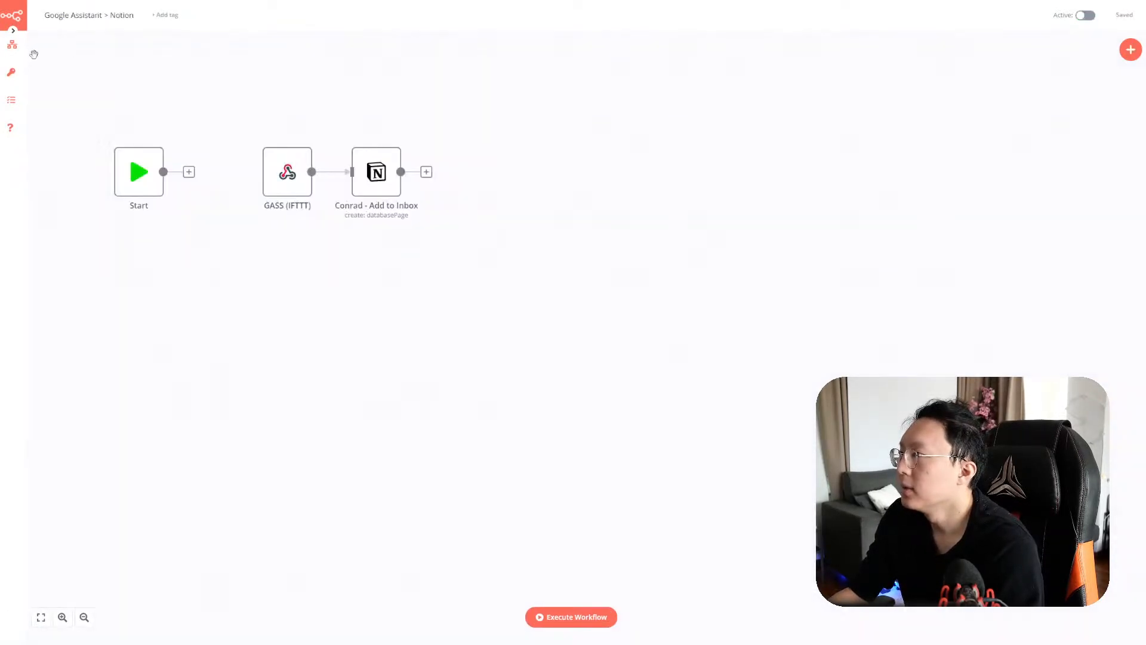
left_click(14, 30)
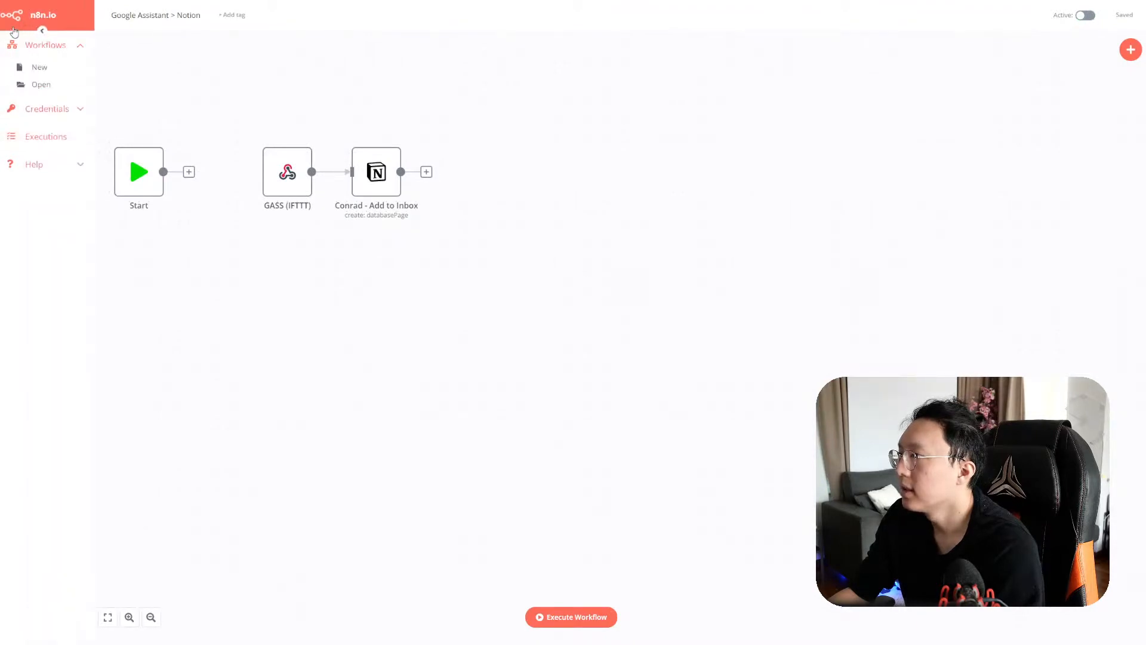
left_click(42, 34)
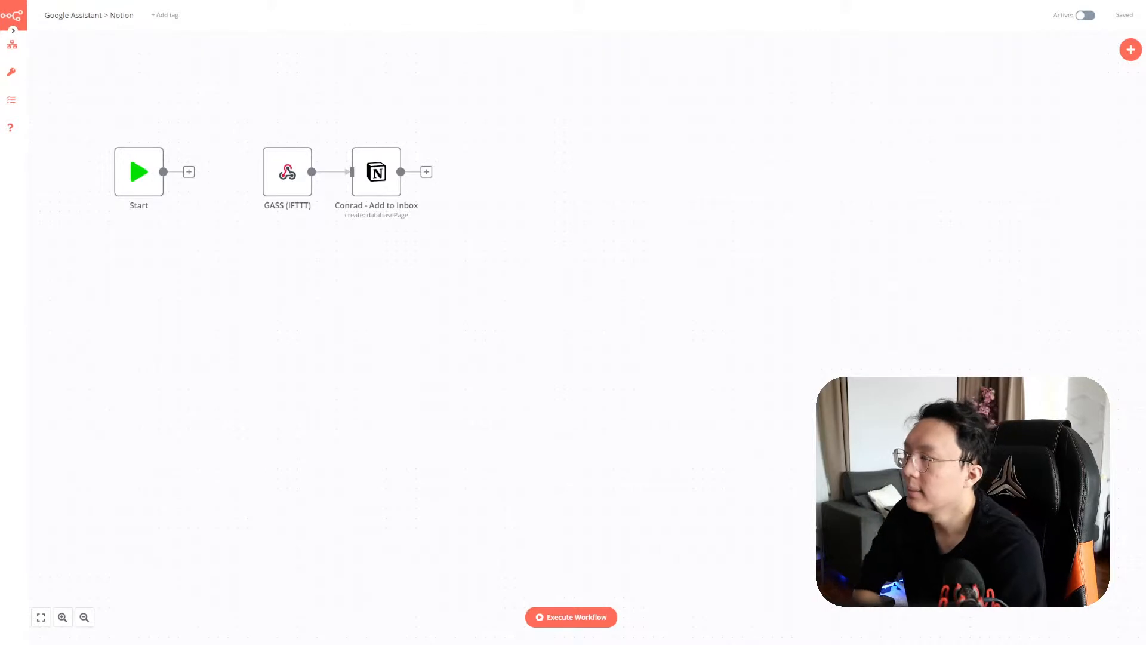
key("ctrl+Tab")
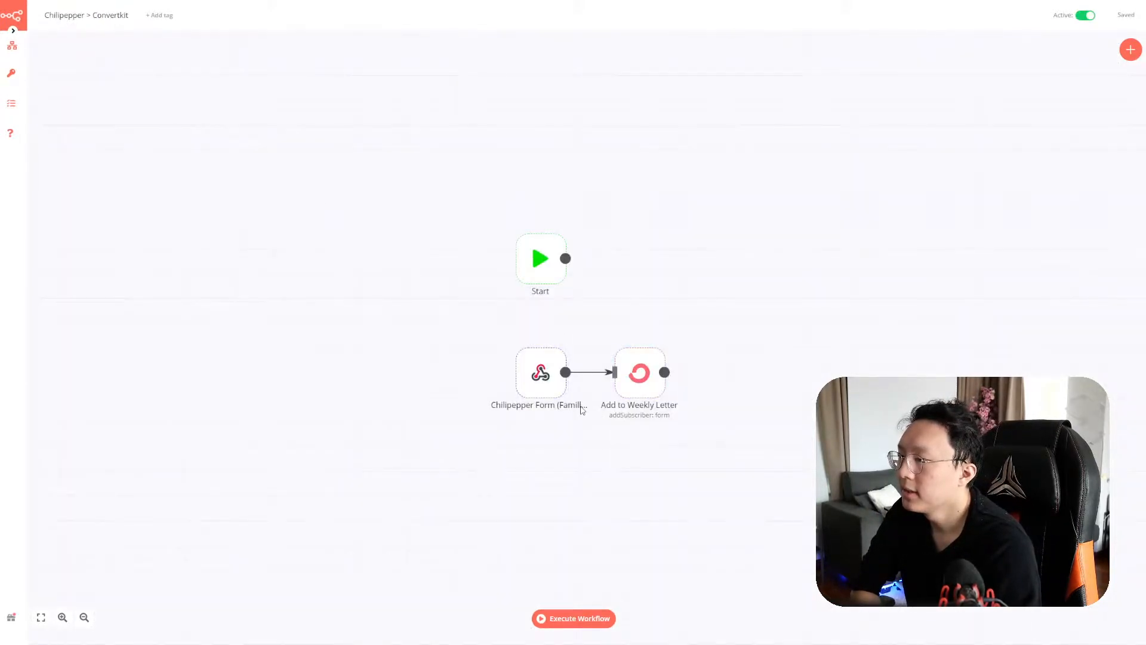
left_click_drag(685, 425, 449, 345)
left_click_drag(736, 426, 418, 334)
left_click_drag(701, 430, 399, 327)
left_click(699, 440)
left_click_drag(696, 437, 386, 313)
left_click(721, 422)
left_click(768, 427)
left_click_drag(759, 428, 463, 338)
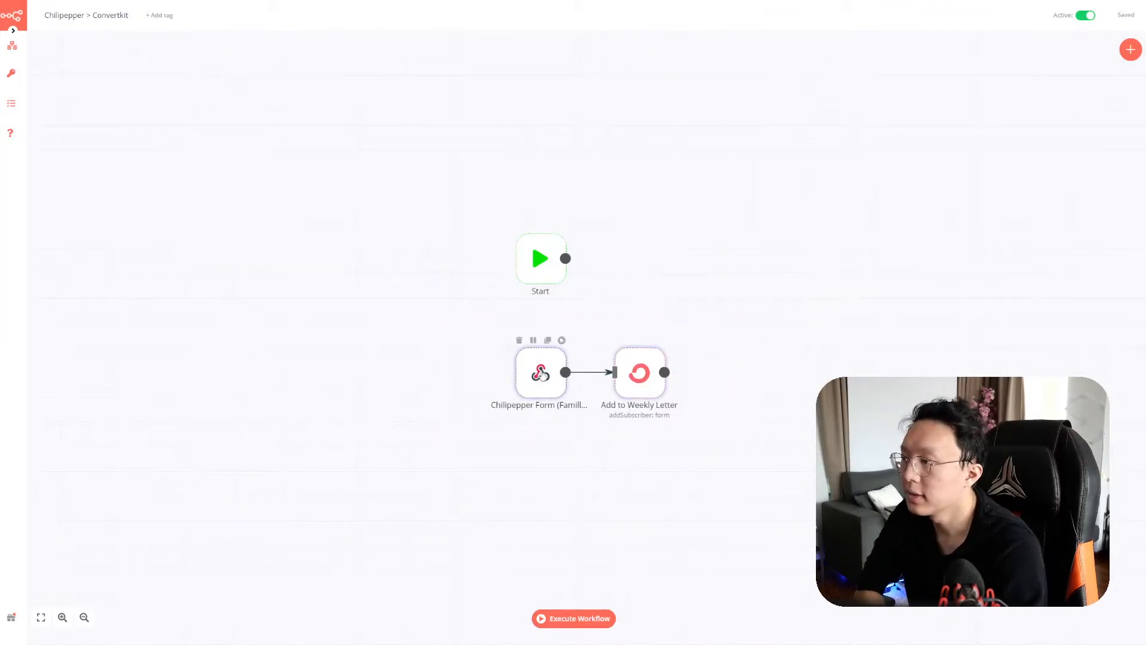
left_click_drag(533, 403, 616, 289)
Rename the Chilipepper Form webhook by pasting the identifier over the word 'mild'
double_click(621, 268)
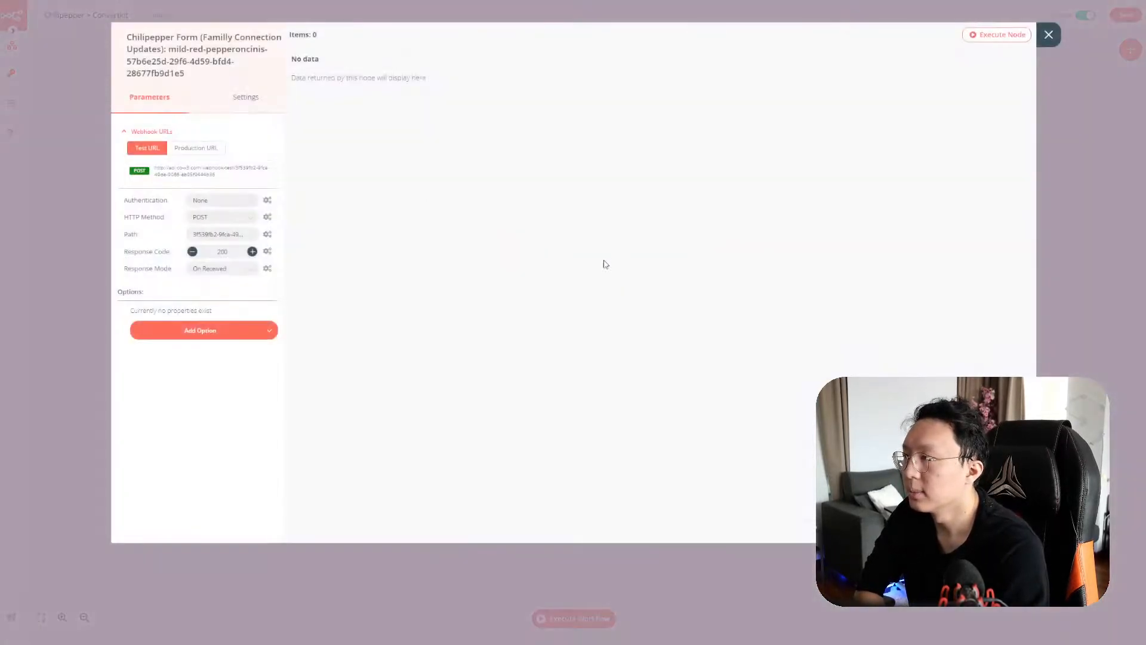
left_click(172, 51)
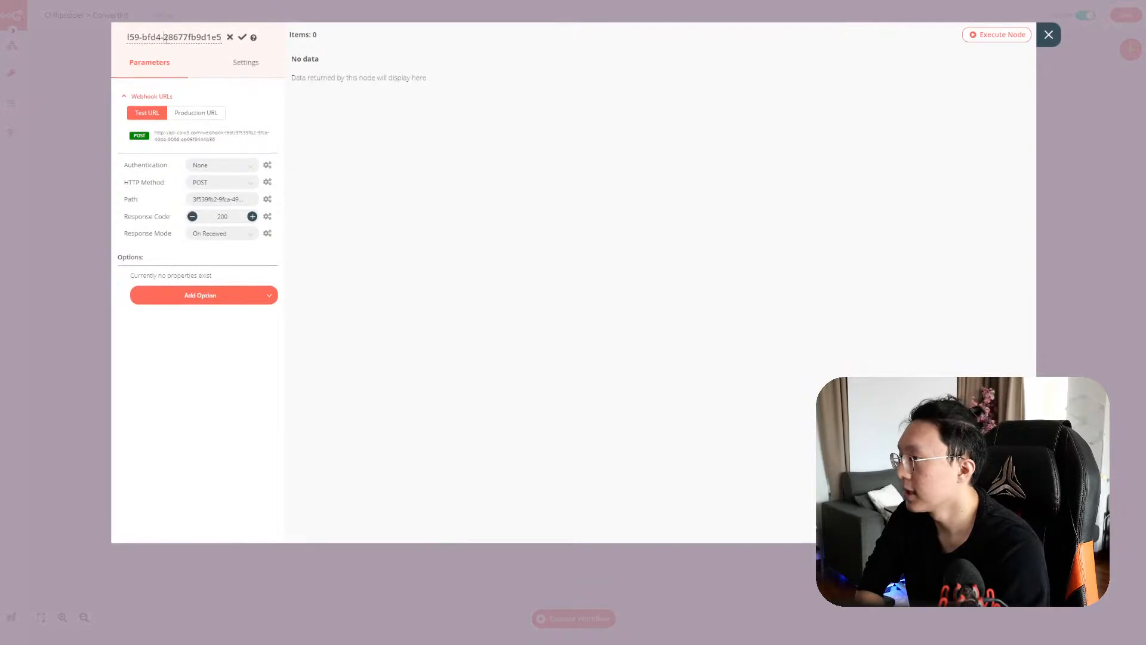
left_click_drag(149, 37, 108, 40)
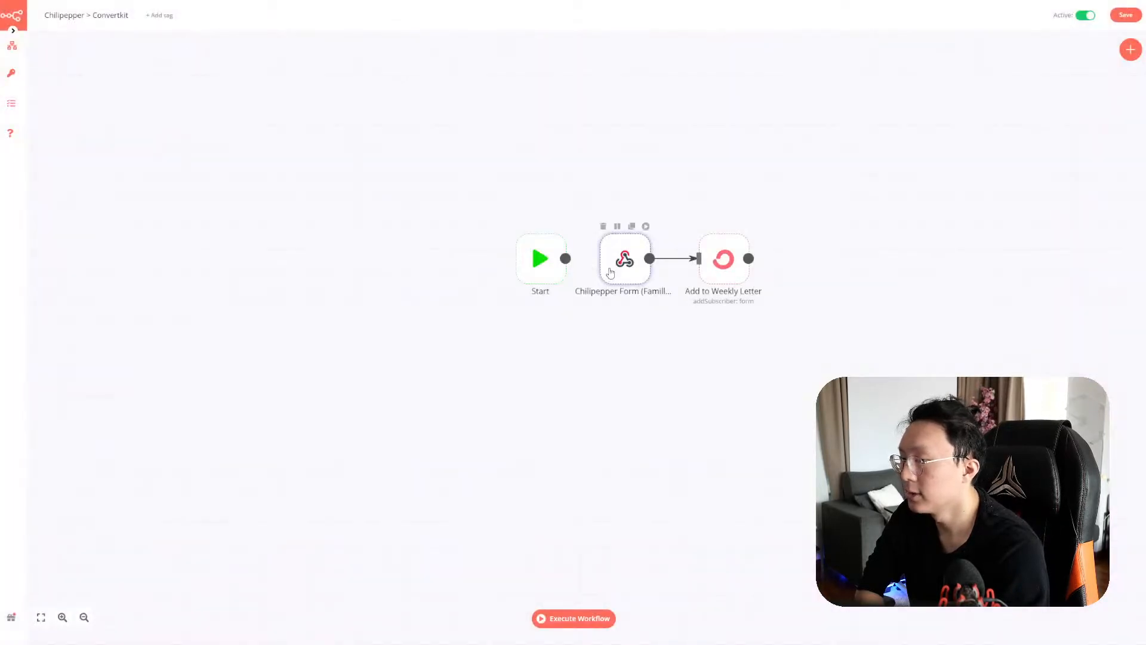
double_click(610, 270)
left_click(173, 49)
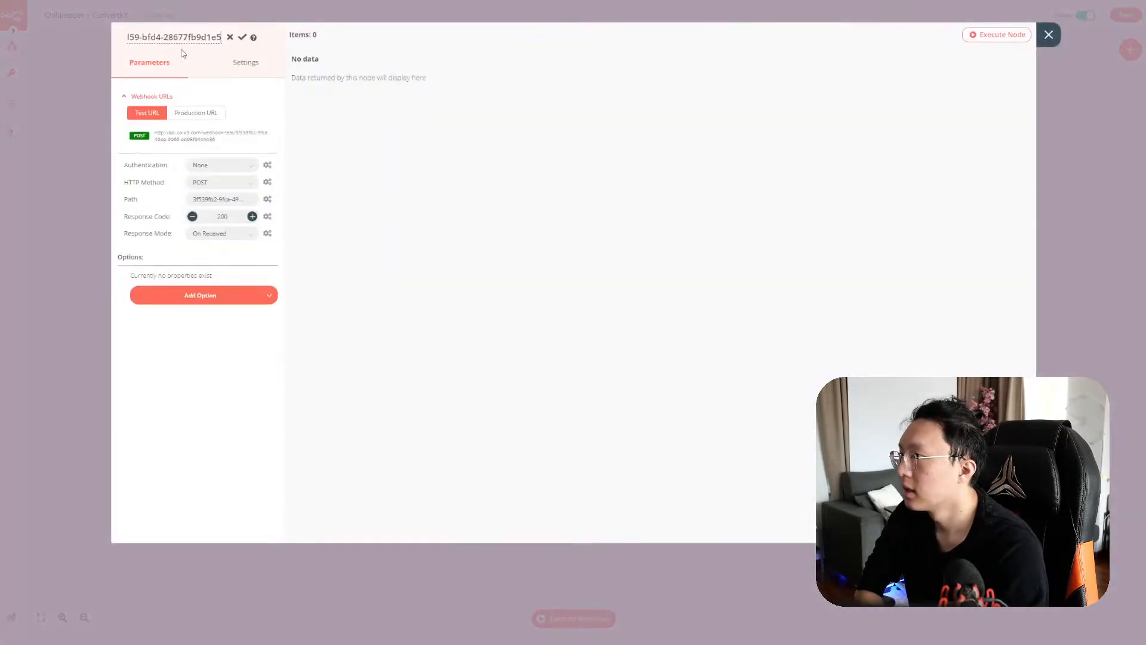
key("ctrl+shift+Left")
key("ctrl+shift+Left")
key("ctrl+shift+Left")
key("ctrl+shift+Left")
key("ctrl+shift+Left")
key("ctrl+shift+Left")
key("ctrl+shift+Left")
key("ctrl+shift+Left")
key("ctrl+shift+Left")
key("ctrl+shift+Left")
key("ctrl+shift+Left")
key("ctrl+shift+Left")
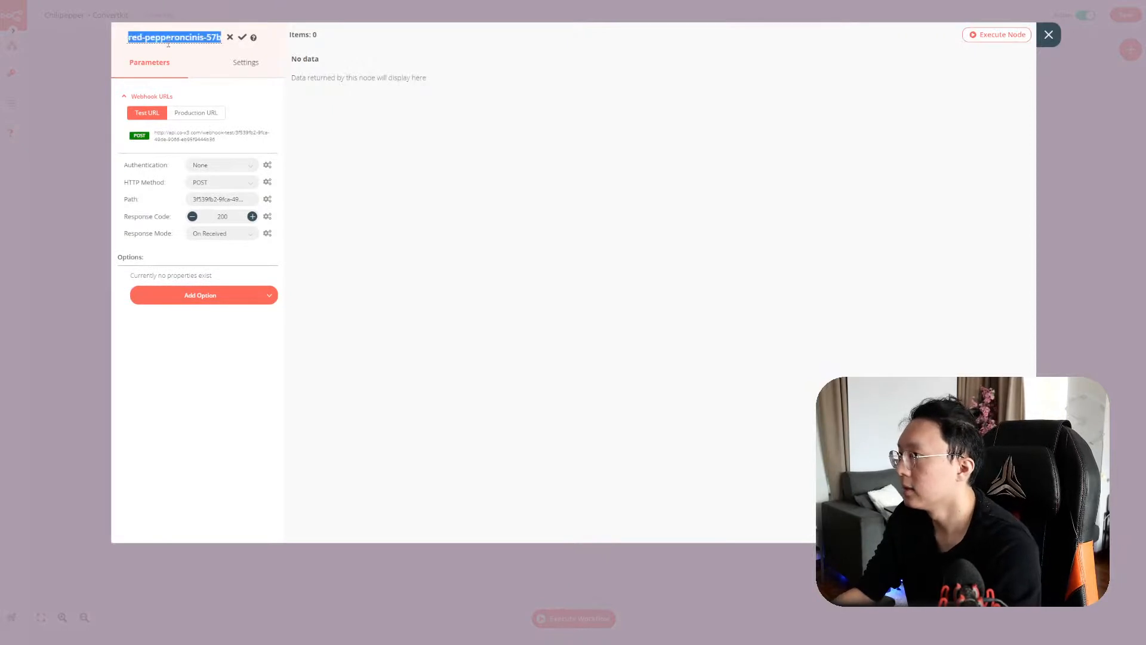
key("ctrl+shift+Right")
key("ctrl+shift+Right")
key("ctrl+shift+Right")
key("ctrl+shift+Right")
key("ctrl+shift+Right")
key("ctrl+shift+Right")
key("ctrl+shift+Right")
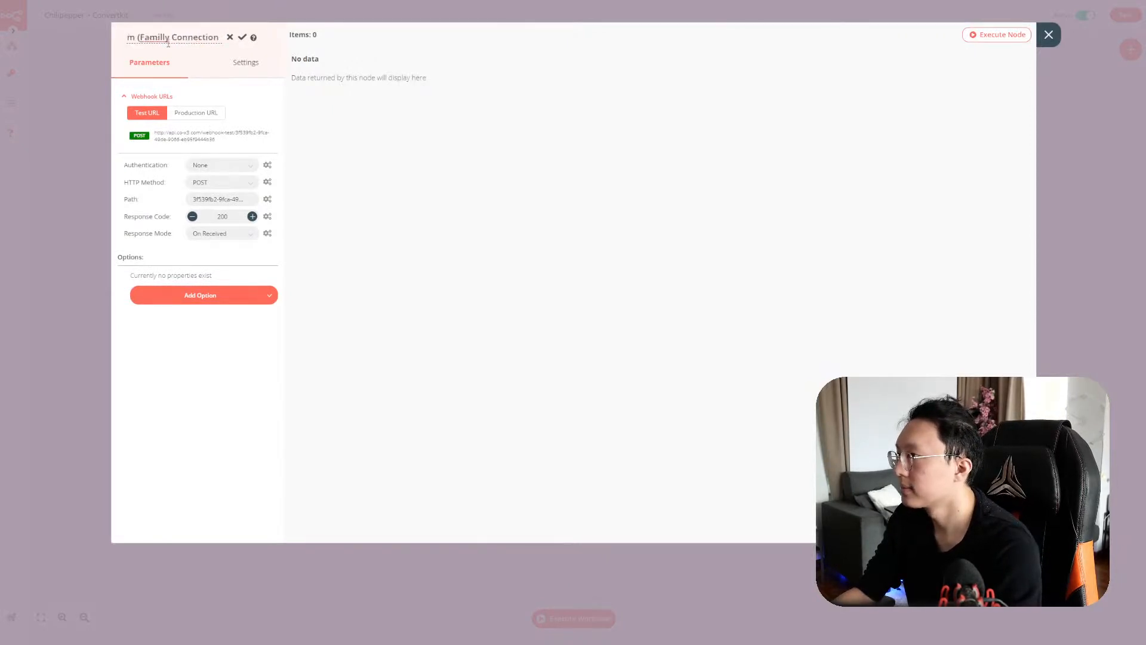
key("ctrl+shift+Right")
key("shift+Left")
key("shift+Left")
key("shift+Left")
key("shift+Left")
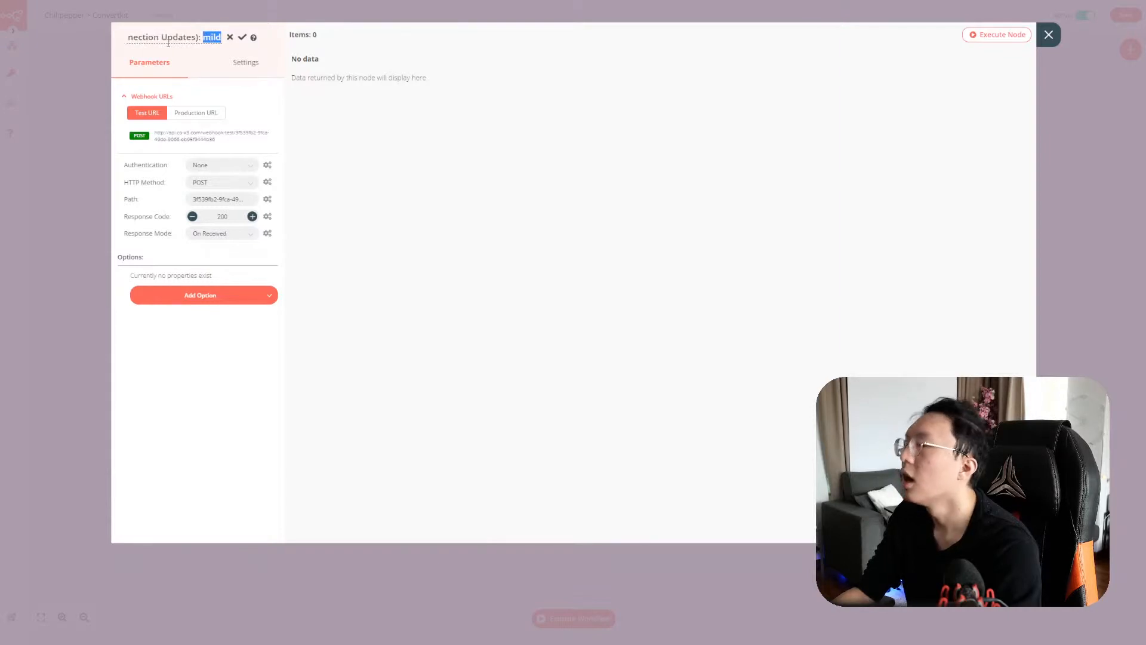
key("ctrl+v")
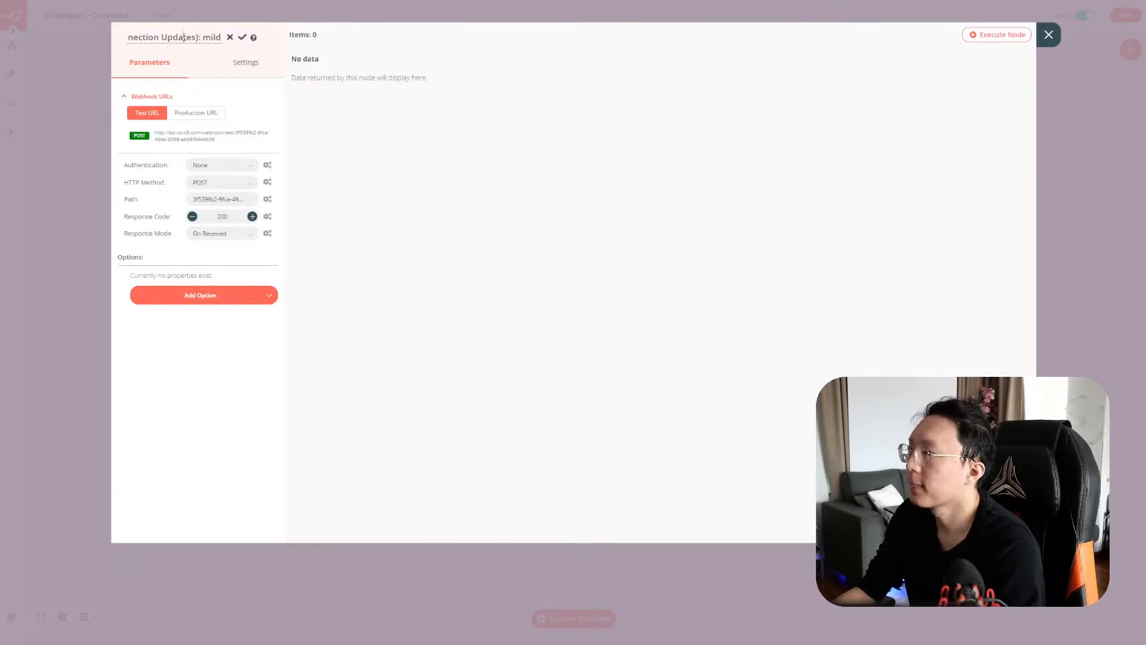
key("ctrl+a")
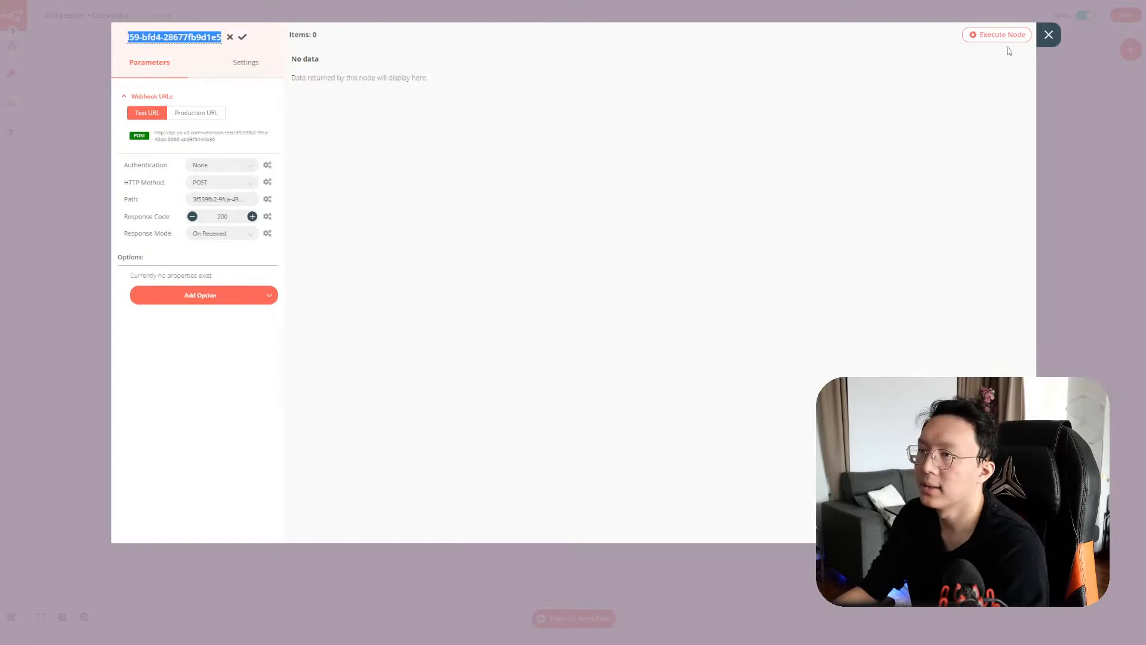
left_click(1049, 34)
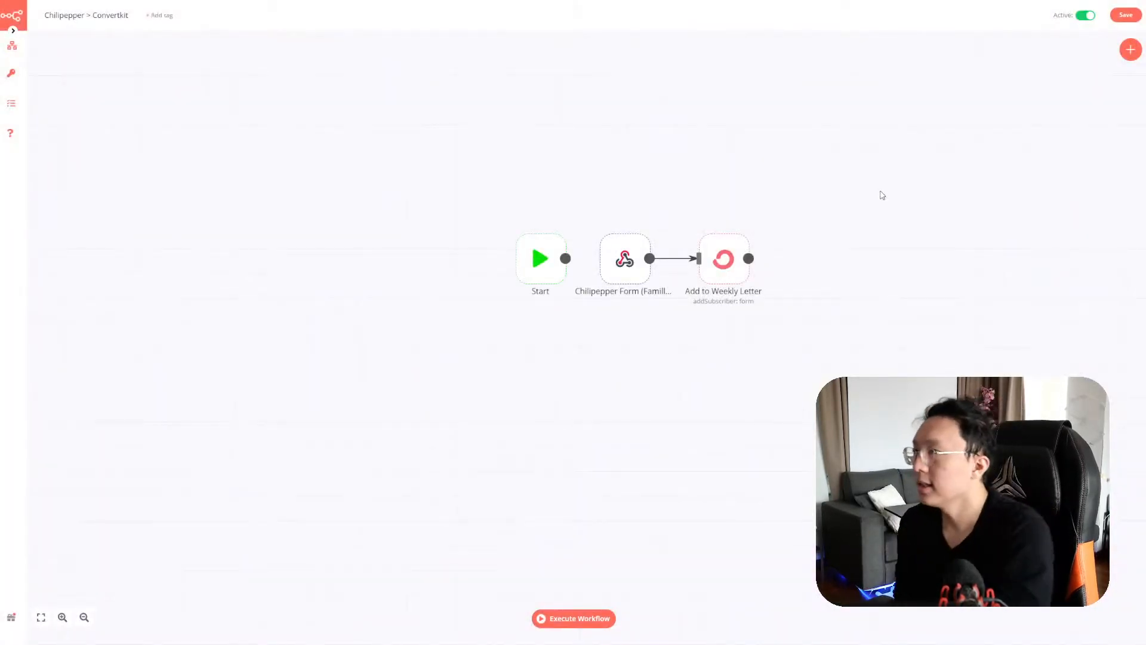
Review the Notion plan's What section, highlighting the line about saving the rest, then return to n8n
key("ctrl+Tab")
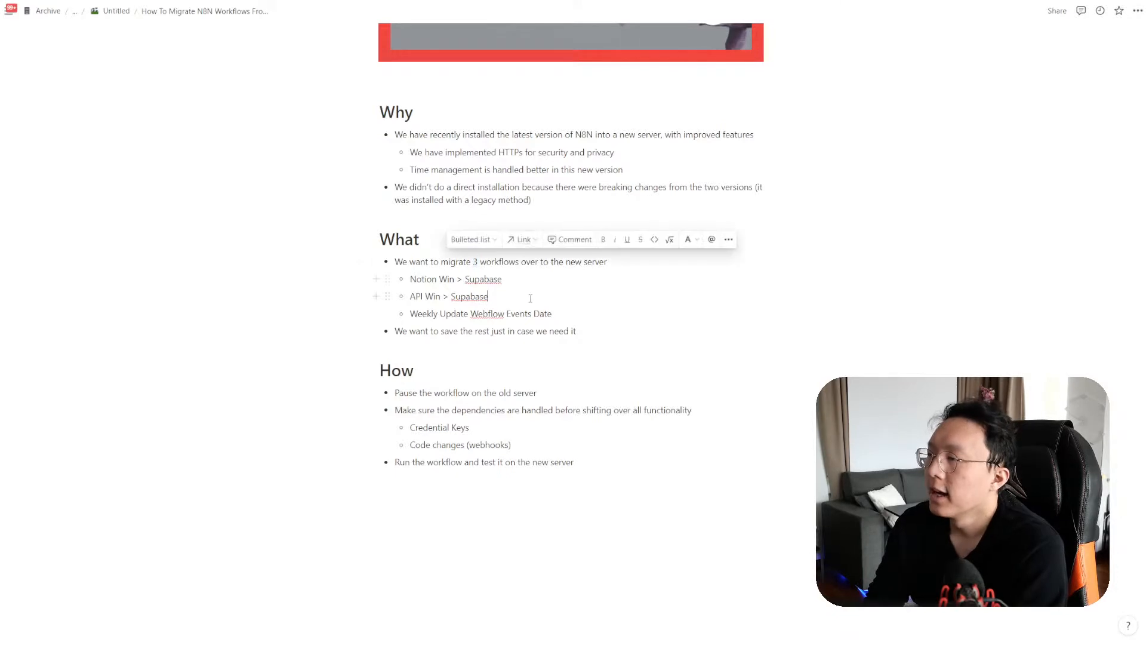
left_click(571, 330)
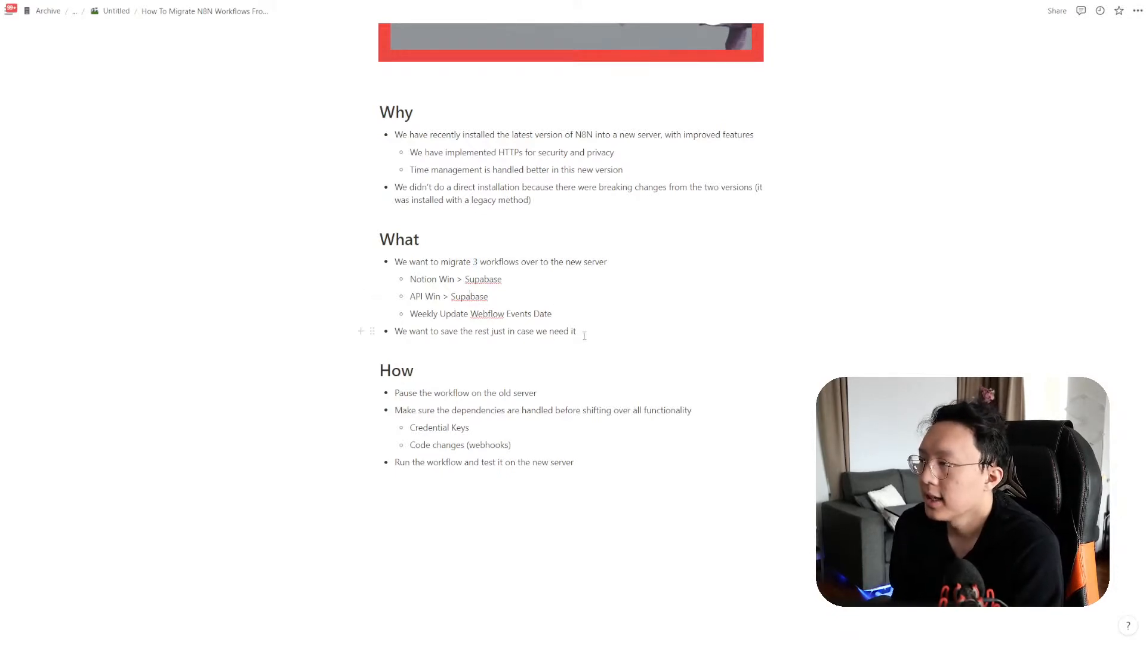
left_click_drag(583, 332, 374, 317)
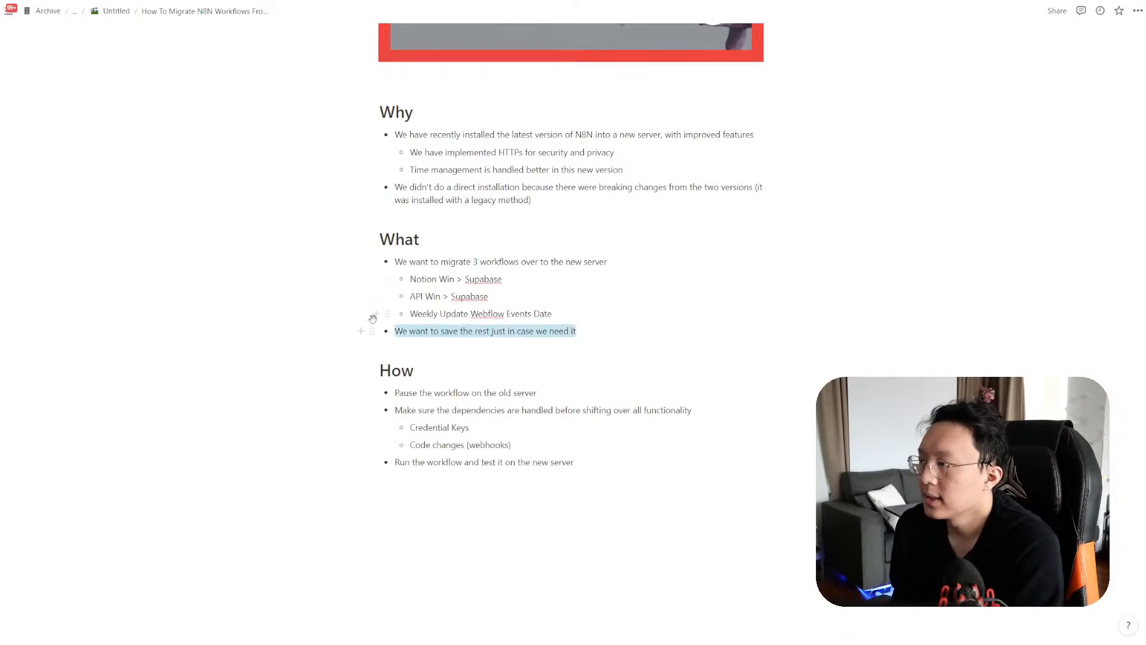
left_click(495, 326)
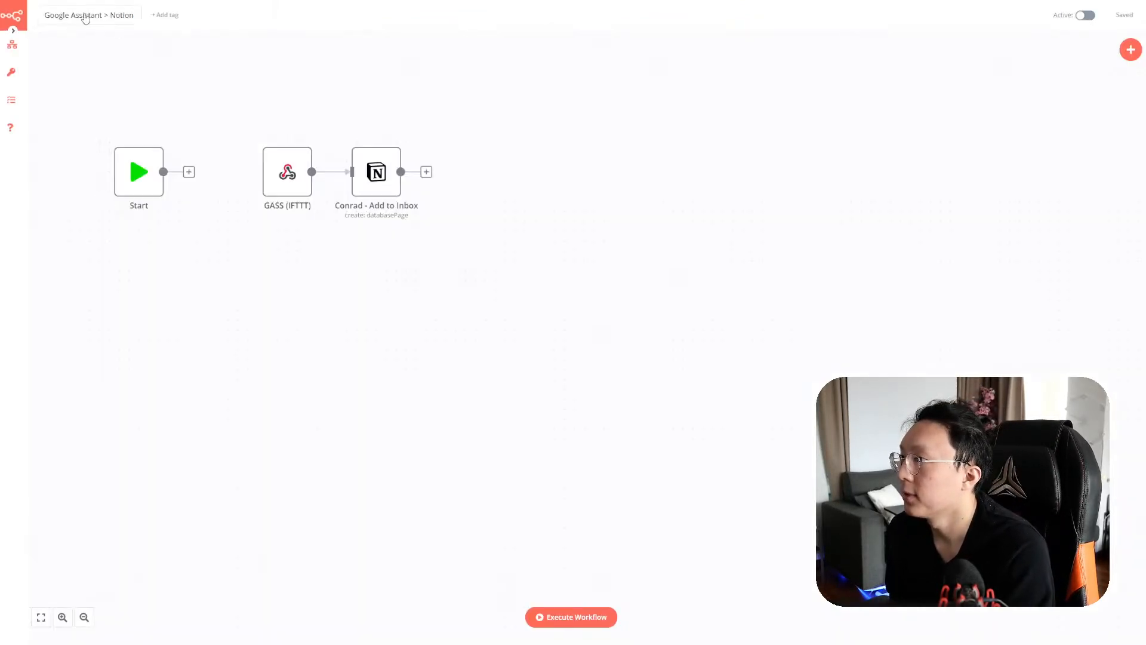
left_click(12, 45)
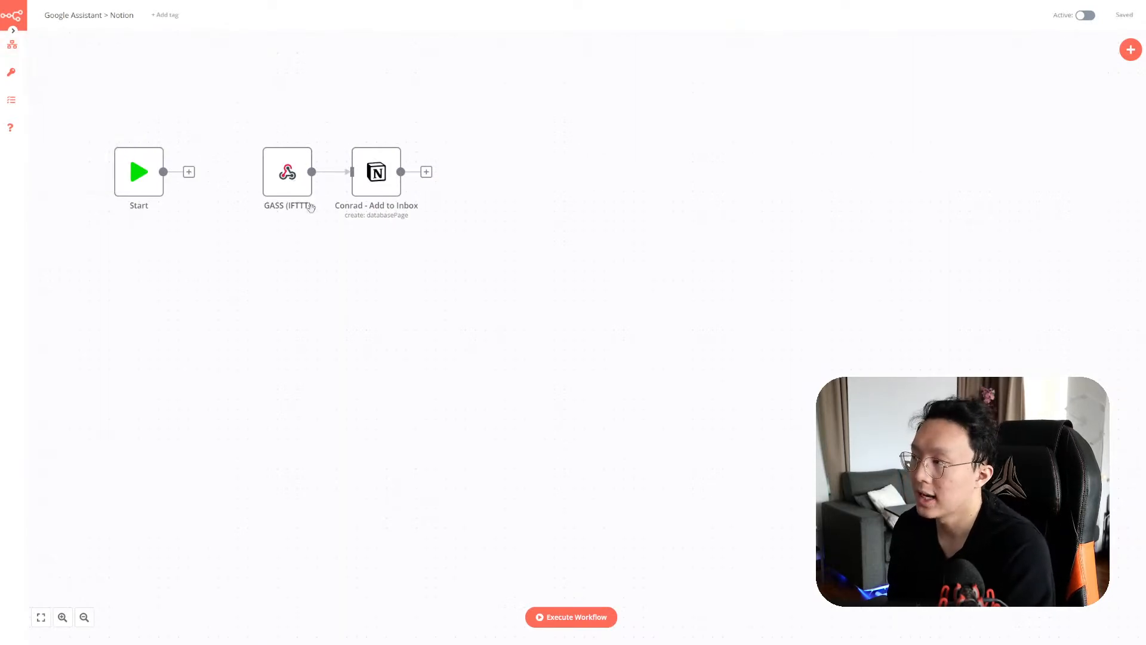
Inspect API Win > Supabase's POST webhook, then highlight the new-server testing step in Notion
mouse_move(12, 45)
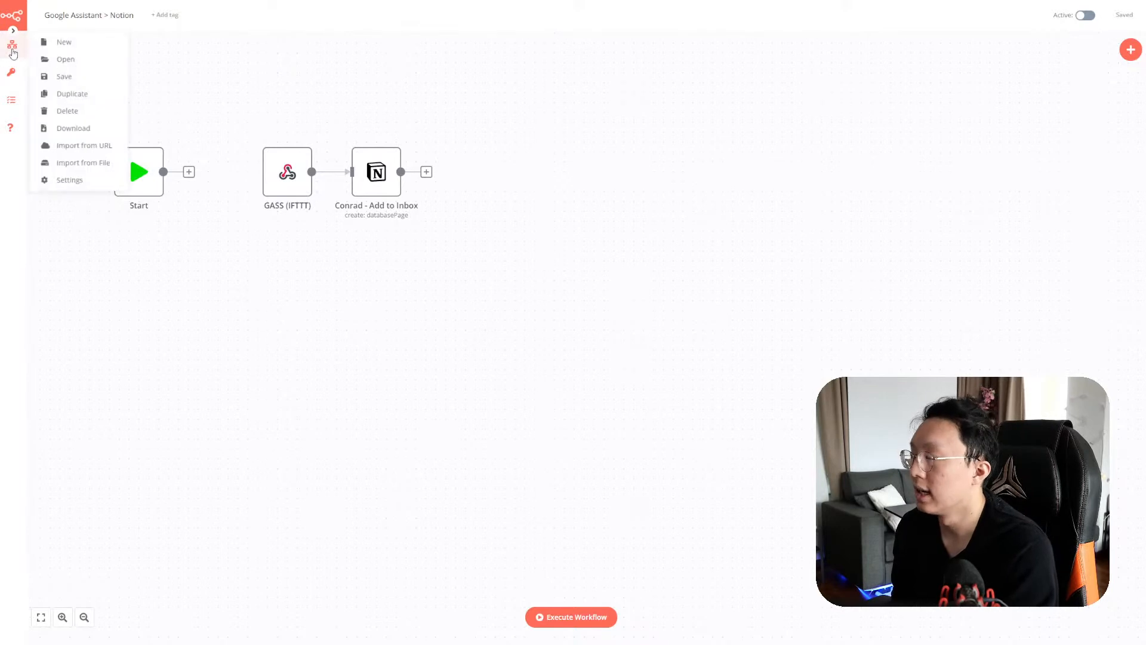
left_click(46, 58)
left_click(265, 242)
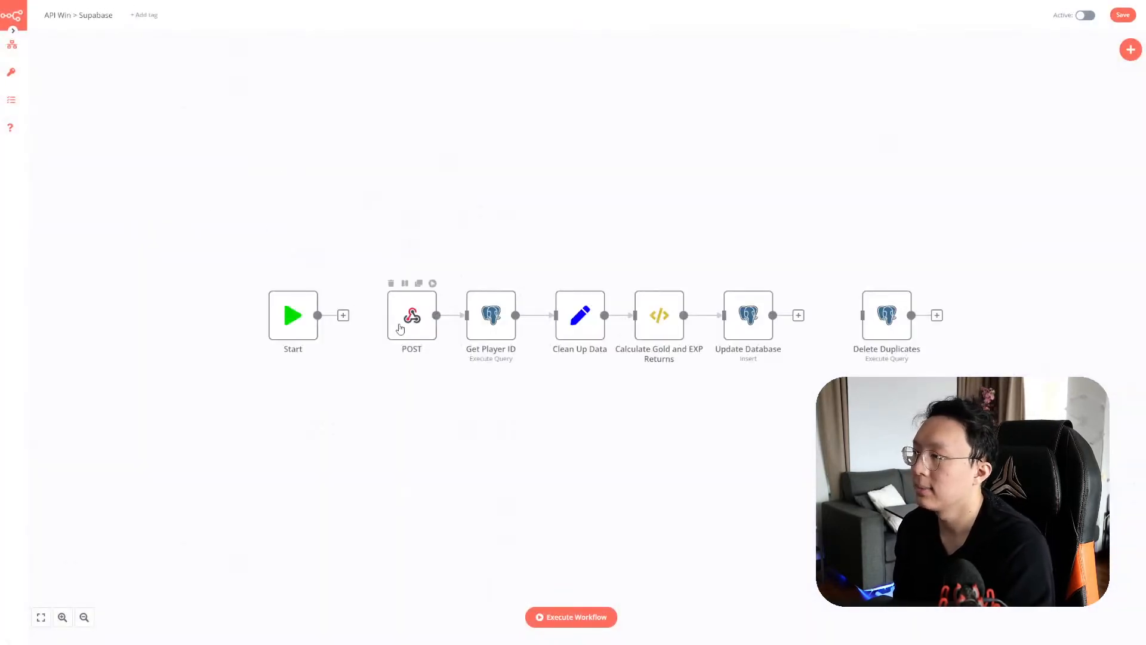
double_click(400, 329)
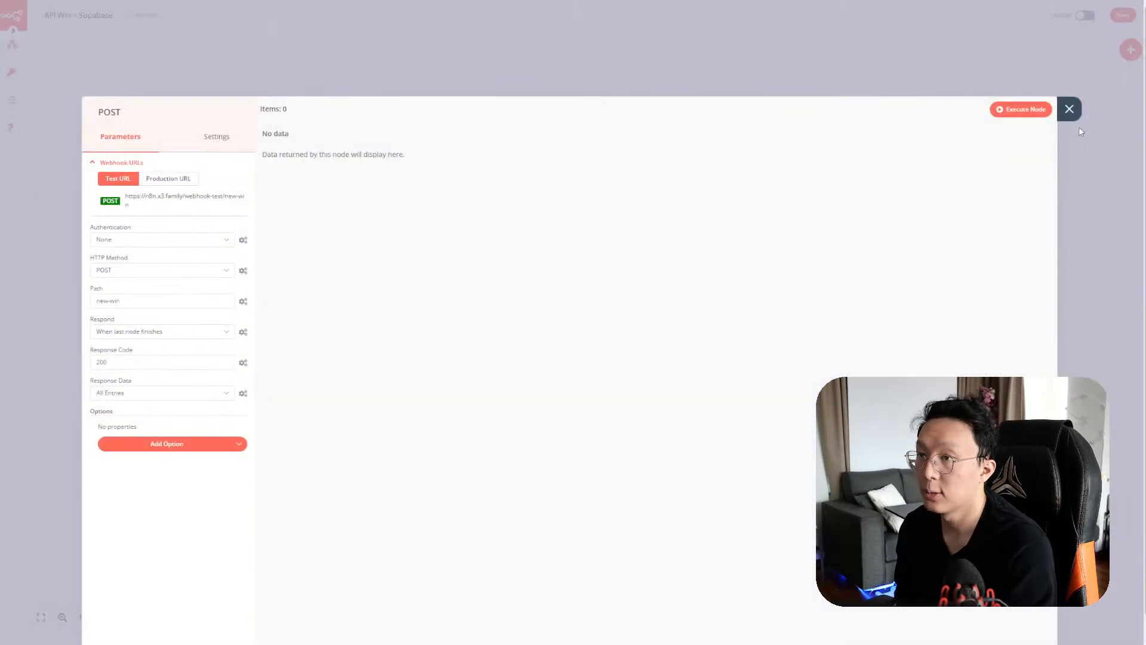
left_click(1070, 111)
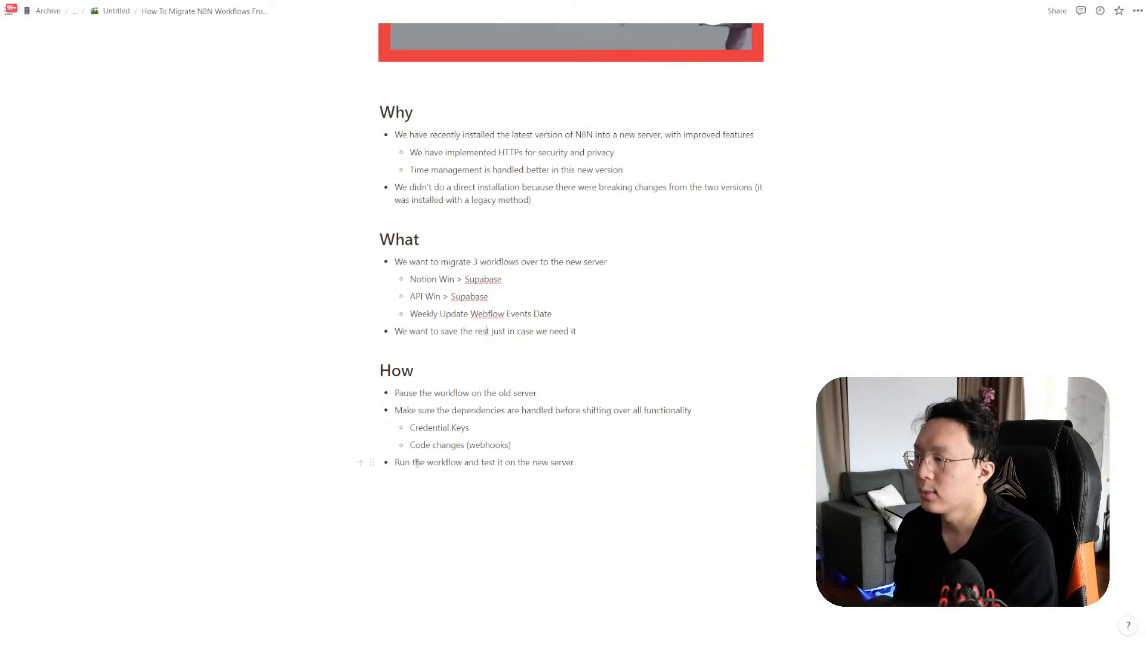
left_click_drag(417, 462, 574, 463)
left_click(616, 471)
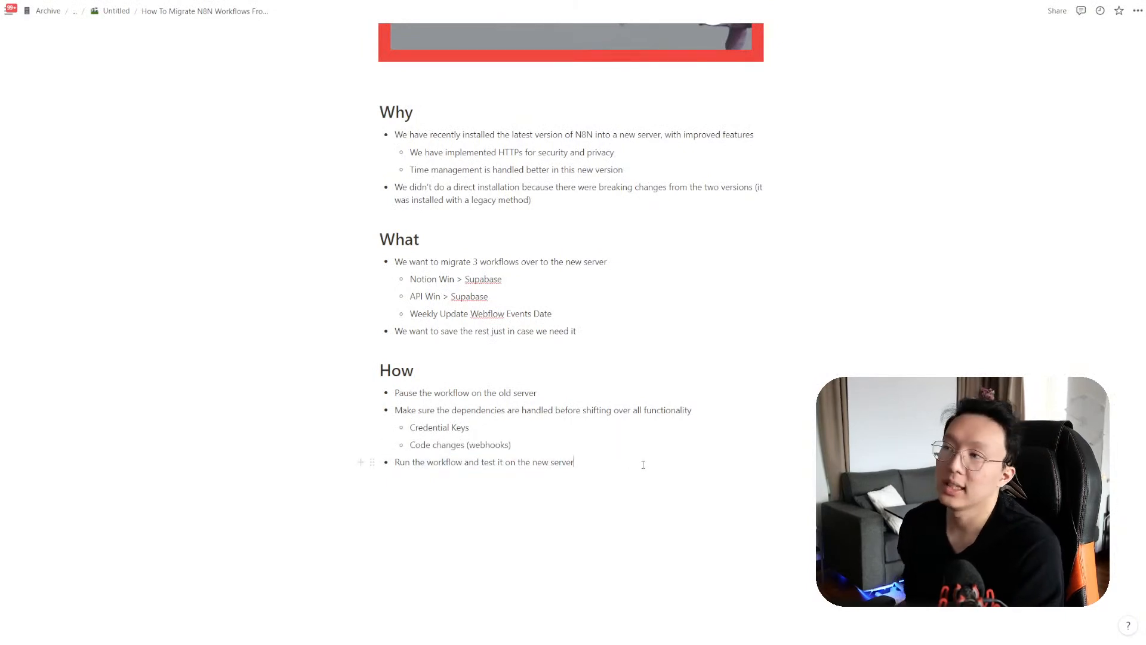